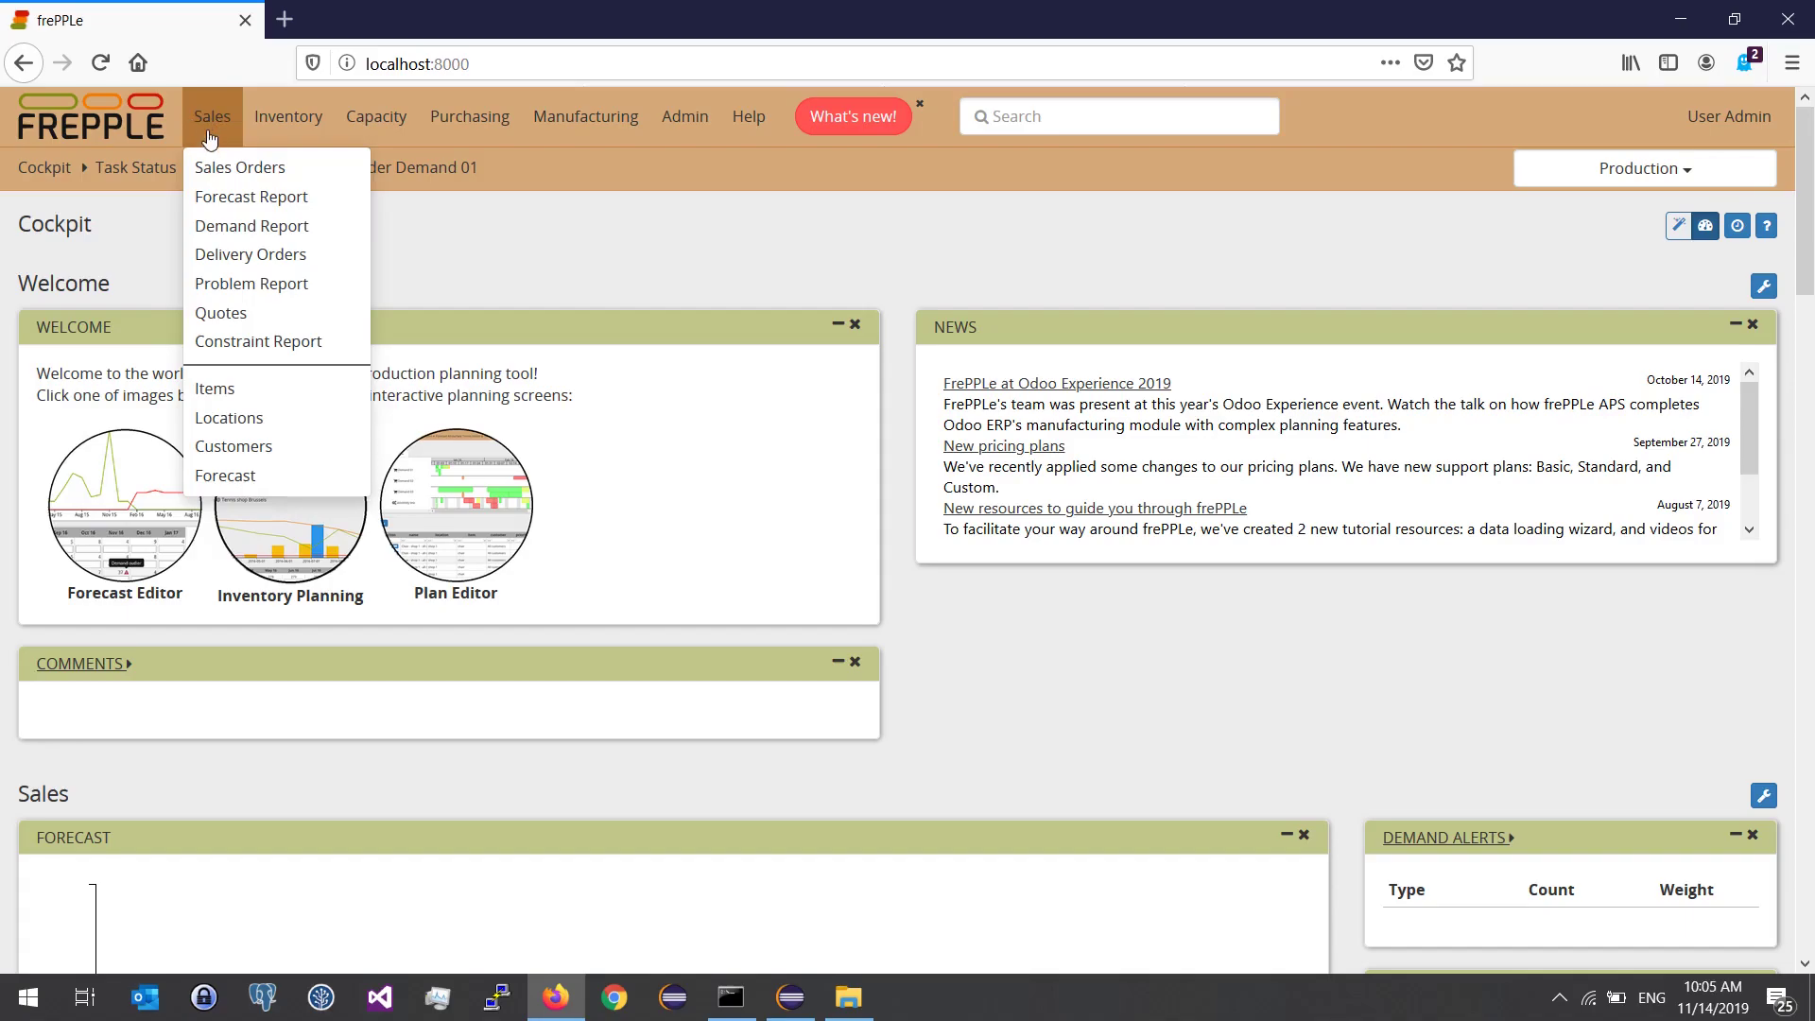
# Open the items list and select the screws, cushion, square table and round table rows
pyautogui.click(236, 396)
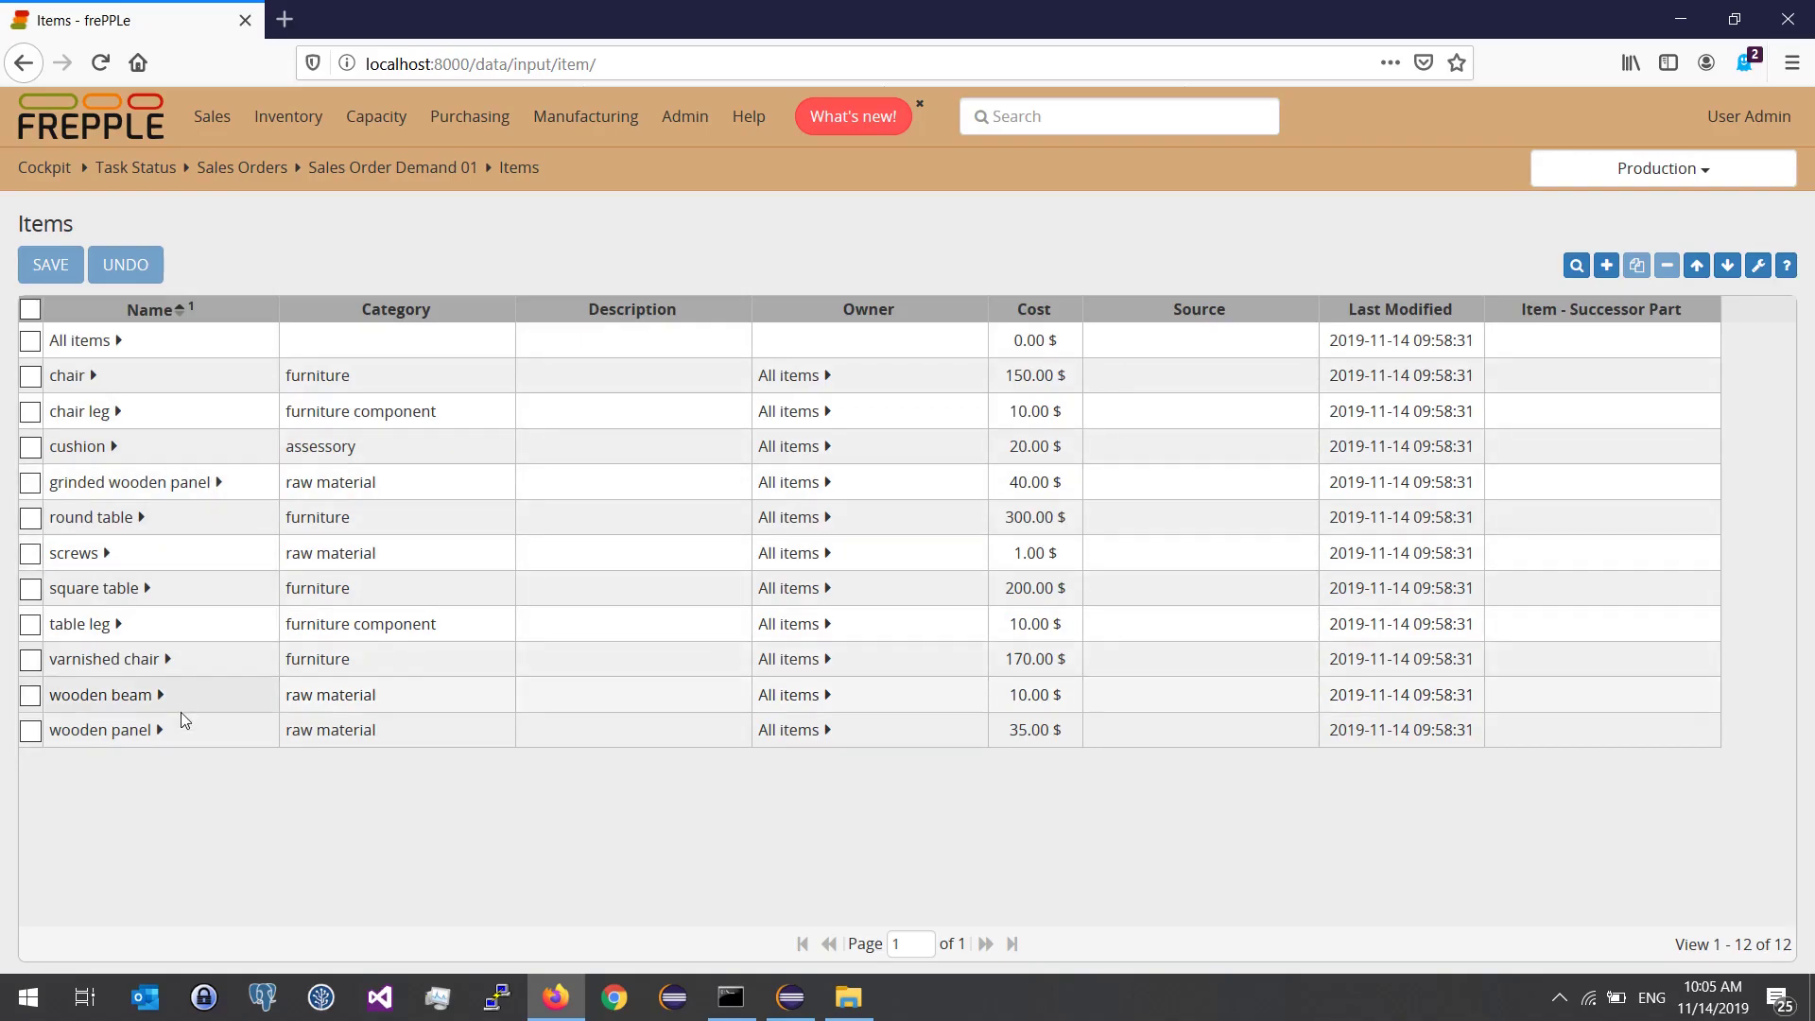
pyautogui.click(30, 554)
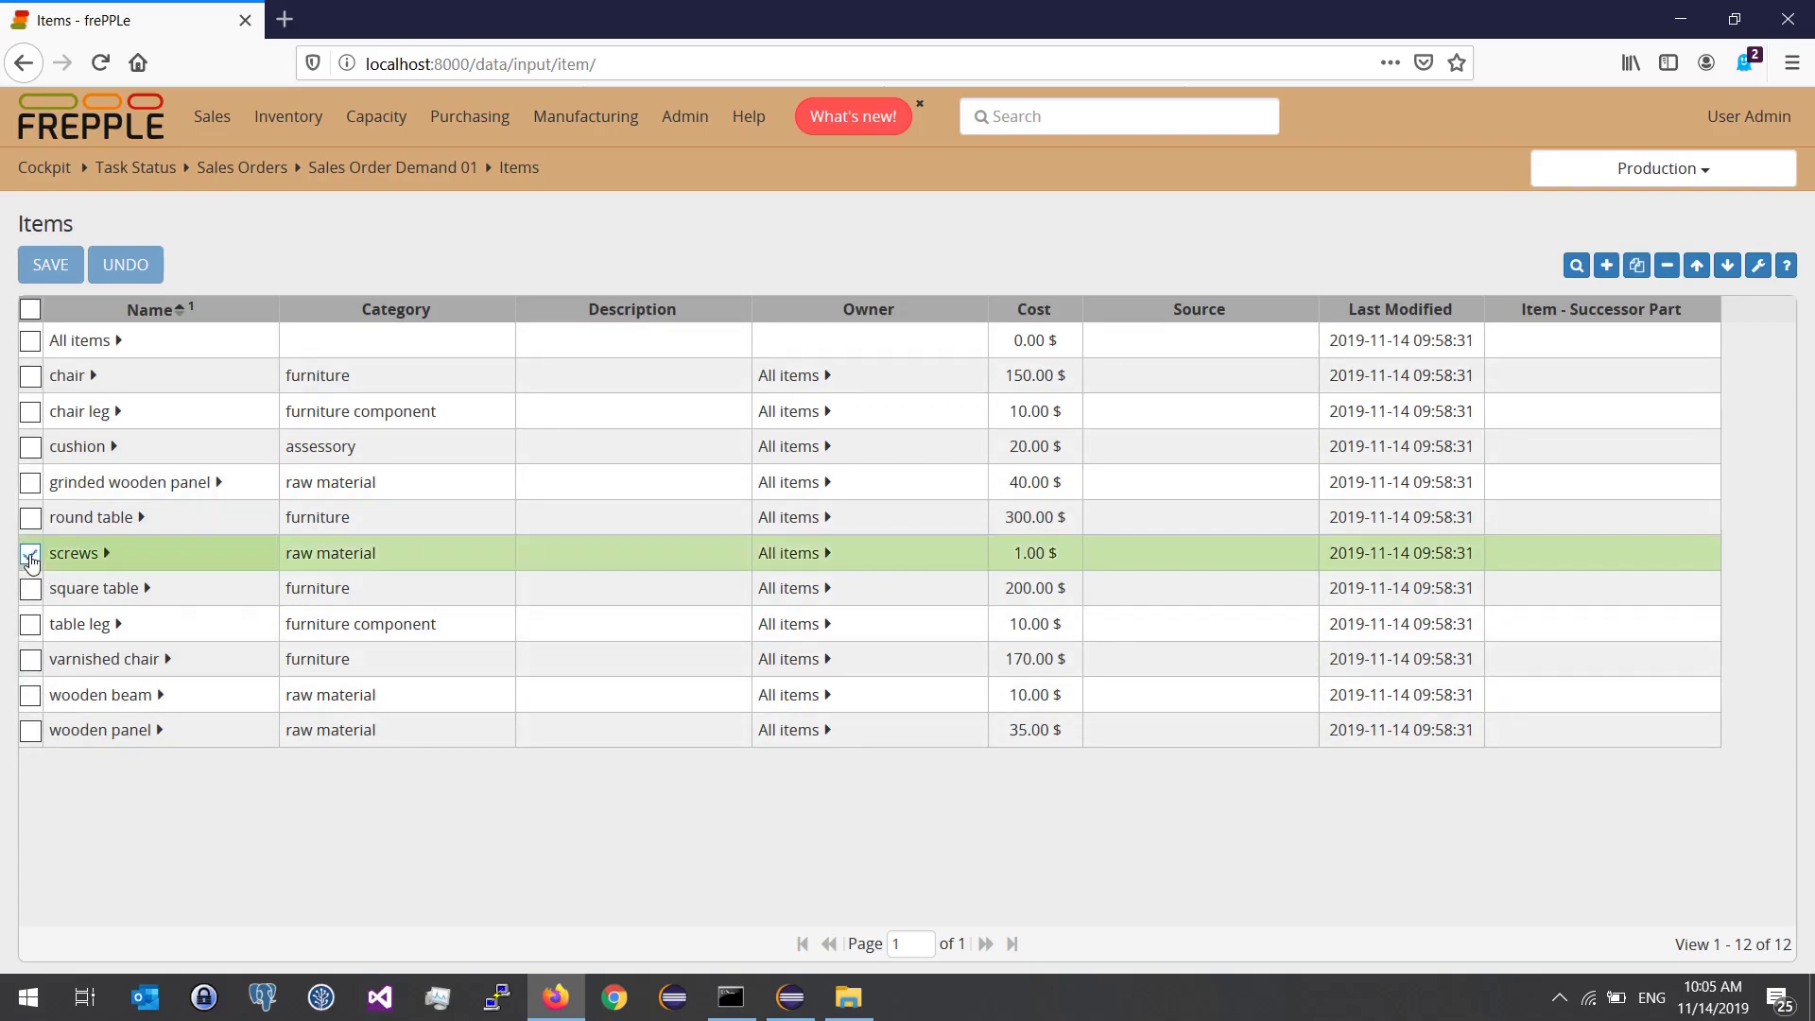
pyautogui.click(30, 447)
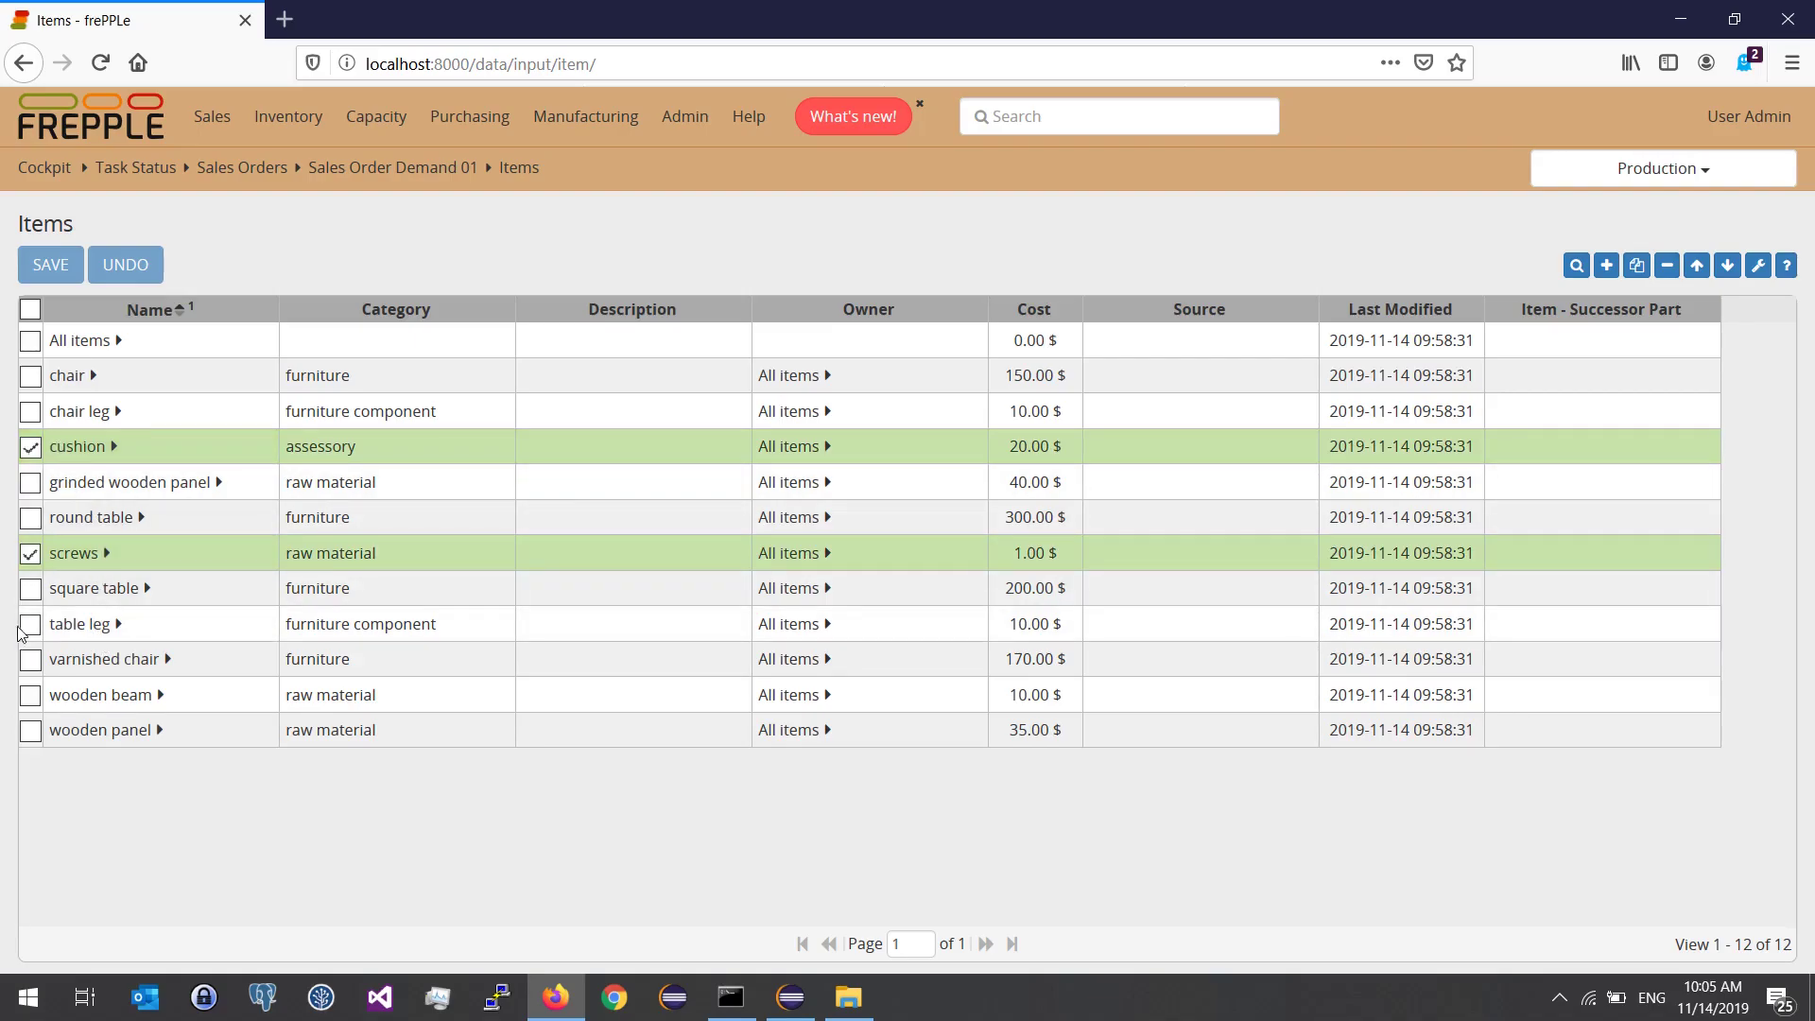
pyautogui.click(30, 590)
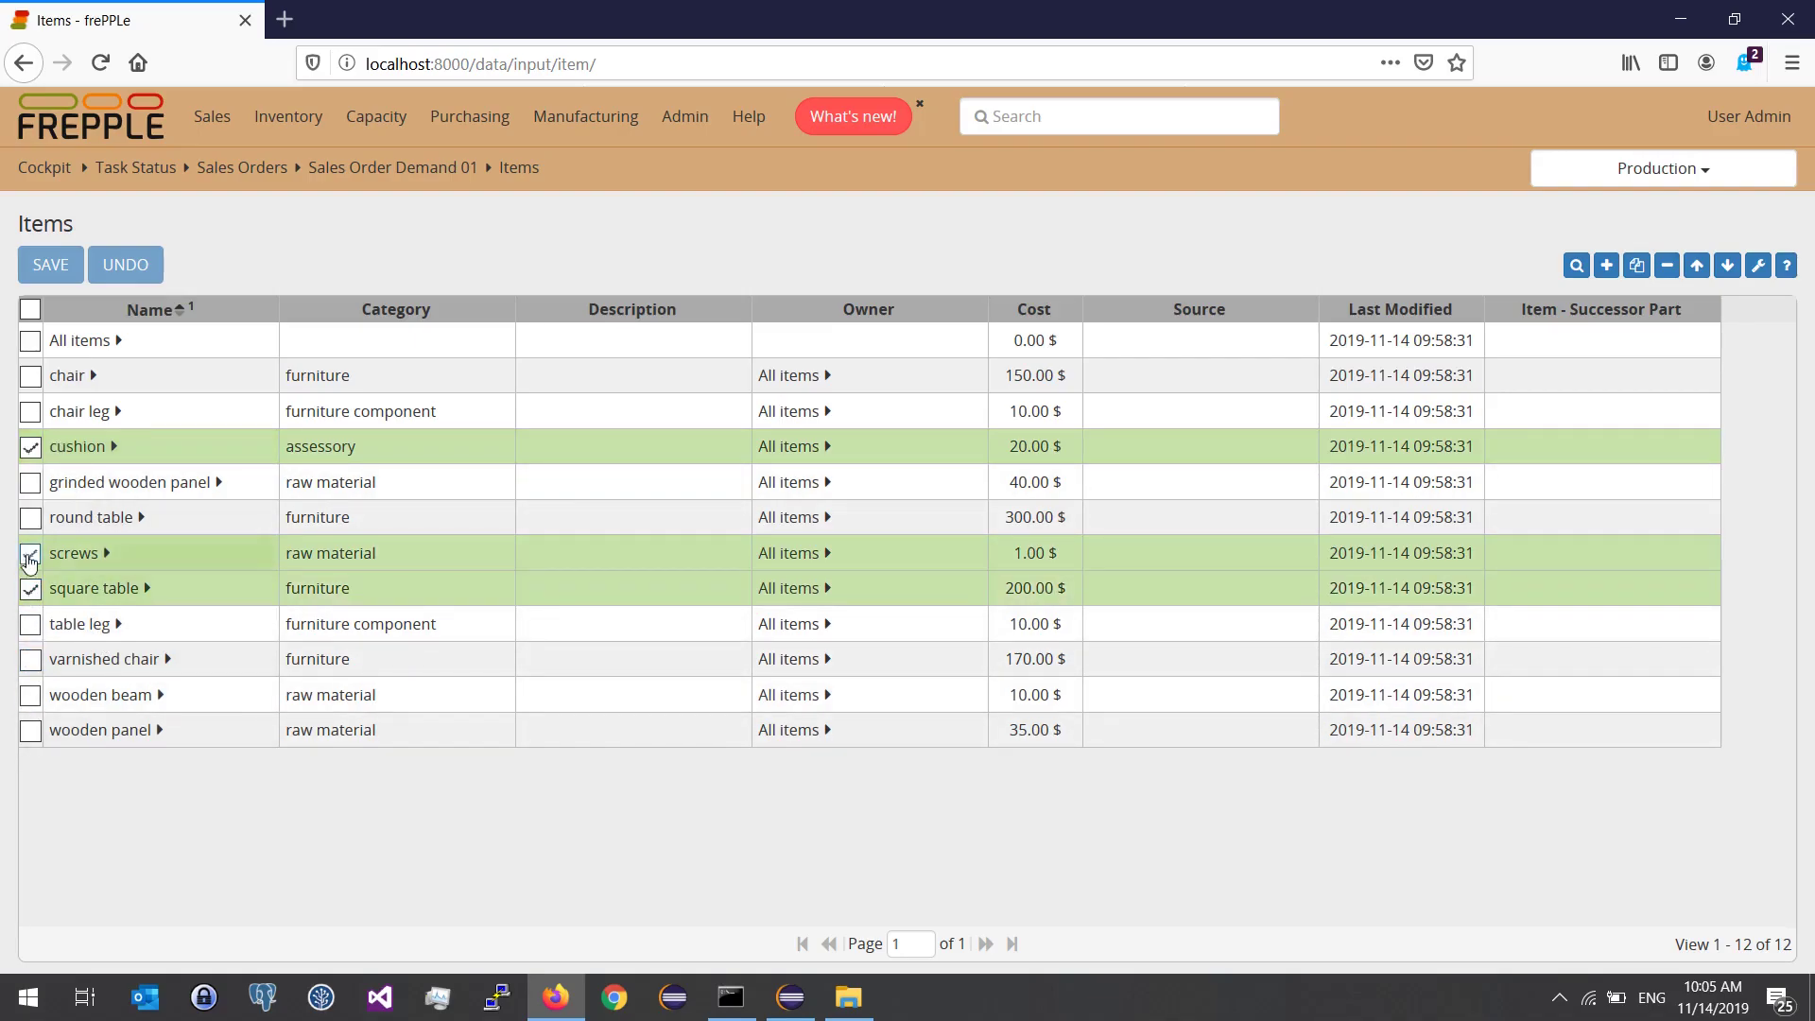
pyautogui.click(30, 518)
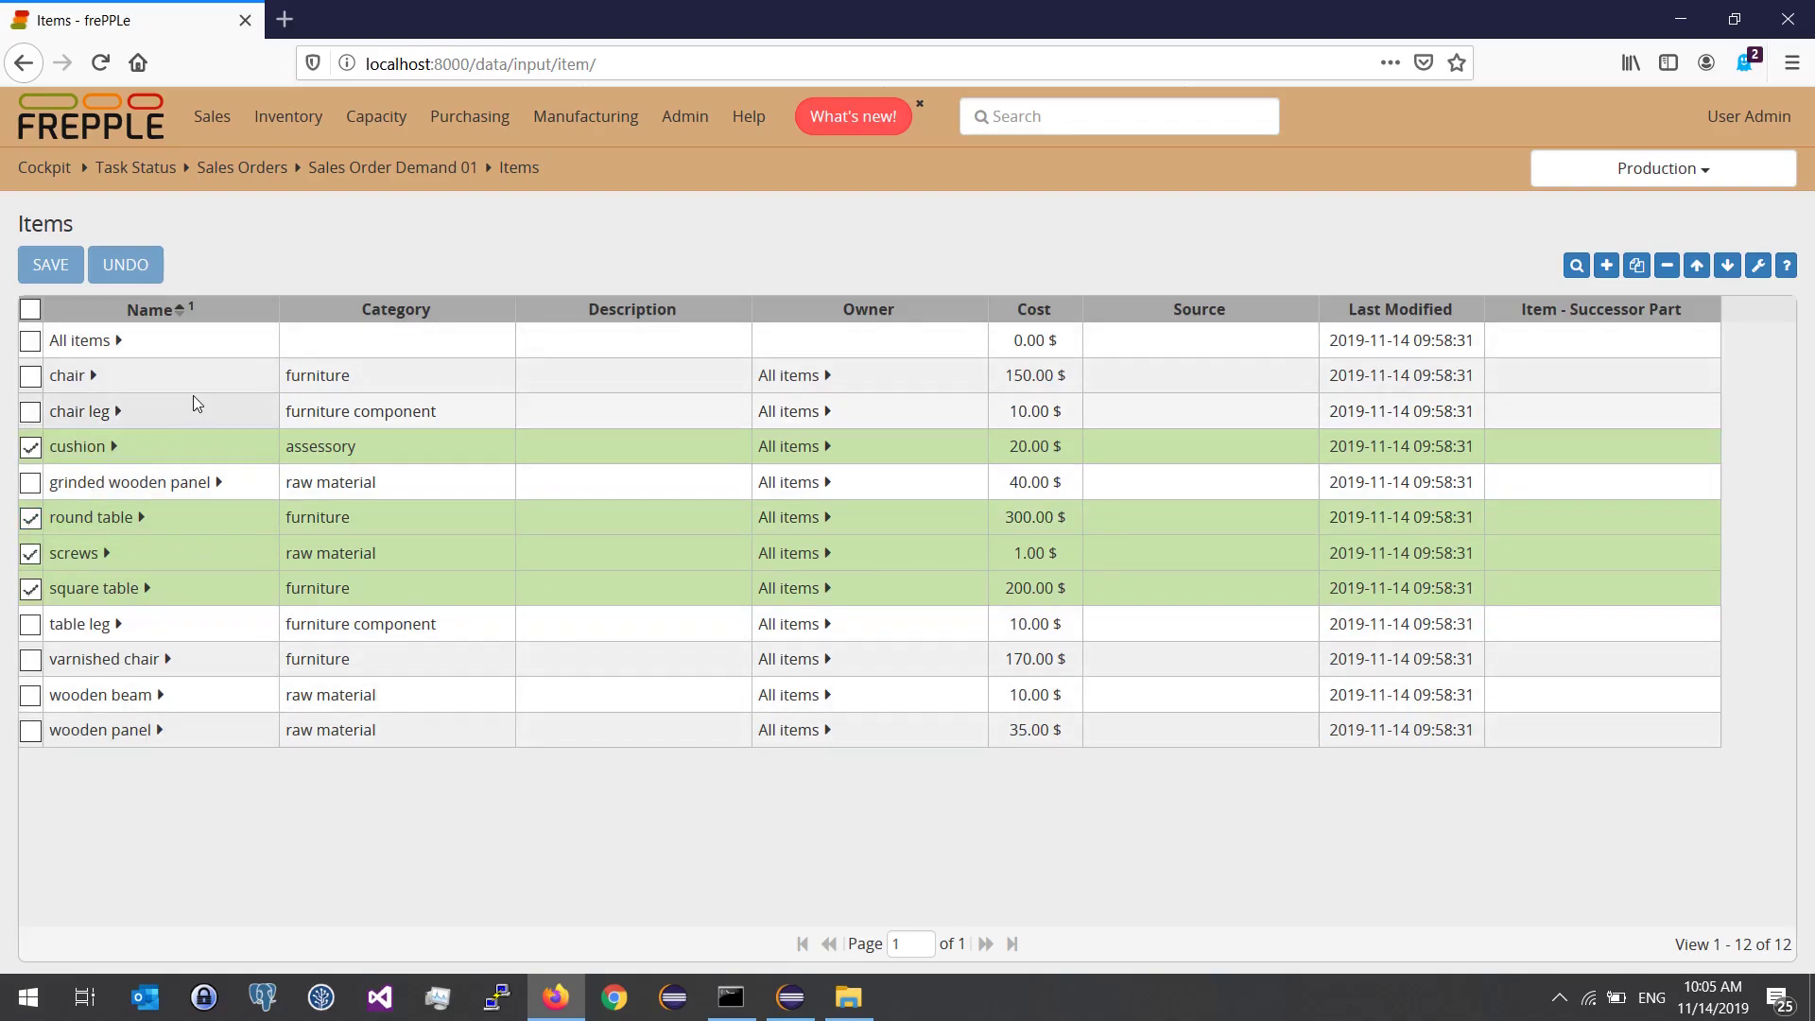
# Open the locations list and select the factory, warehouse, shop 2 and shop 1 rows
pyautogui.click(232, 123)
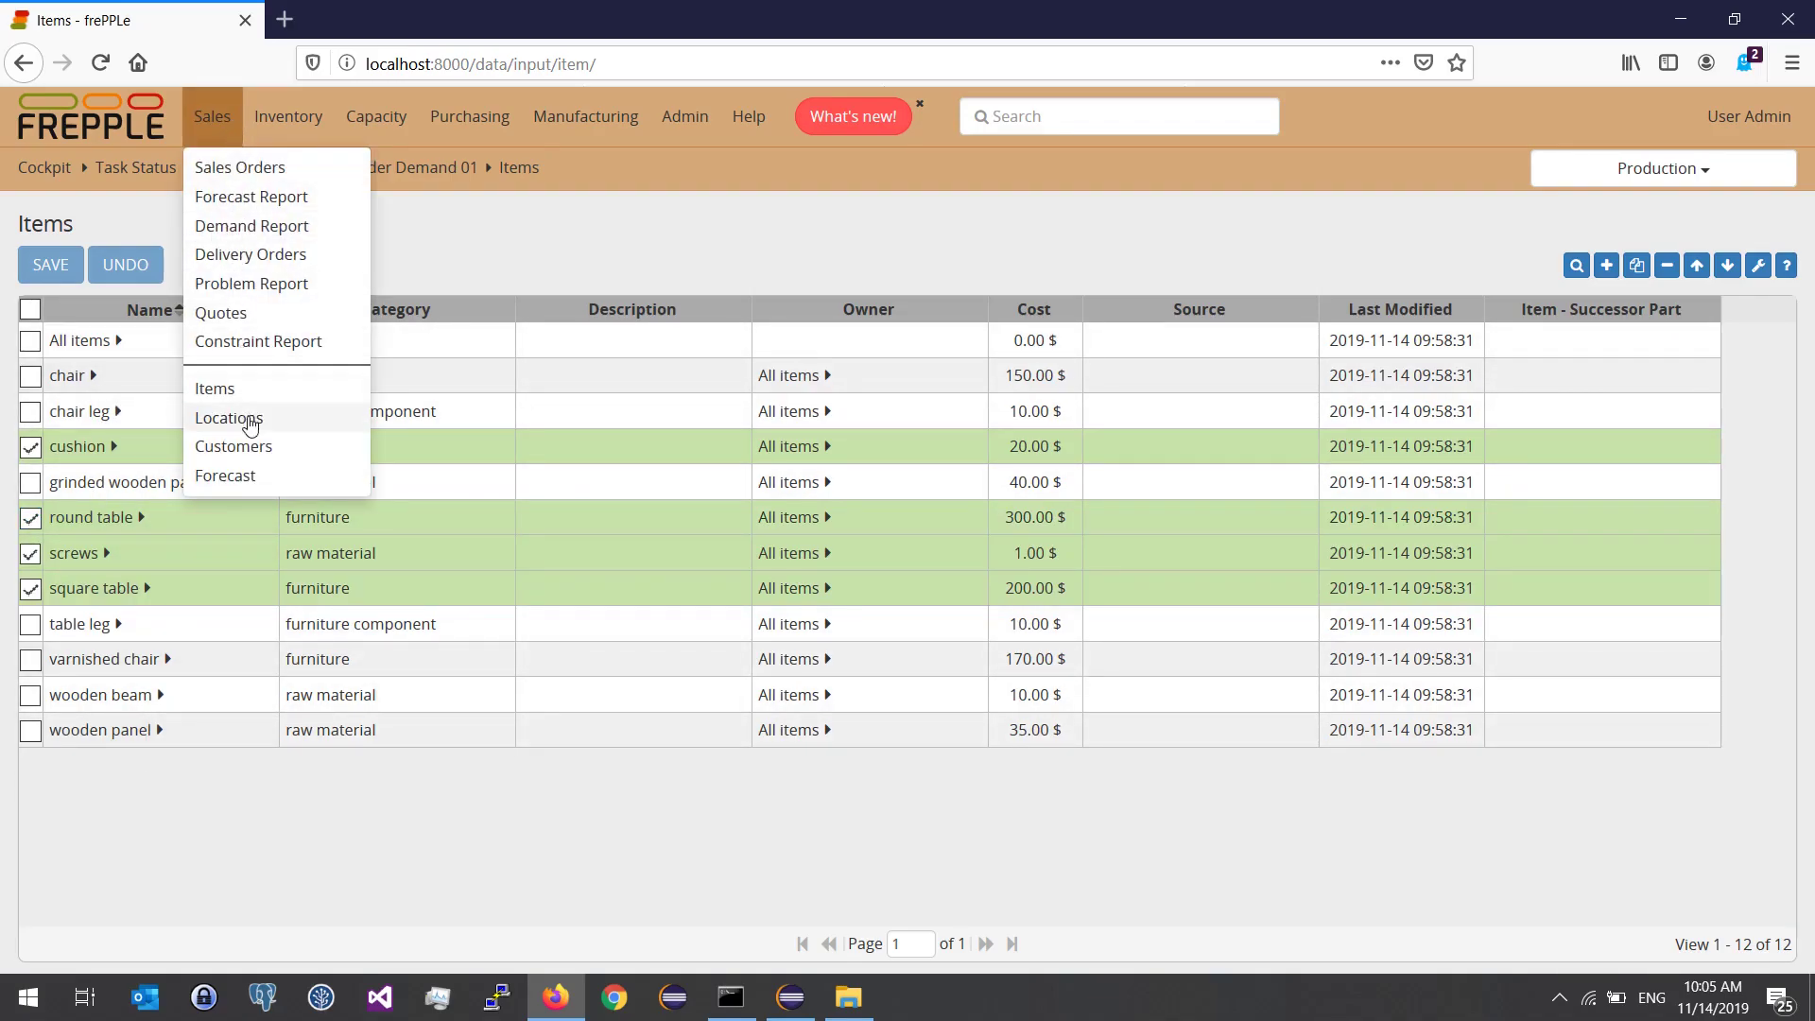
pyautogui.click(246, 418)
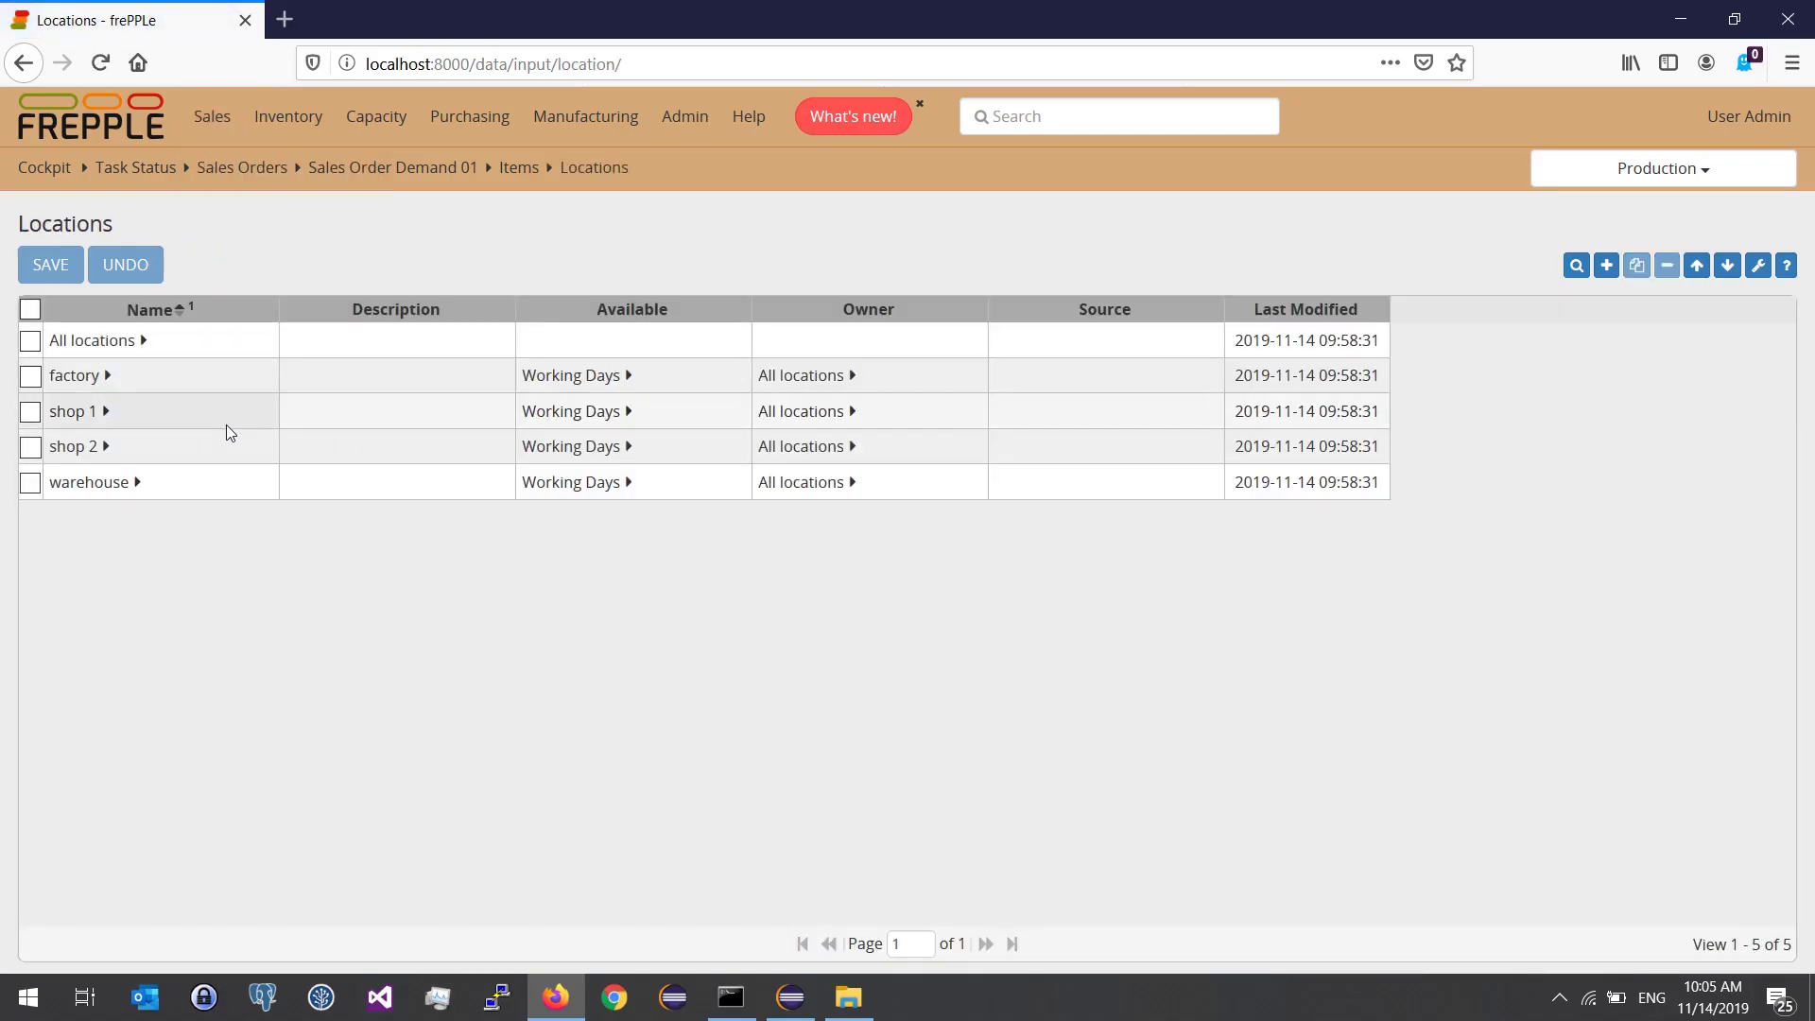
pyautogui.click(32, 378)
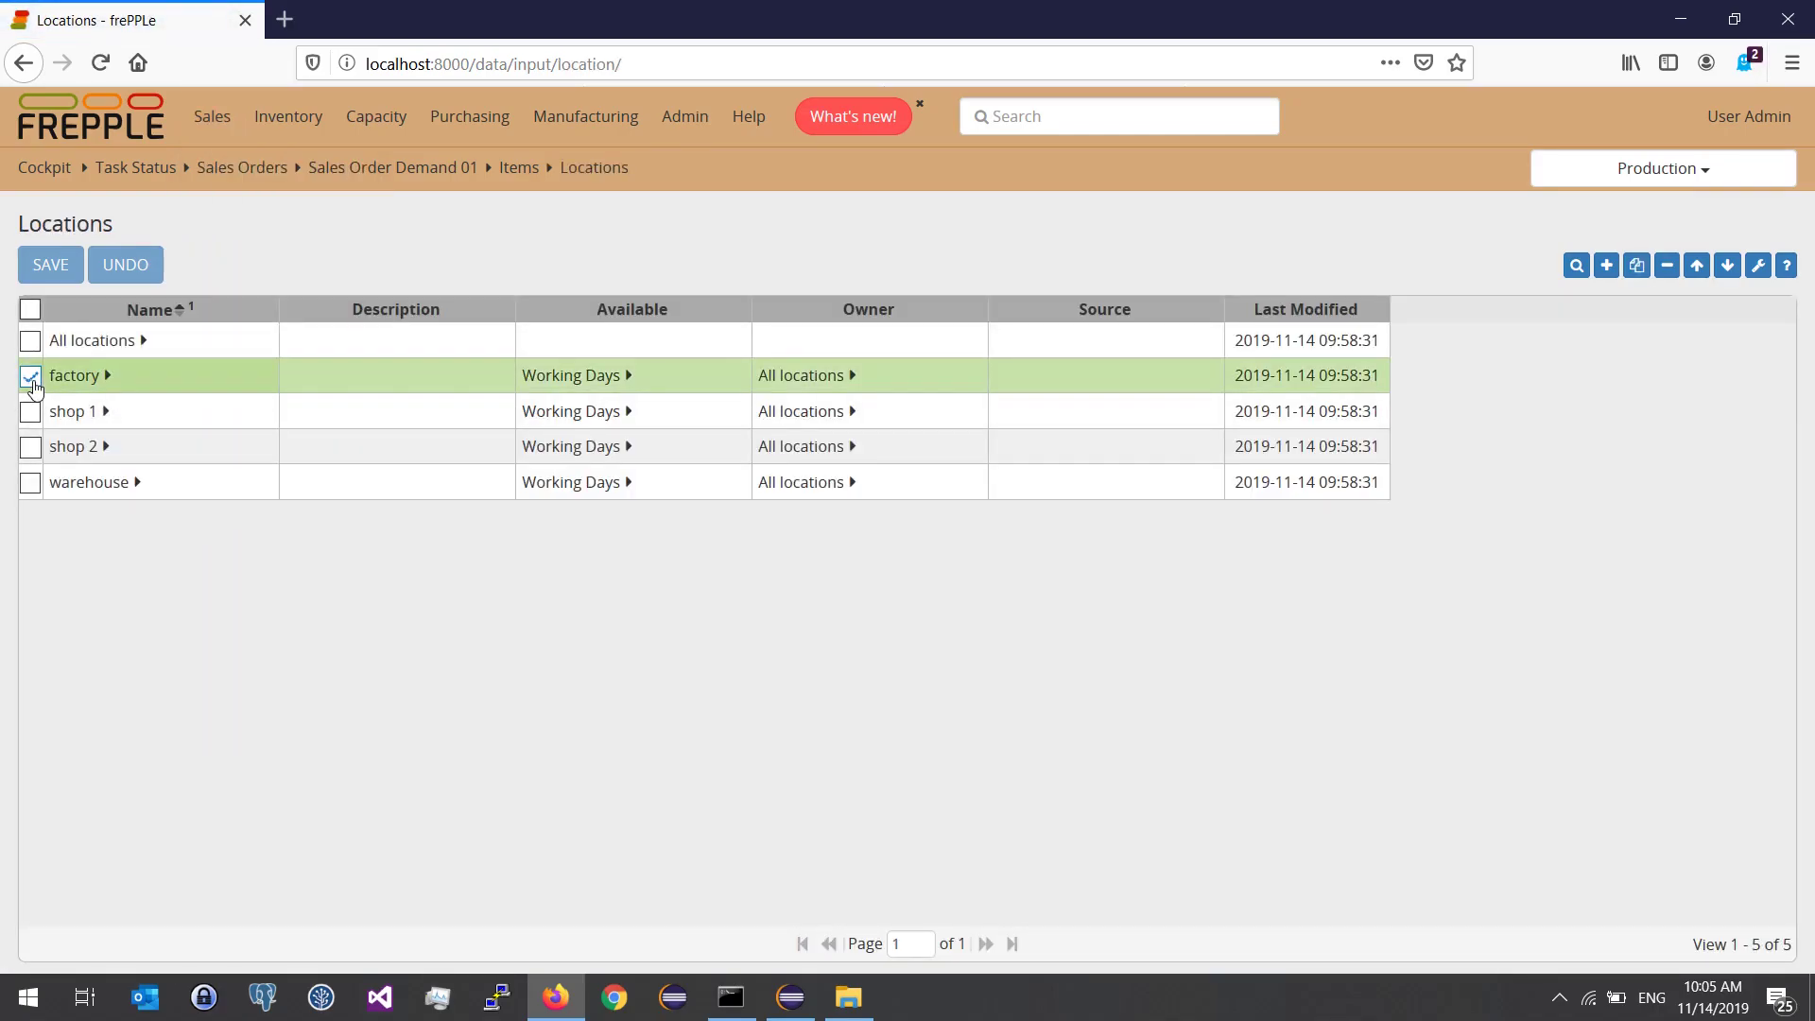
pyautogui.click(32, 484)
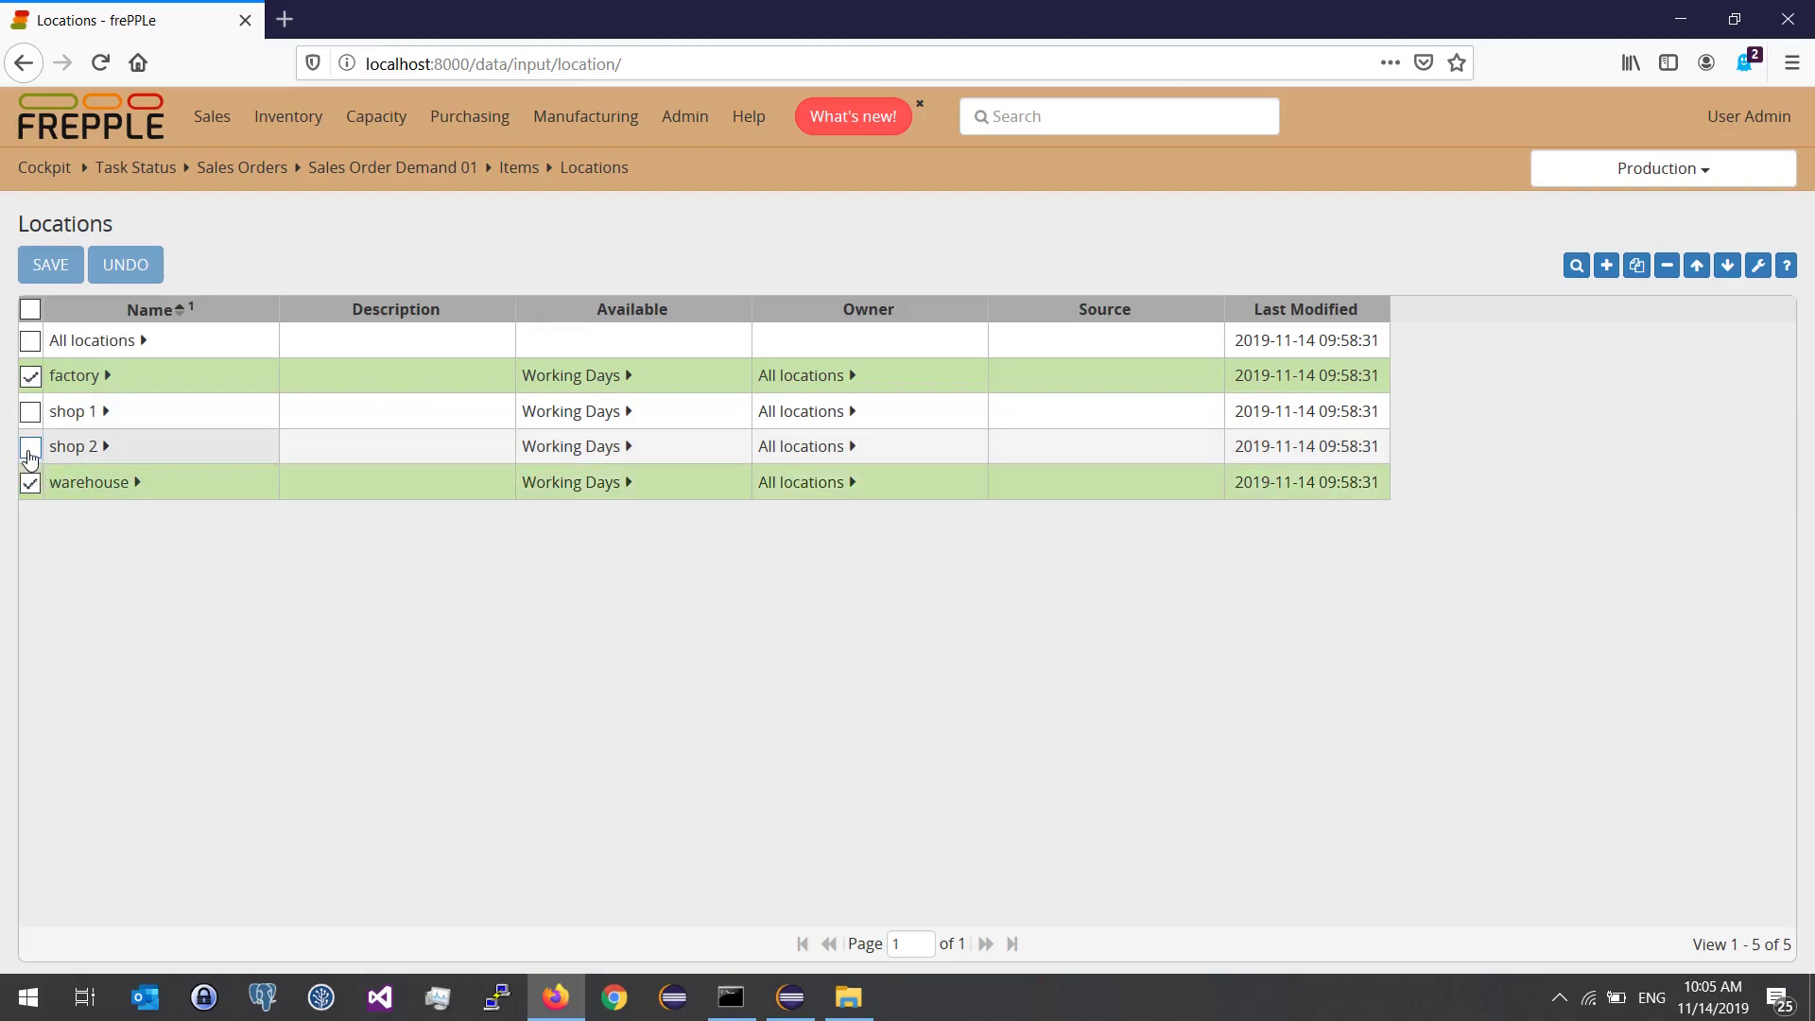
pyautogui.click(30, 448)
pyautogui.click(31, 413)
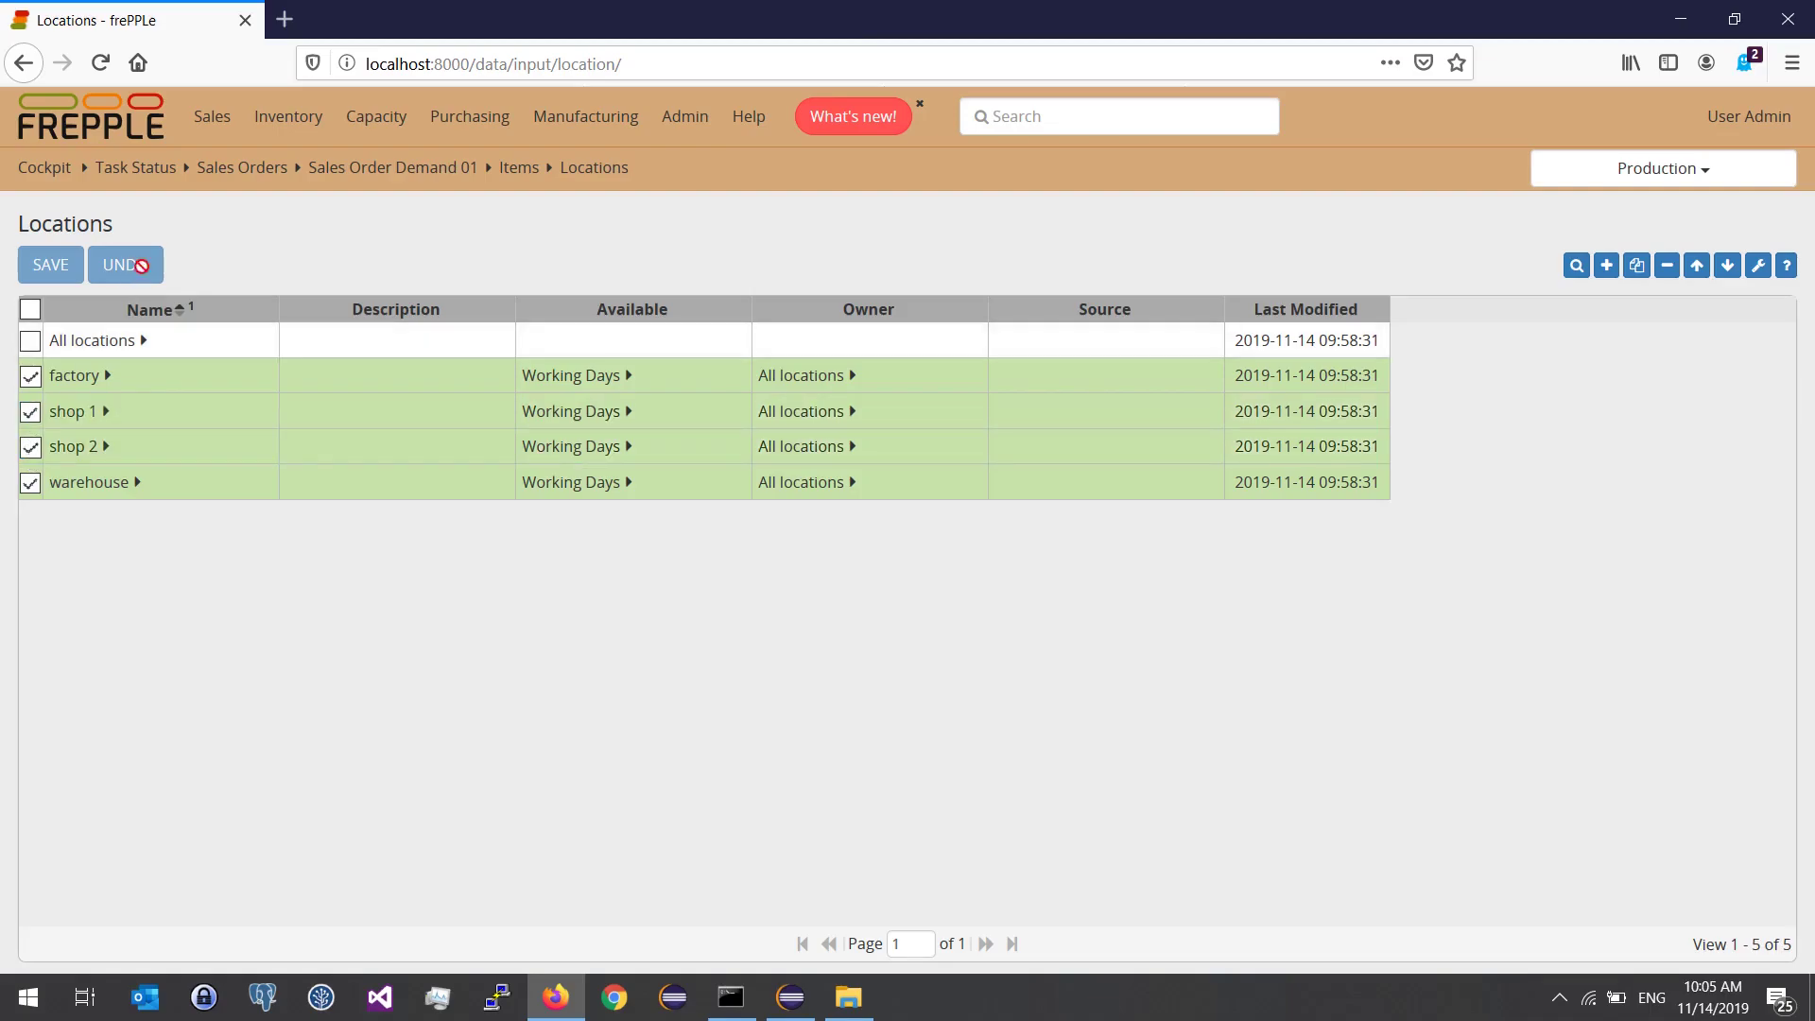
# Open the customers list and select the Customer near shop 1 and Customer near shop 2 rows
pyautogui.moveTo(224, 139)
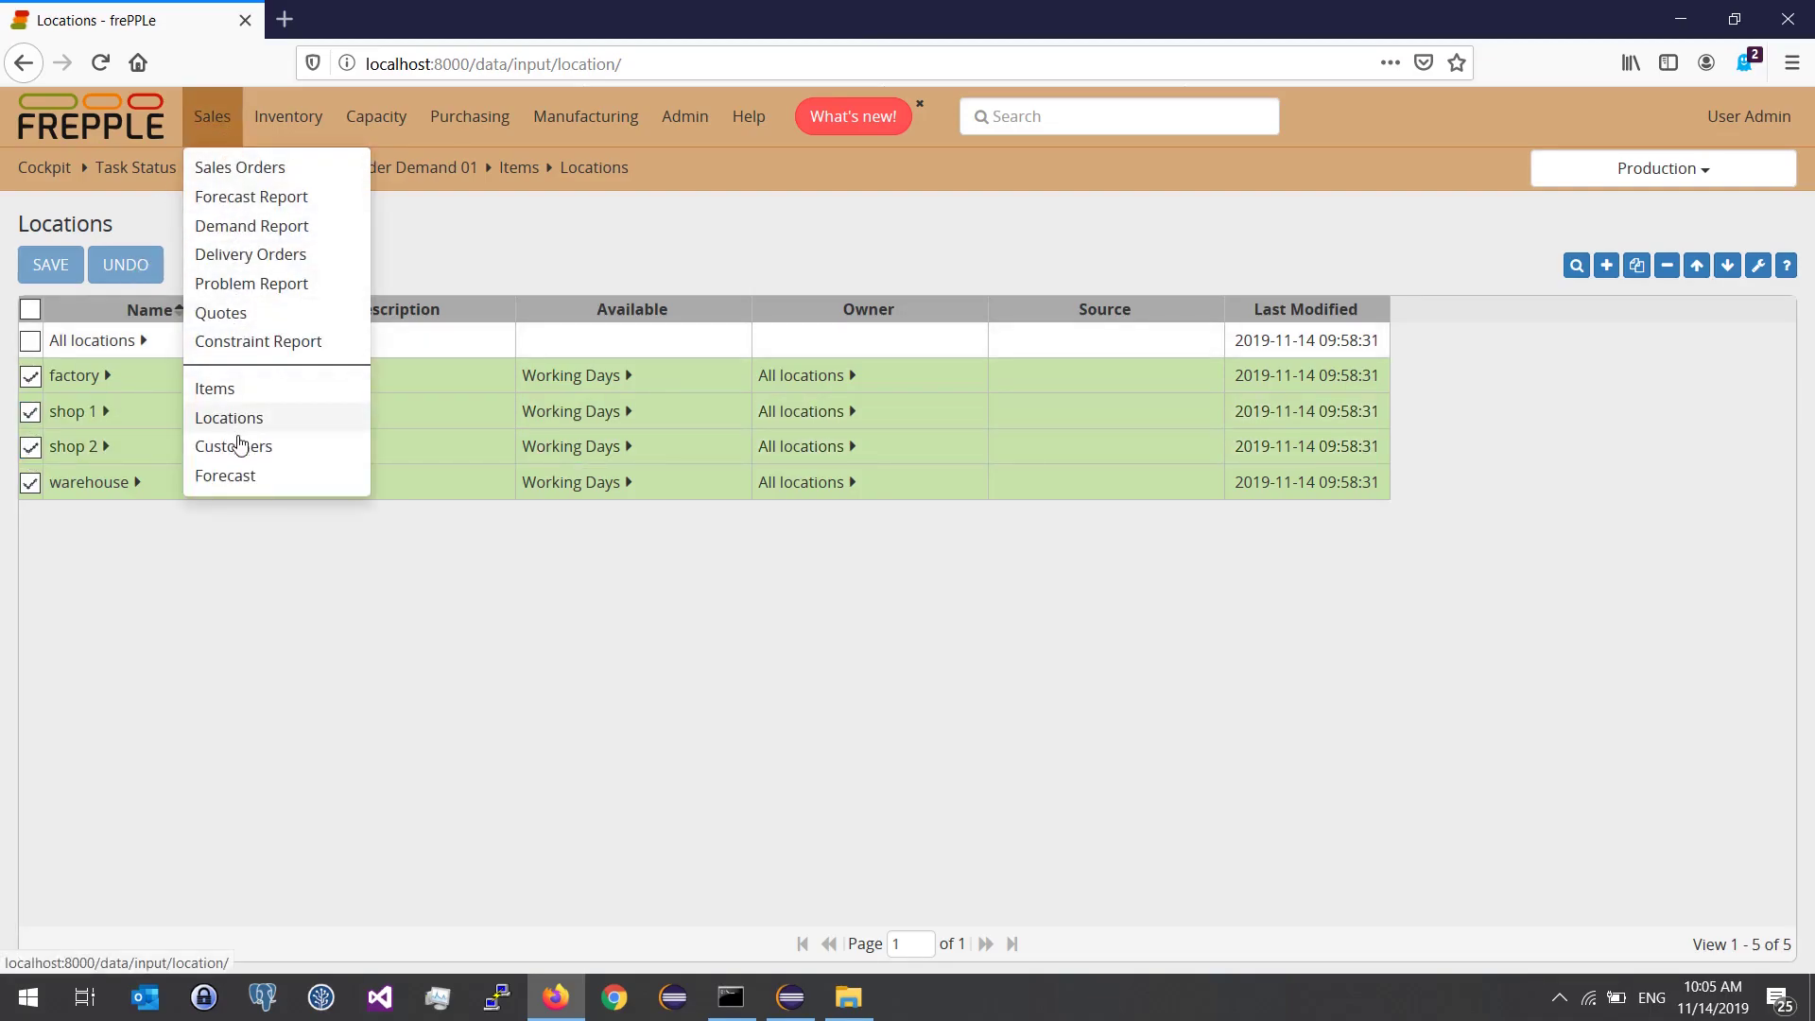
pyautogui.click(239, 451)
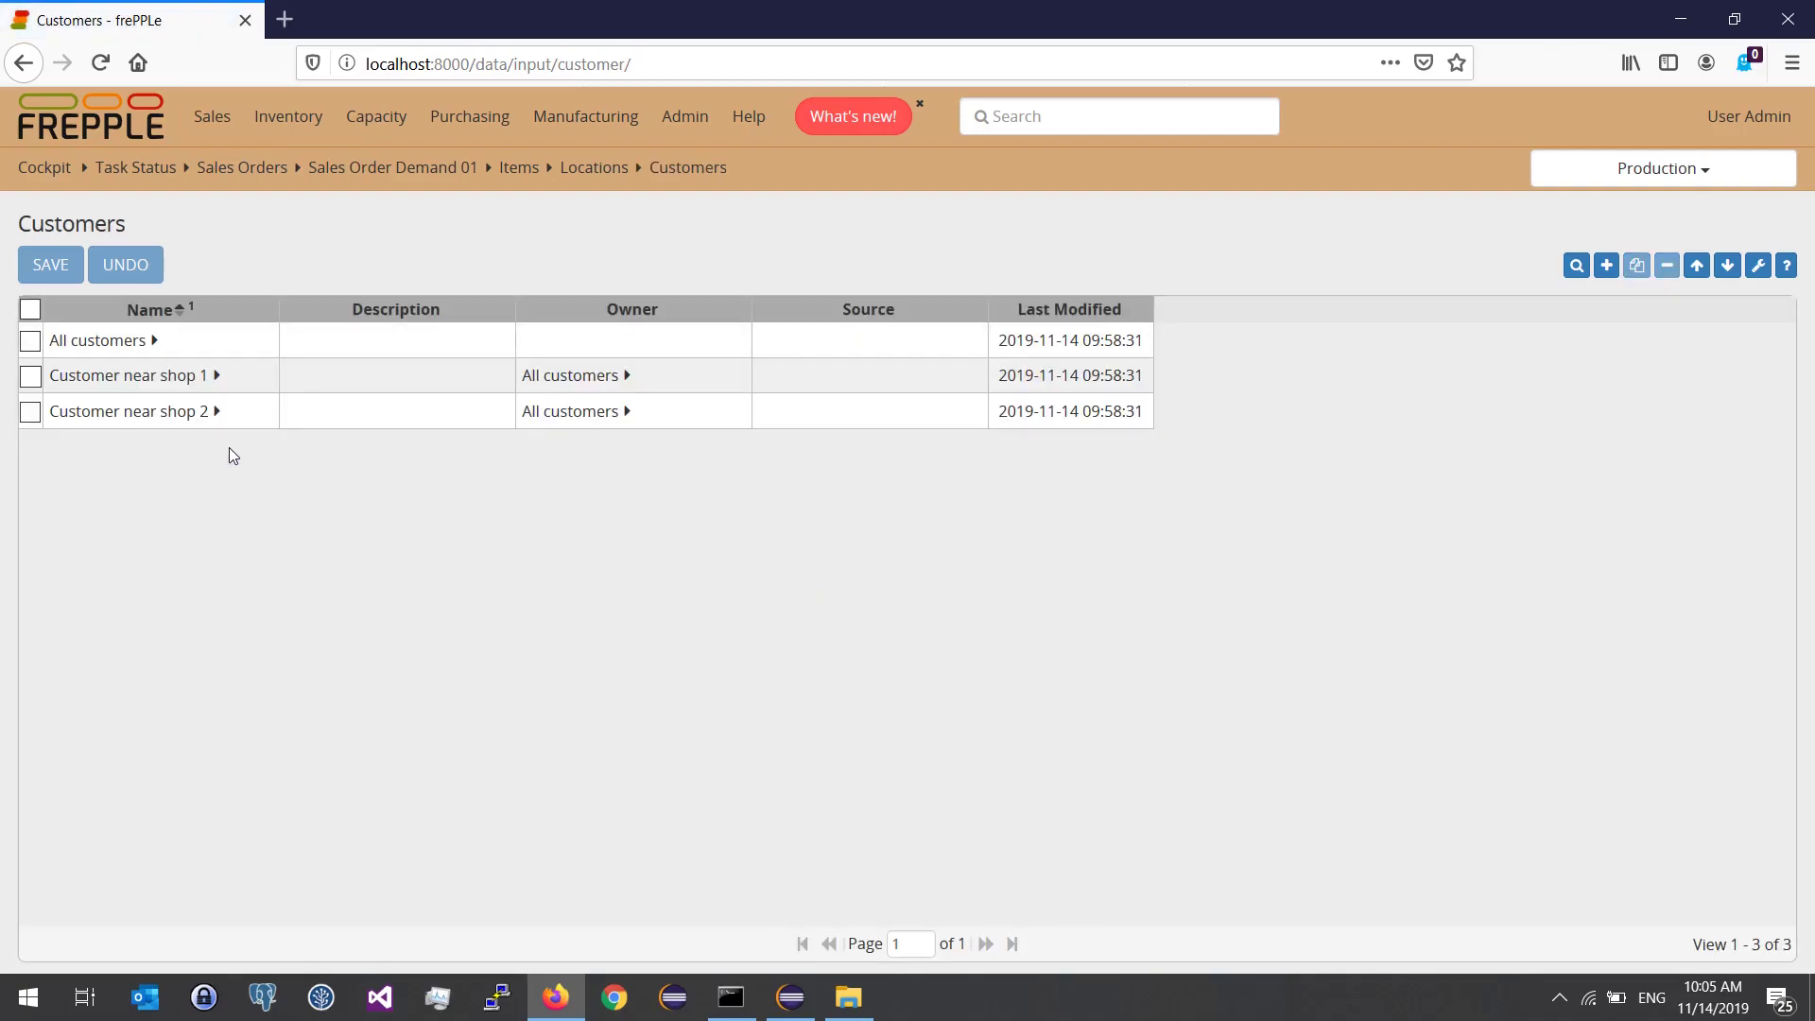
pyautogui.click(31, 377)
pyautogui.click(31, 414)
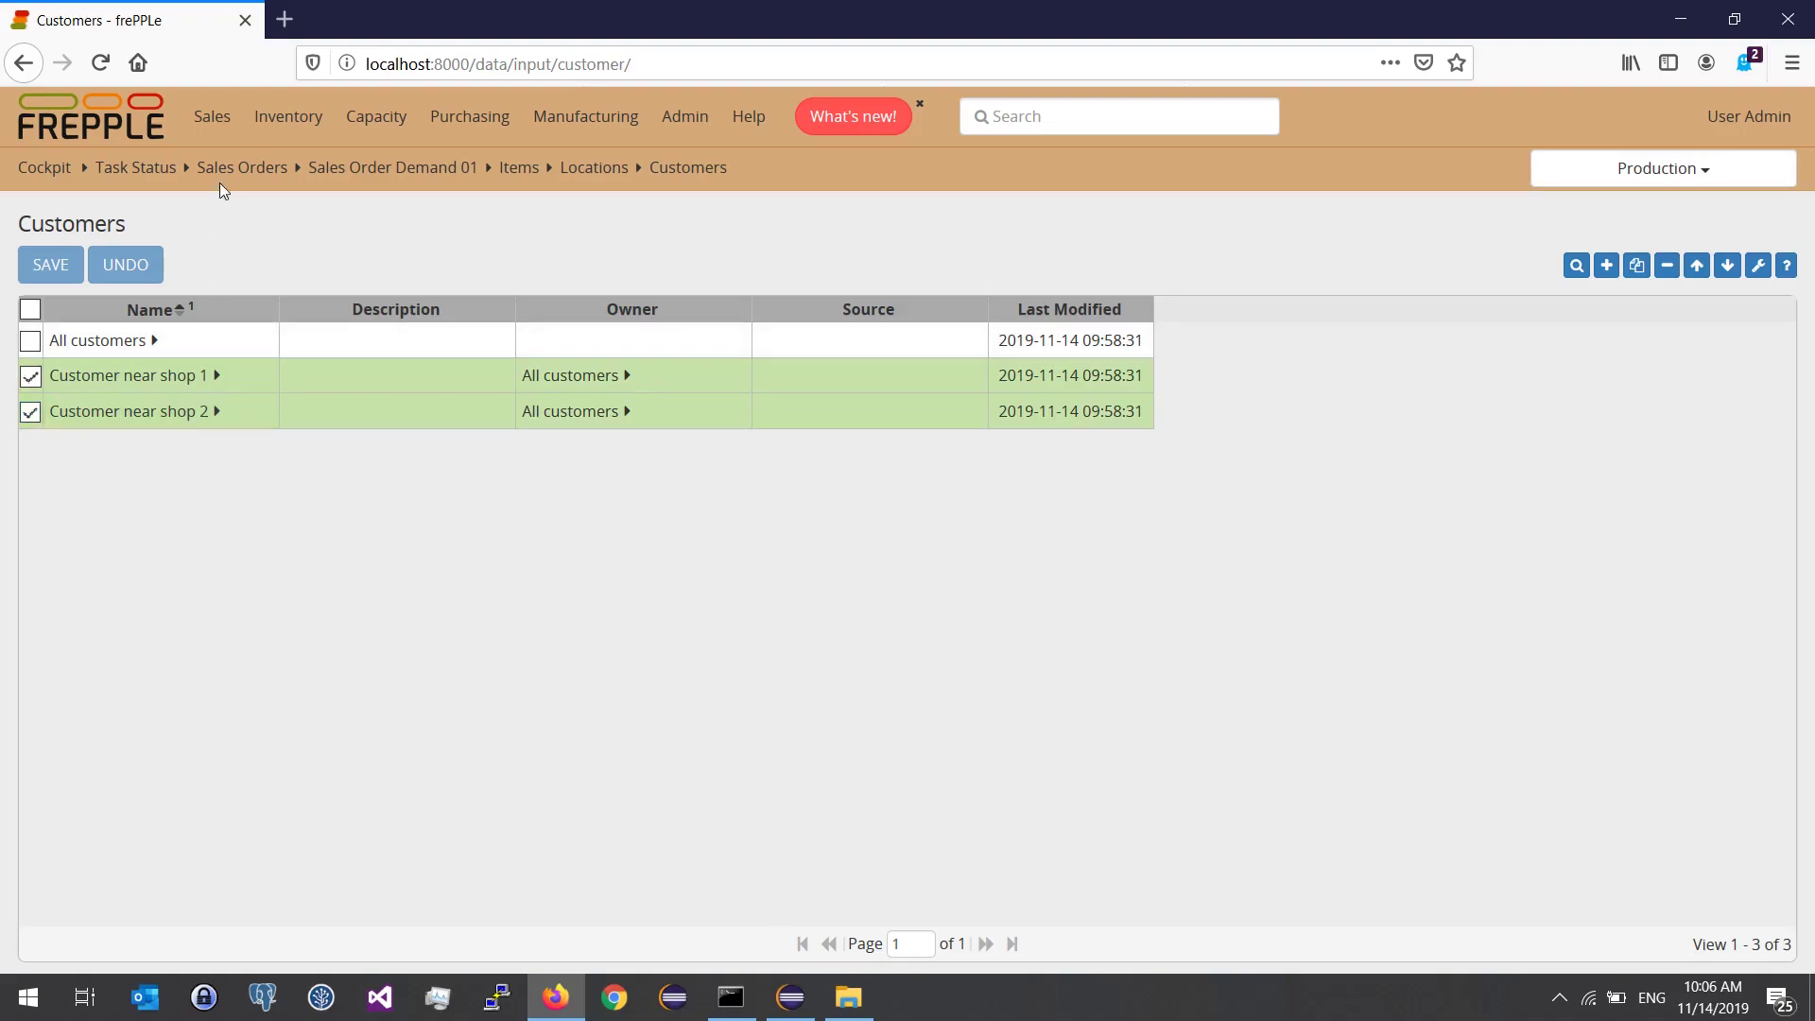
# Open the sales orders list, look through the open and closed orders, and slightly narrow the Delivery Date column
pyautogui.click(222, 126)
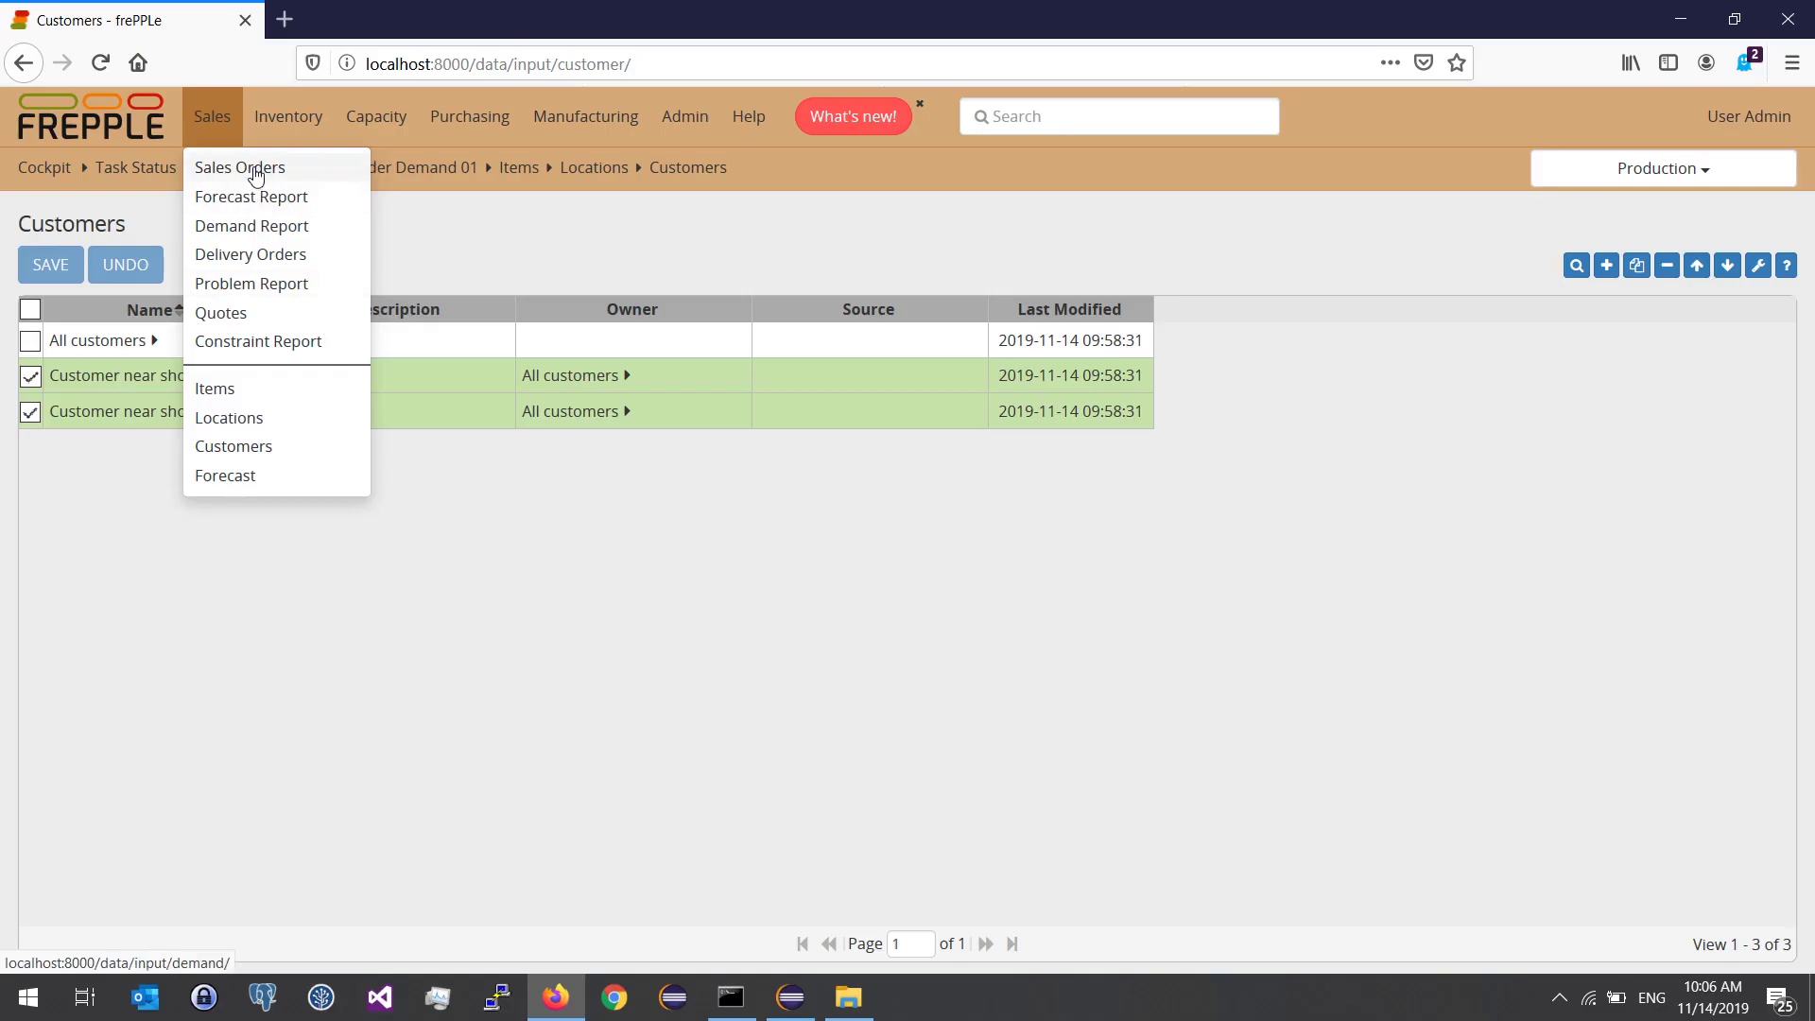
pyautogui.click(255, 170)
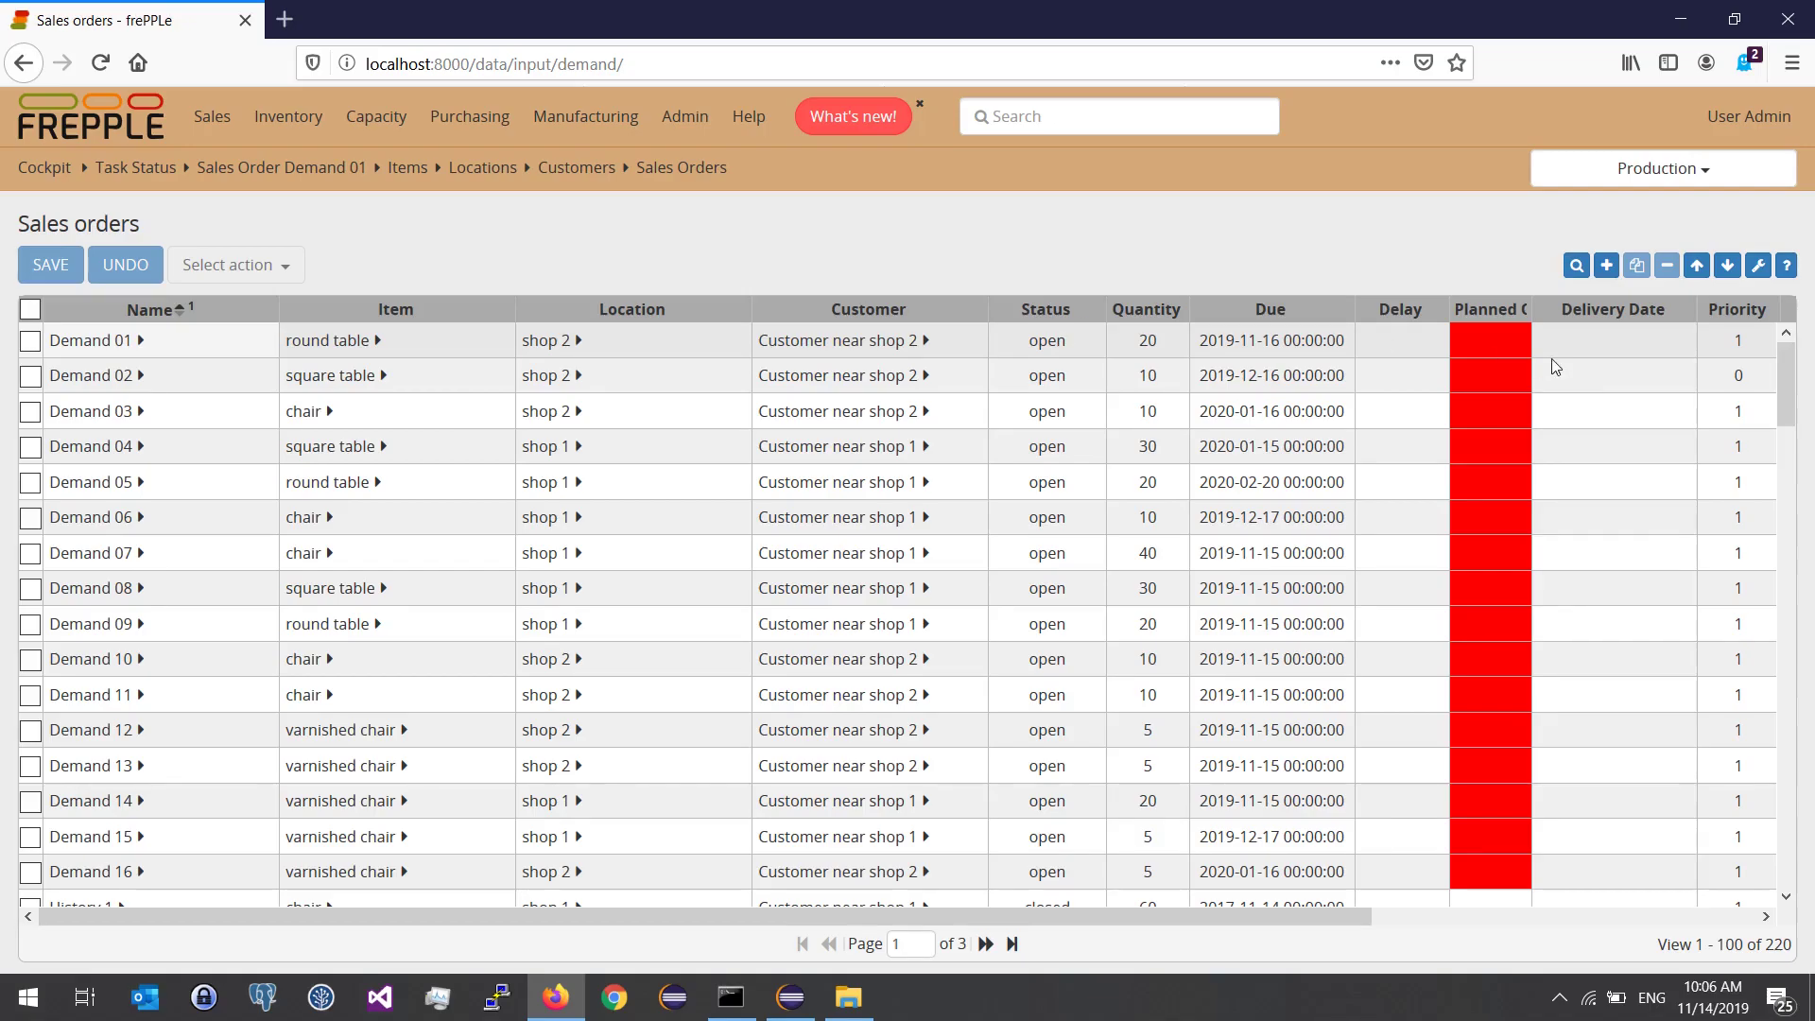
pyautogui.moveTo(1790, 365); pyautogui.dragTo(1794, 410)
pyautogui.scroll(-3, 1229, 530)
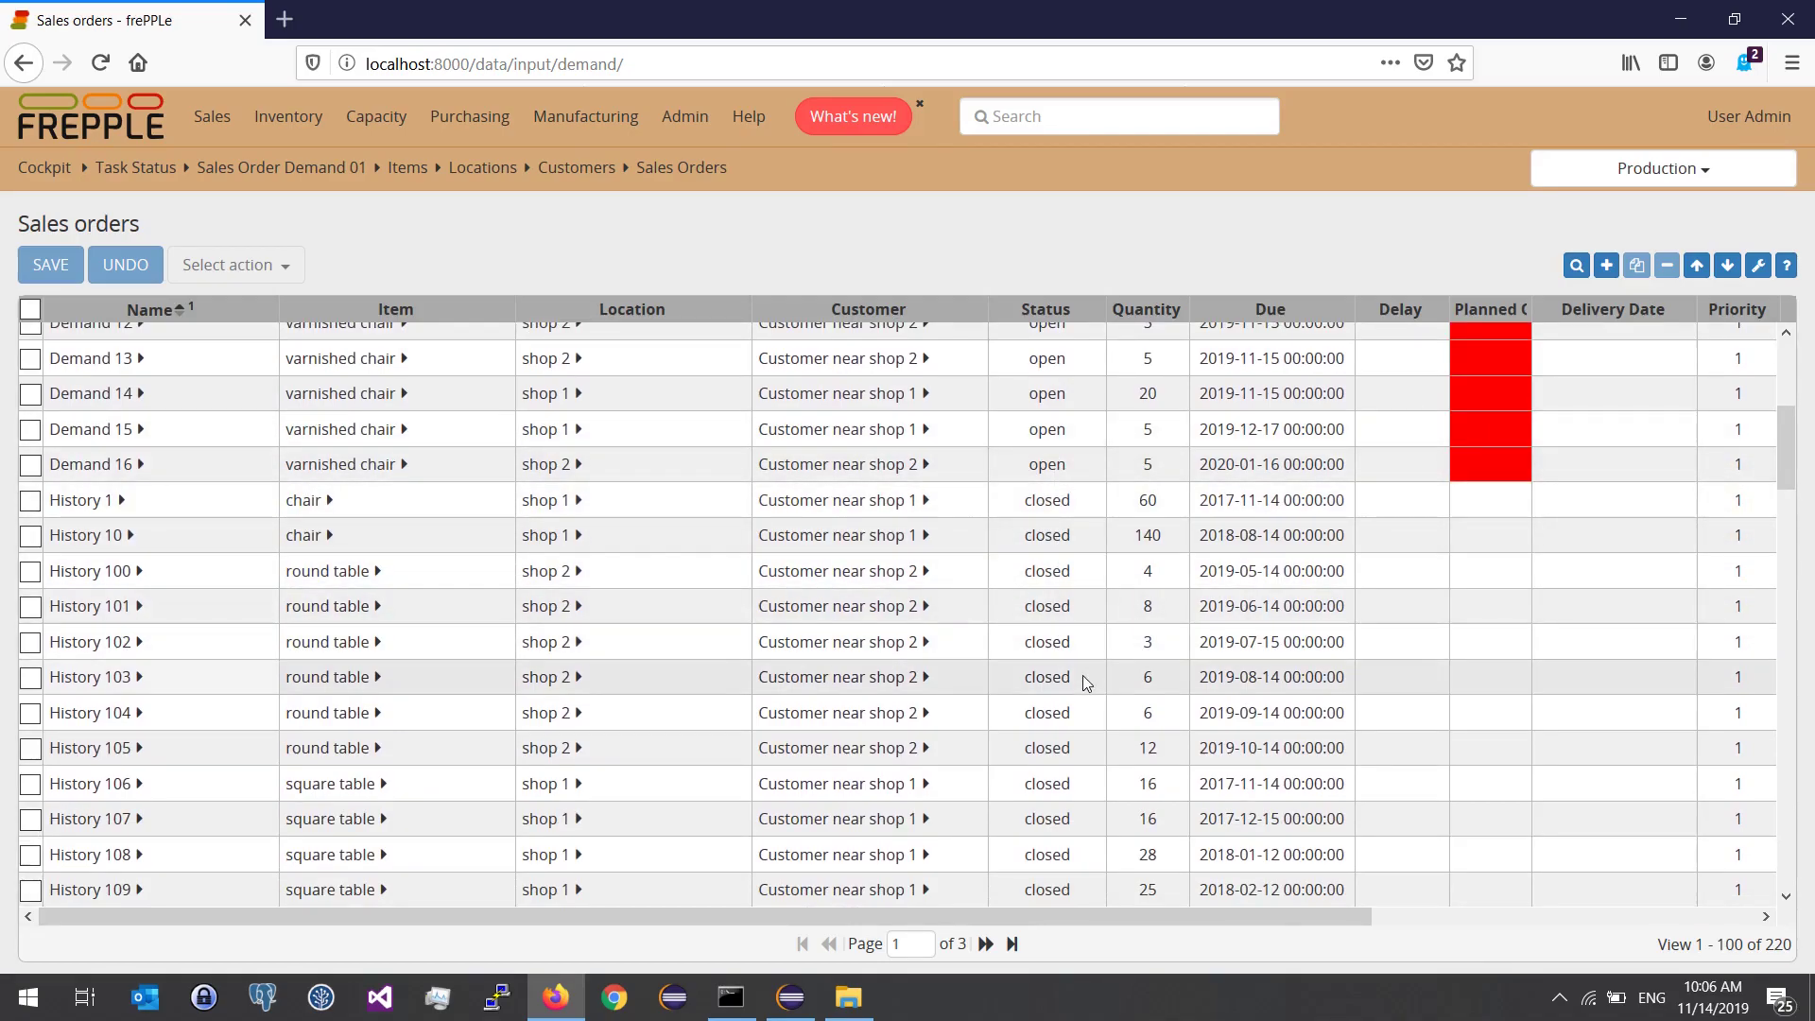
pyautogui.moveTo(1787, 451); pyautogui.dragTo(1789, 386)
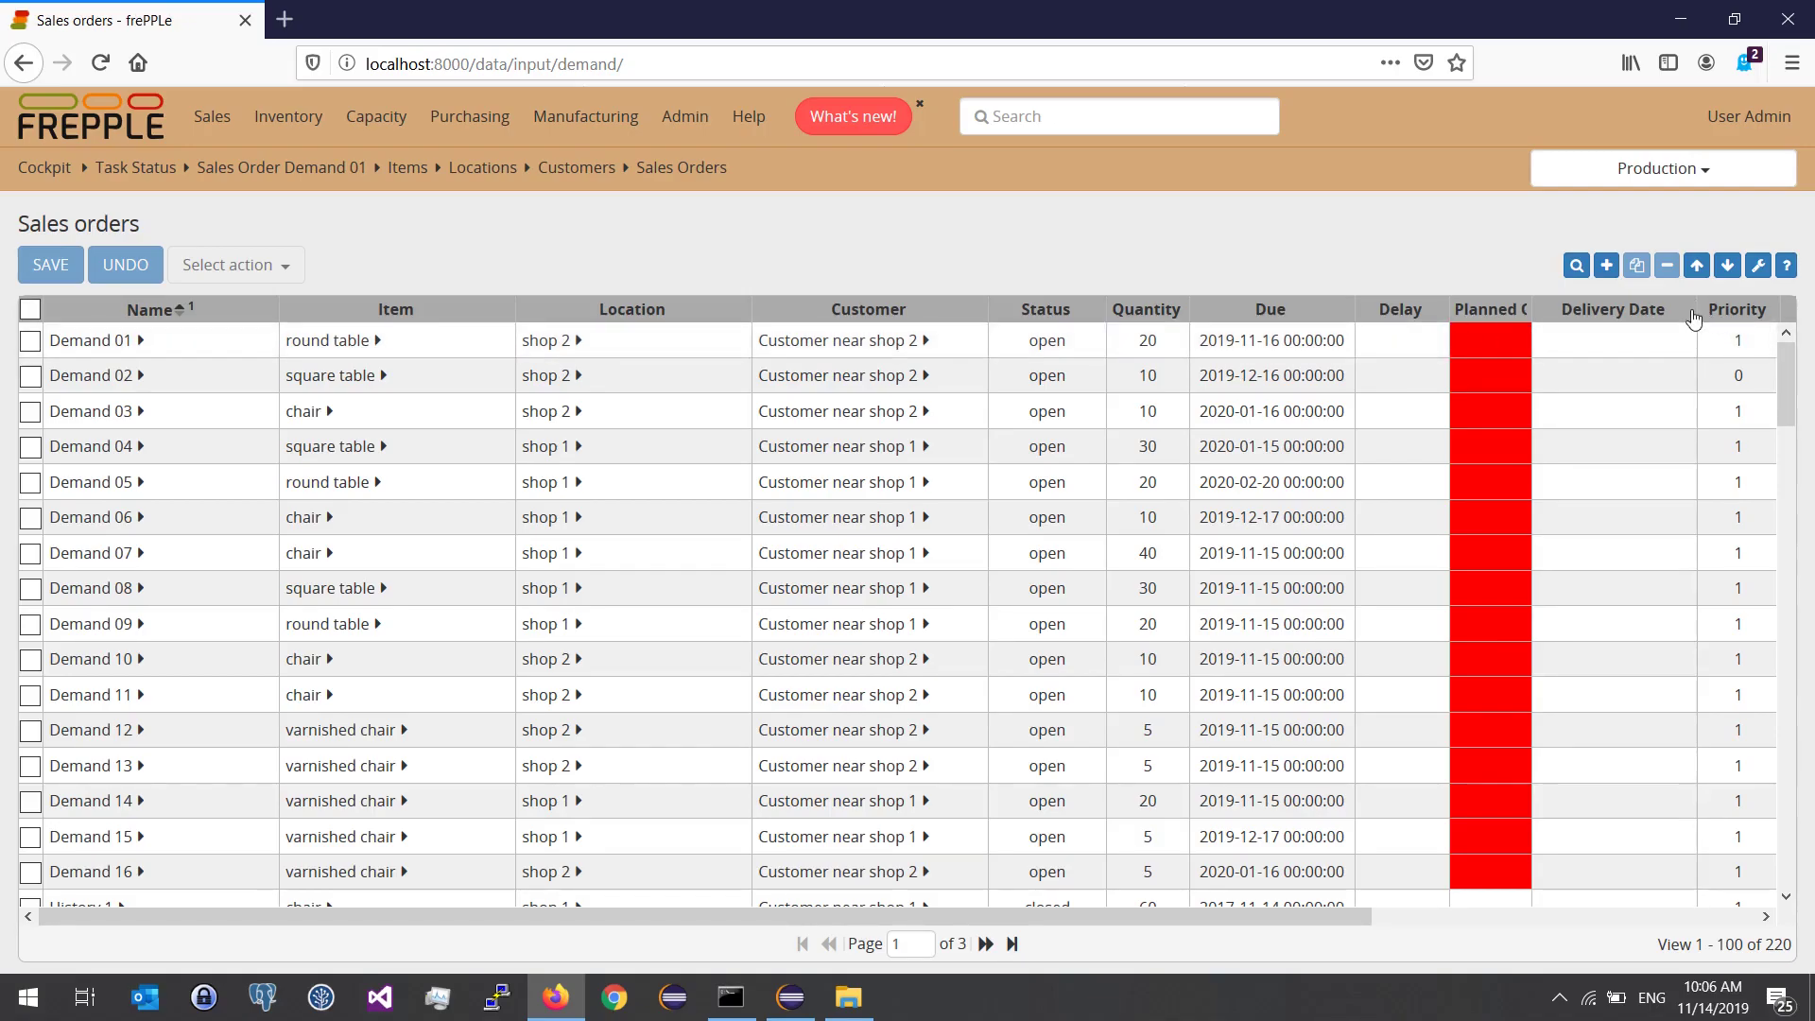
pyautogui.moveTo(1694, 319); pyautogui.dragTo(1670, 318)
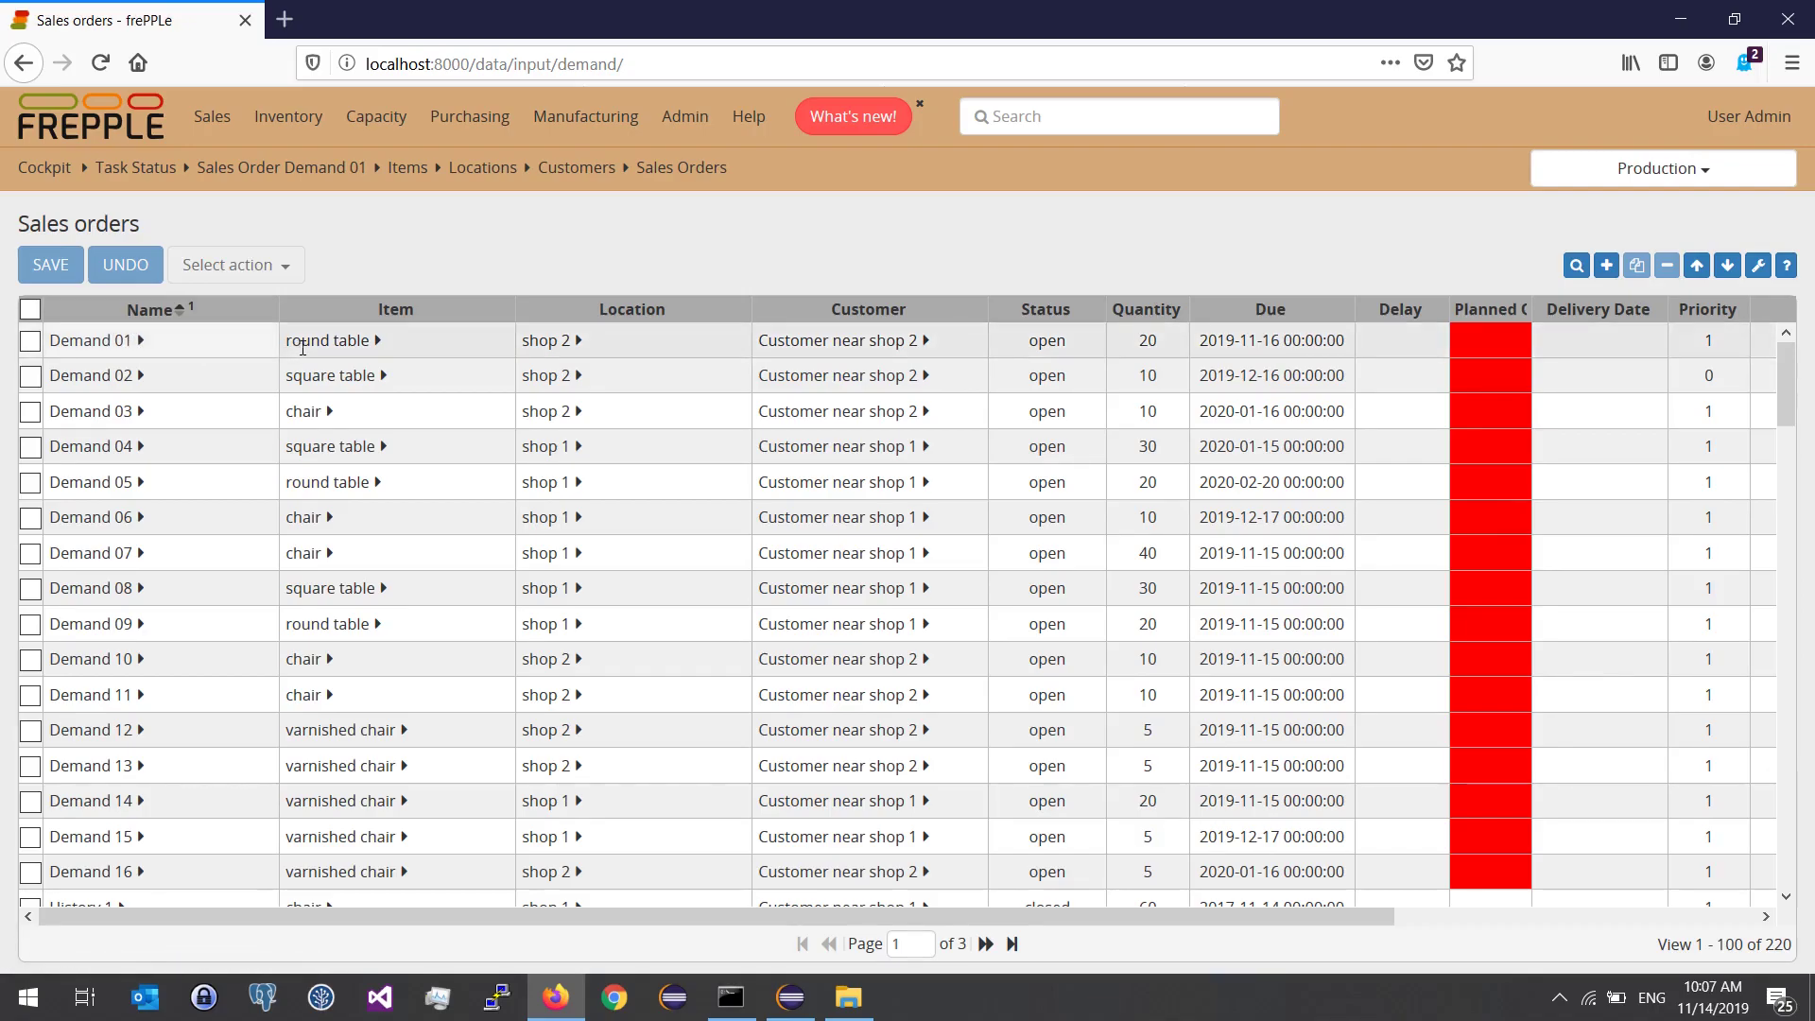
# Open the supply path of sales order Demand 01 in a taller diagram area and follow the flow to round table @ shop 2
pyautogui.click(143, 344)
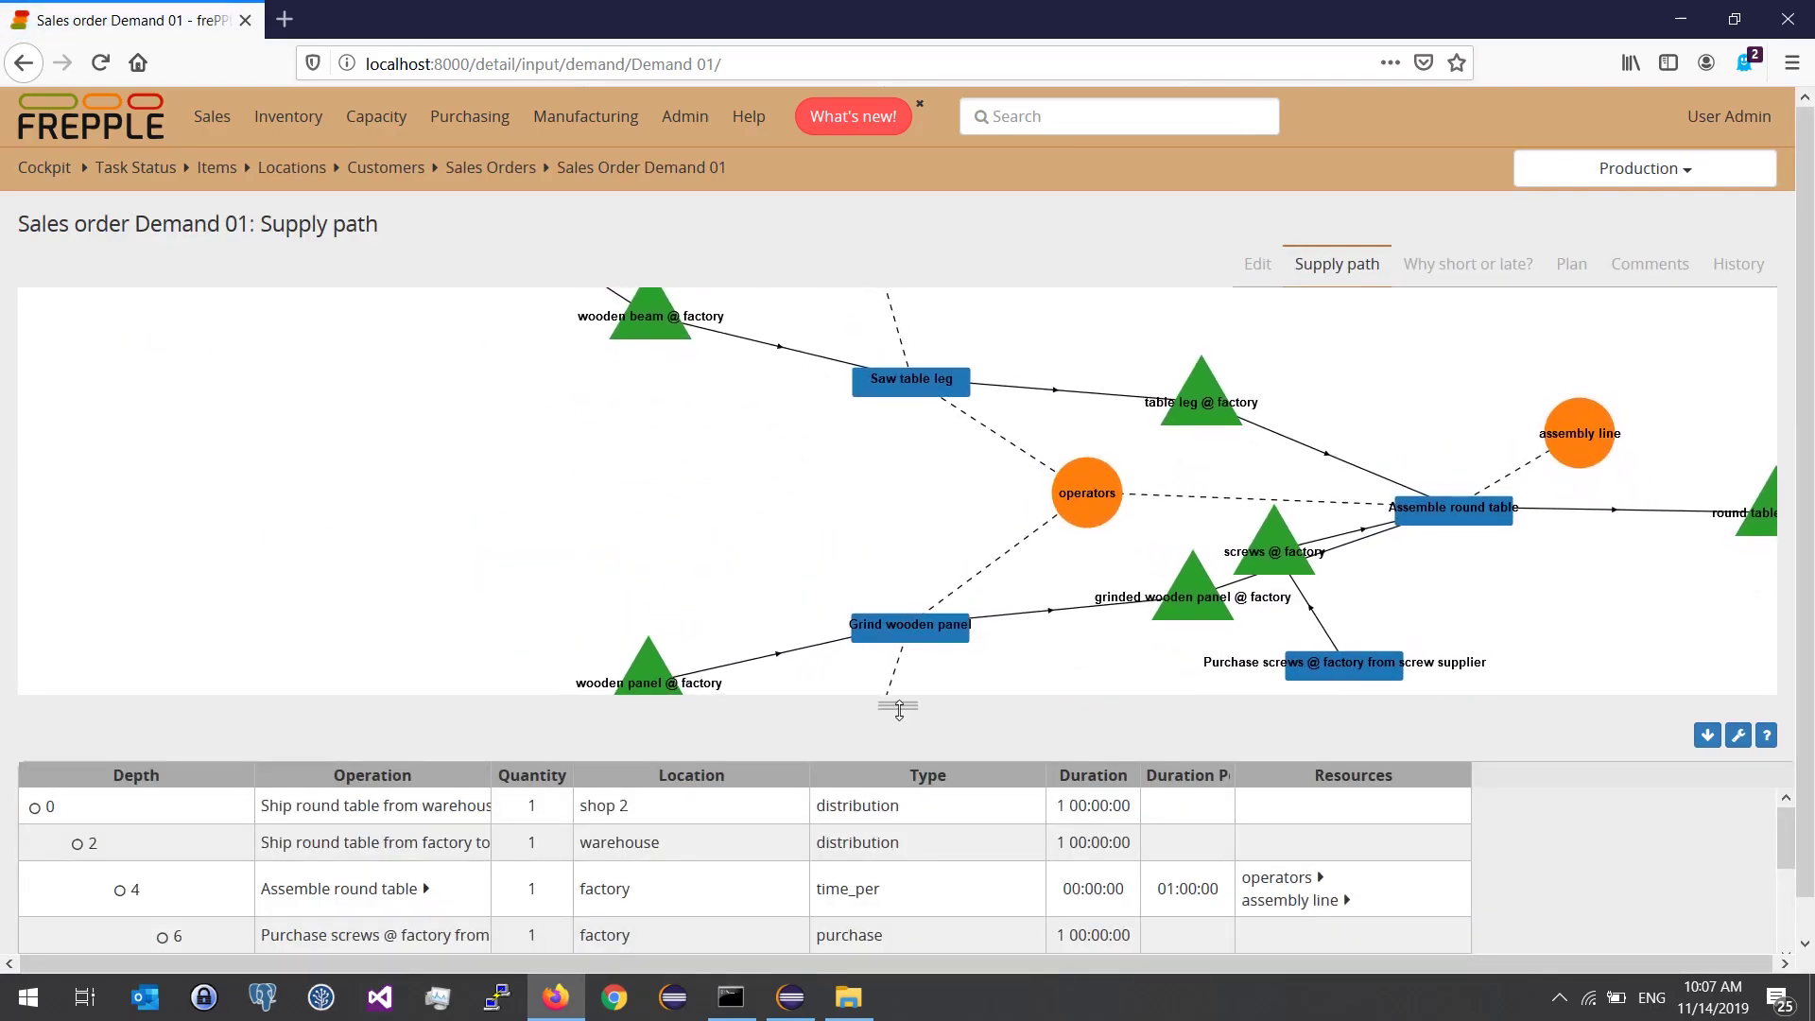
pyautogui.moveTo(899, 707); pyautogui.dragTo(900, 819)
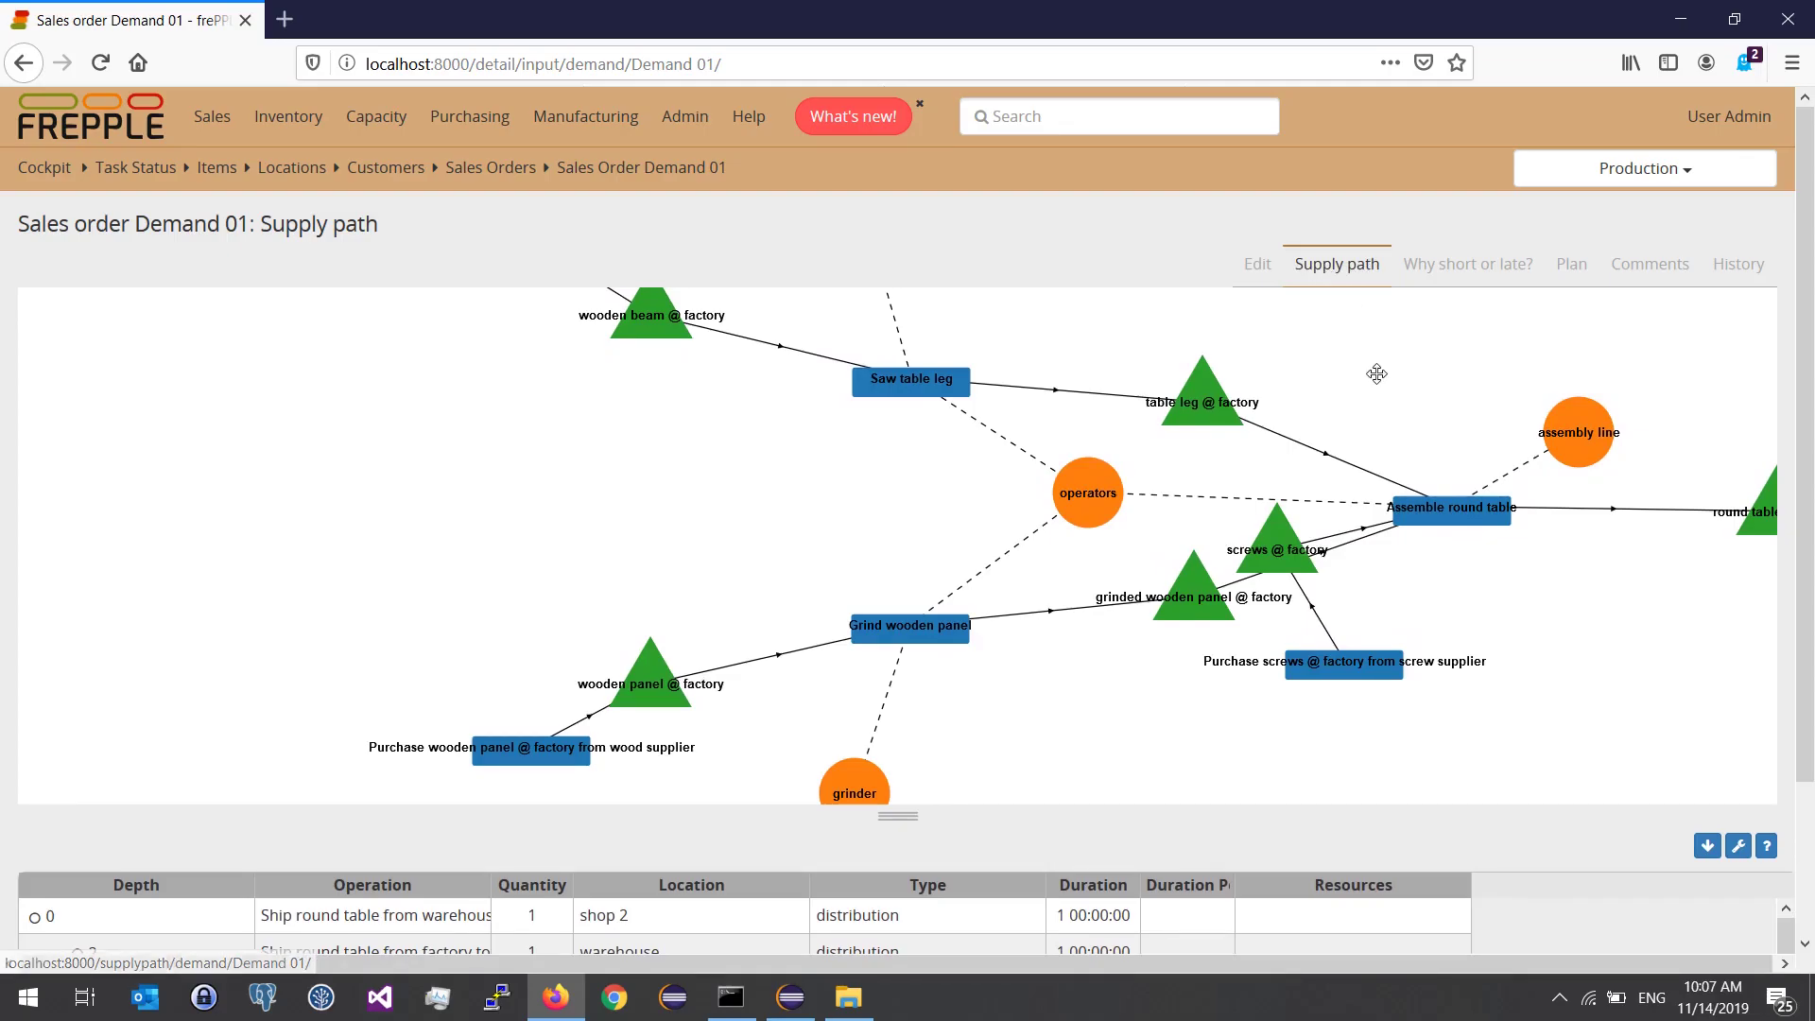
pyautogui.moveTo(1371, 367); pyautogui.dragTo(1170, 362)
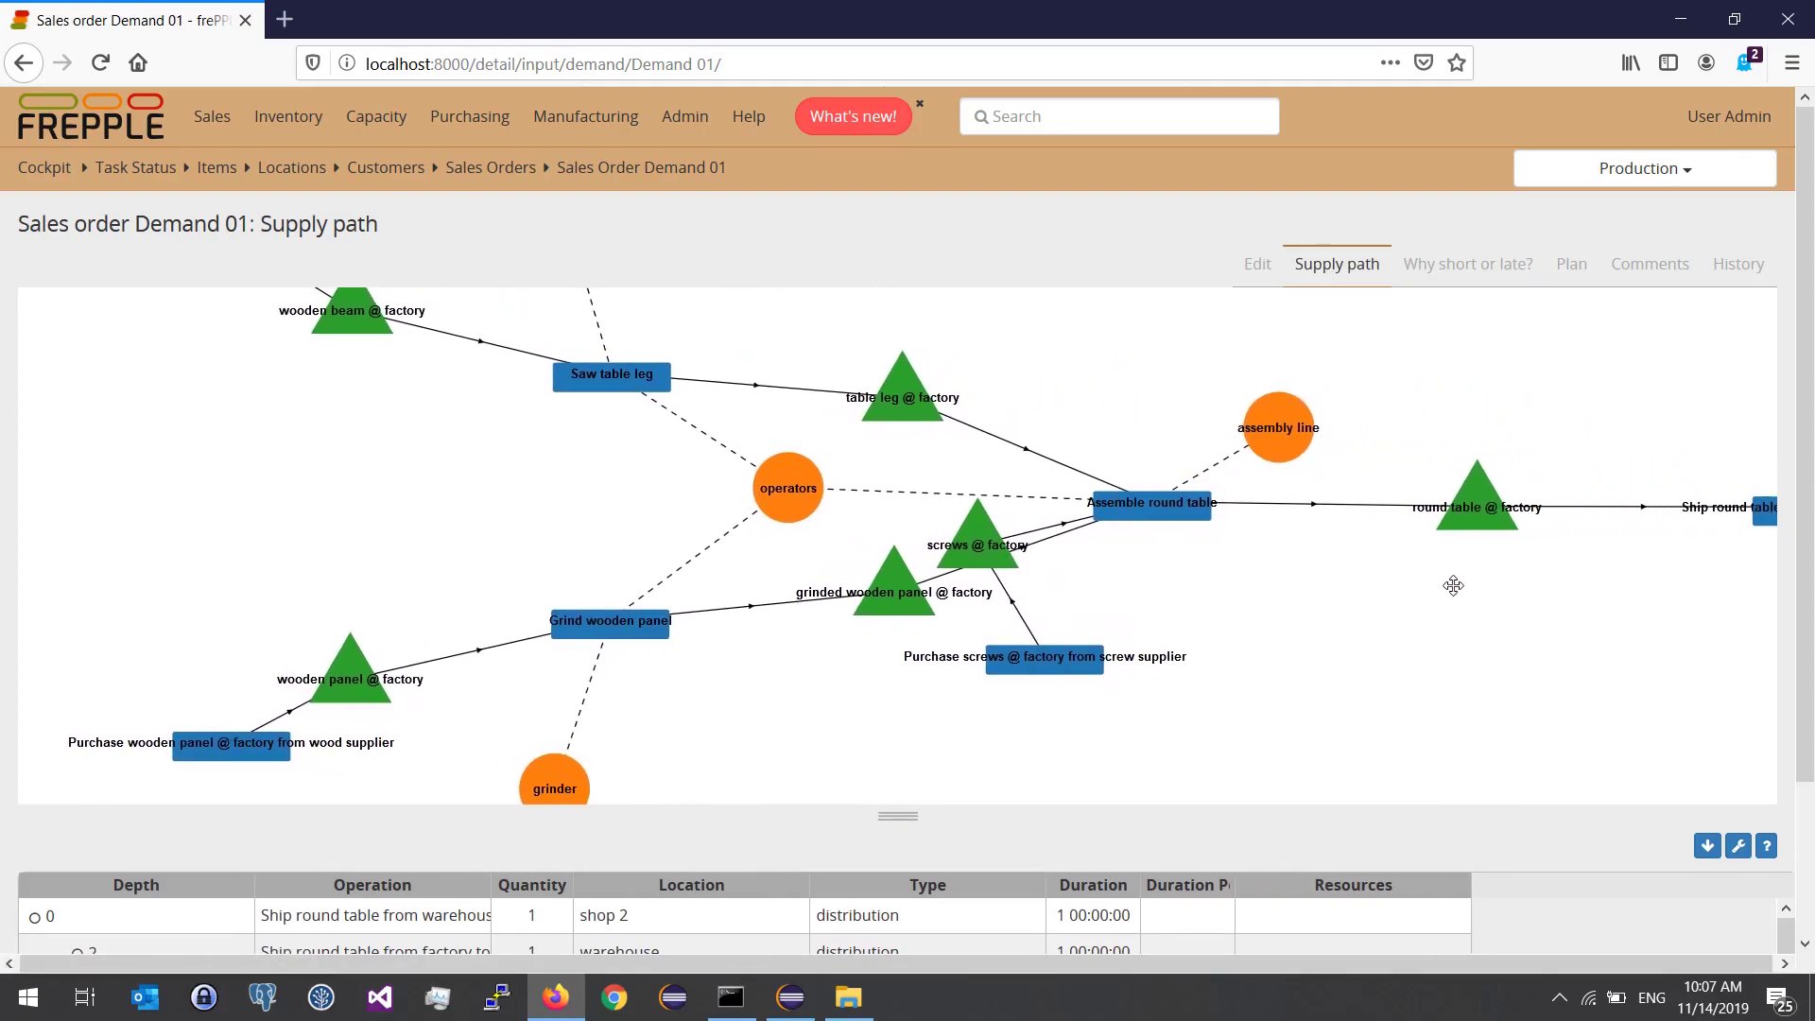
pyautogui.moveTo(1396, 582); pyautogui.dragTo(1242, 587)
pyautogui.moveTo(1540, 600); pyautogui.dragTo(1187, 600)
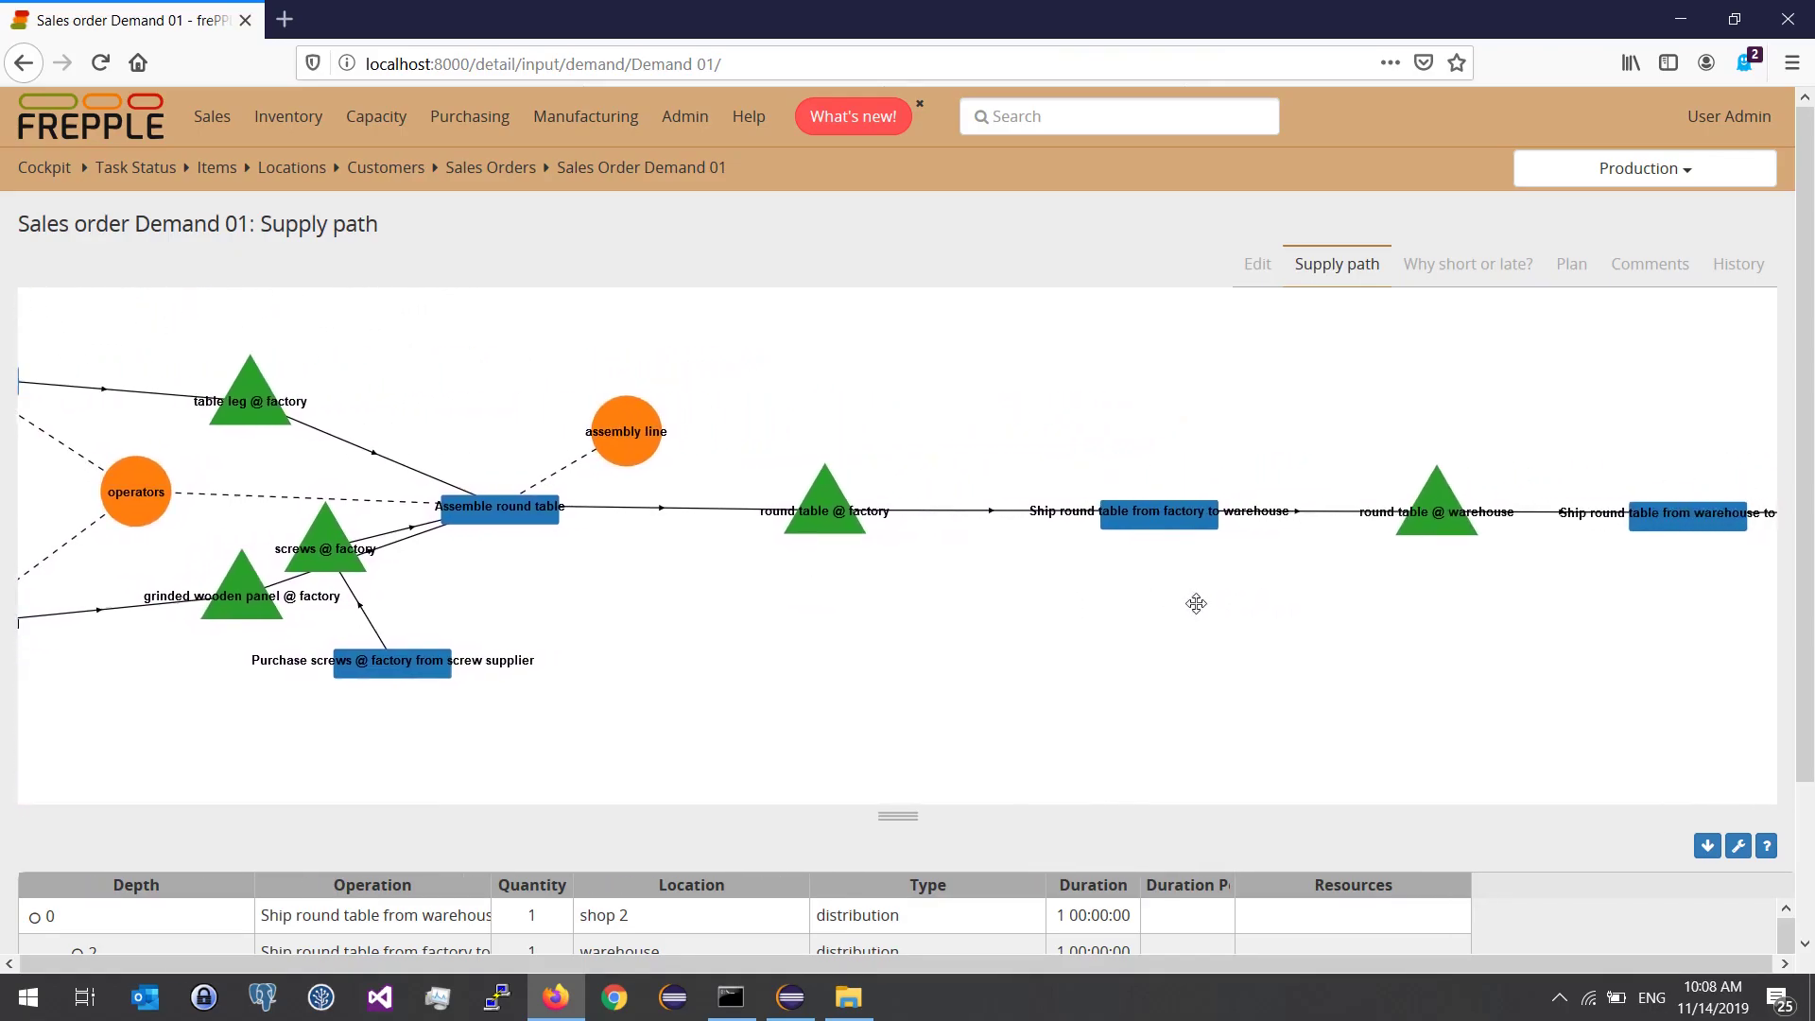
pyautogui.moveTo(1529, 595); pyautogui.dragTo(1163, 595)
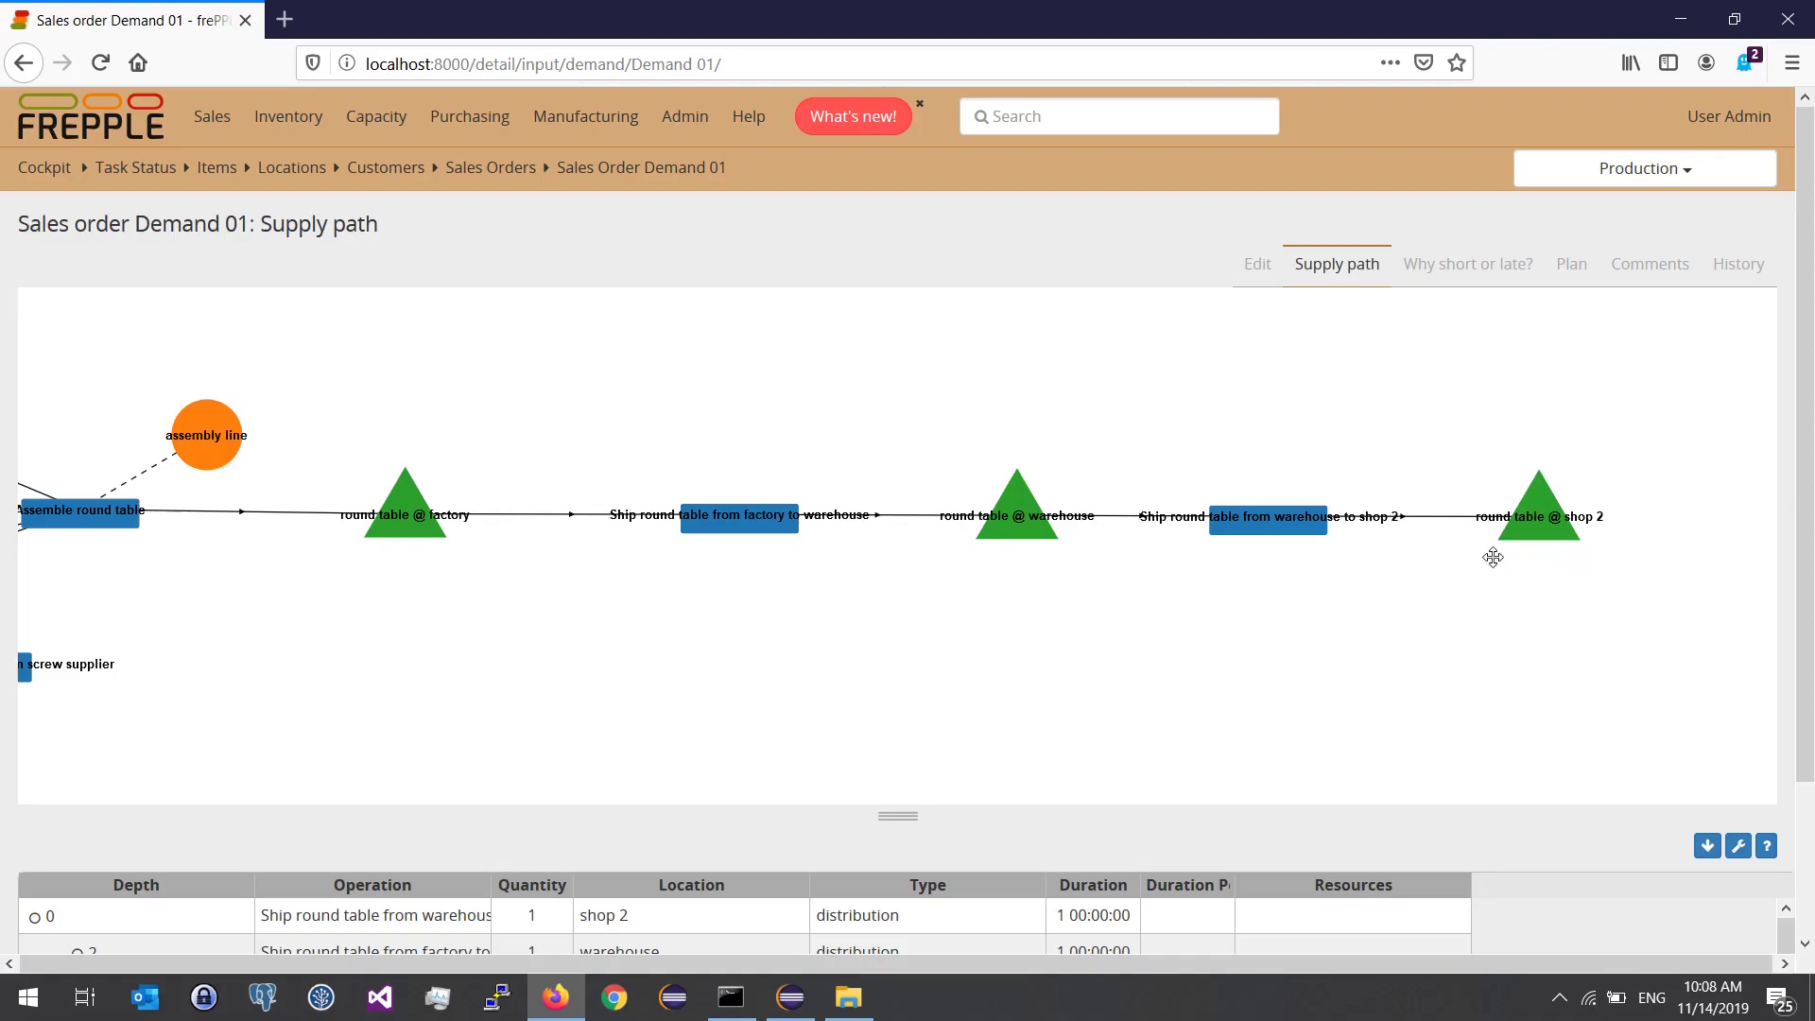
pyautogui.moveTo(1223, 565); pyautogui.dragTo(1246, 570)
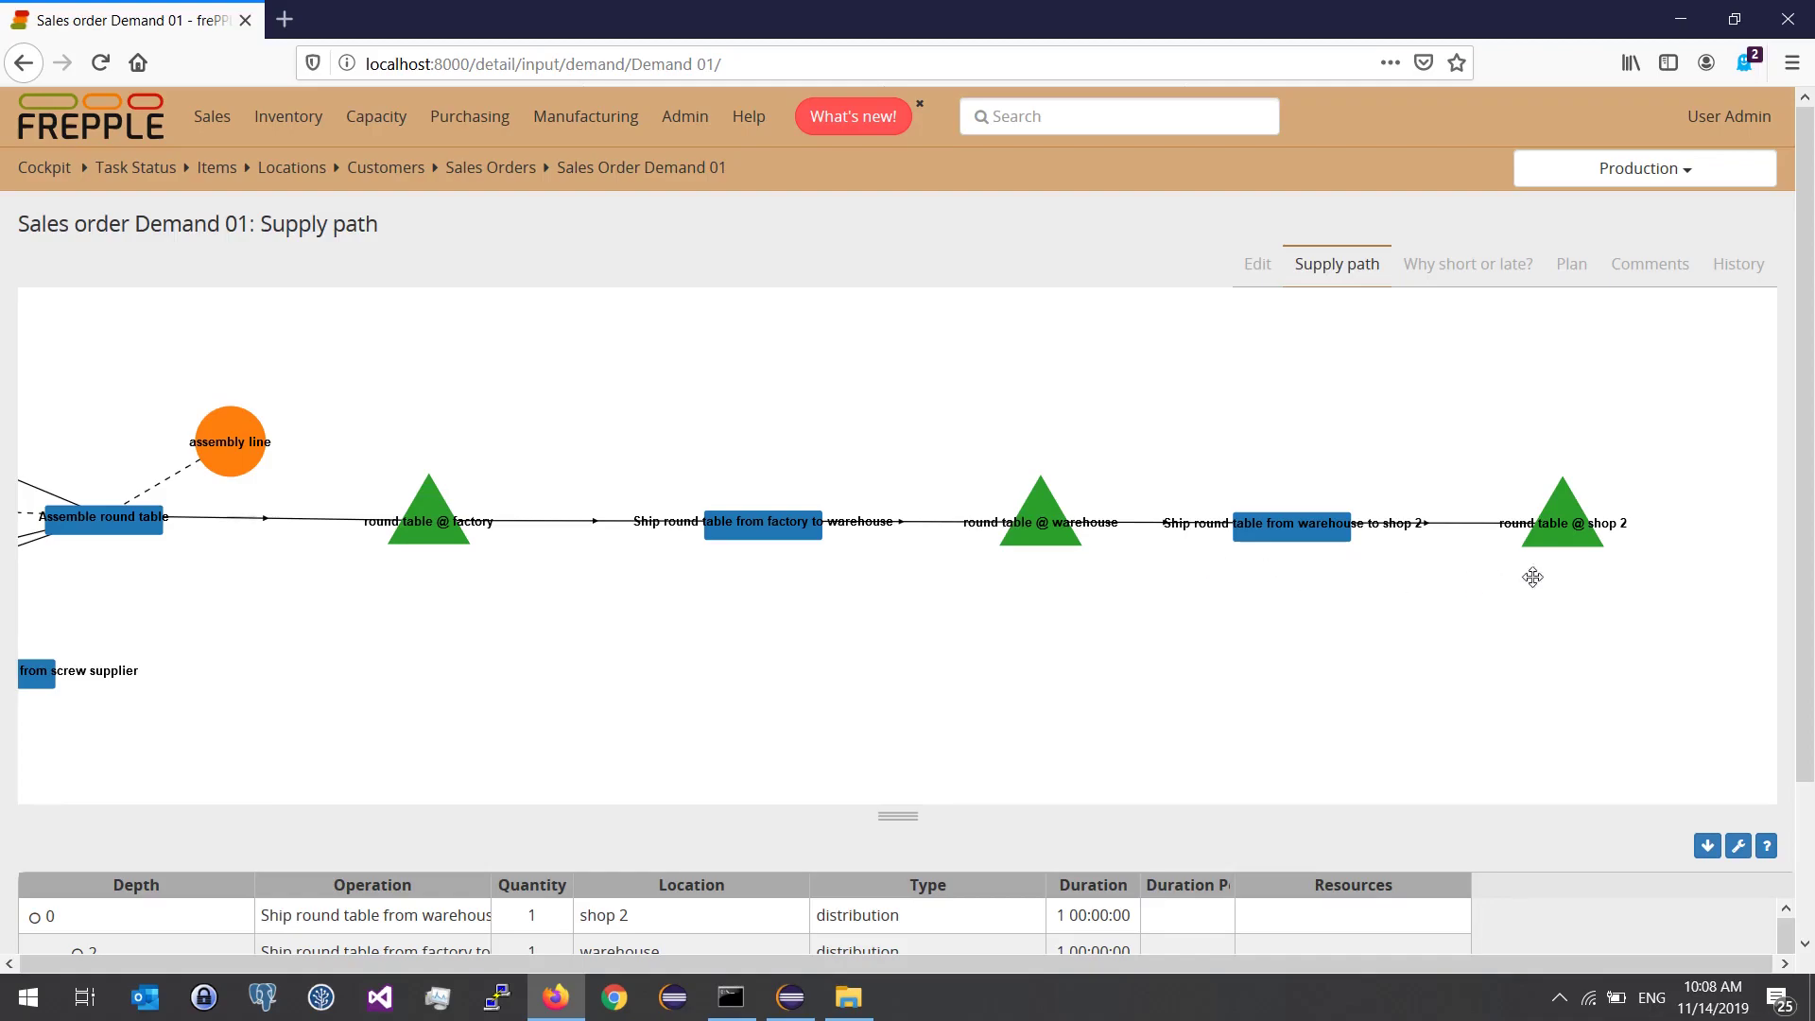
# Trace the supply path back from shop 2 through the shipping operations to Assemble round table and its input materials
pyautogui.moveTo(1001, 598); pyautogui.dragTo(1229, 604)
pyautogui.moveTo(928, 592); pyautogui.dragTo(1064, 601)
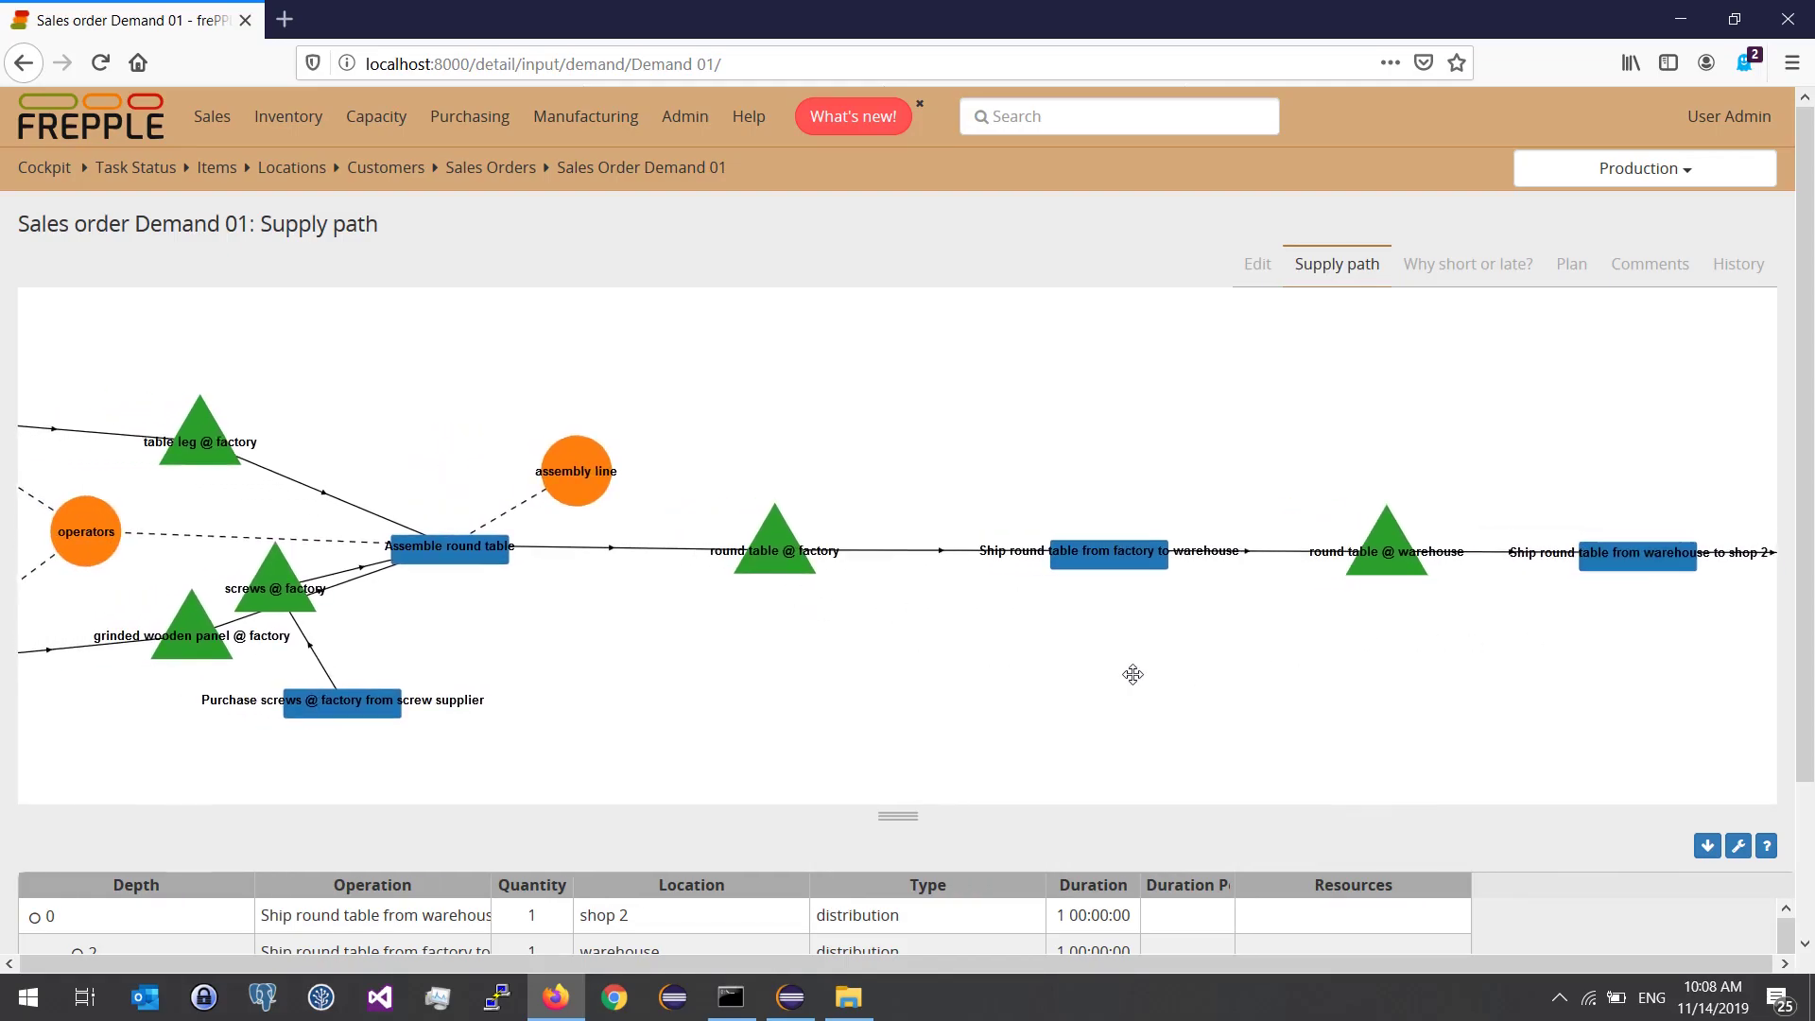
pyautogui.moveTo(1137, 674); pyautogui.dragTo(990, 669)
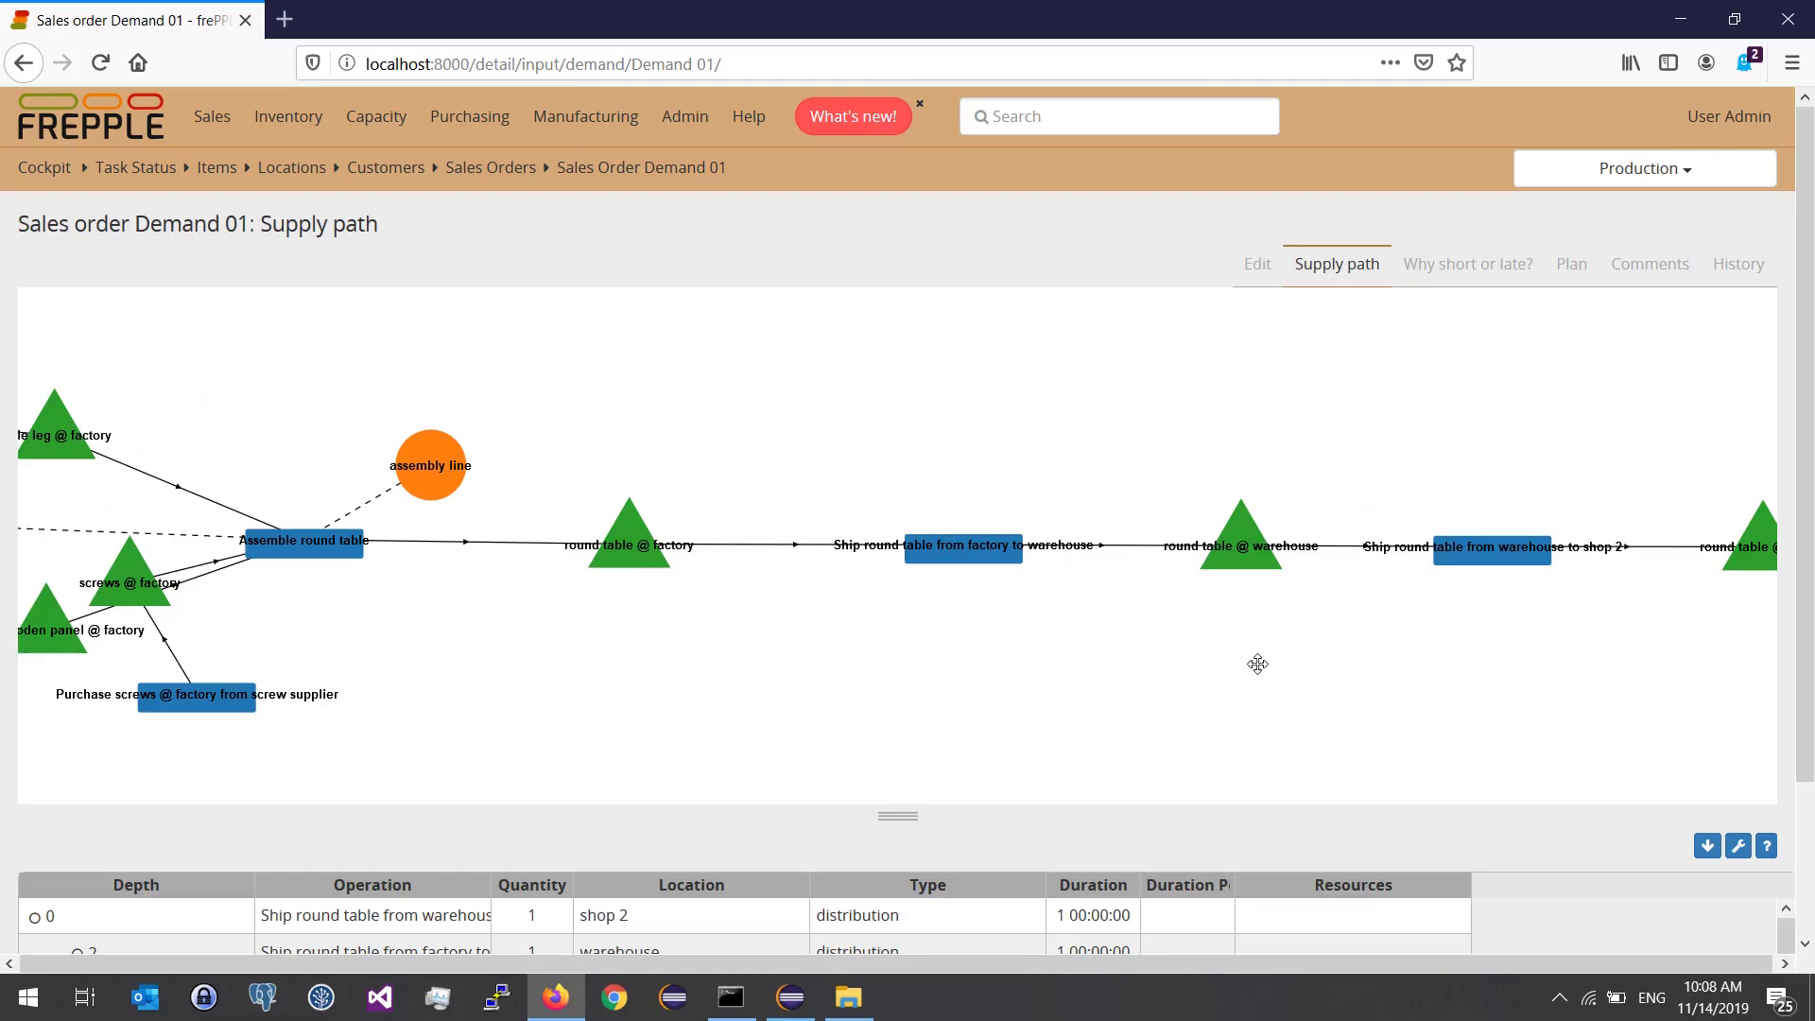
pyautogui.moveTo(1664, 661); pyautogui.dragTo(1814, 634)
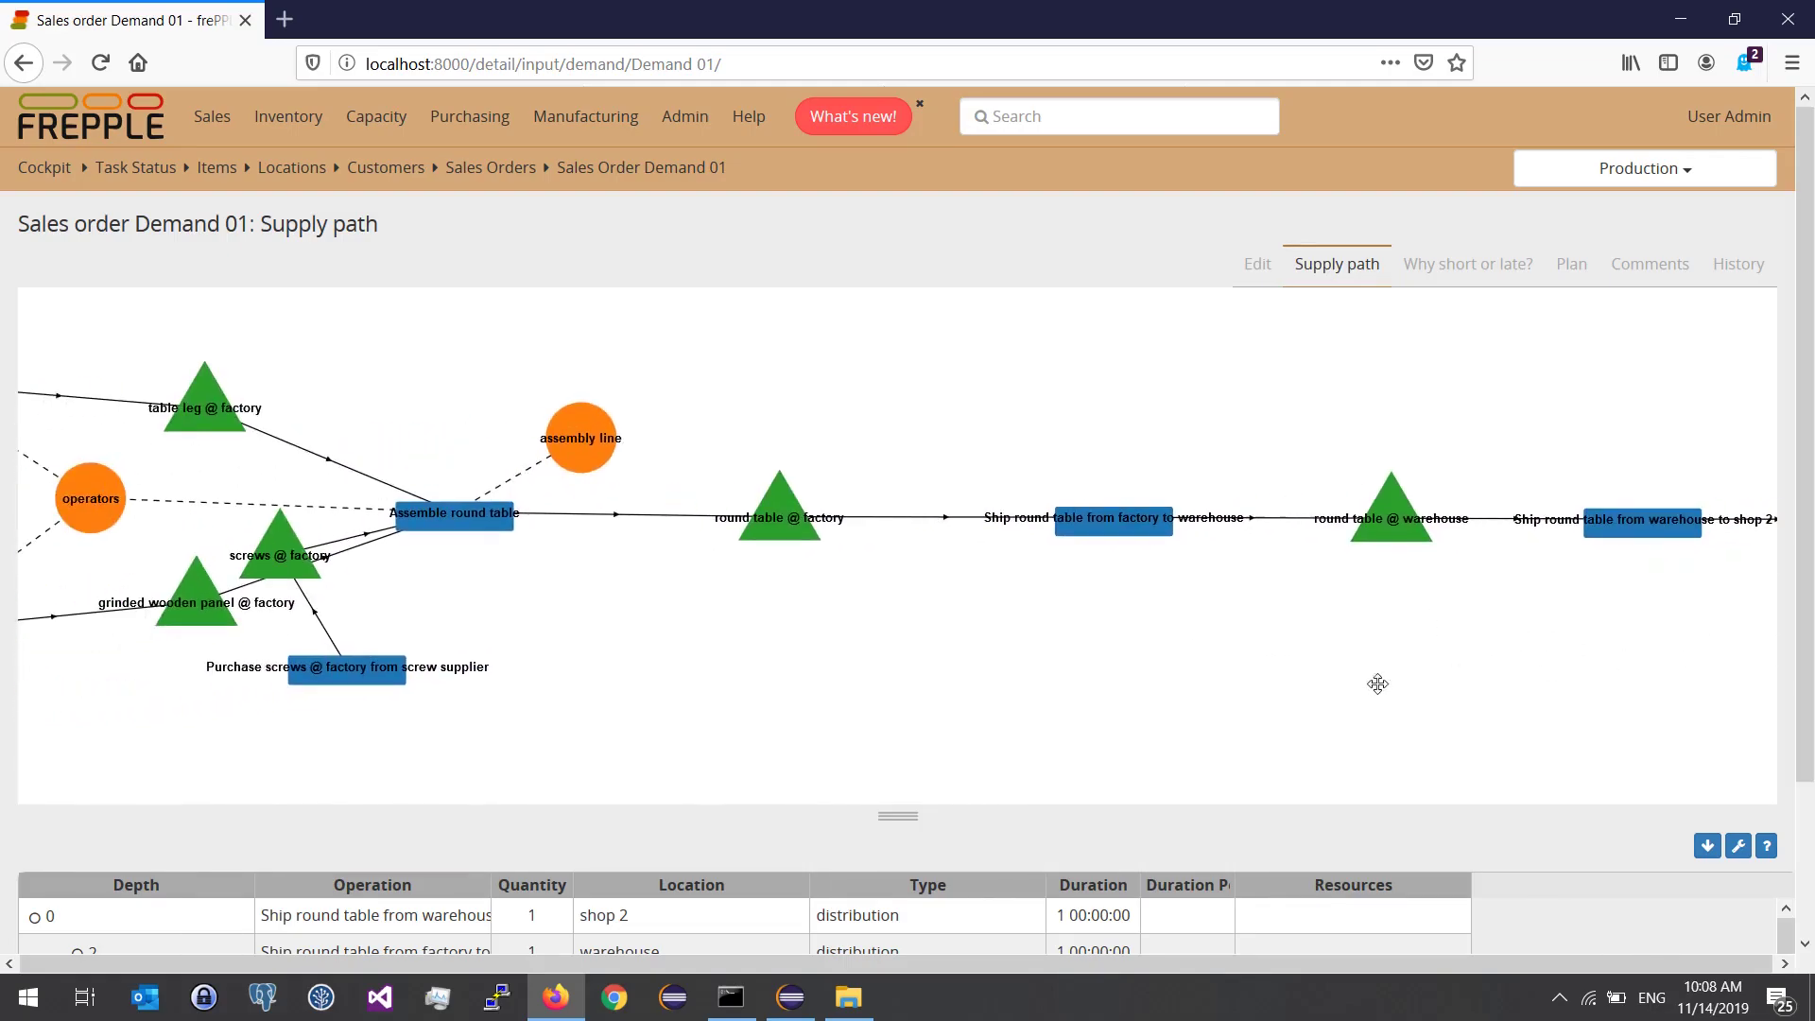
pyautogui.moveTo(794, 595); pyautogui.dragTo(1140, 605)
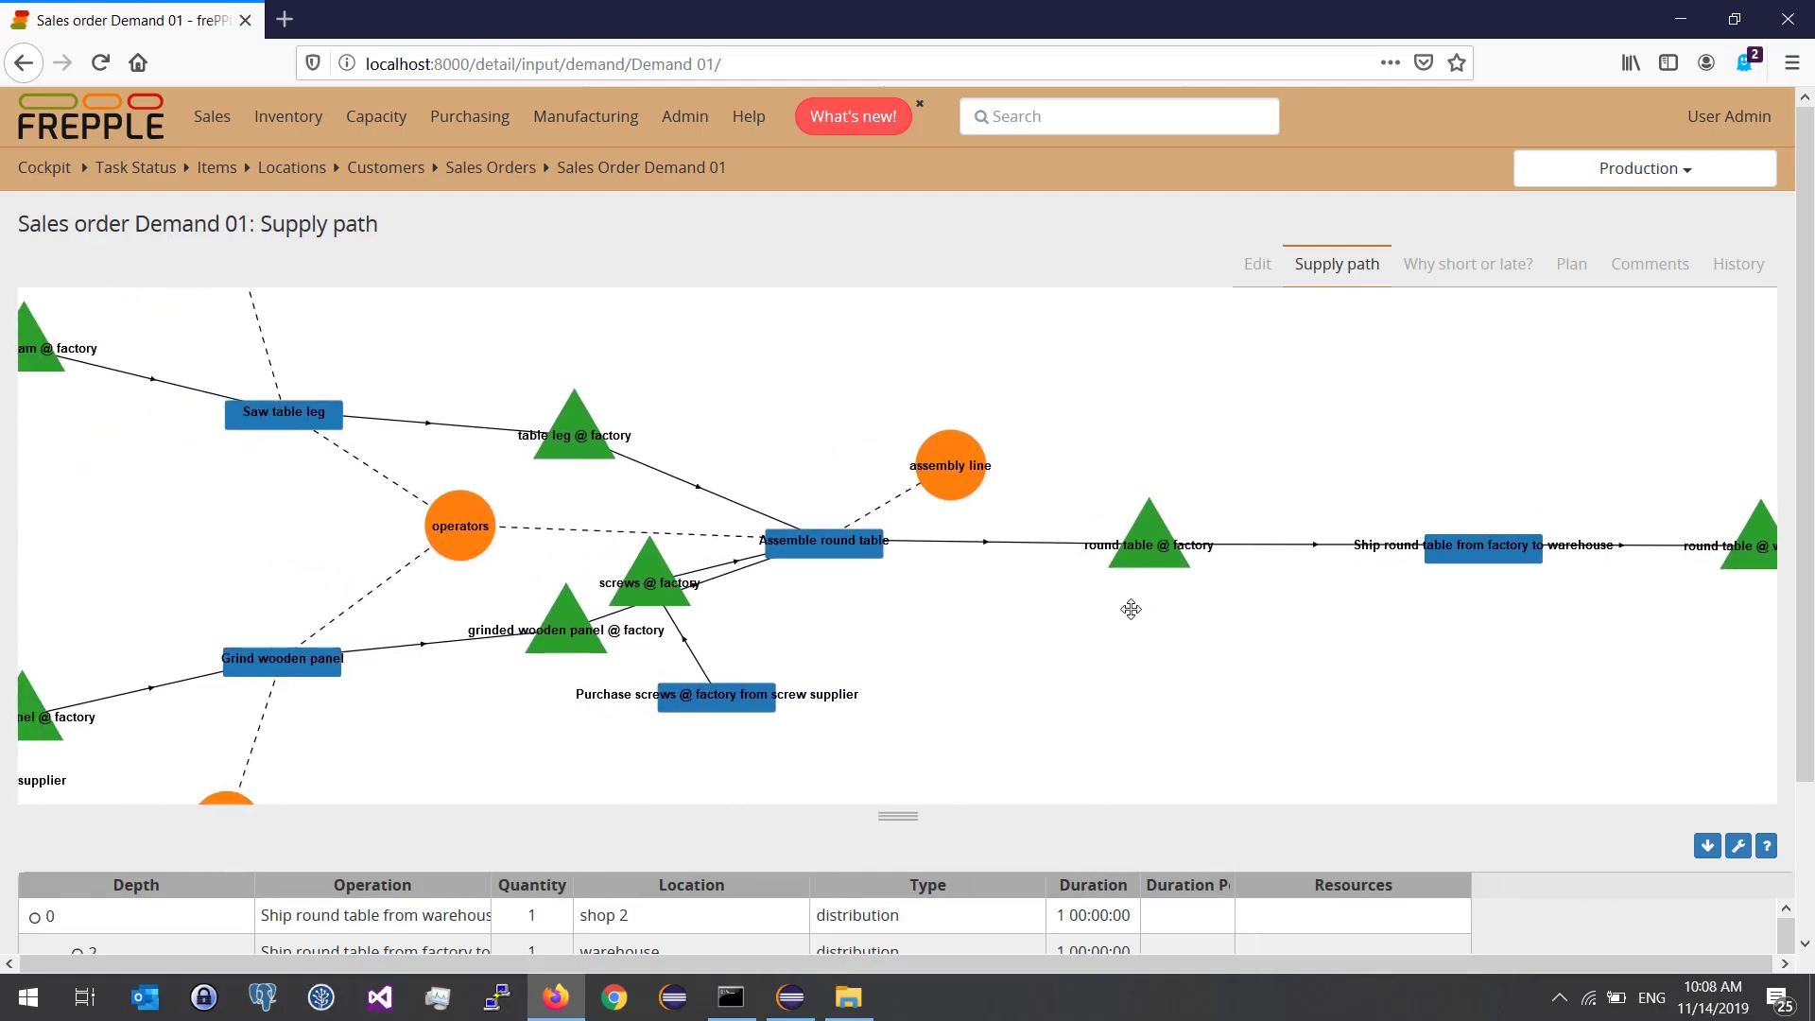
pyautogui.moveTo(1058, 628); pyautogui.dragTo(1143, 621)
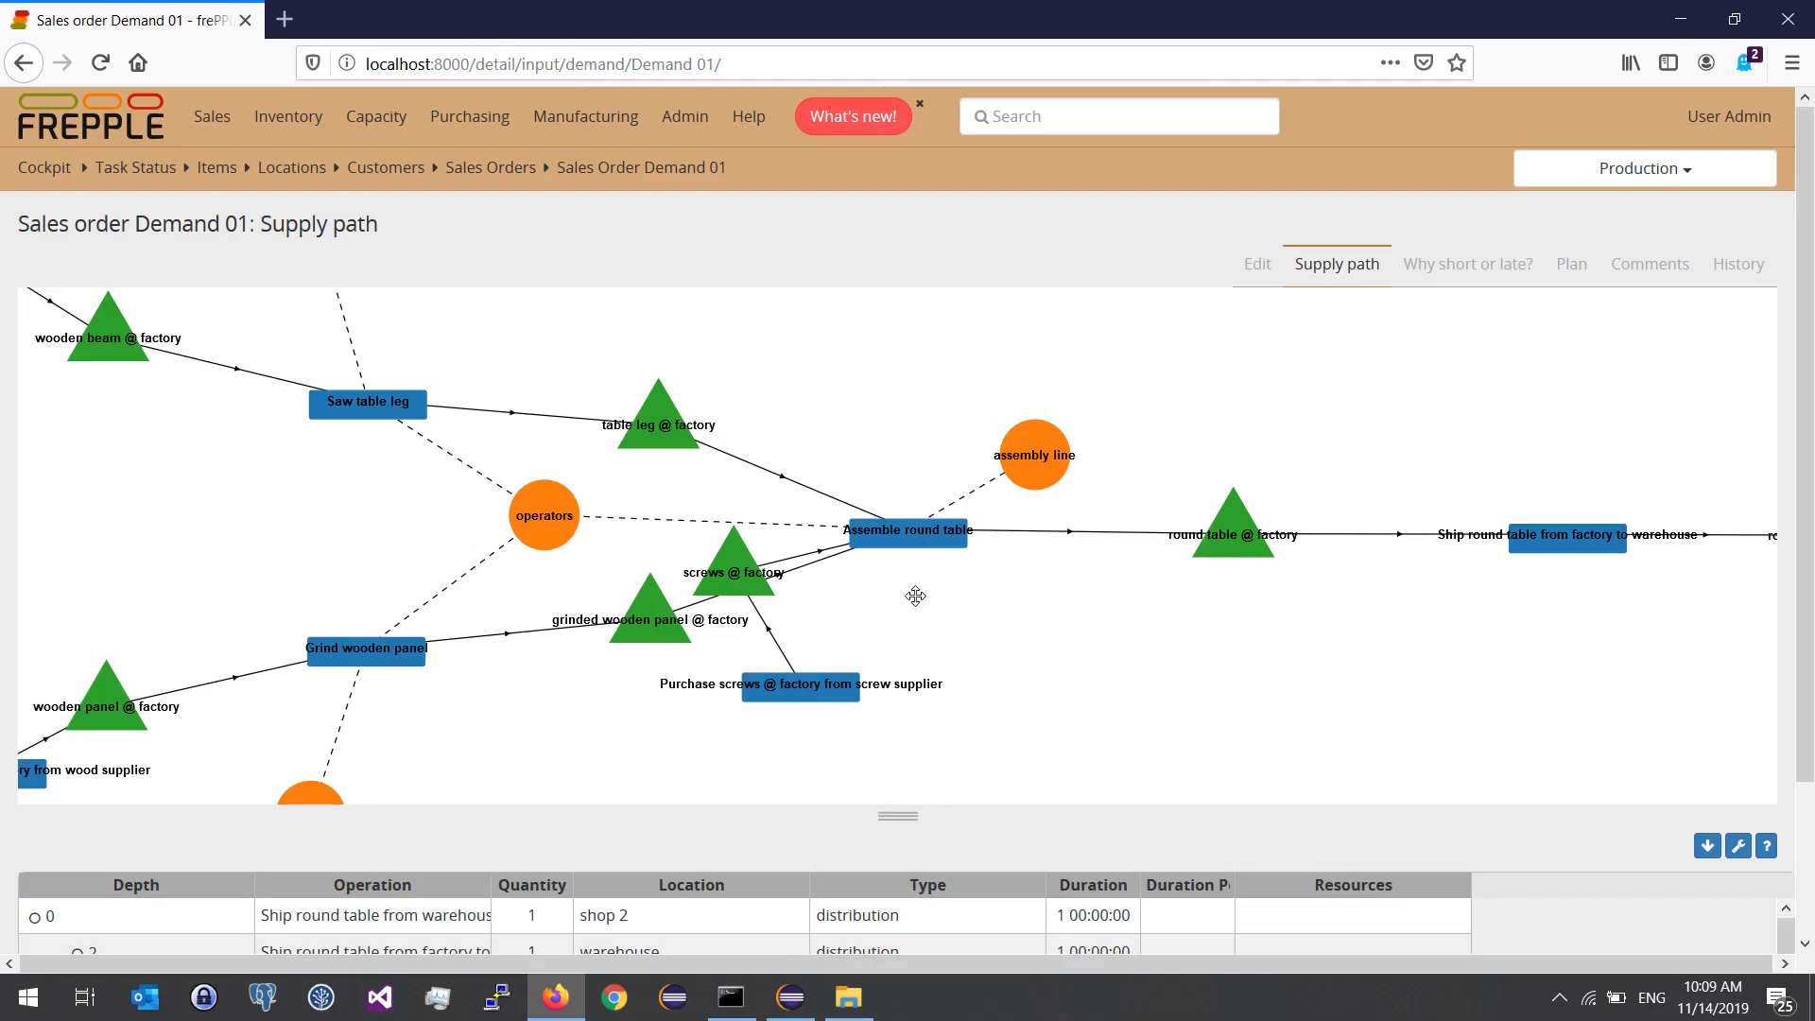
pyautogui.scroll(1, 910, 600)
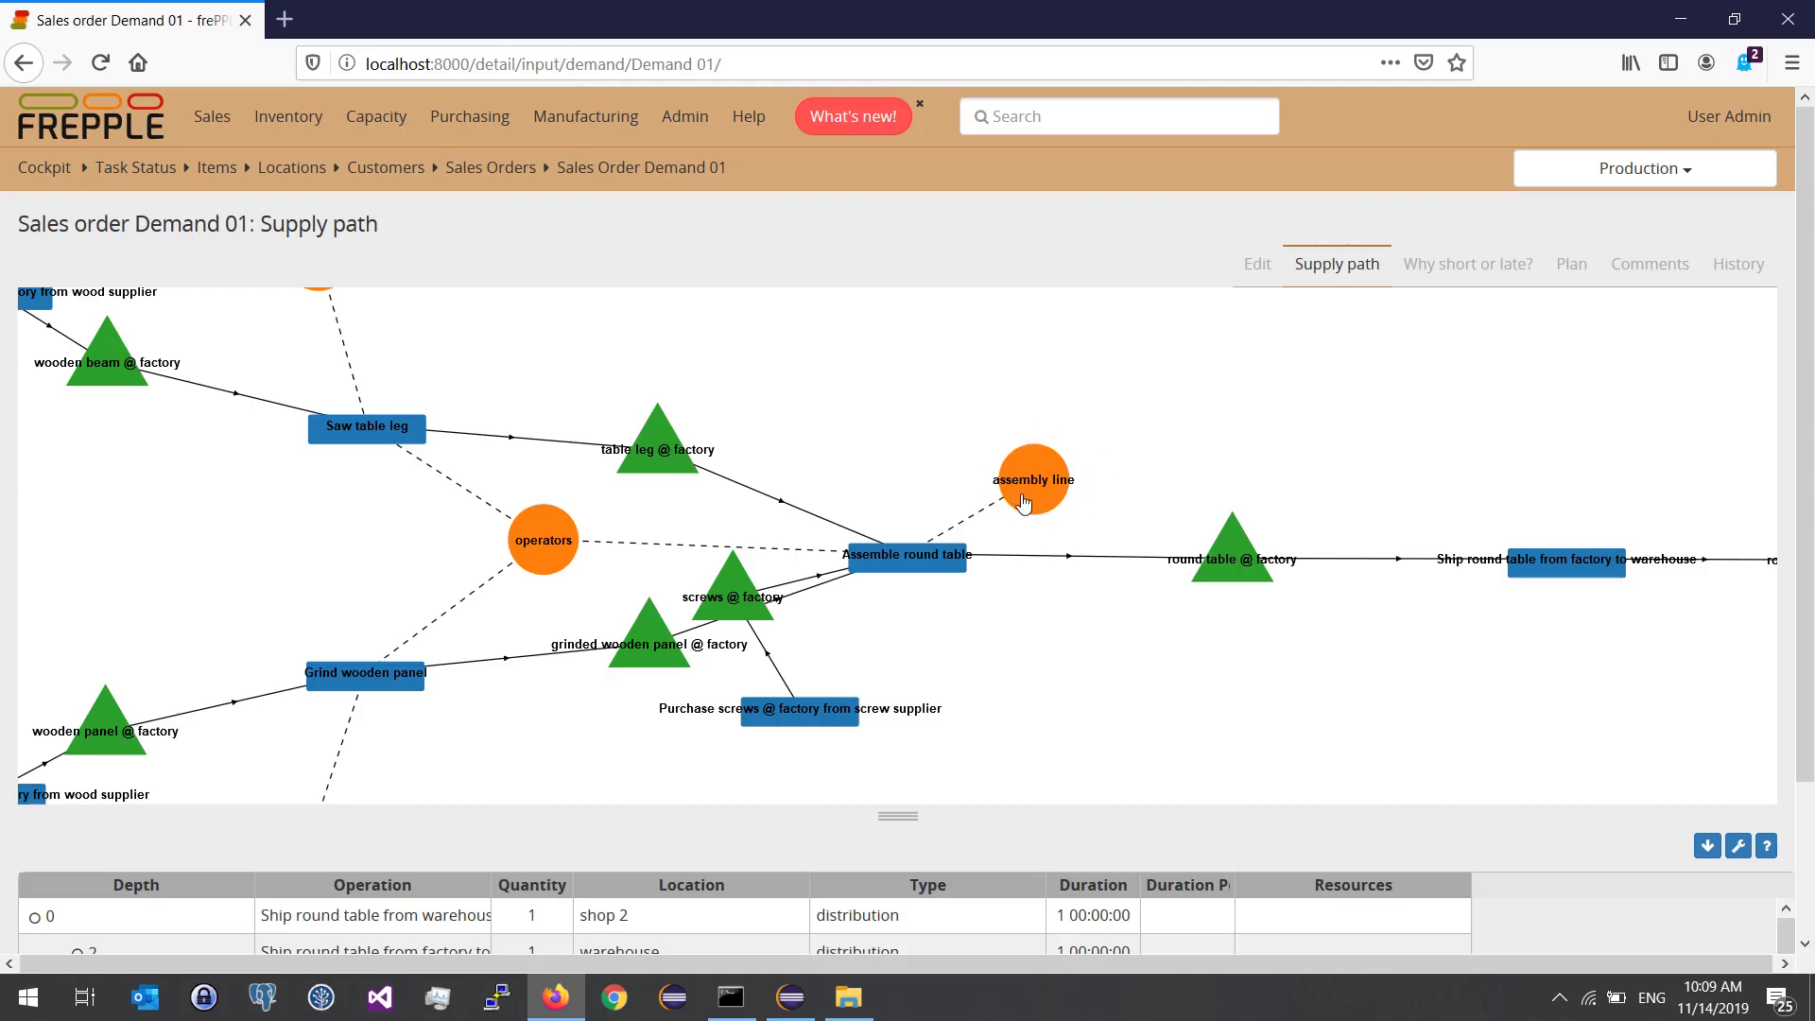
# Examine the upstream supply path: the screw purchase, the Grind wooden panel and Saw table leg operations, their resources and wood purchases
pyautogui.moveTo(695, 541); pyautogui.dragTo(952, 509)
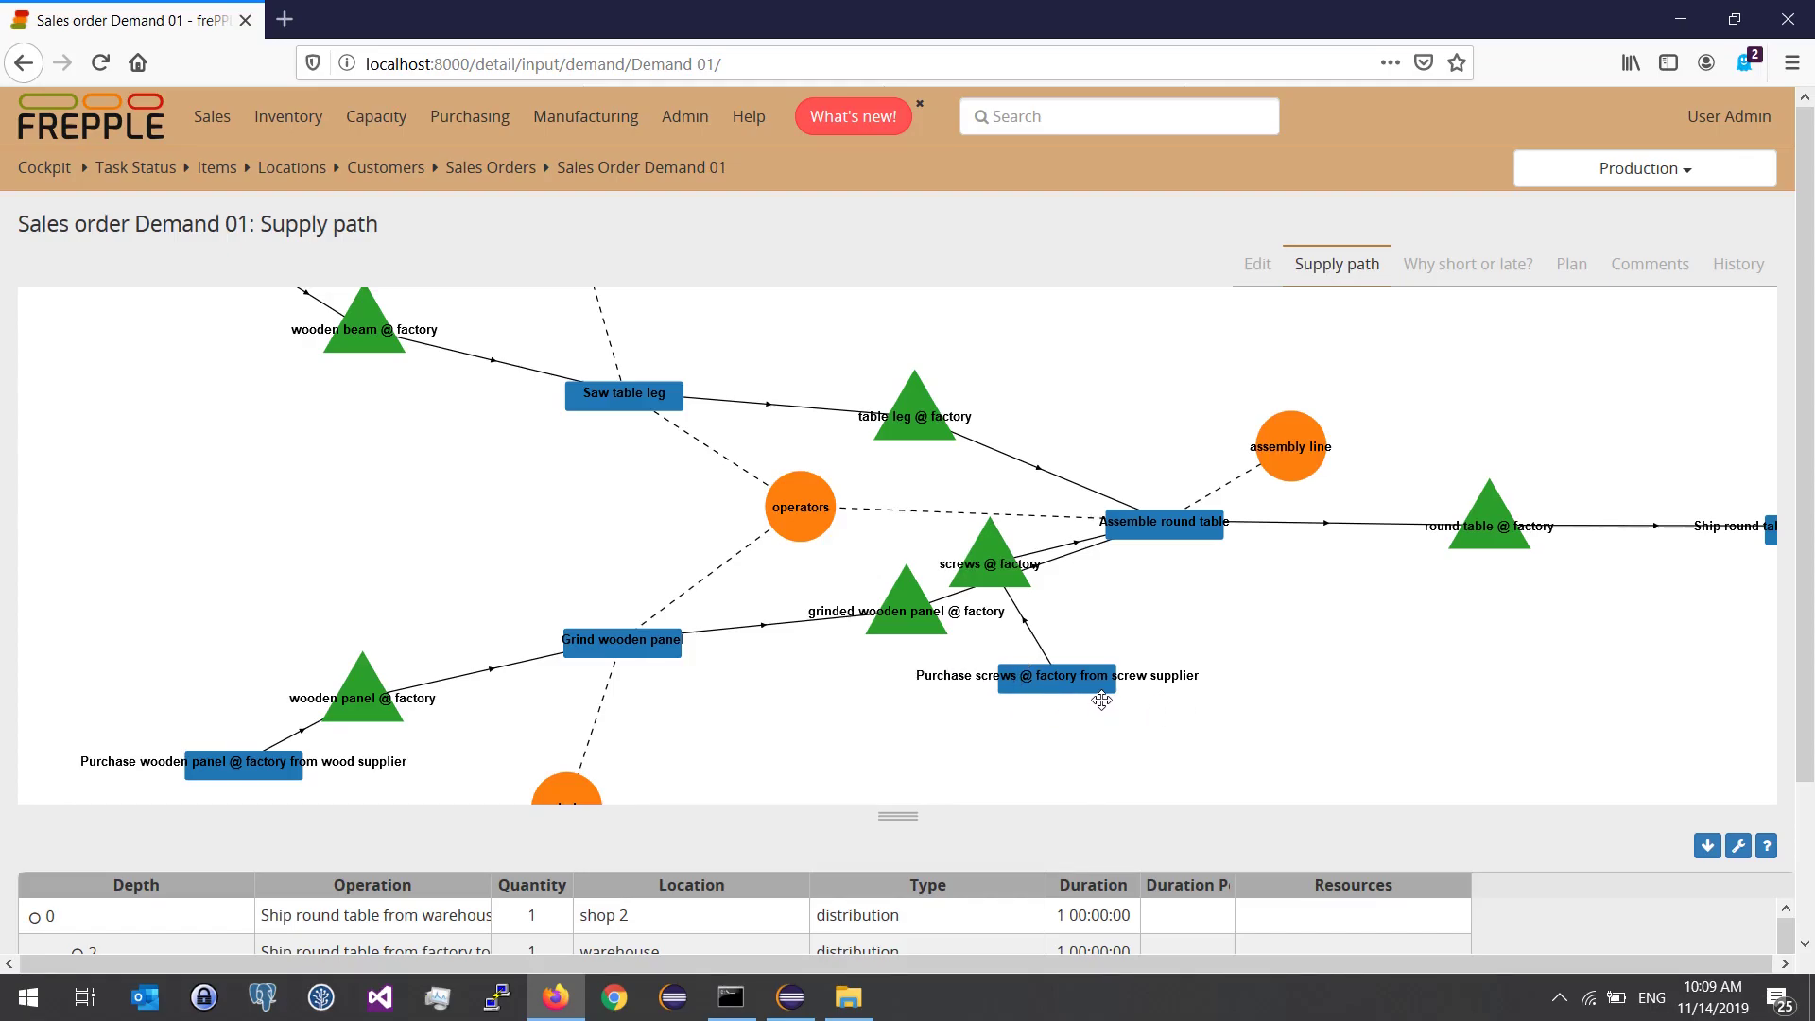
pyautogui.moveTo(1137, 627); pyautogui.dragTo(1160, 641)
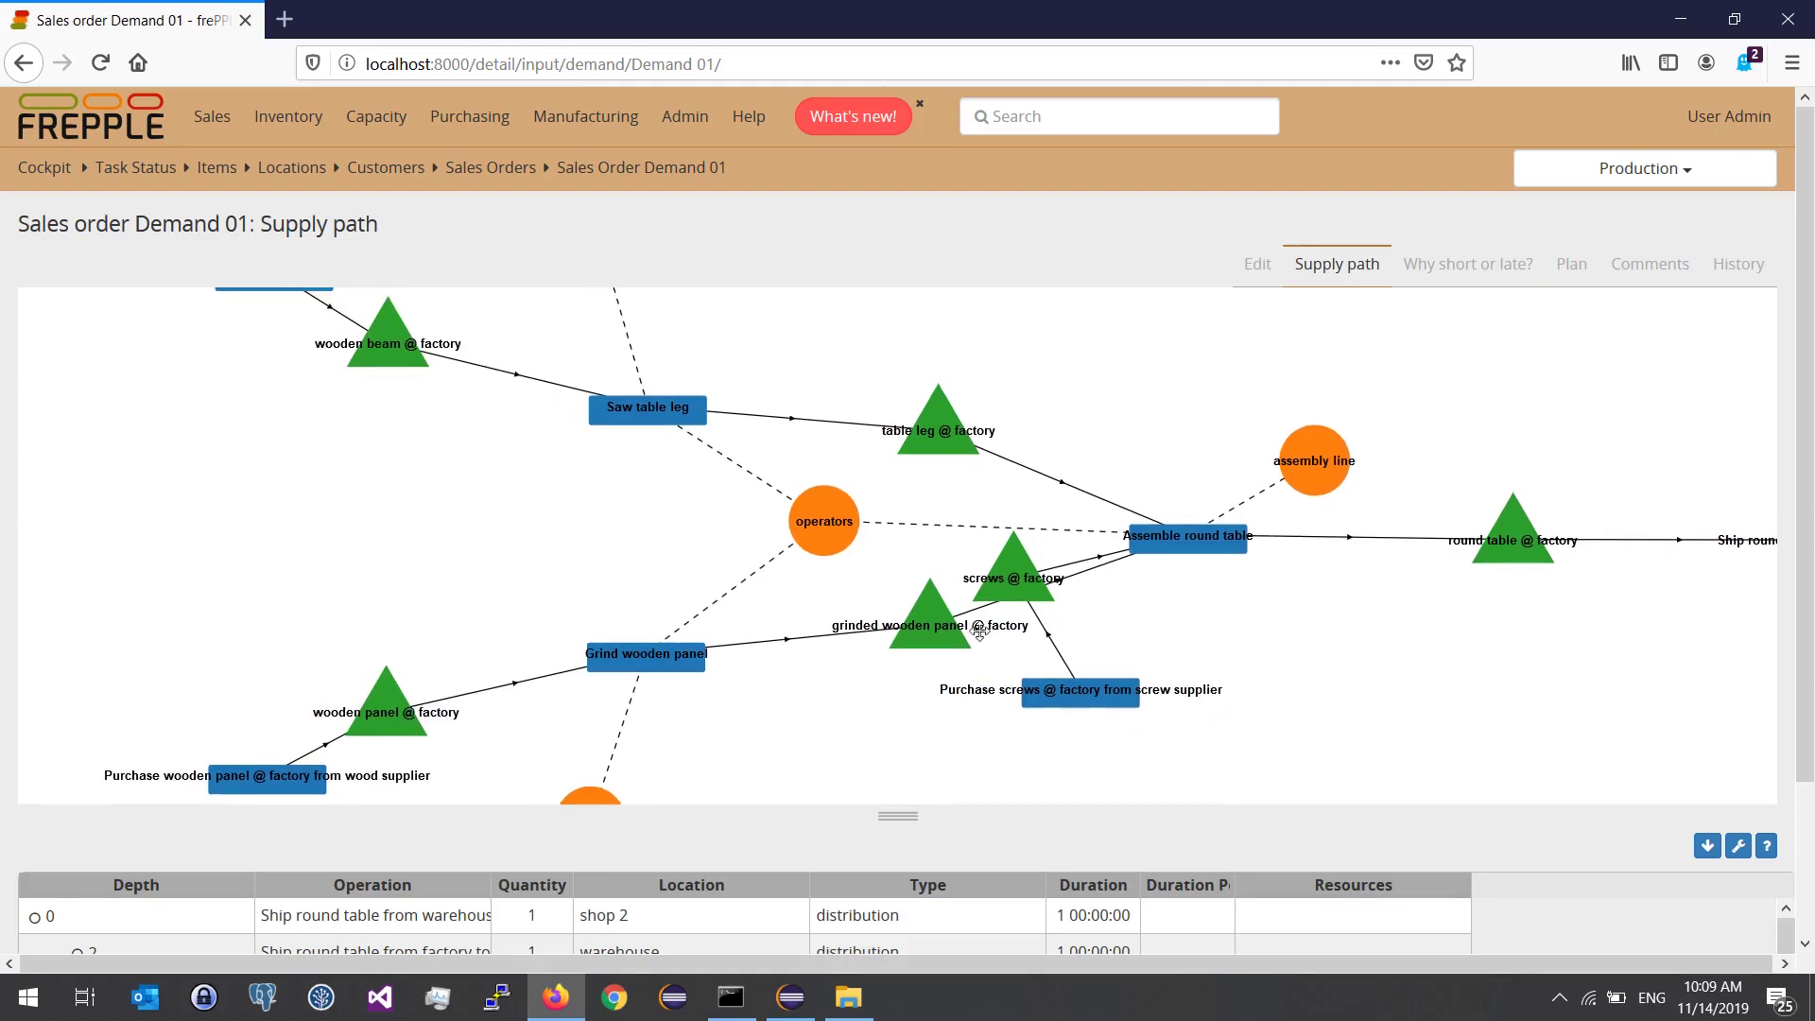
pyautogui.moveTo(891, 663); pyautogui.dragTo(1083, 602)
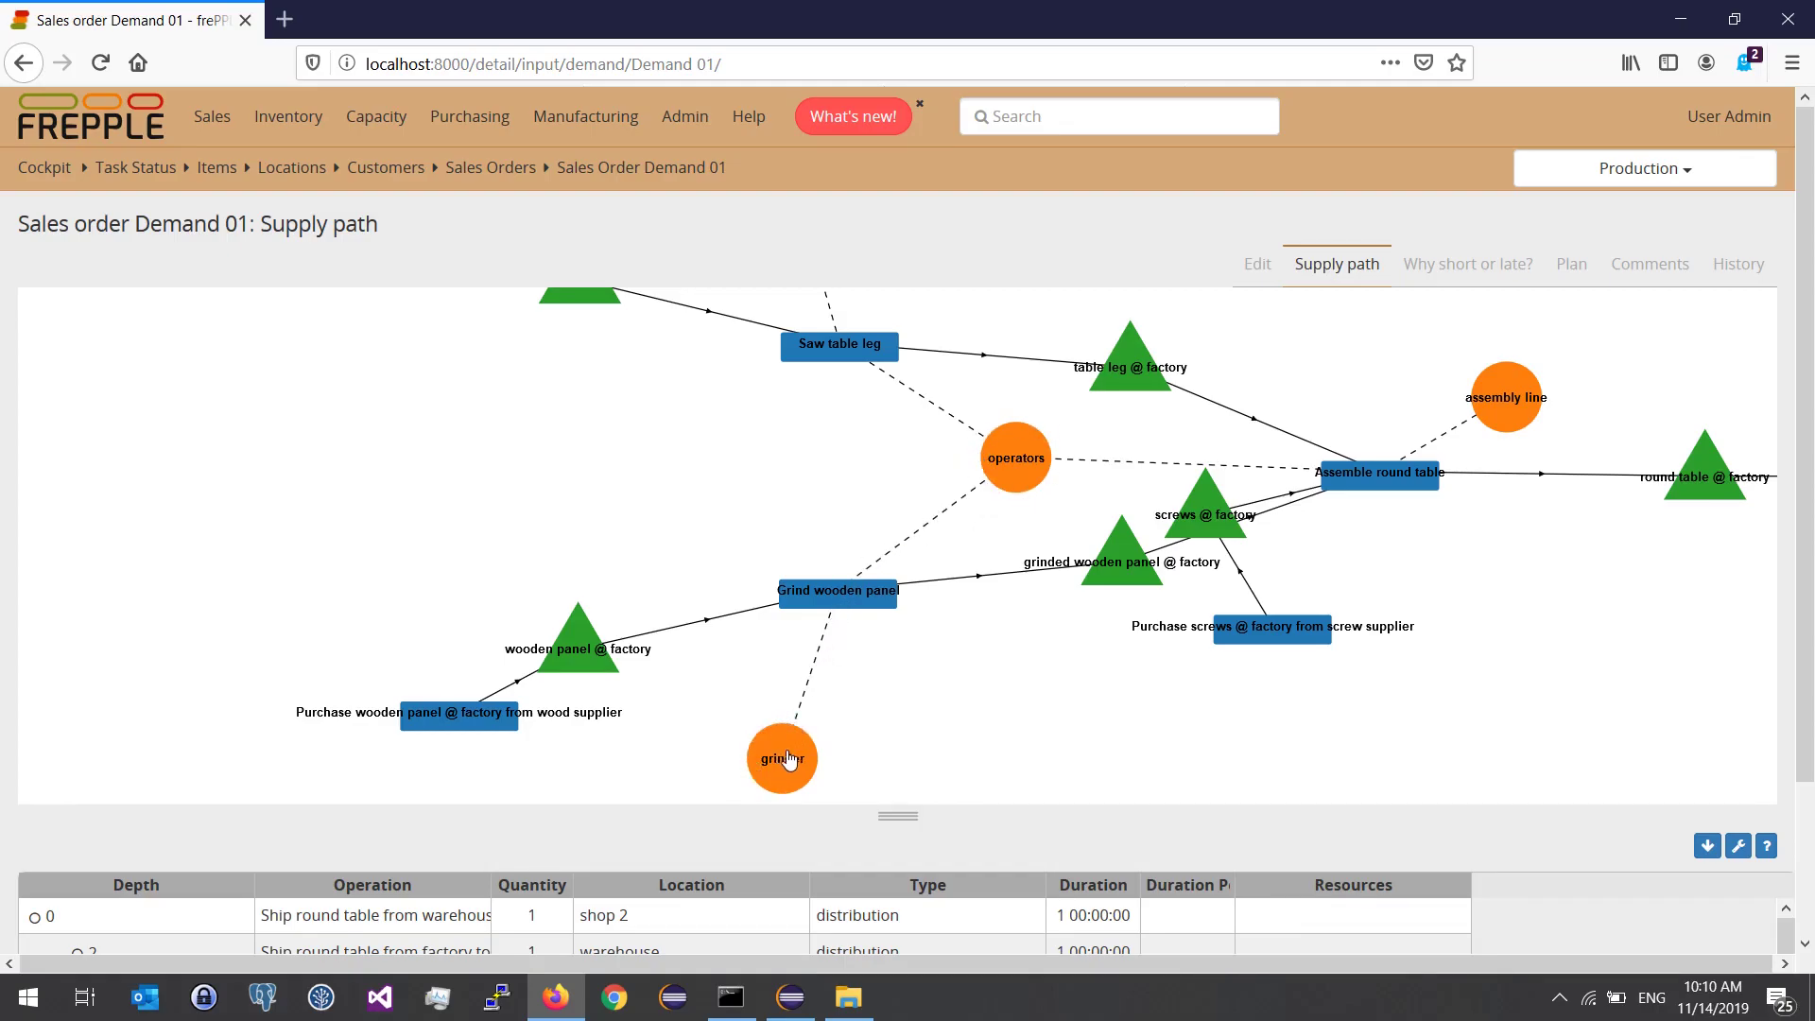
pyautogui.moveTo(813, 641); pyautogui.dragTo(1007, 609)
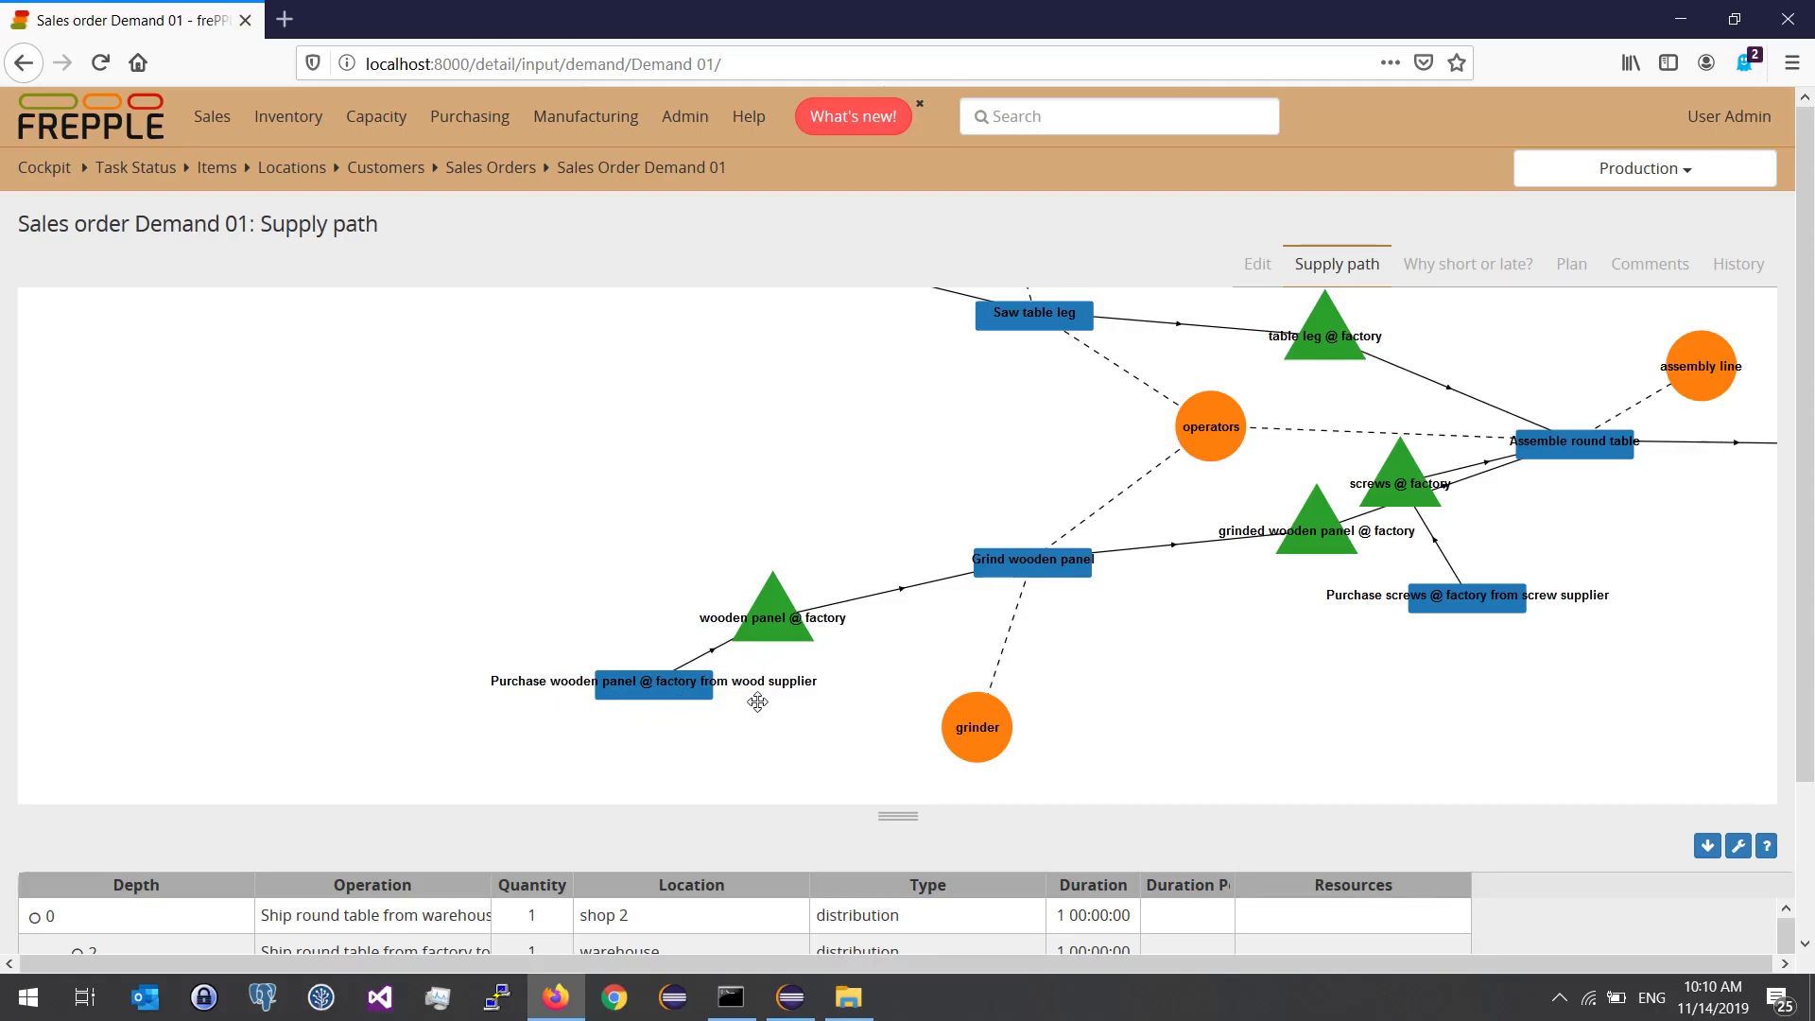
pyautogui.moveTo(1175, 525); pyautogui.dragTo(1010, 657)
pyautogui.moveTo(1092, 468); pyautogui.dragTo(1113, 545)
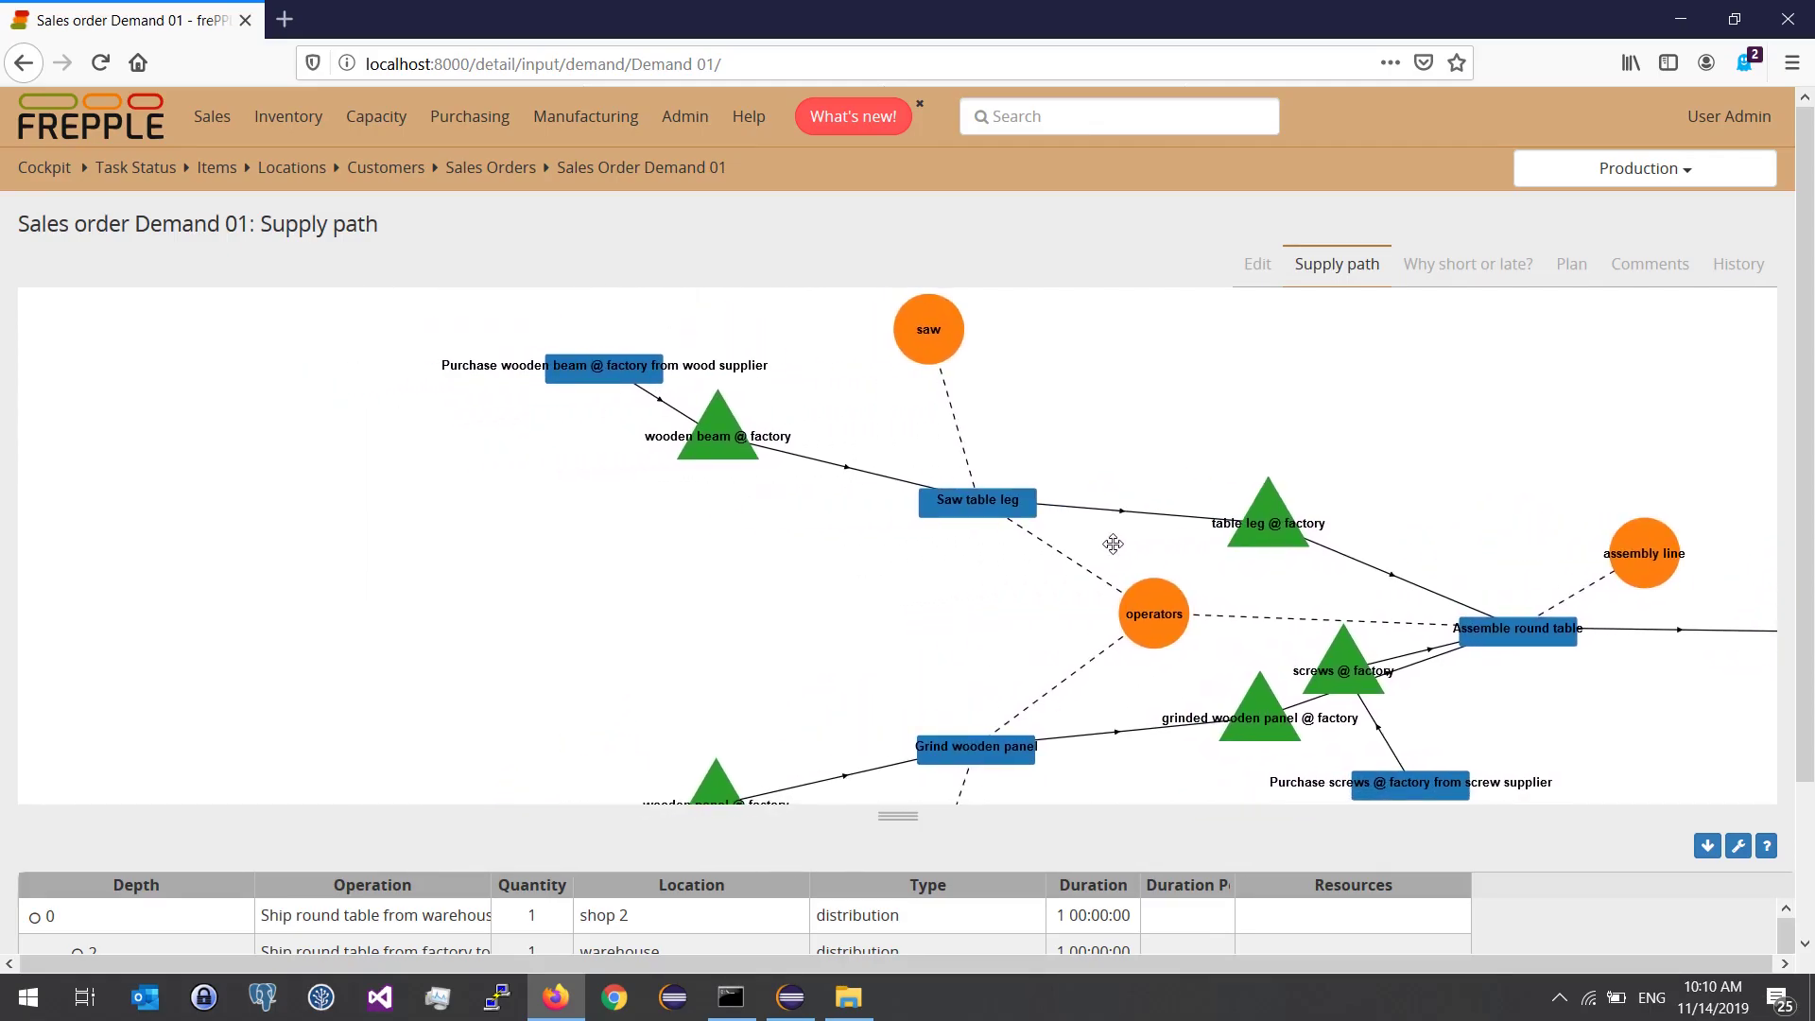
# Examine the supply path from the wooden beam purchase through Saw table leg to the input materials of Assemble round table
pyautogui.moveTo(911, 557); pyautogui.dragTo(912, 567)
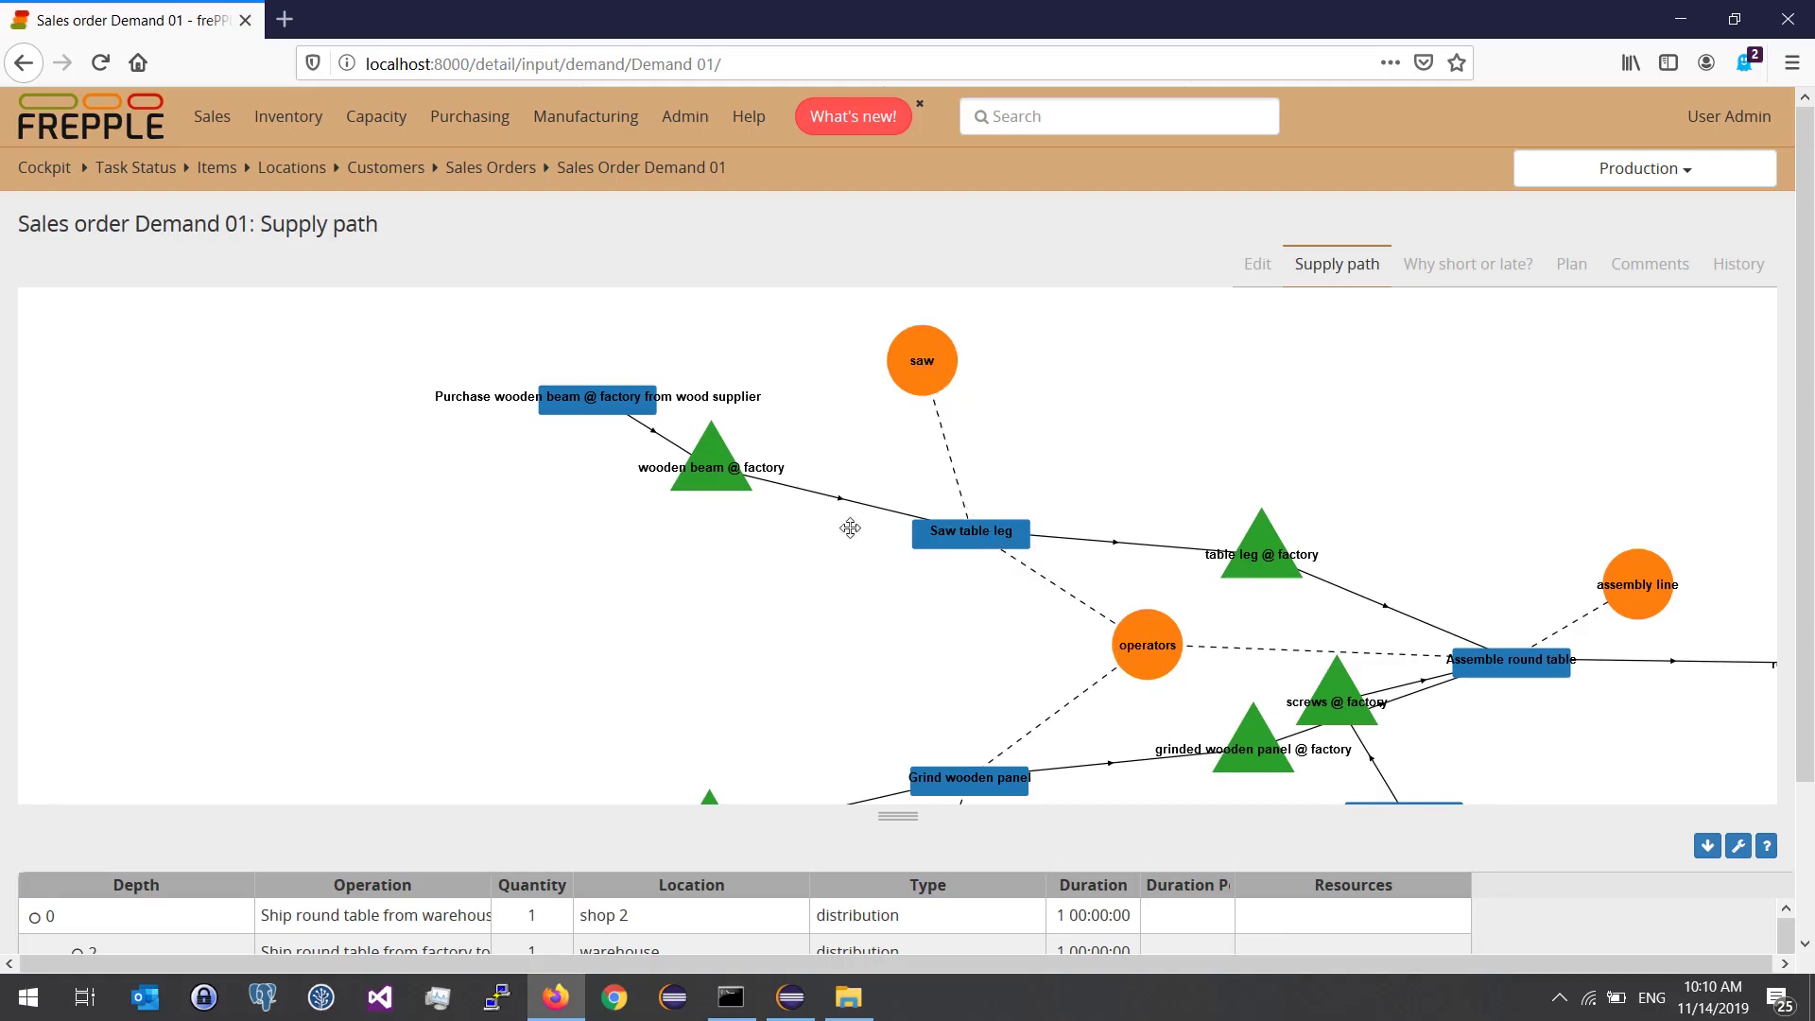
pyautogui.moveTo(773, 558); pyautogui.dragTo(937, 644)
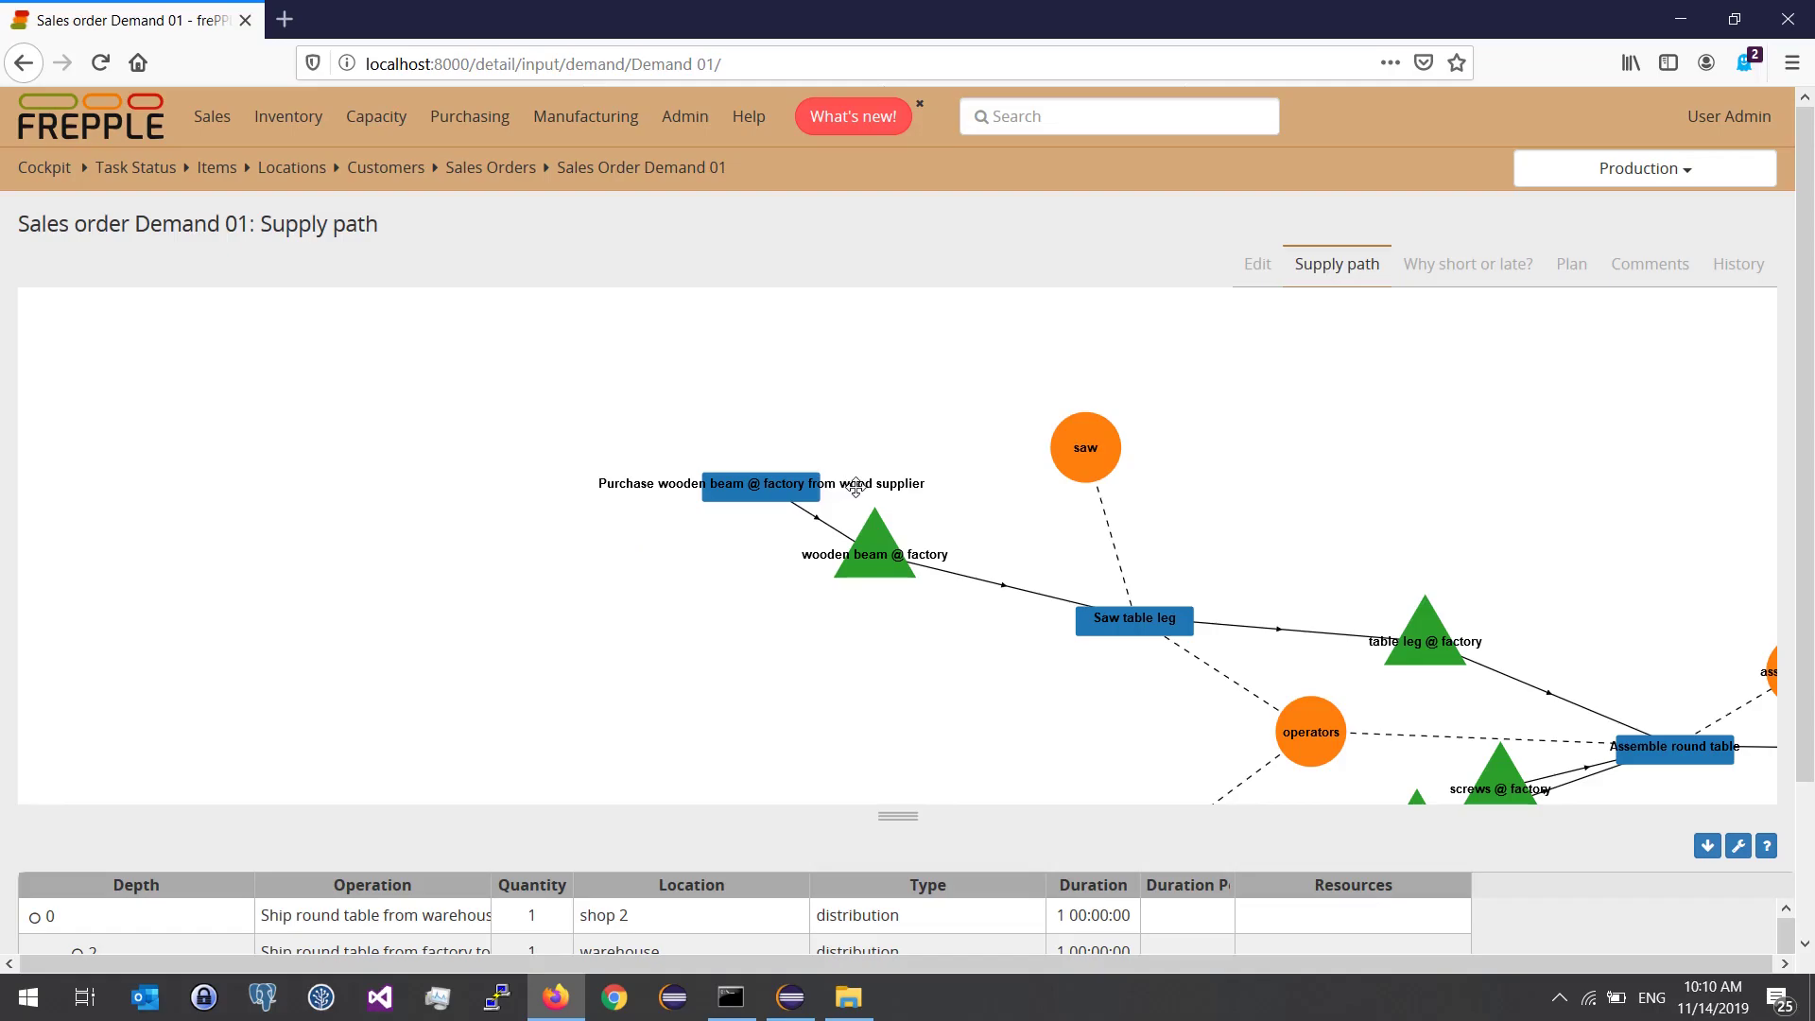
pyautogui.moveTo(963, 504); pyautogui.dragTo(571, 340)
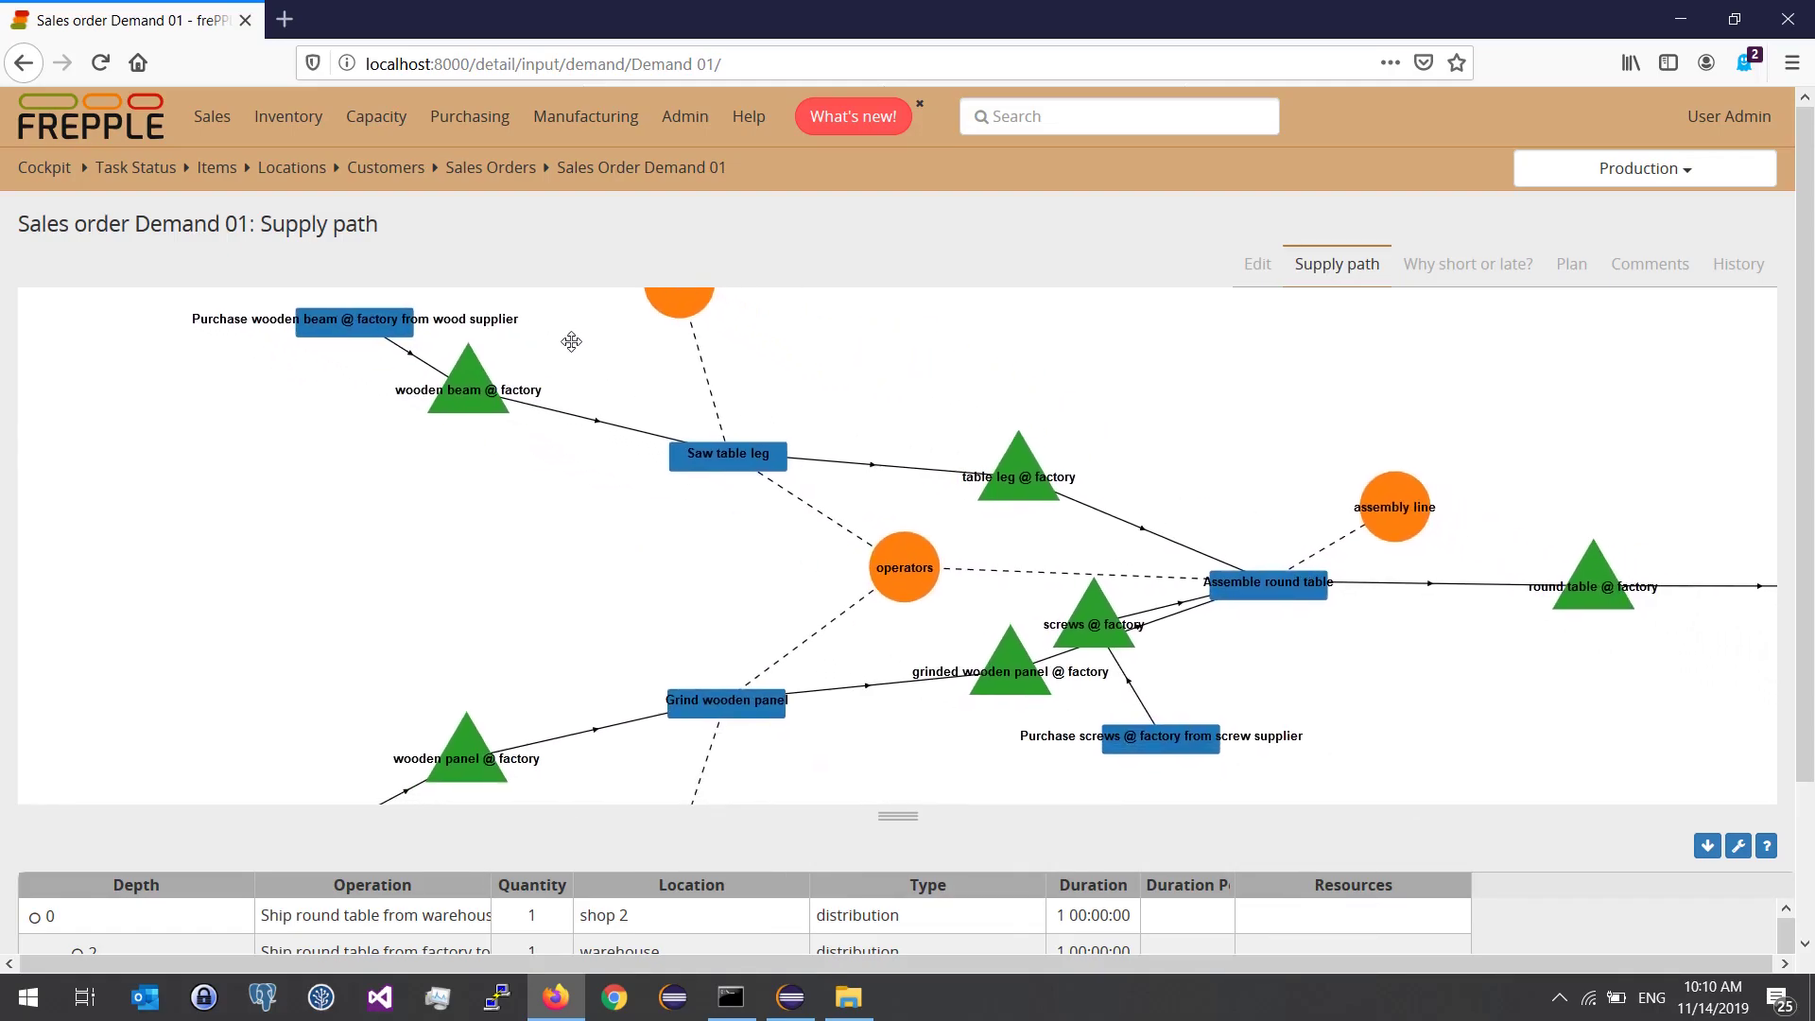
pyautogui.moveTo(979, 559); pyautogui.dragTo(742, 527)
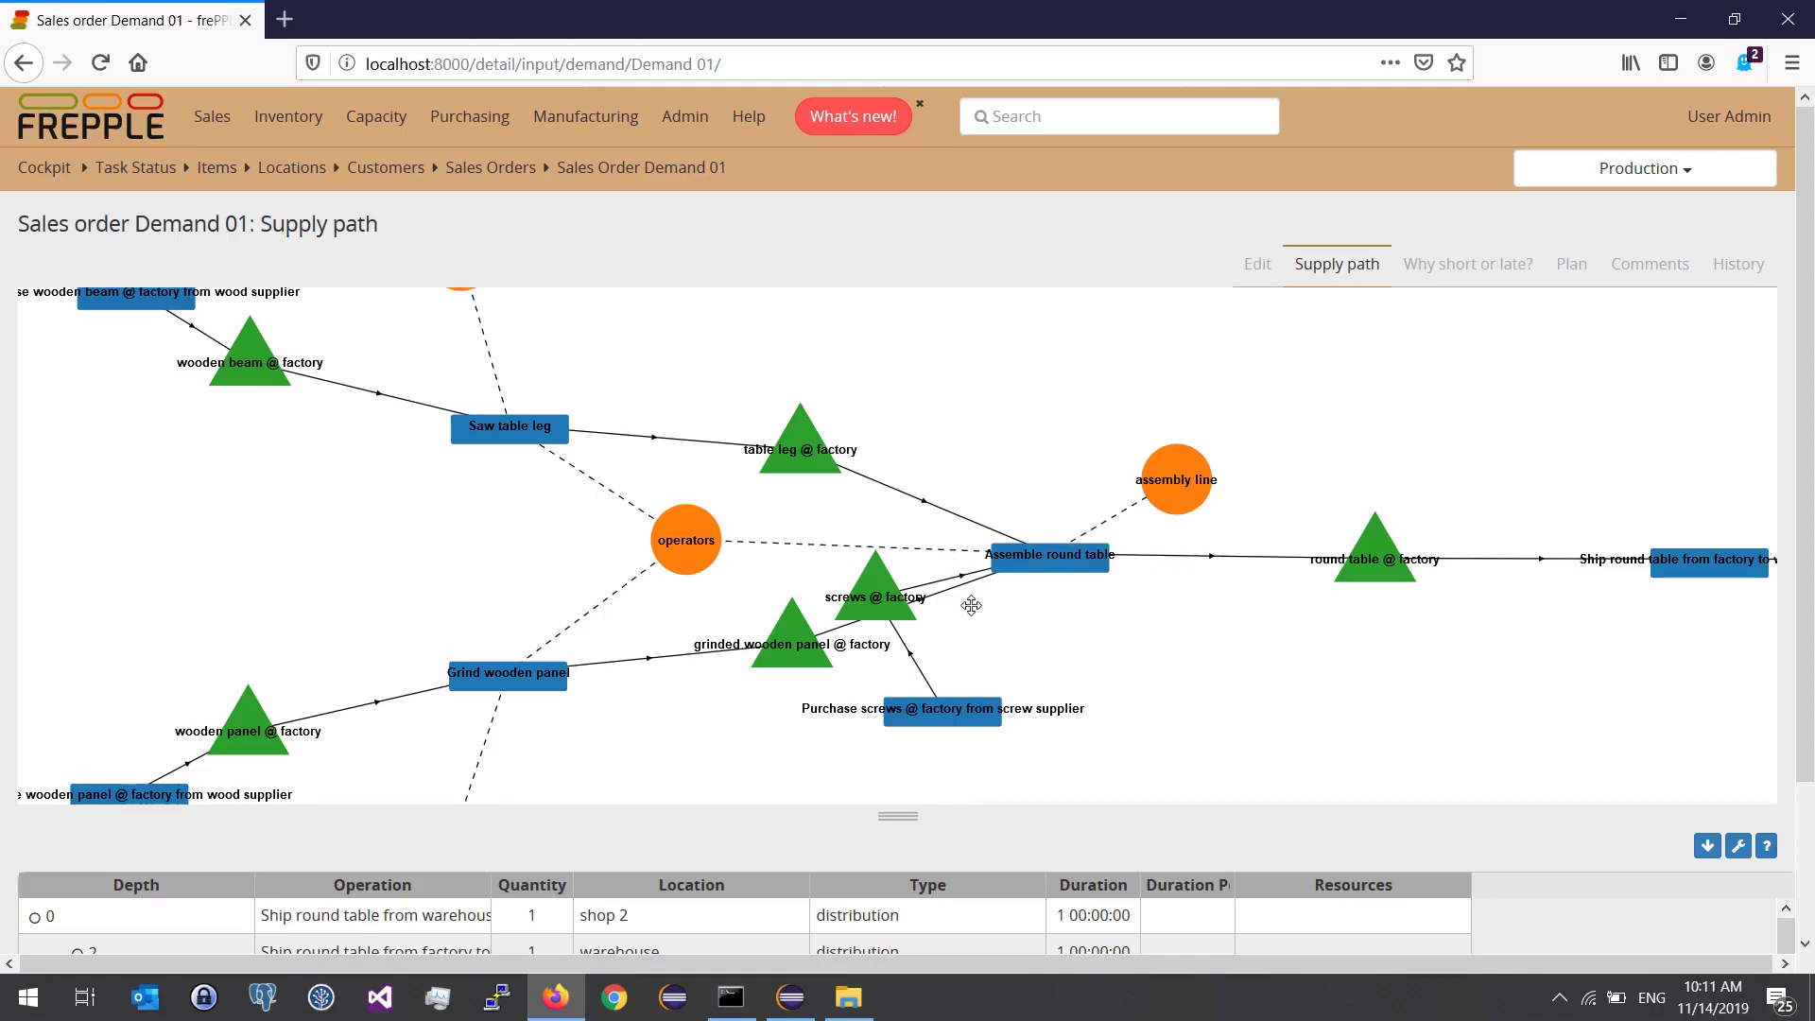
pyautogui.moveTo(971, 605); pyautogui.dragTo(1025, 640)
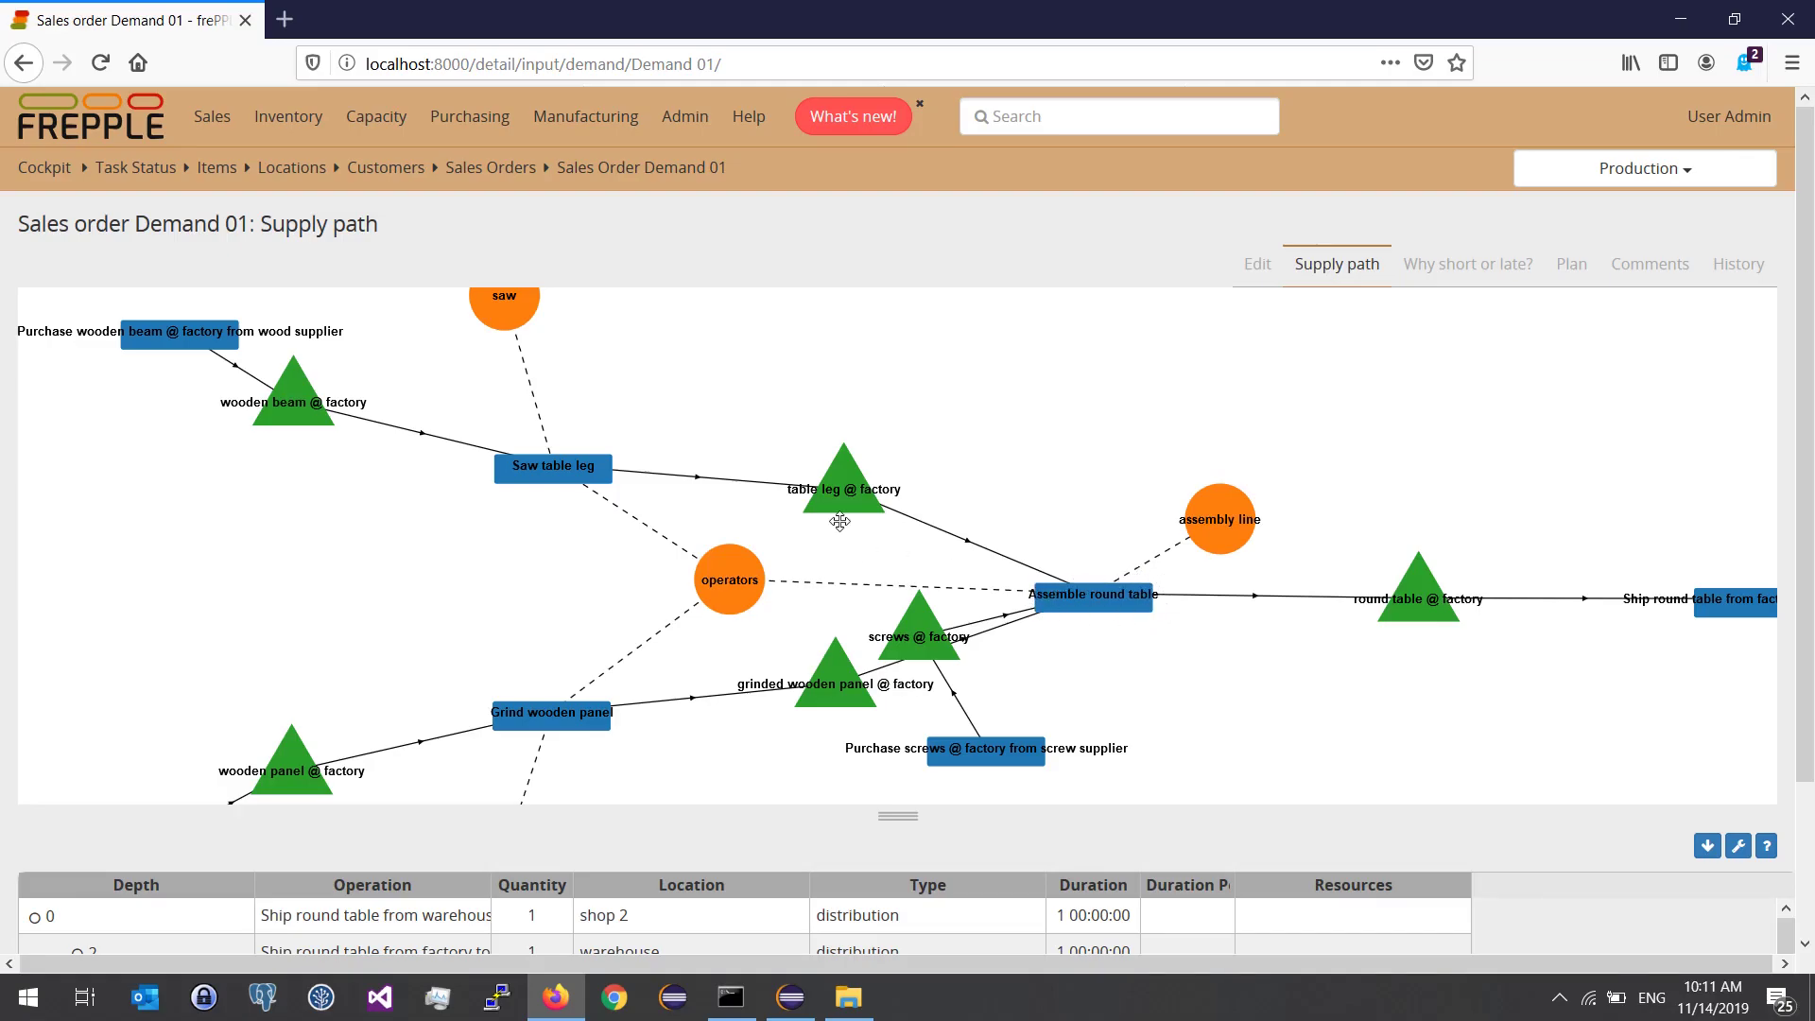
# Open the operations list, select the Assemble round table operation, and slightly widen the Duration column
pyautogui.moveTo(621, 132)
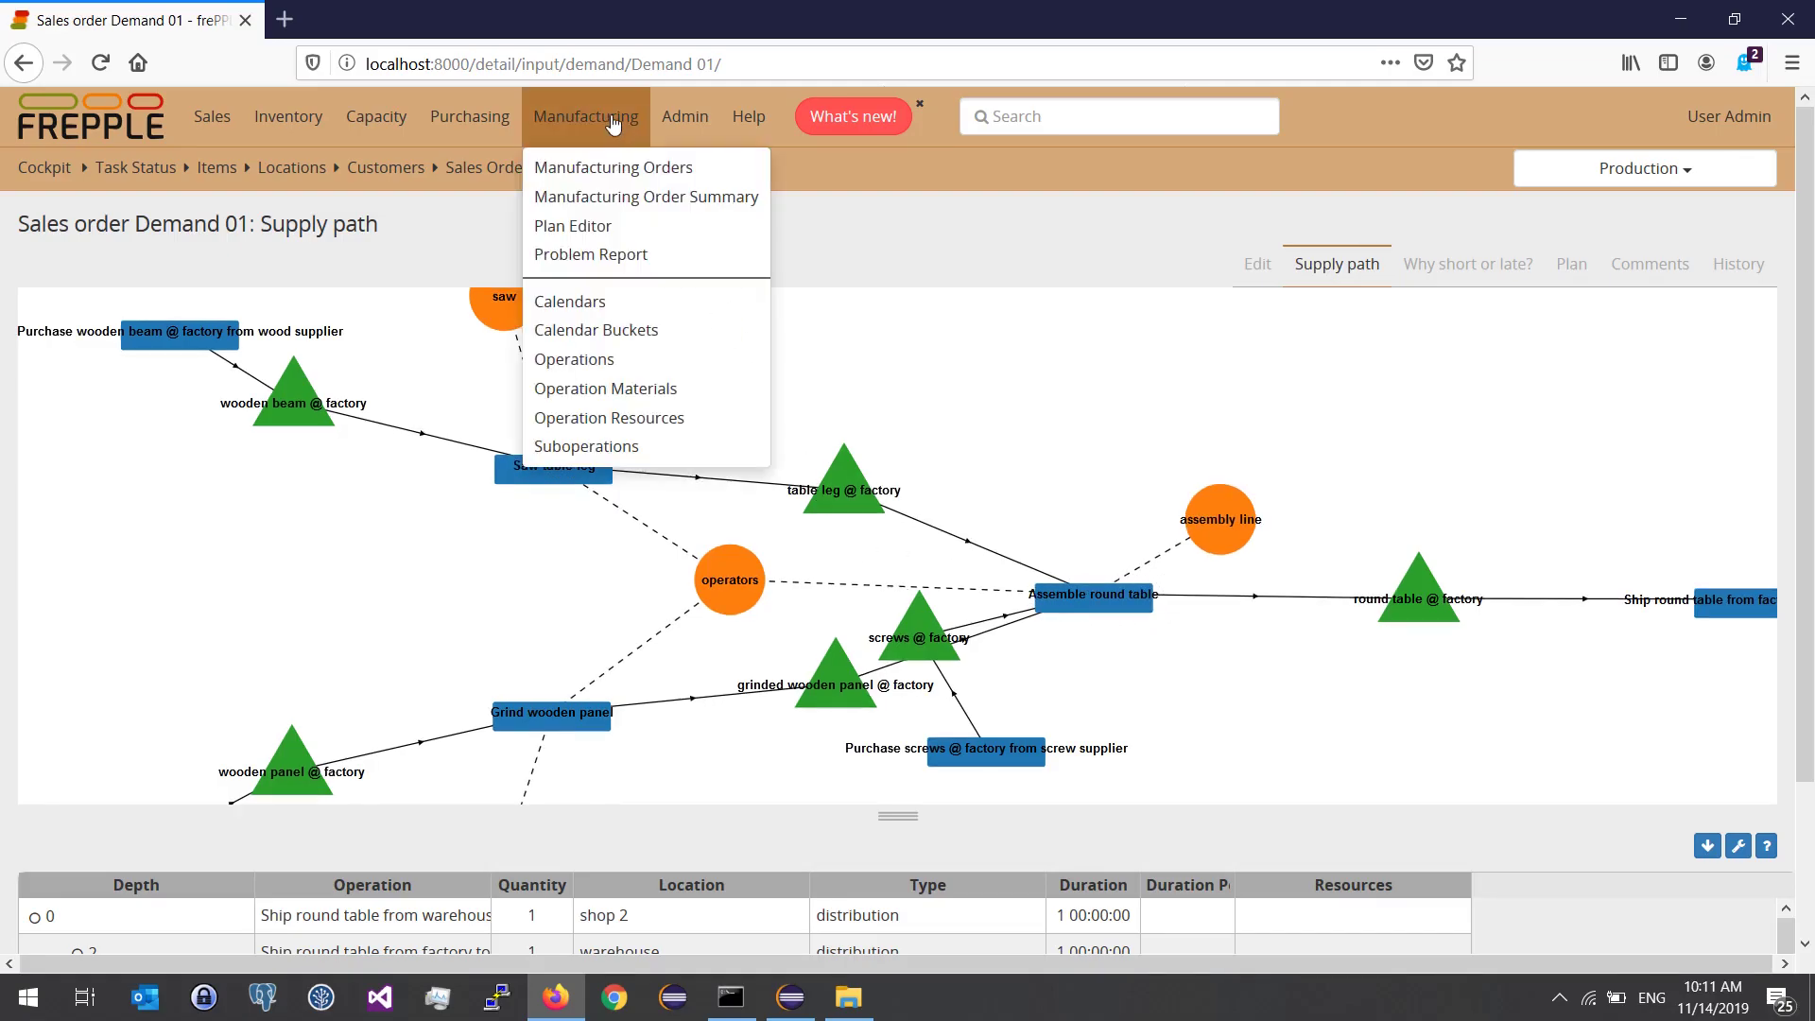
pyautogui.click(605, 365)
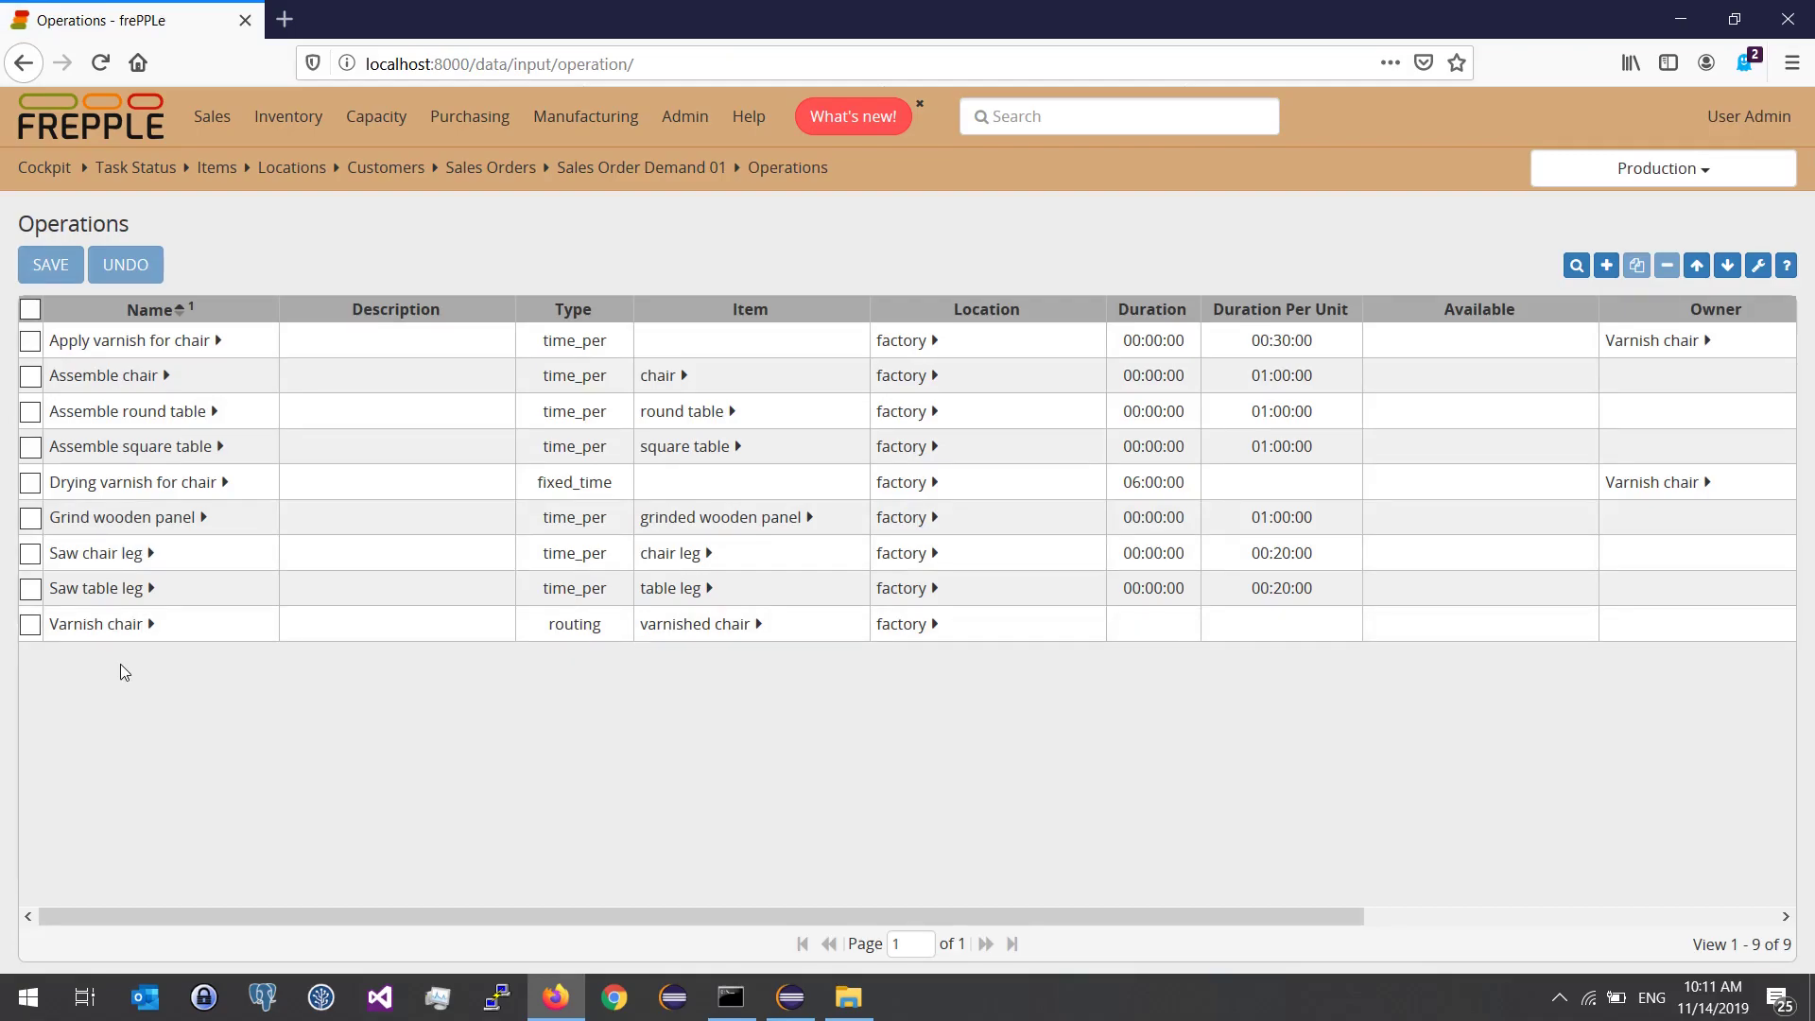
pyautogui.click(31, 413)
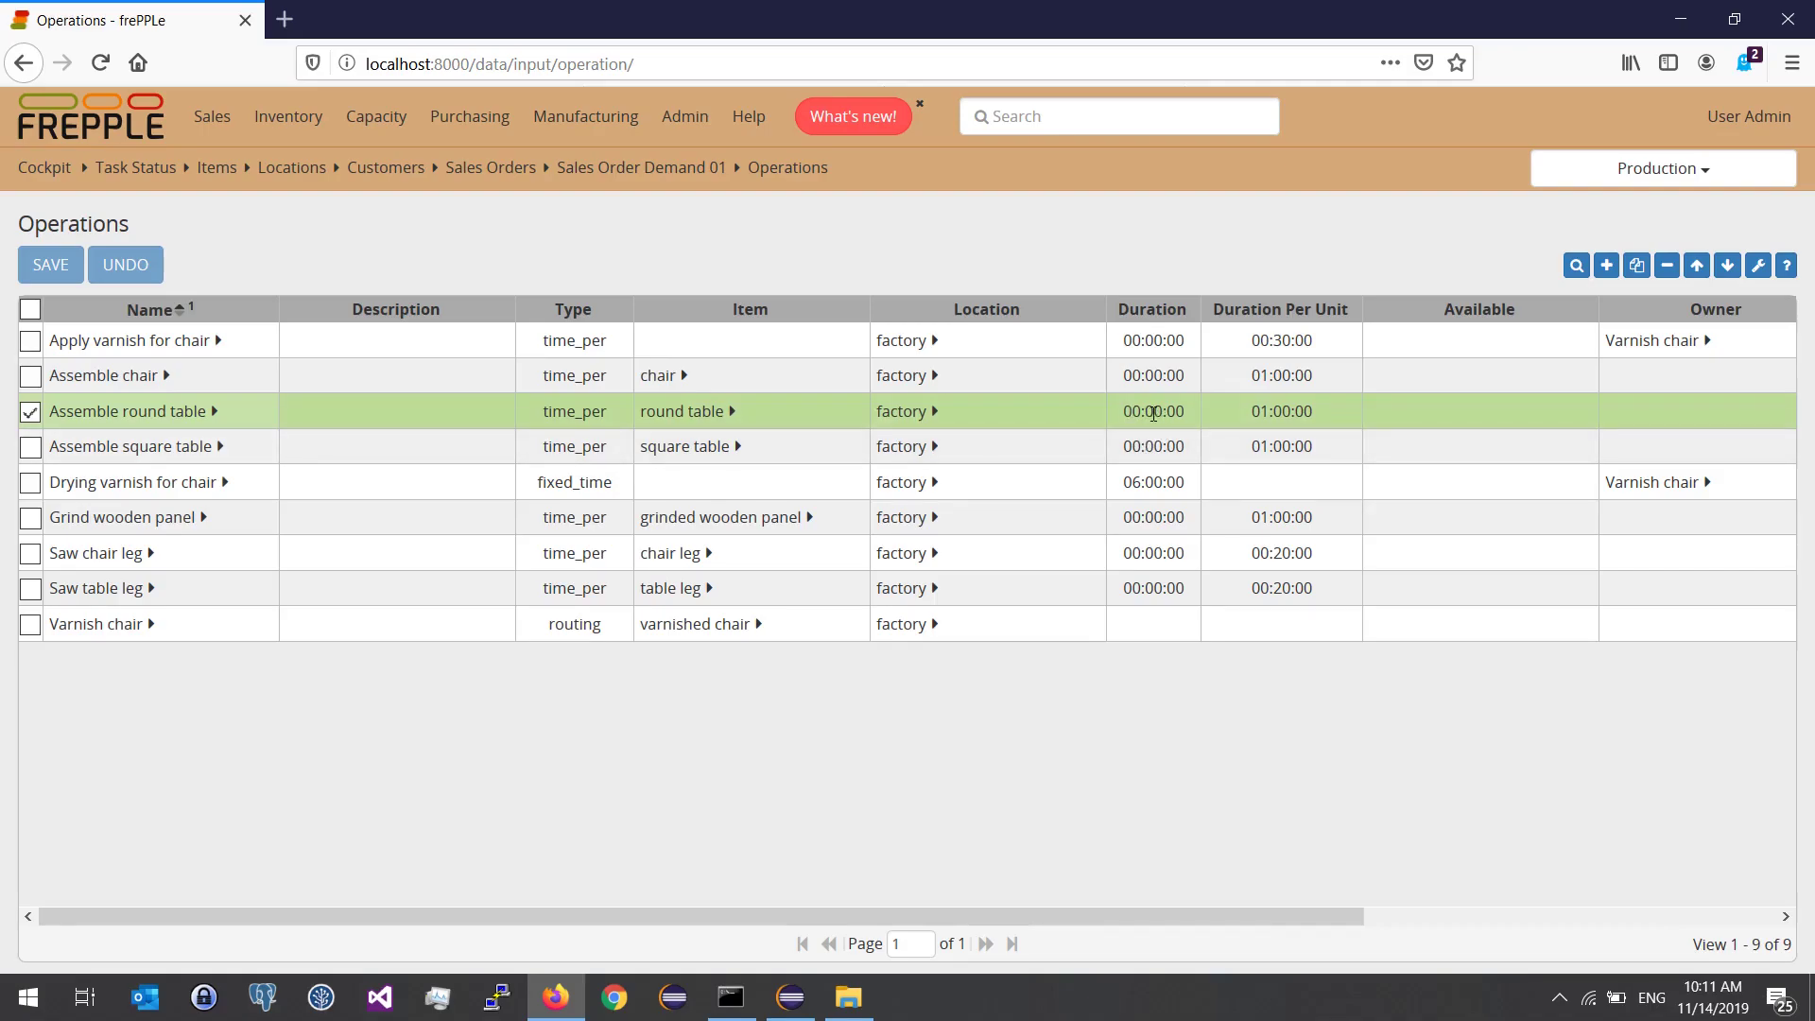
pyautogui.moveTo(1199, 308); pyautogui.dragTo(1229, 308)
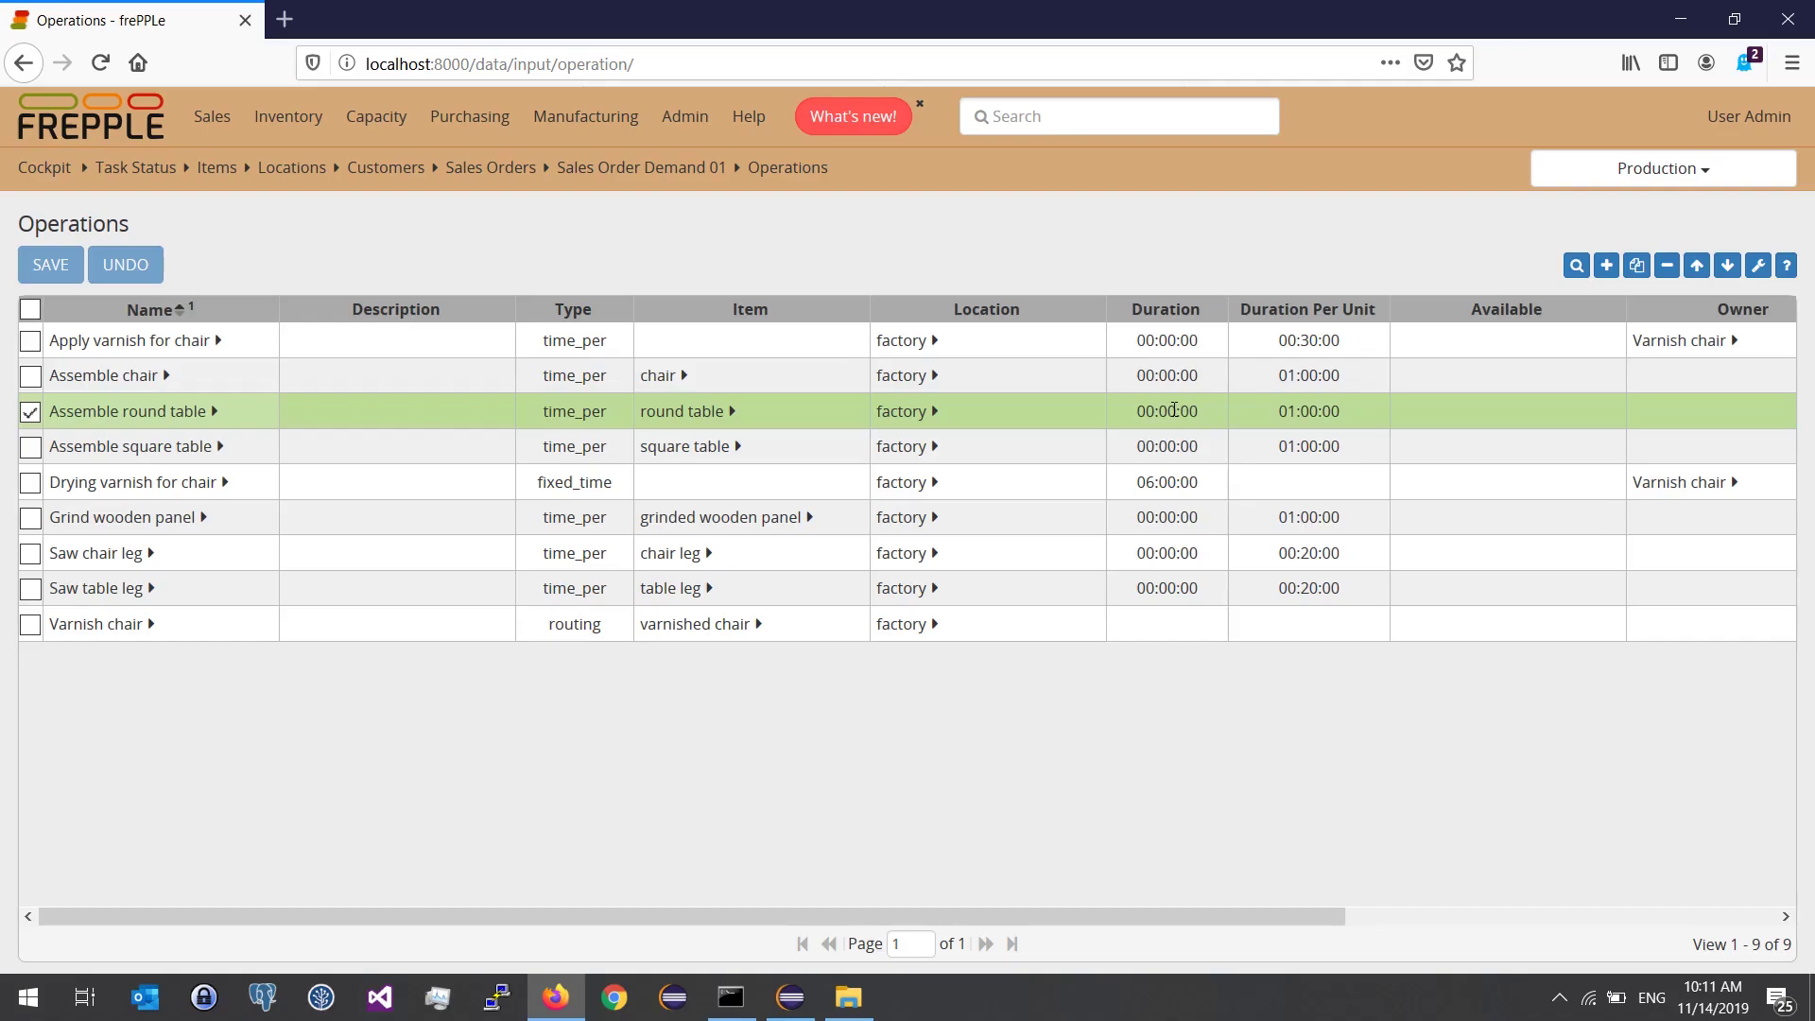
# Try a Duration of 00:00:30 for the Assemble round table operation, and cancel the edit
pyautogui.click(1173, 409)
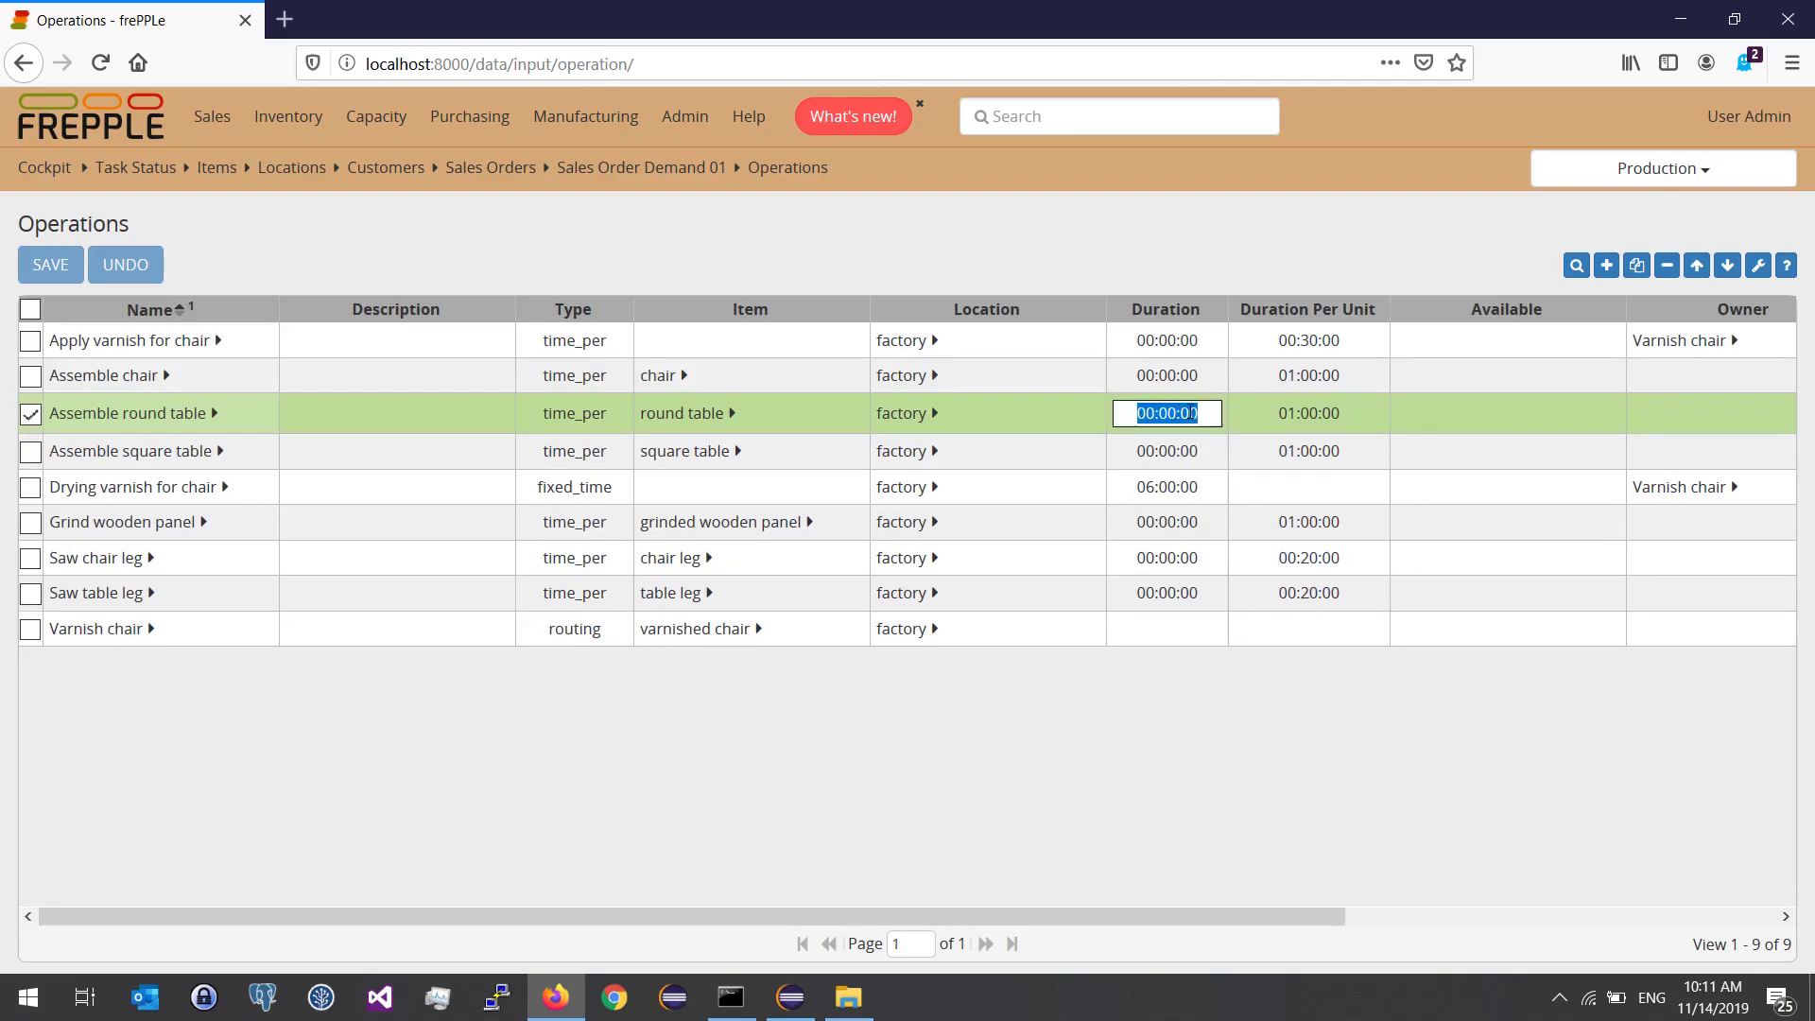
pyautogui.click(1187, 413)
pyautogui.press('BackSpace')
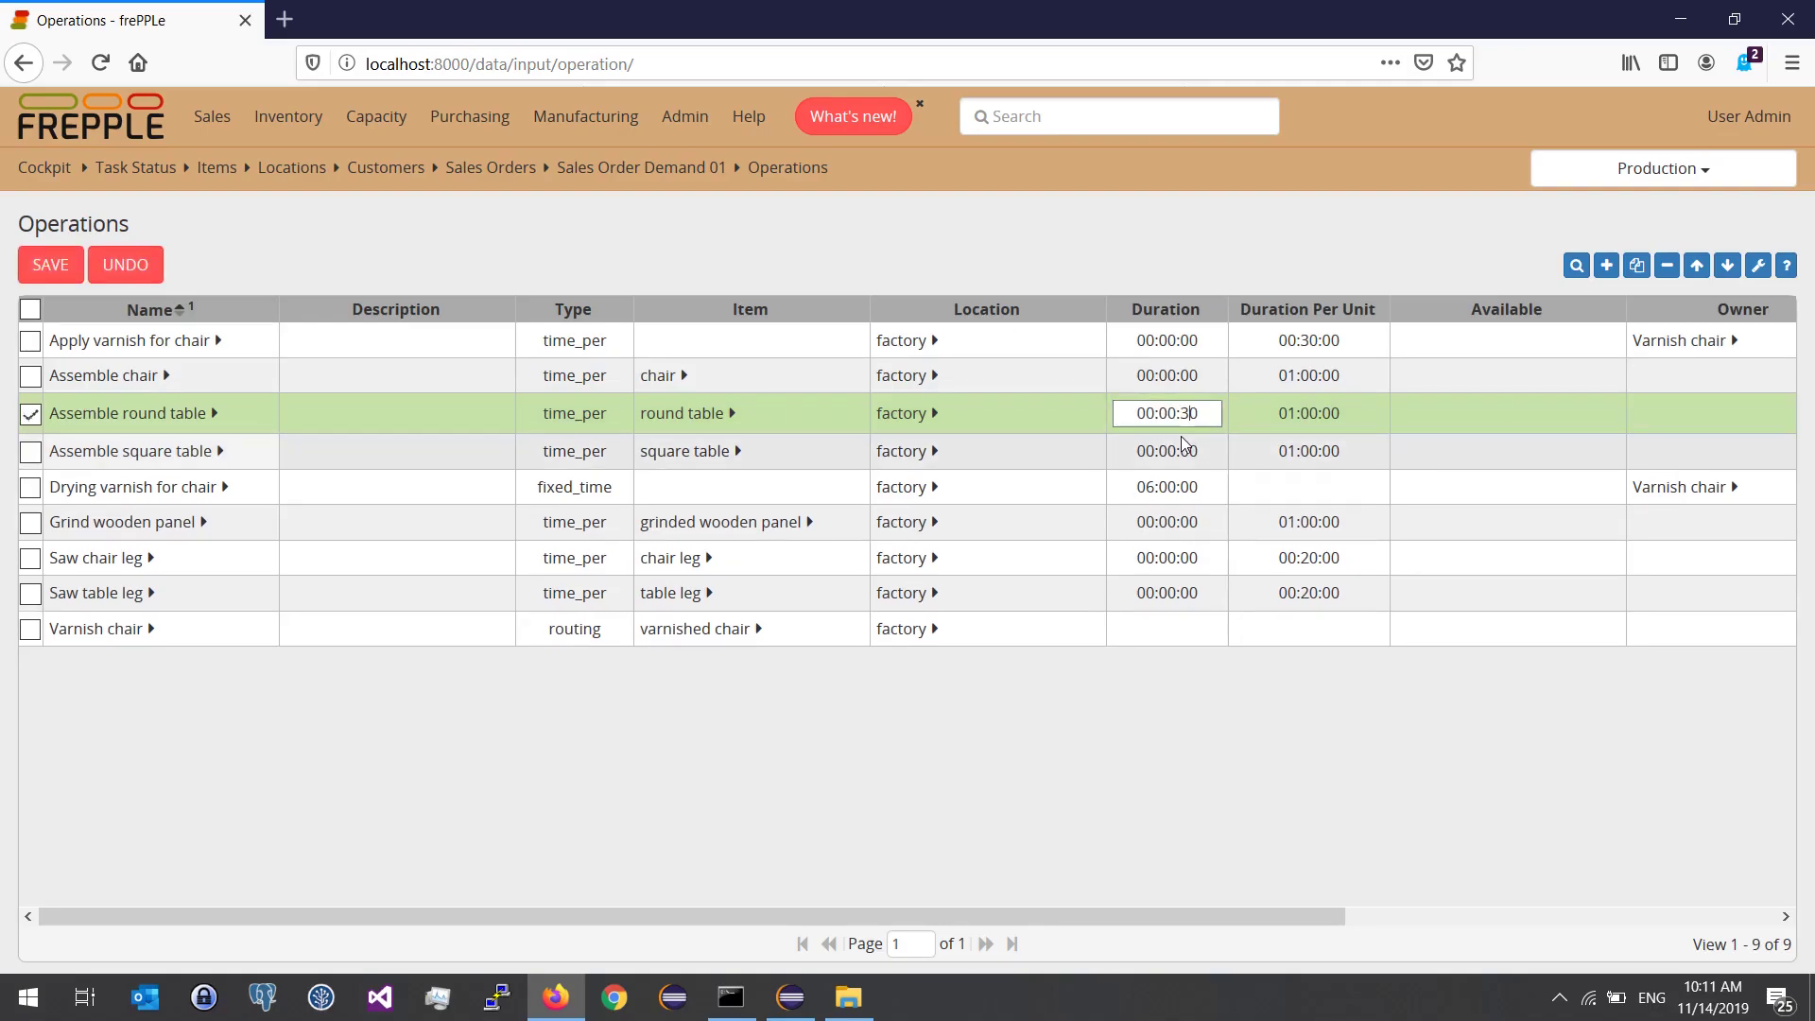
pyautogui.press('BackSpace')
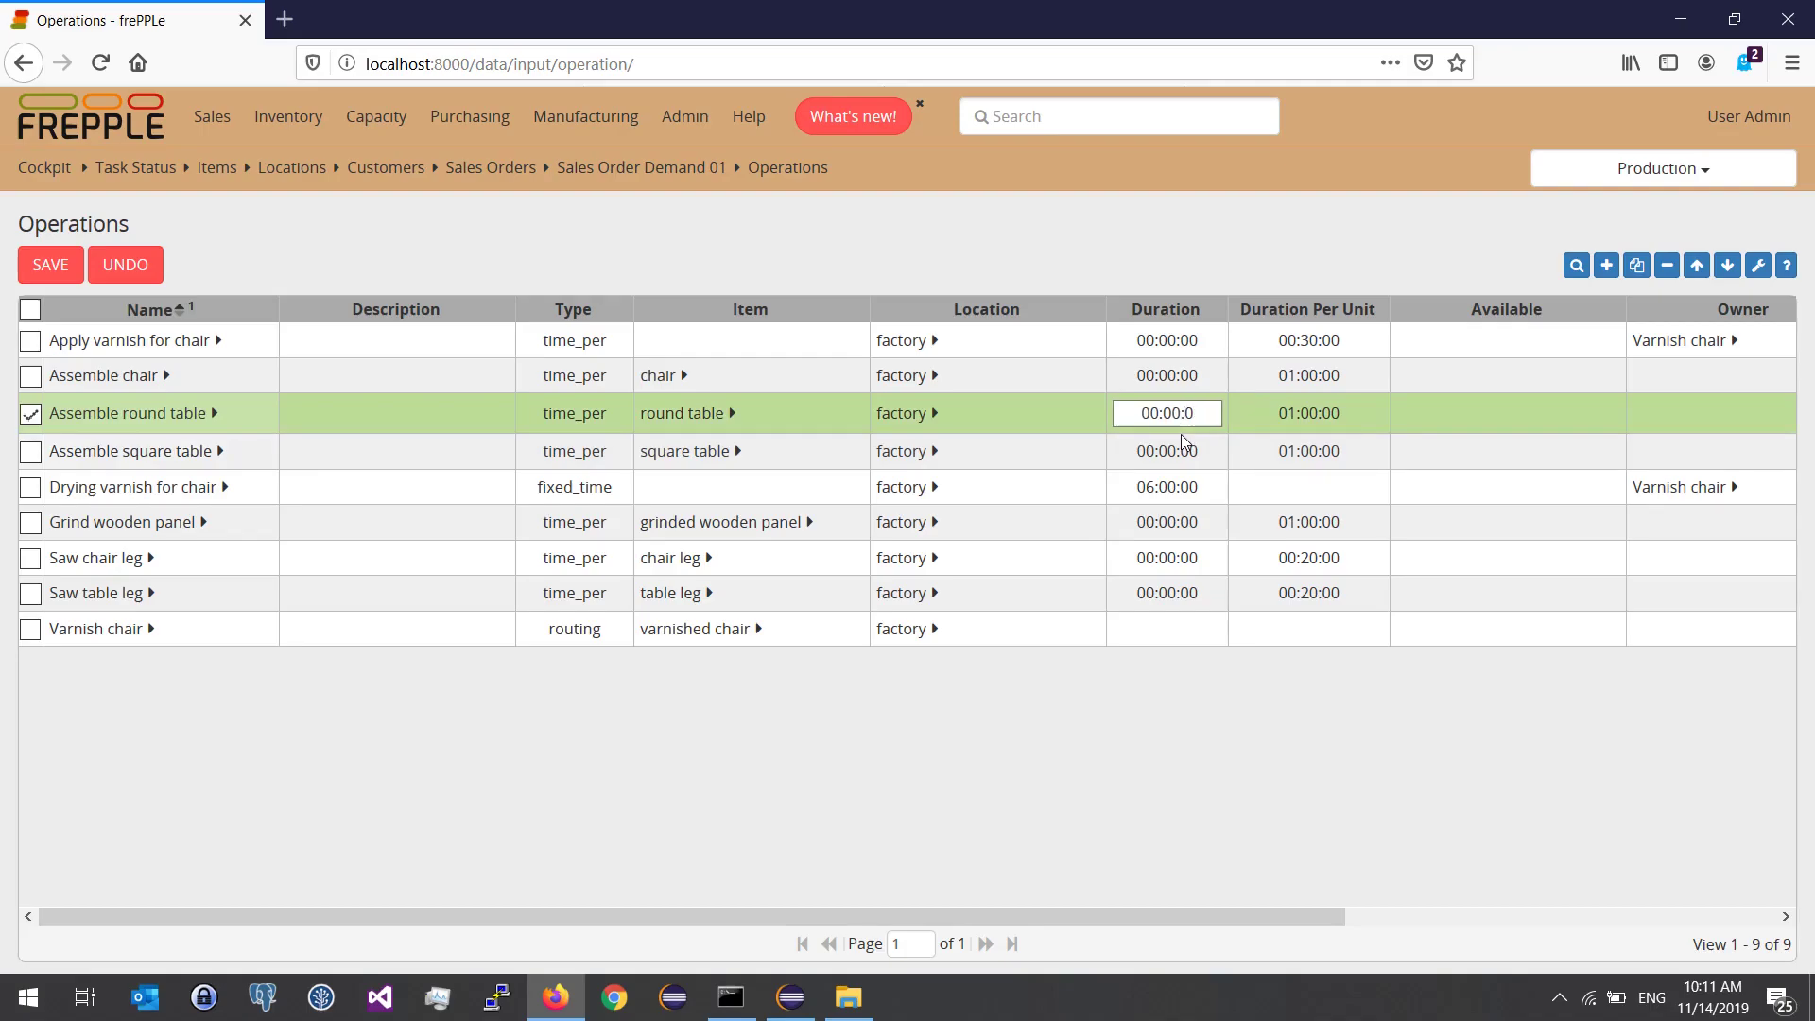
pyautogui.write('0')
pyautogui.press('BackSpace')
pyautogui.write('3')
pyautogui.press('Escape')
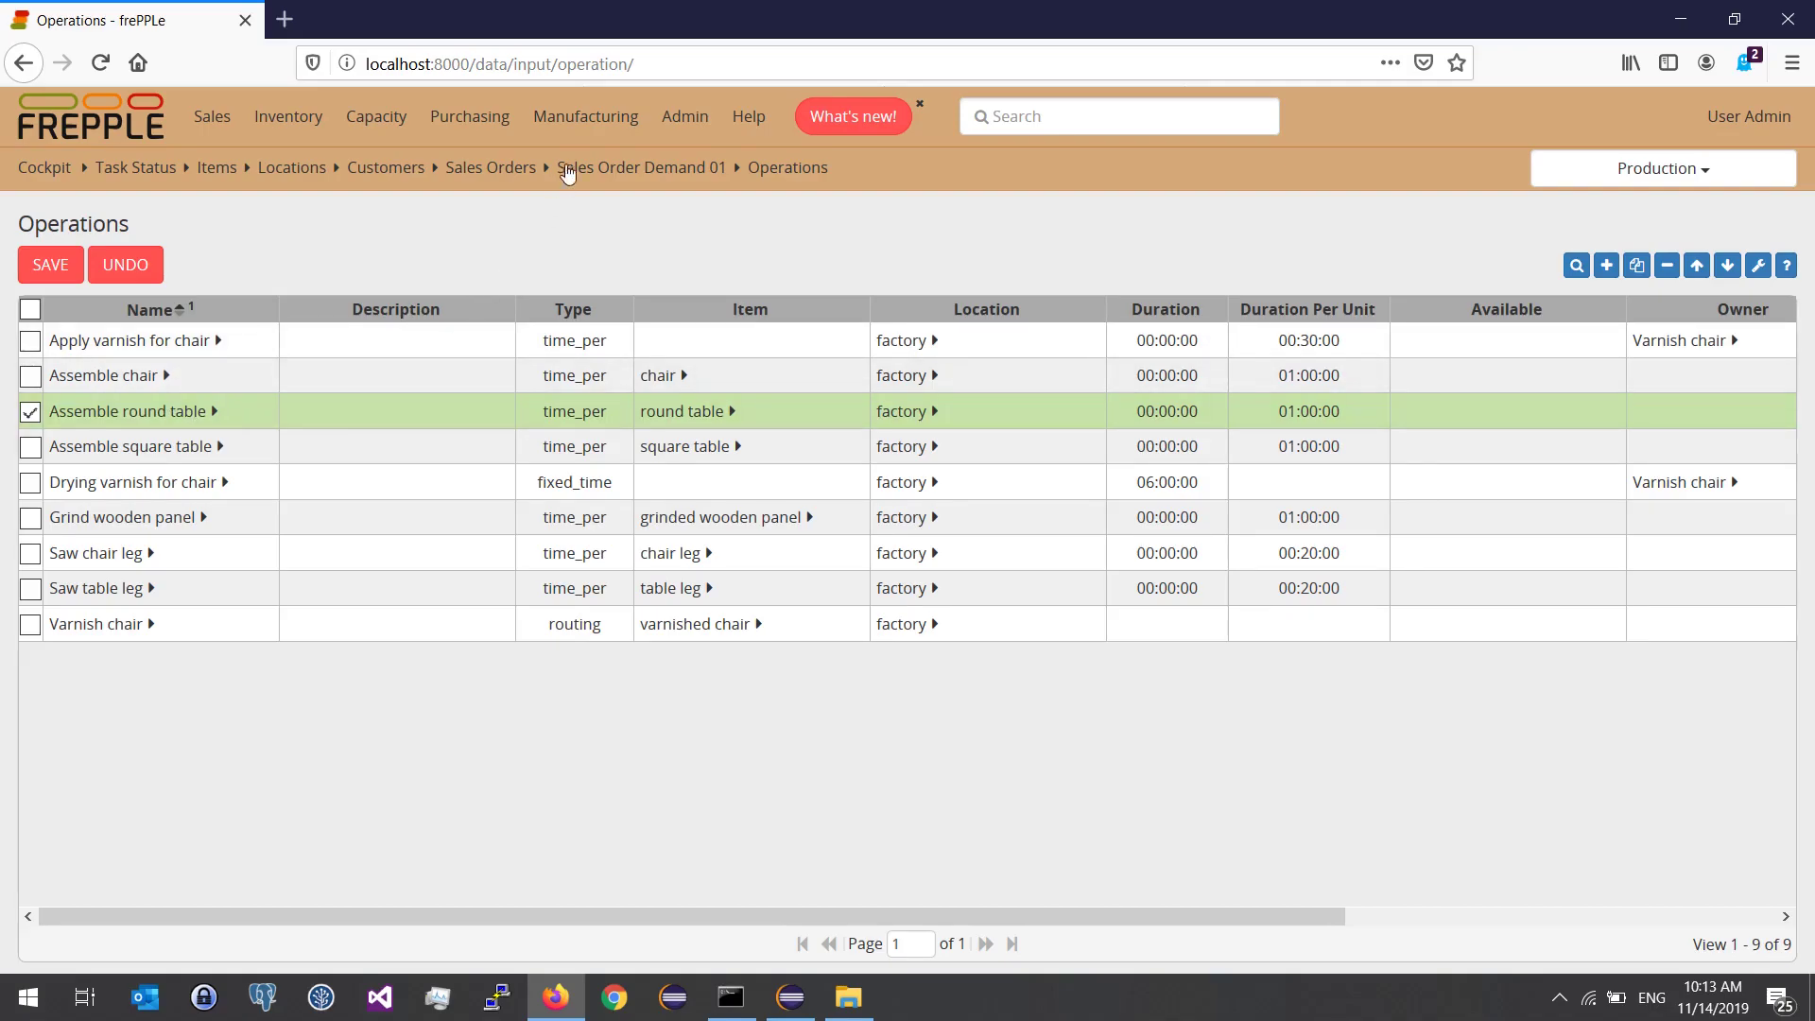
# Open the operation materials list and select the round table, grinded wooden panel, screws and table leg rows of Assemble round table
pyautogui.click(585, 116)
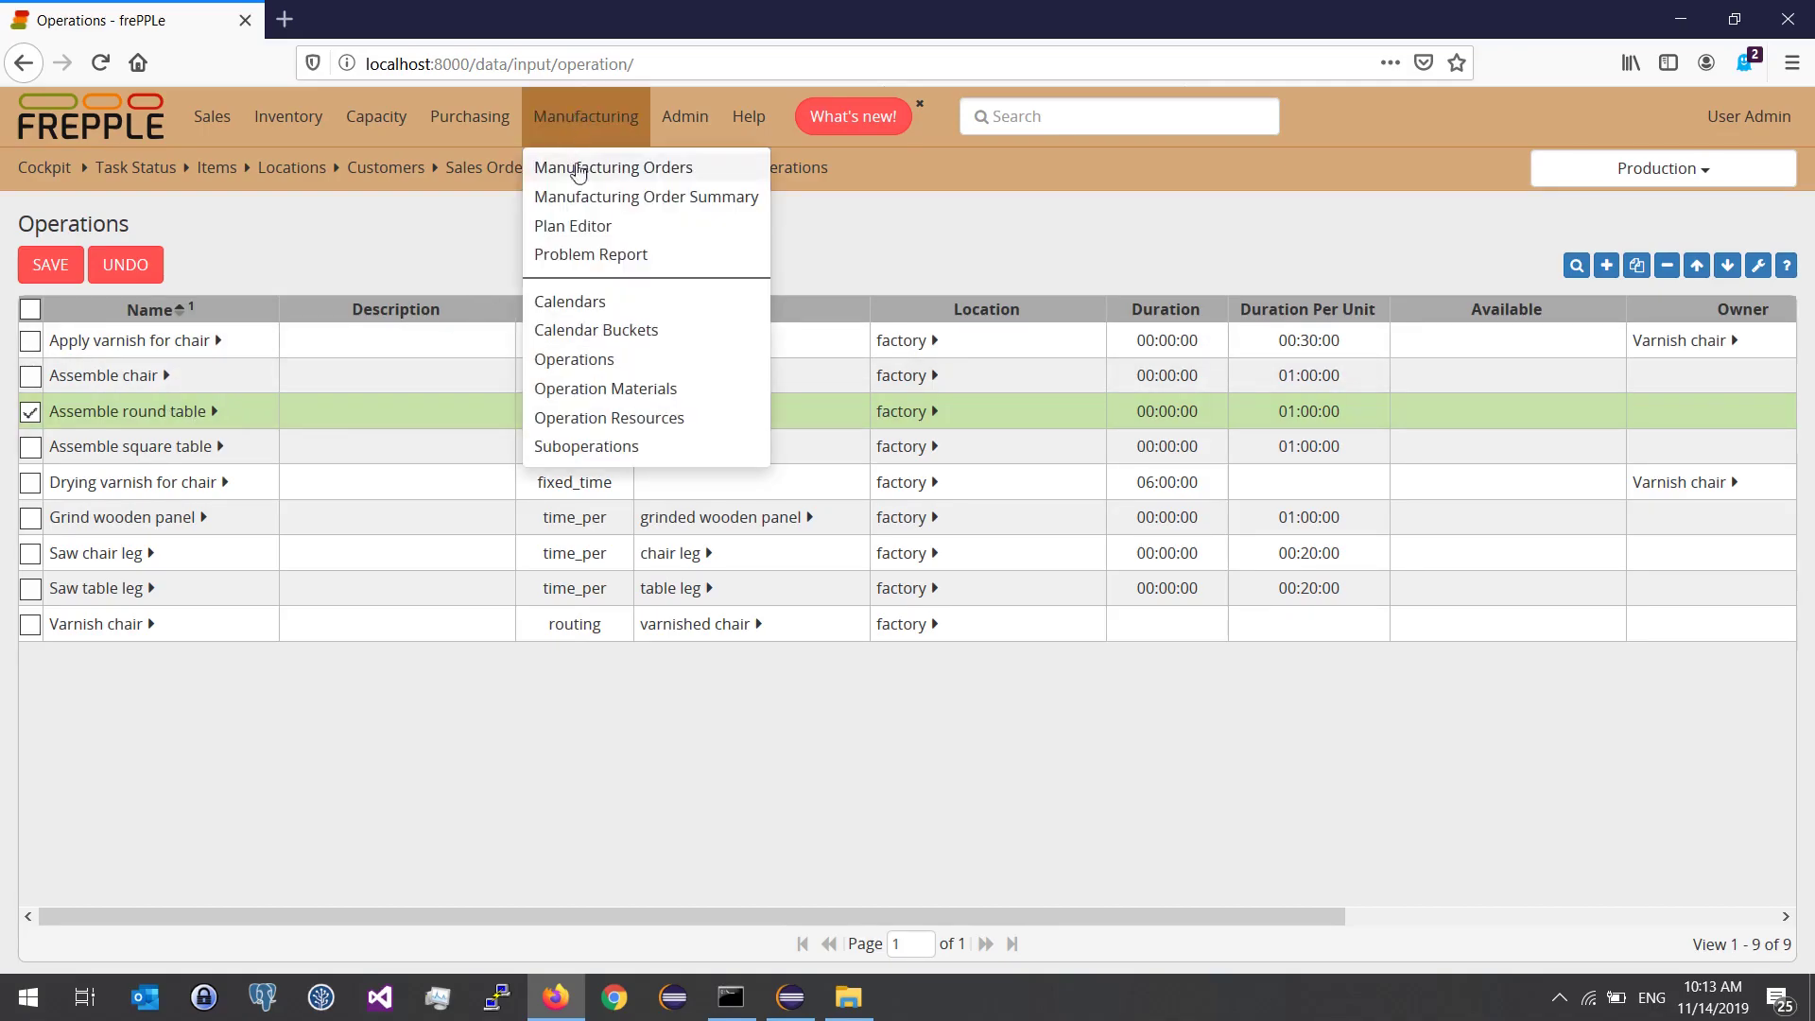
pyautogui.click(609, 389)
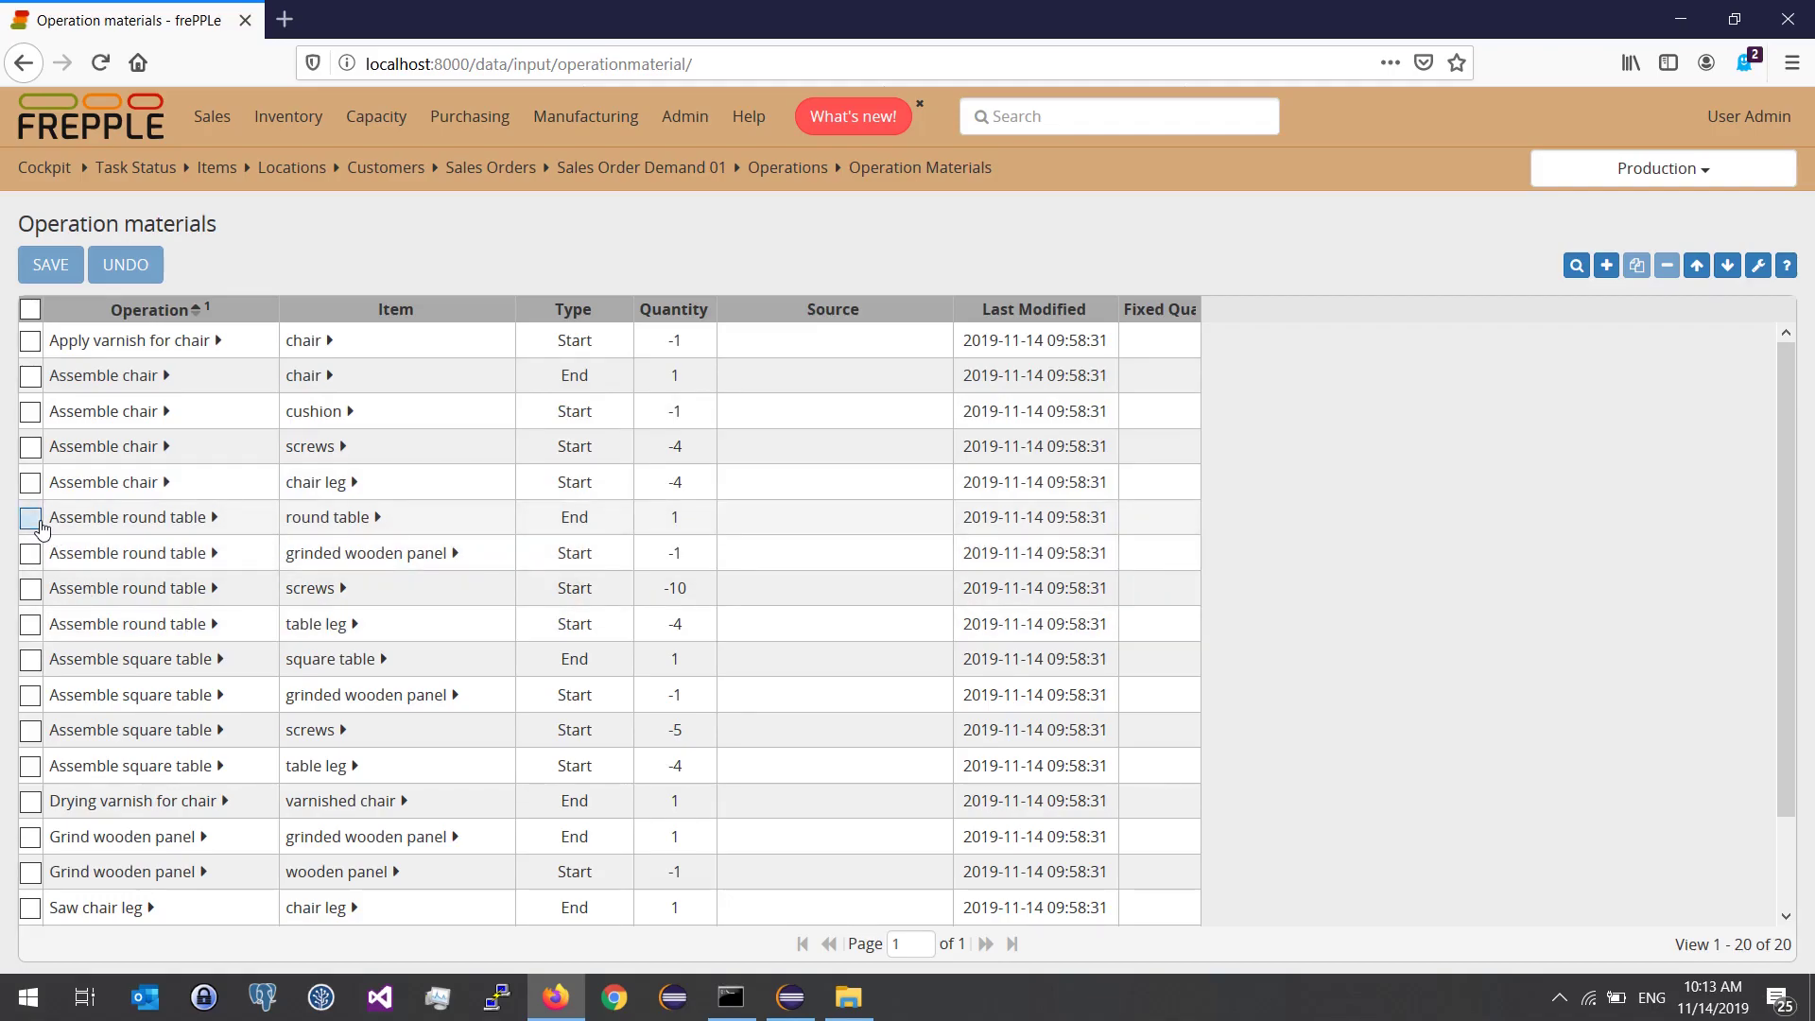
pyautogui.click(31, 517)
pyautogui.click(34, 555)
pyautogui.click(31, 589)
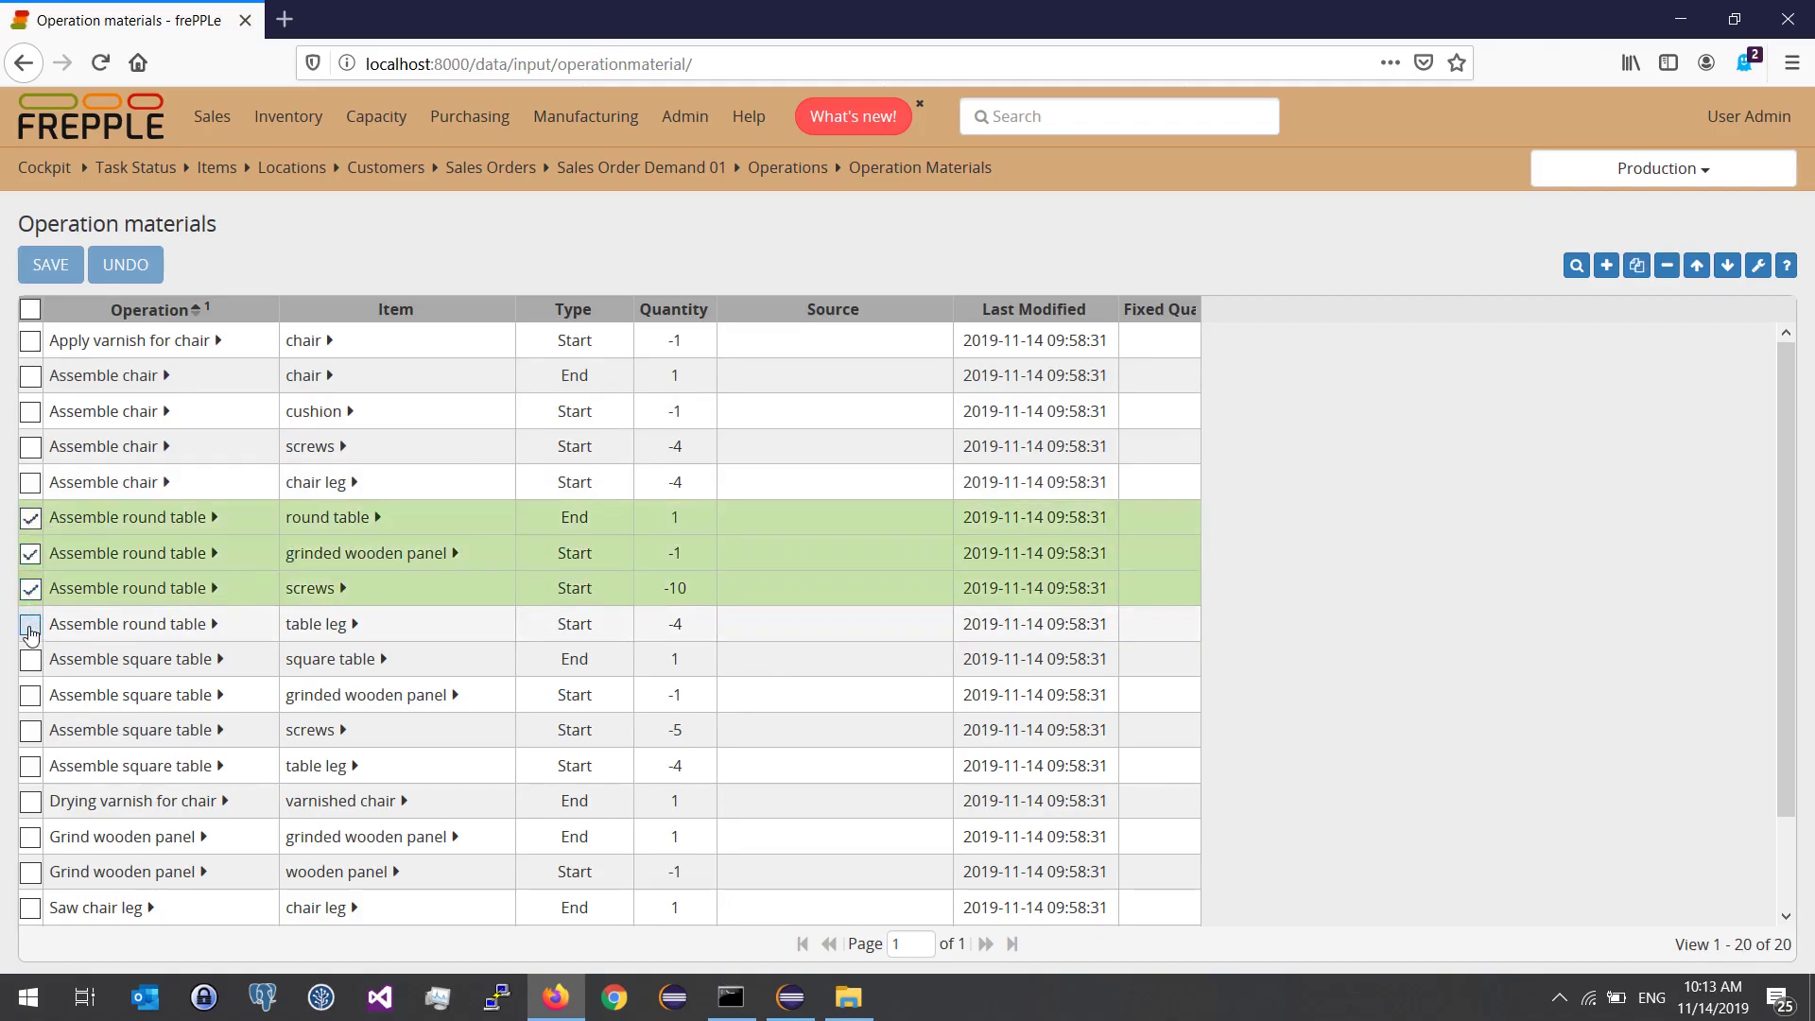
pyautogui.click(31, 624)
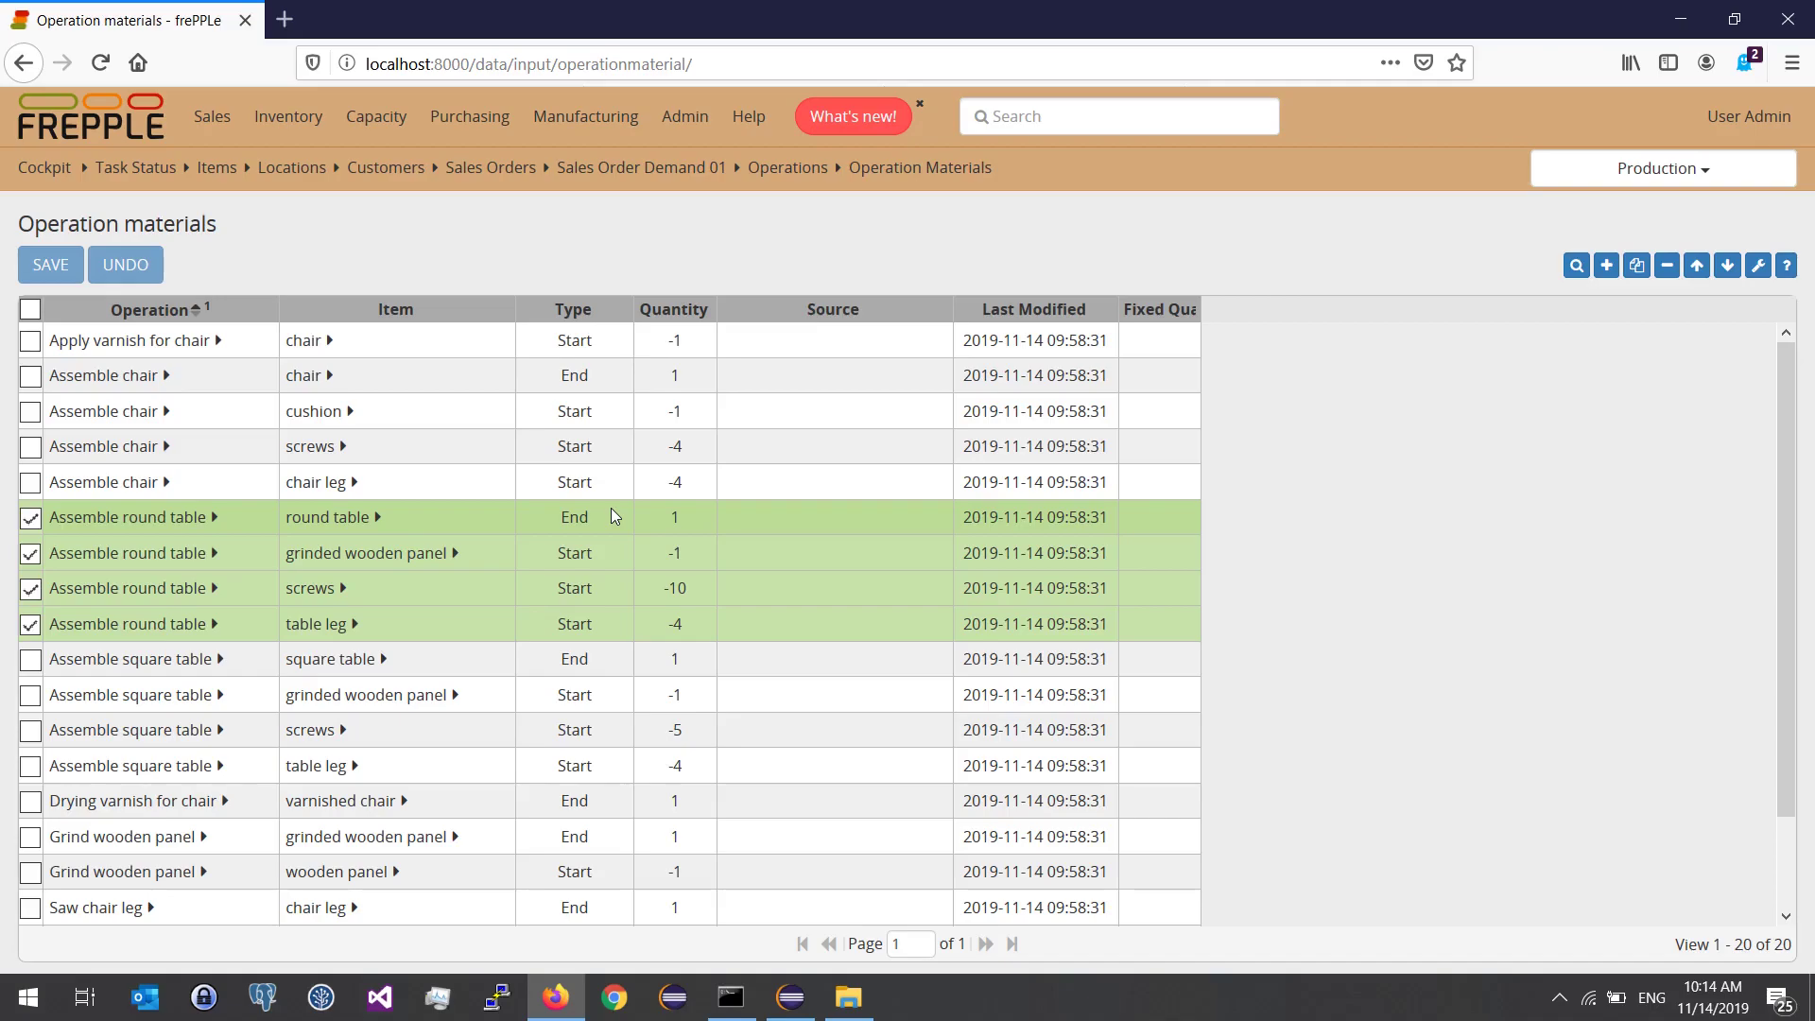
# Return to the supply path of sales order Demand 01 and view the resources connected to Assemble round table
pyautogui.moveTo(404, 137)
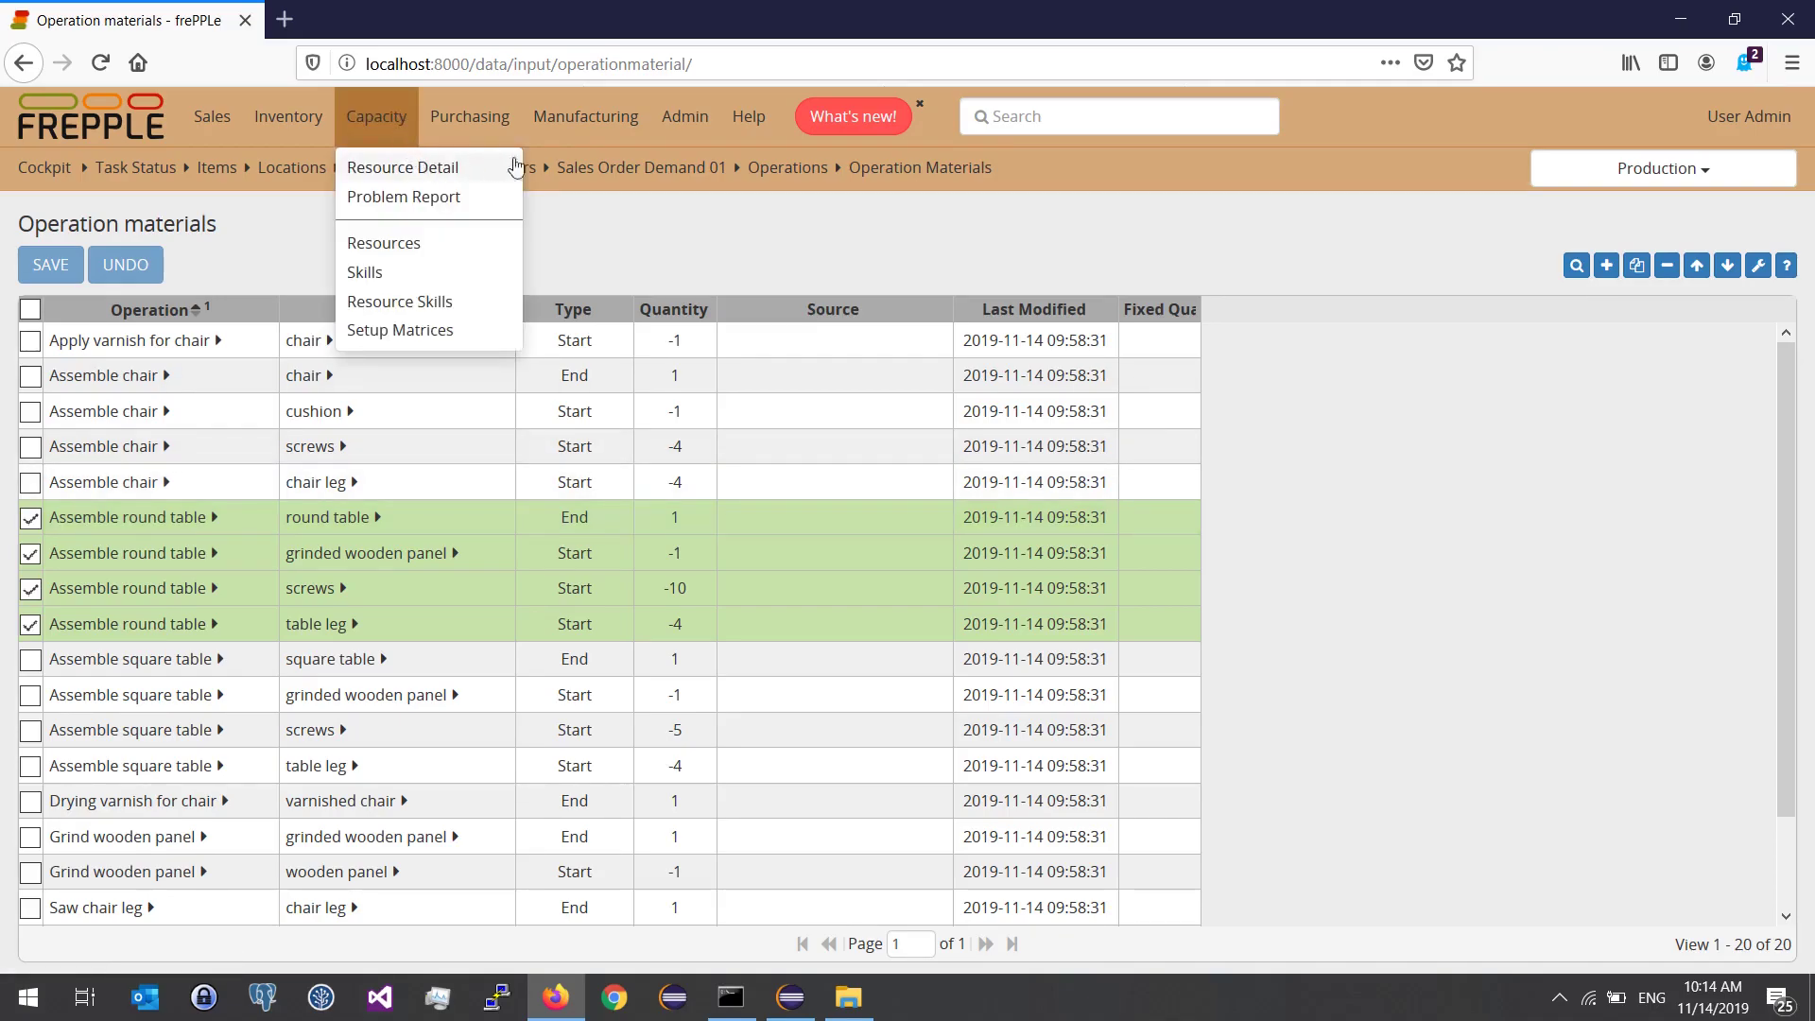
pyautogui.click(653, 168)
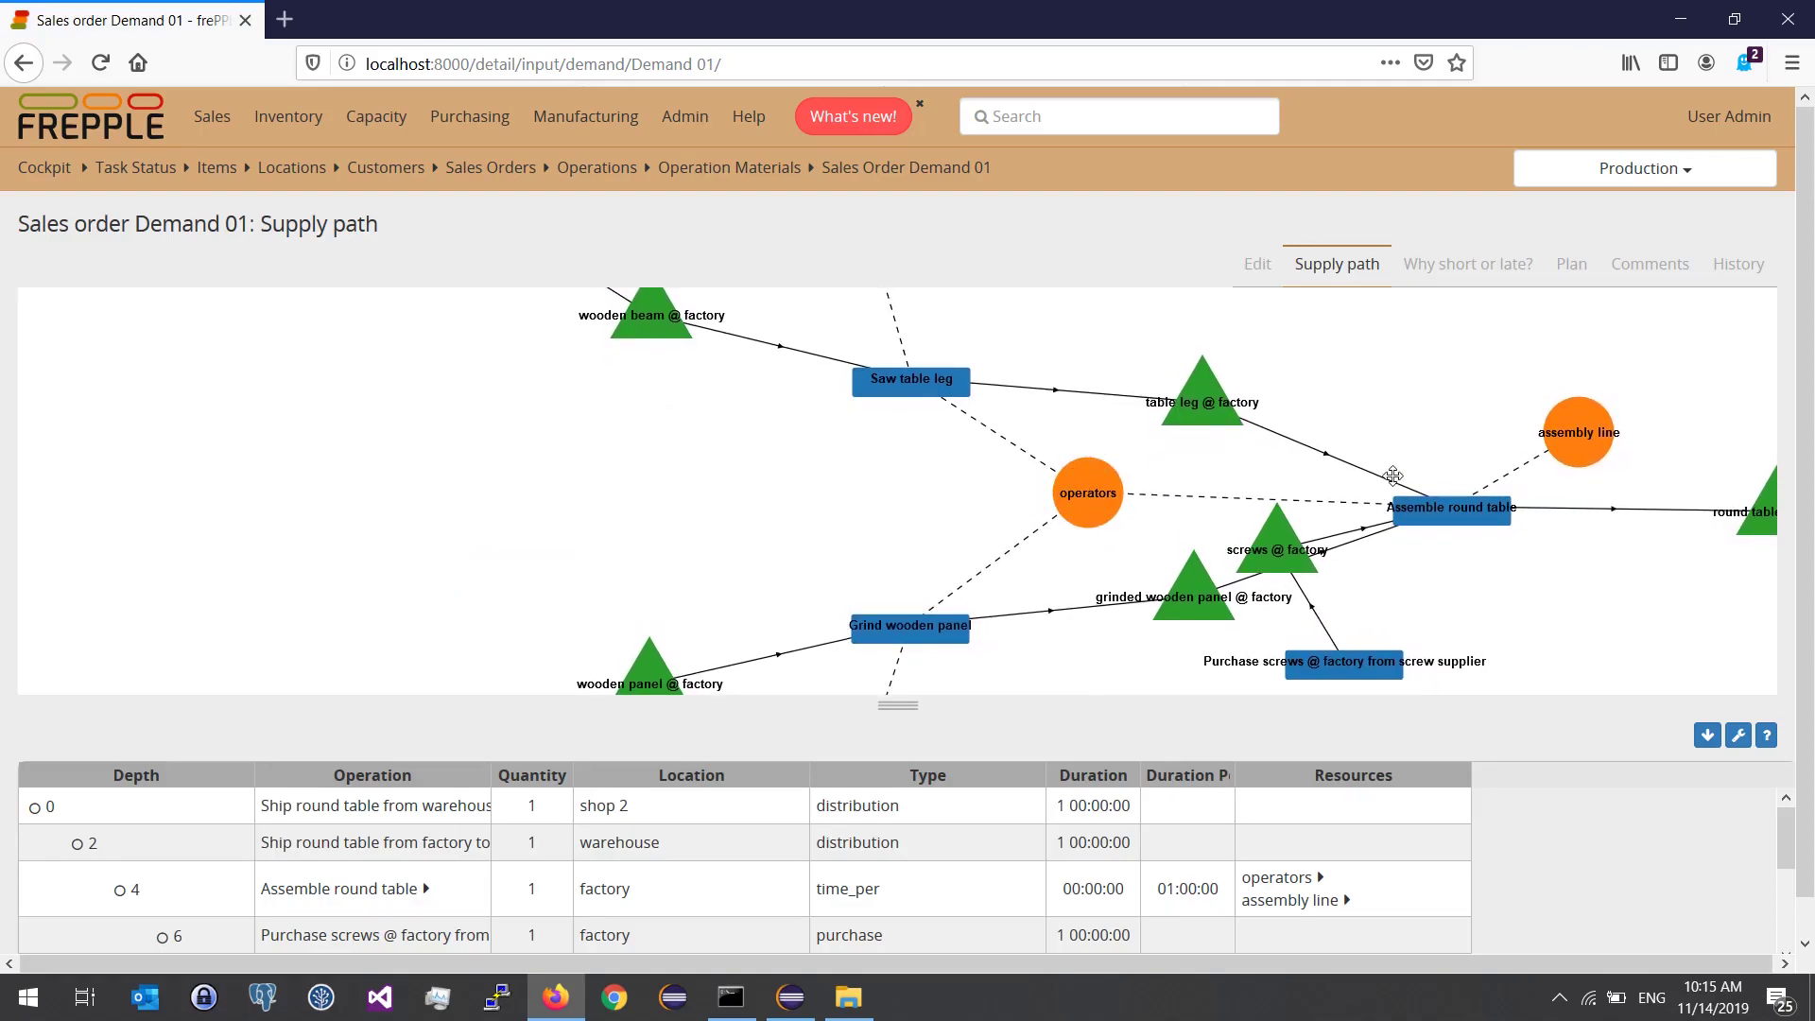
pyautogui.moveTo(1494, 560); pyautogui.dragTo(1229, 567)
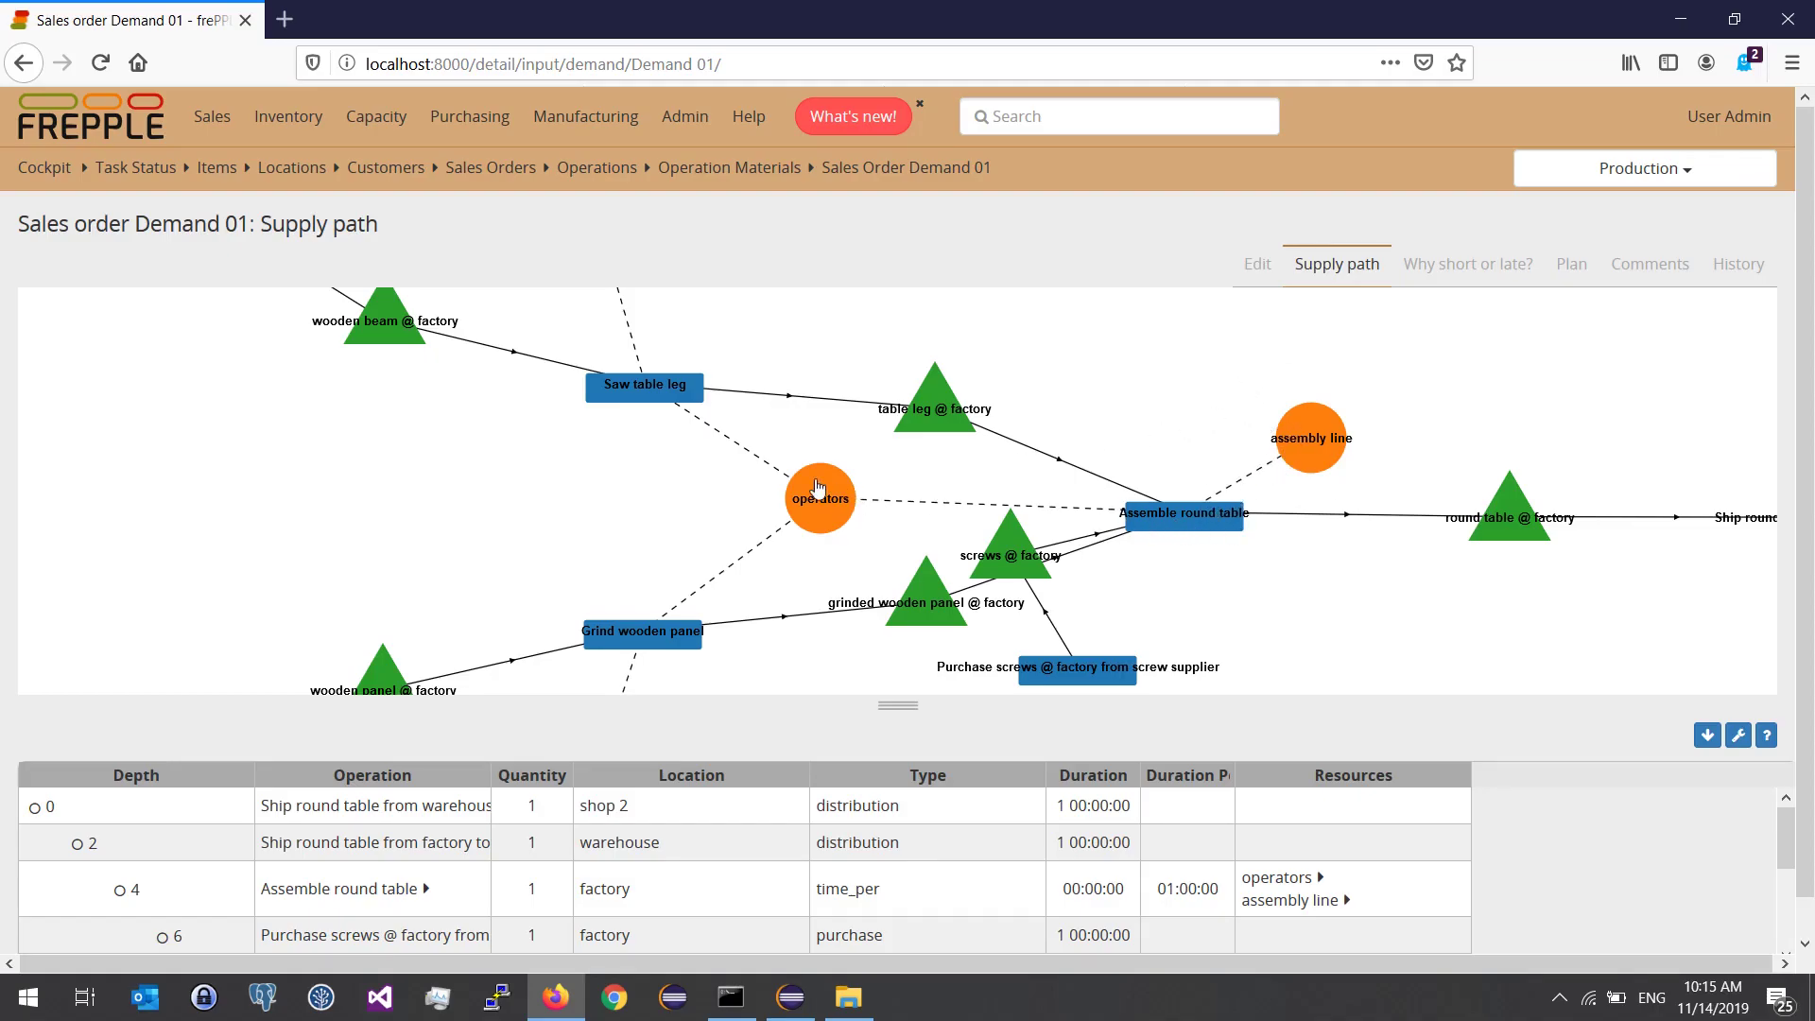
# Open the resources list and select assembly line, operators, and the three individual resources owned by operators
pyautogui.click(380, 120)
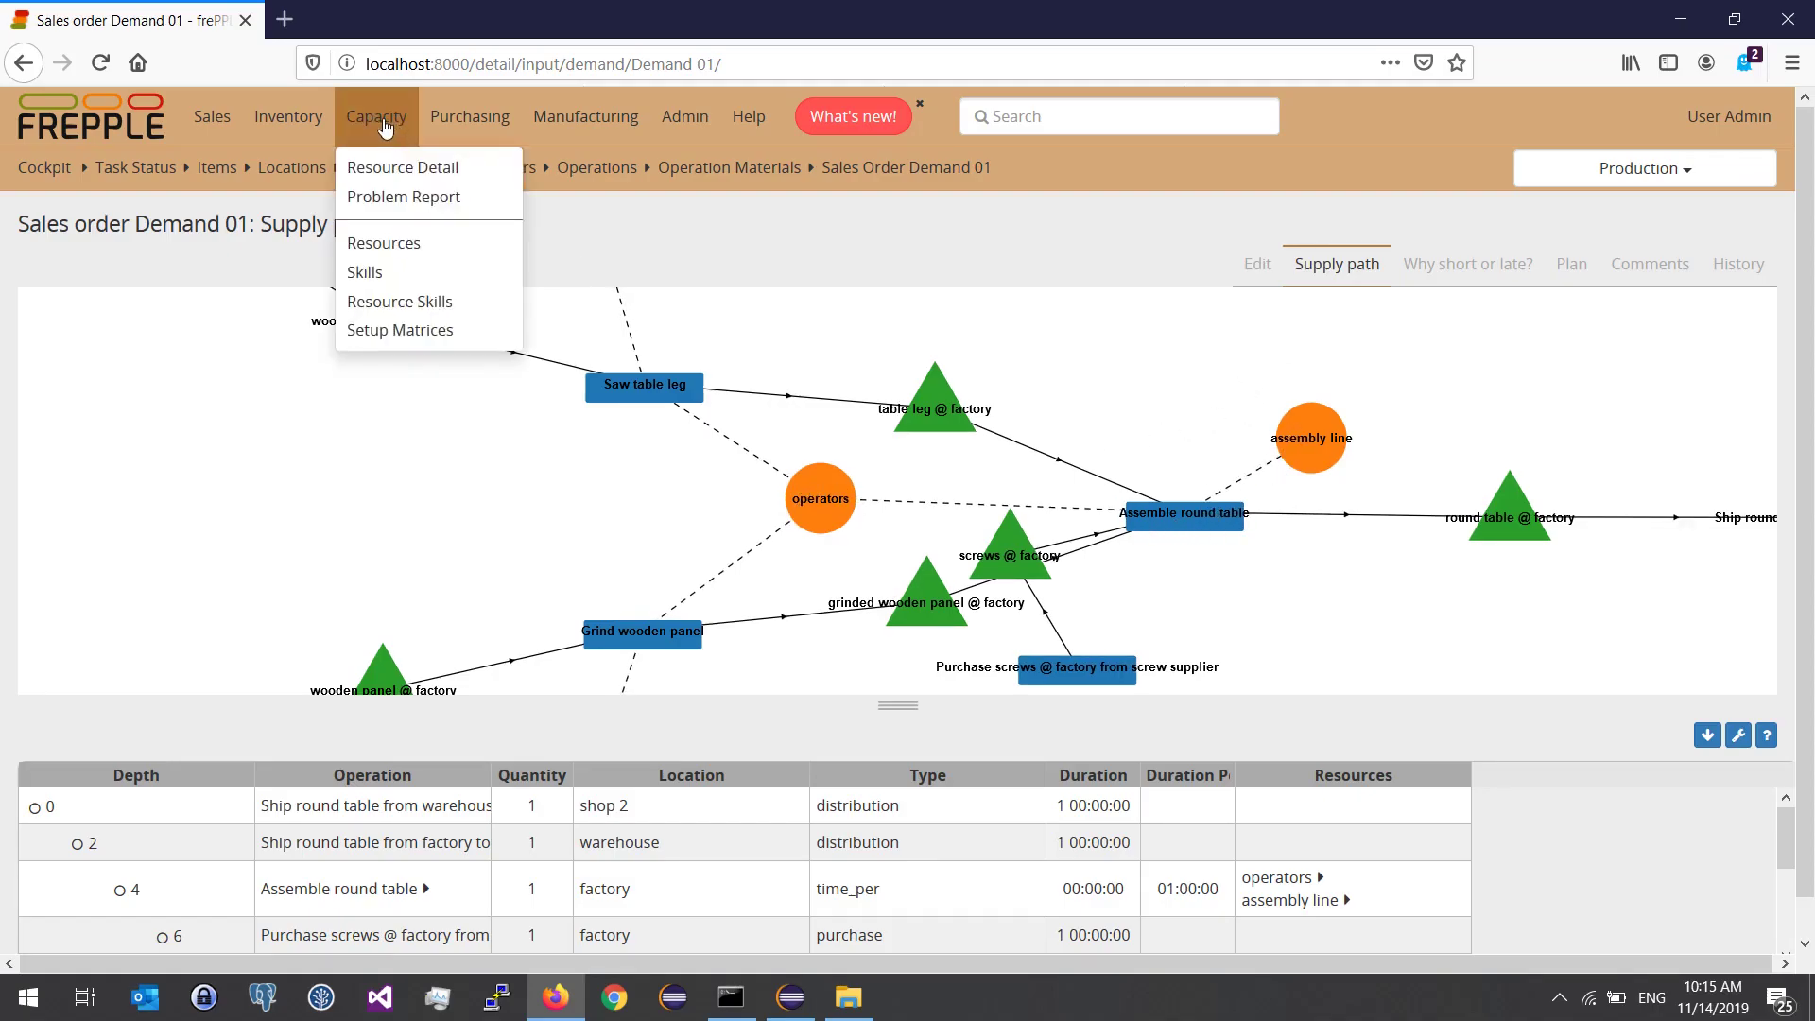
pyautogui.click(410, 243)
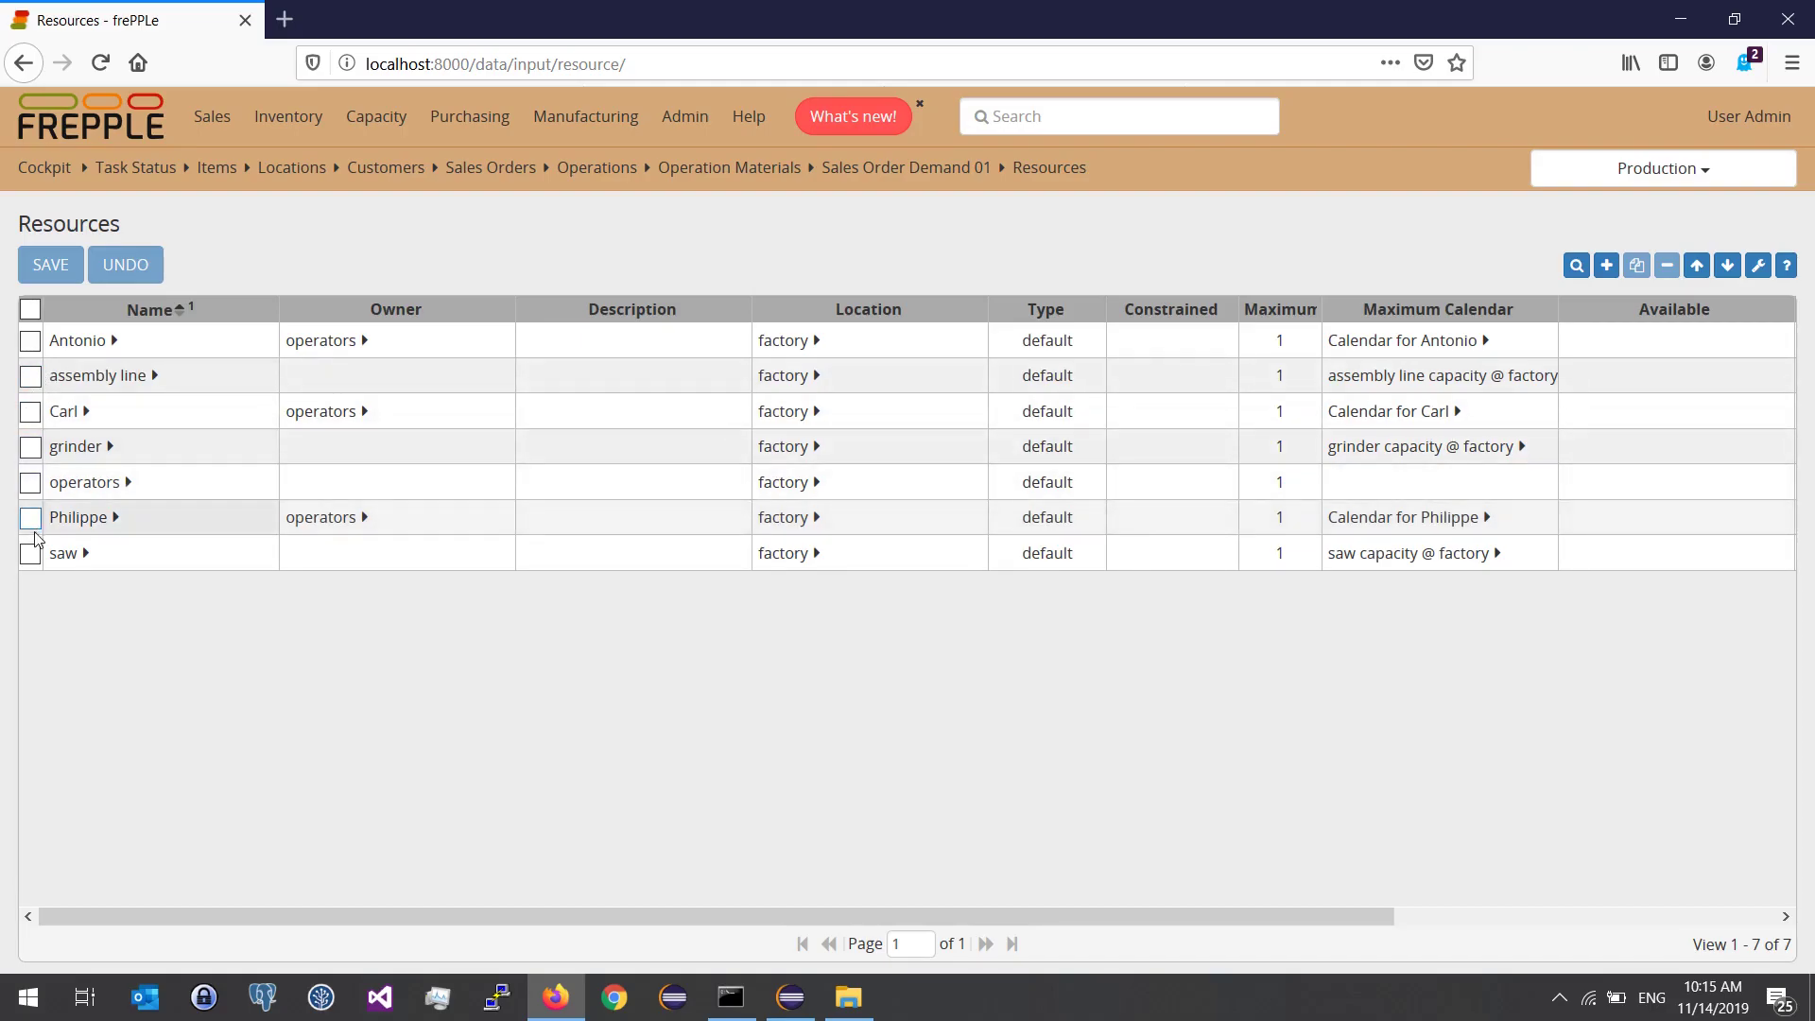
pyautogui.click(31, 376)
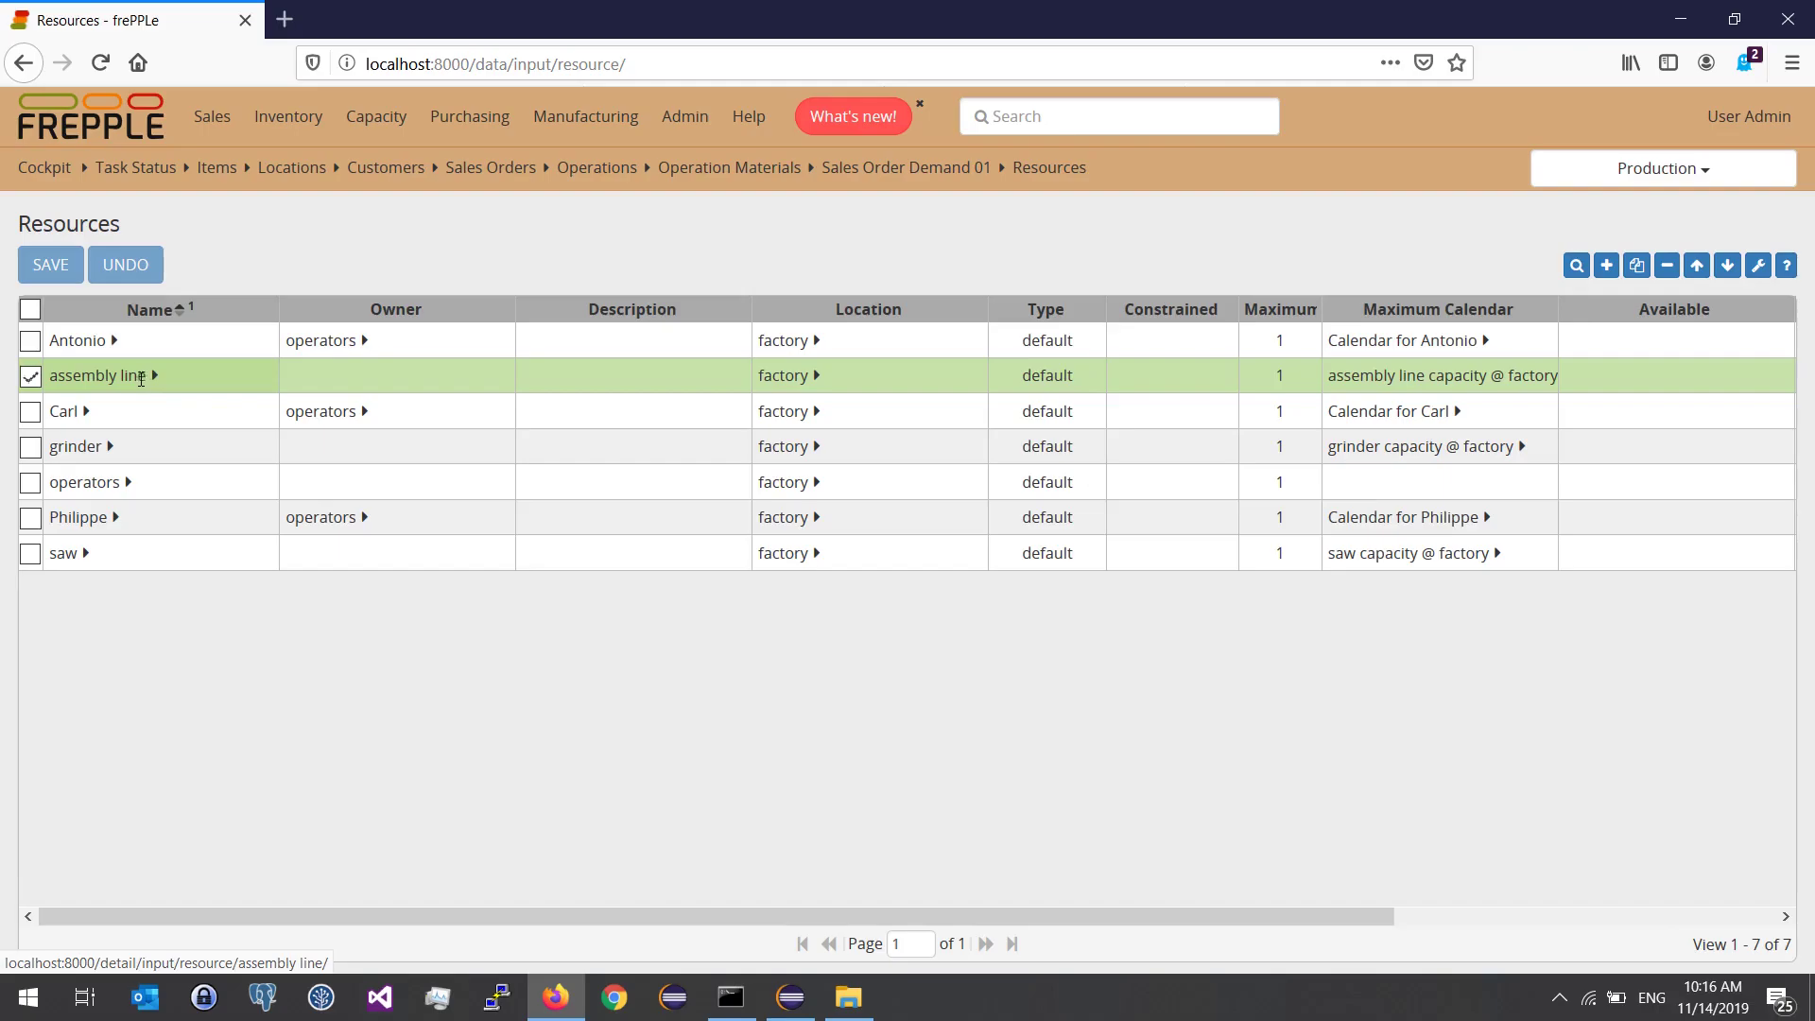
pyautogui.click(30, 487)
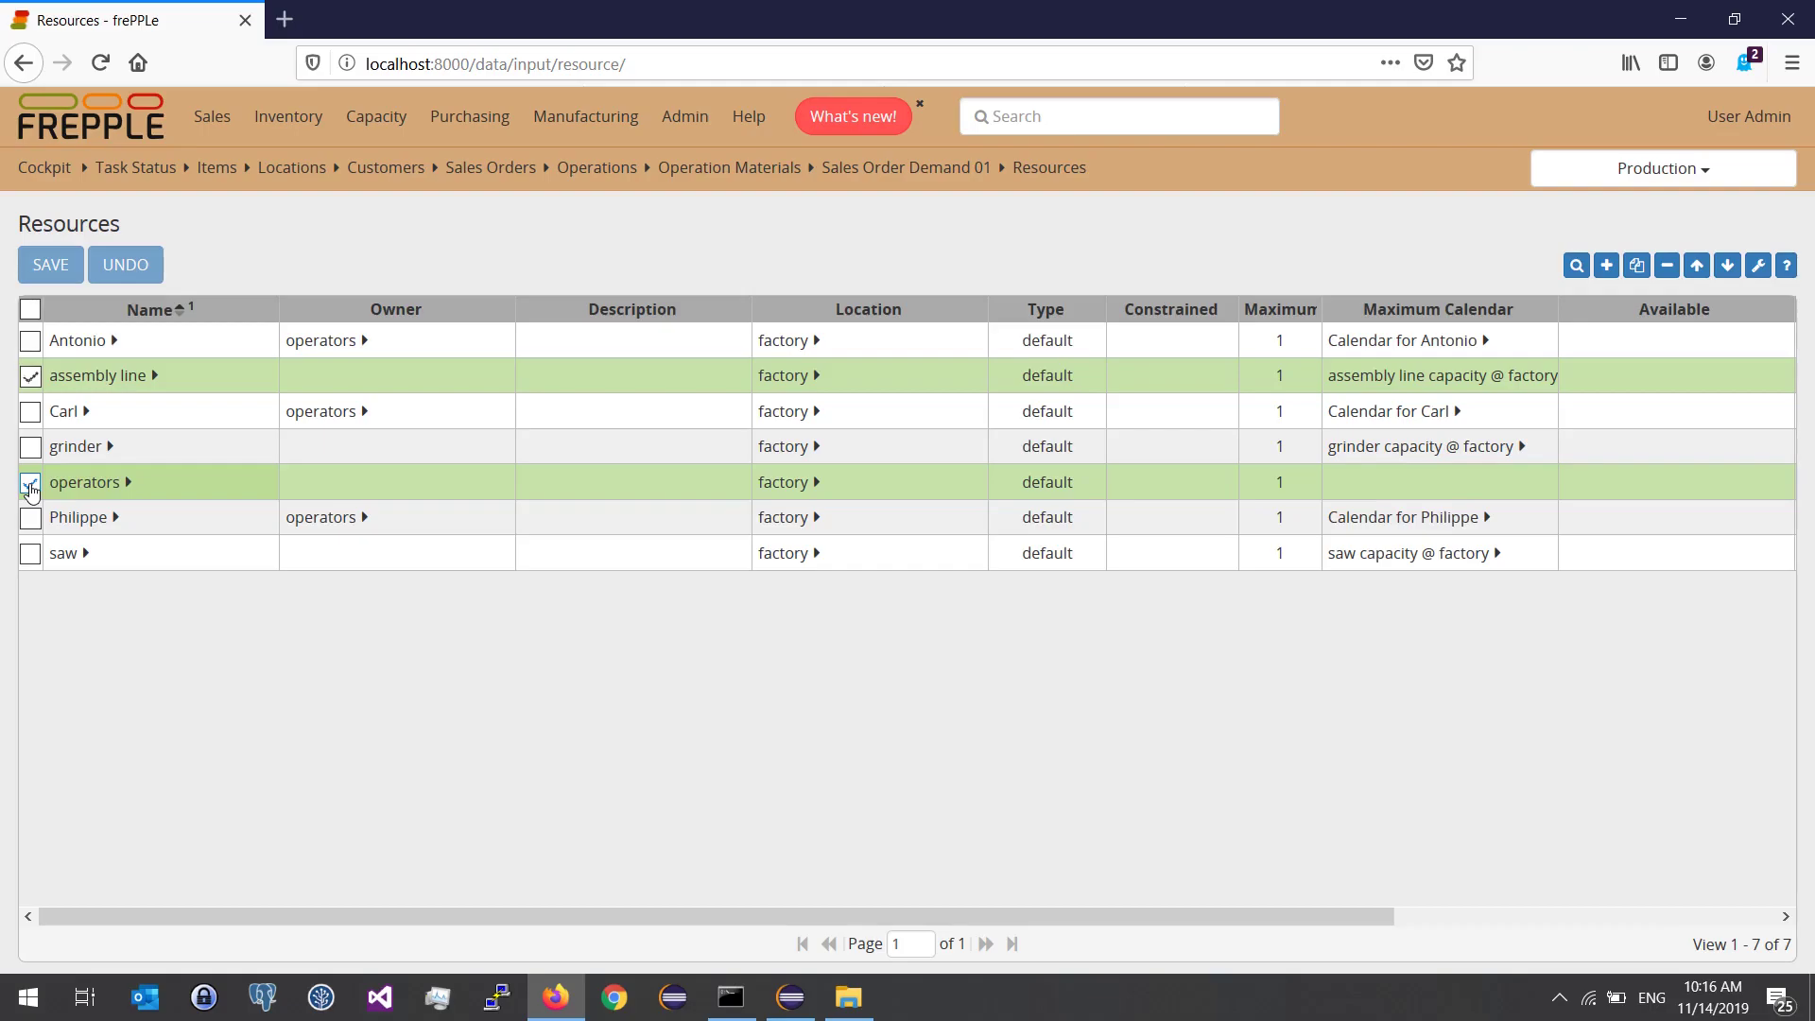
pyautogui.click(31, 341)
pyautogui.click(32, 411)
pyautogui.click(30, 518)
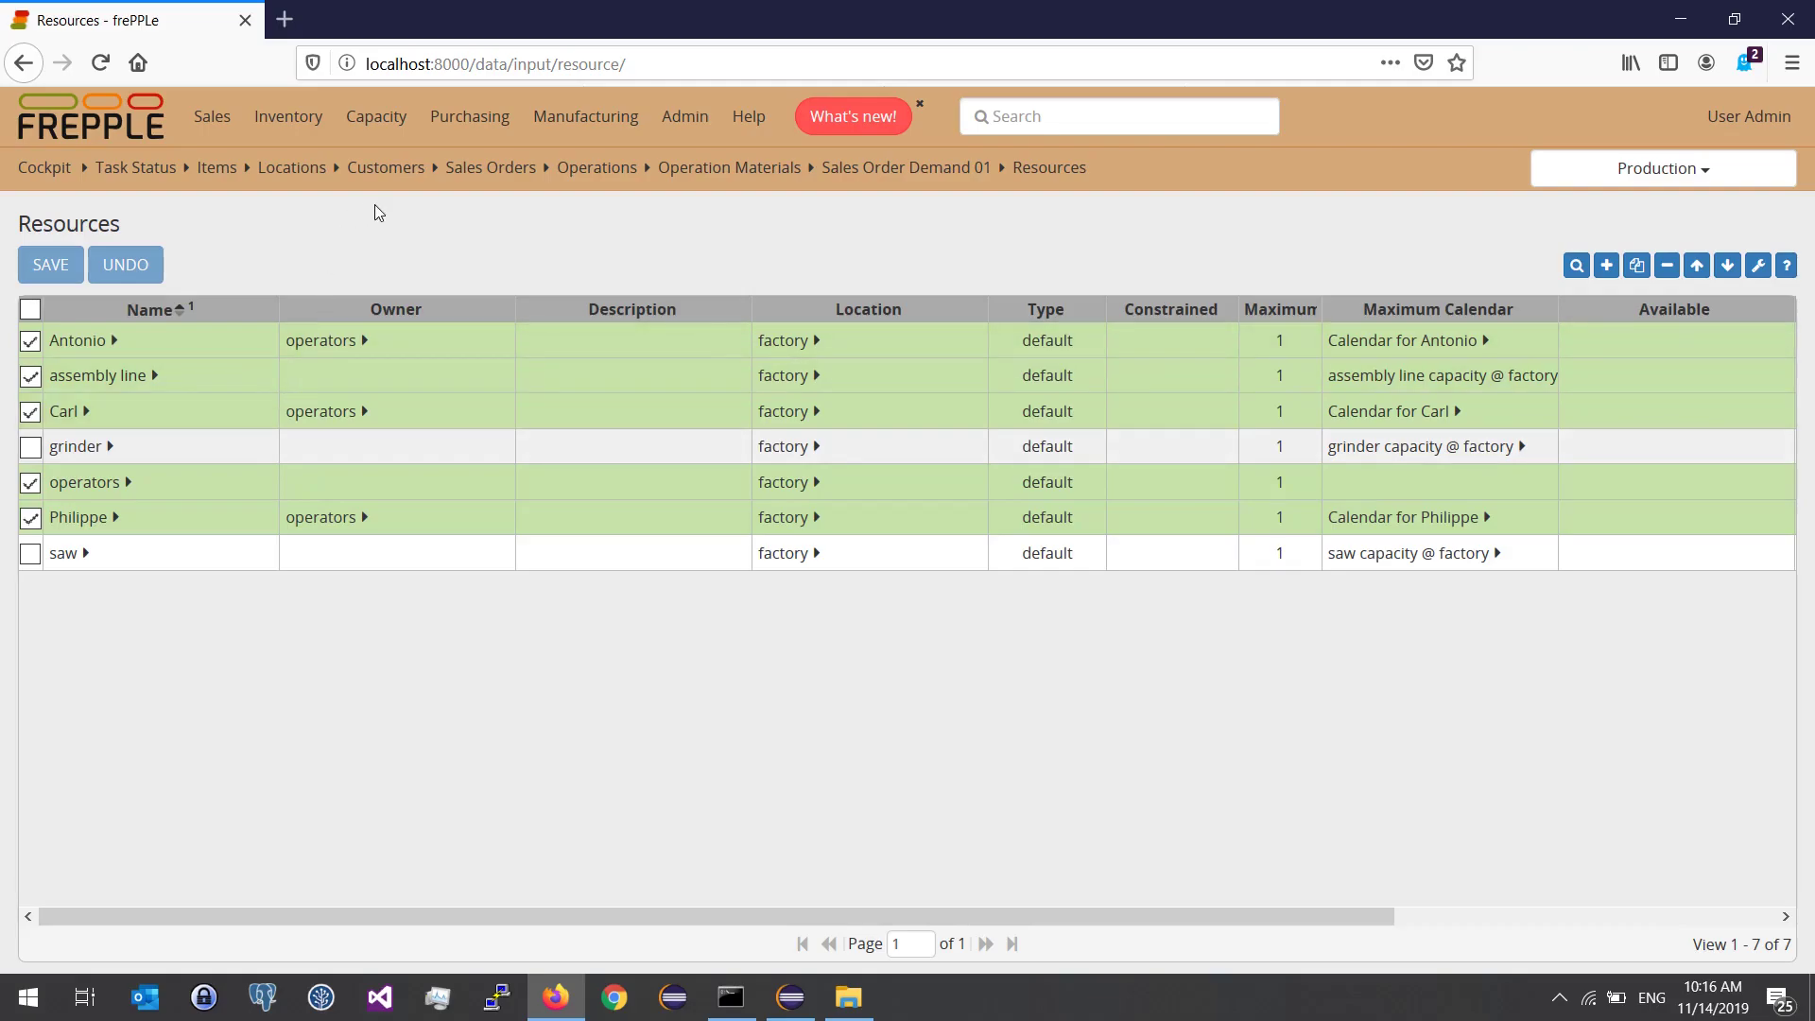
# Review the skills list and open the resource skills list to see which resource has each skill
pyautogui.moveTo(383, 113)
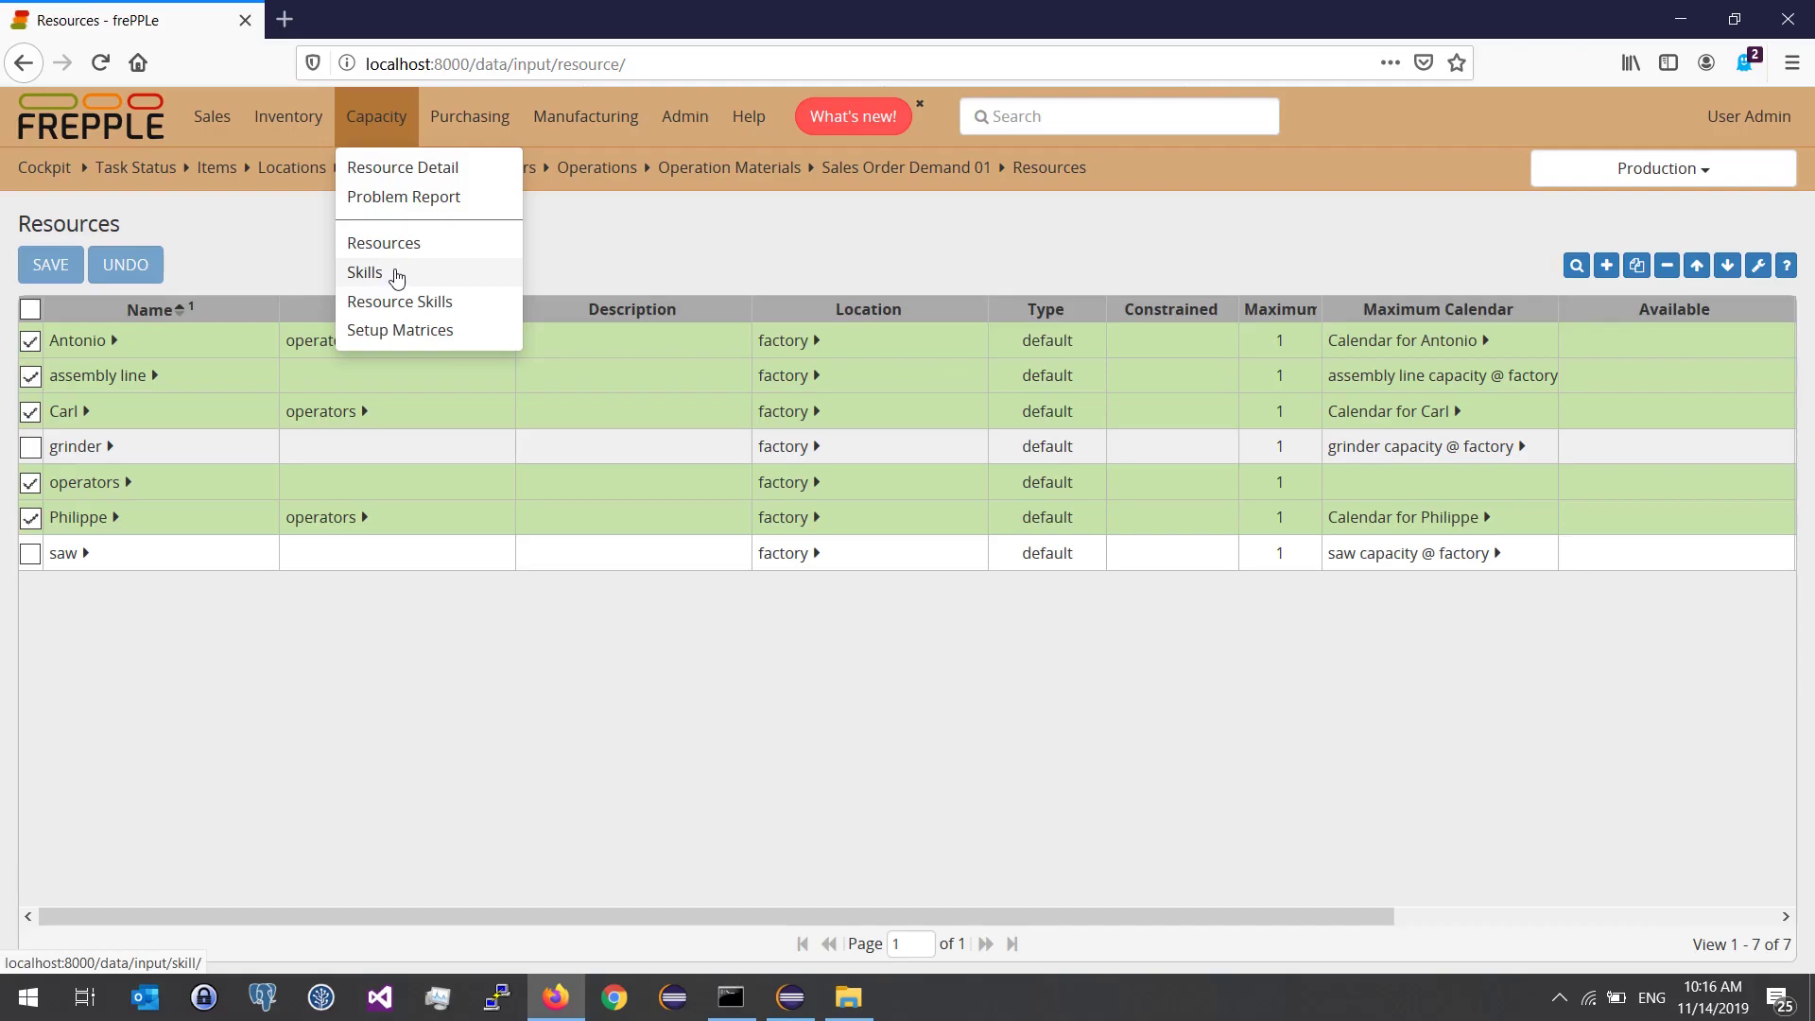
pyautogui.click(397, 276)
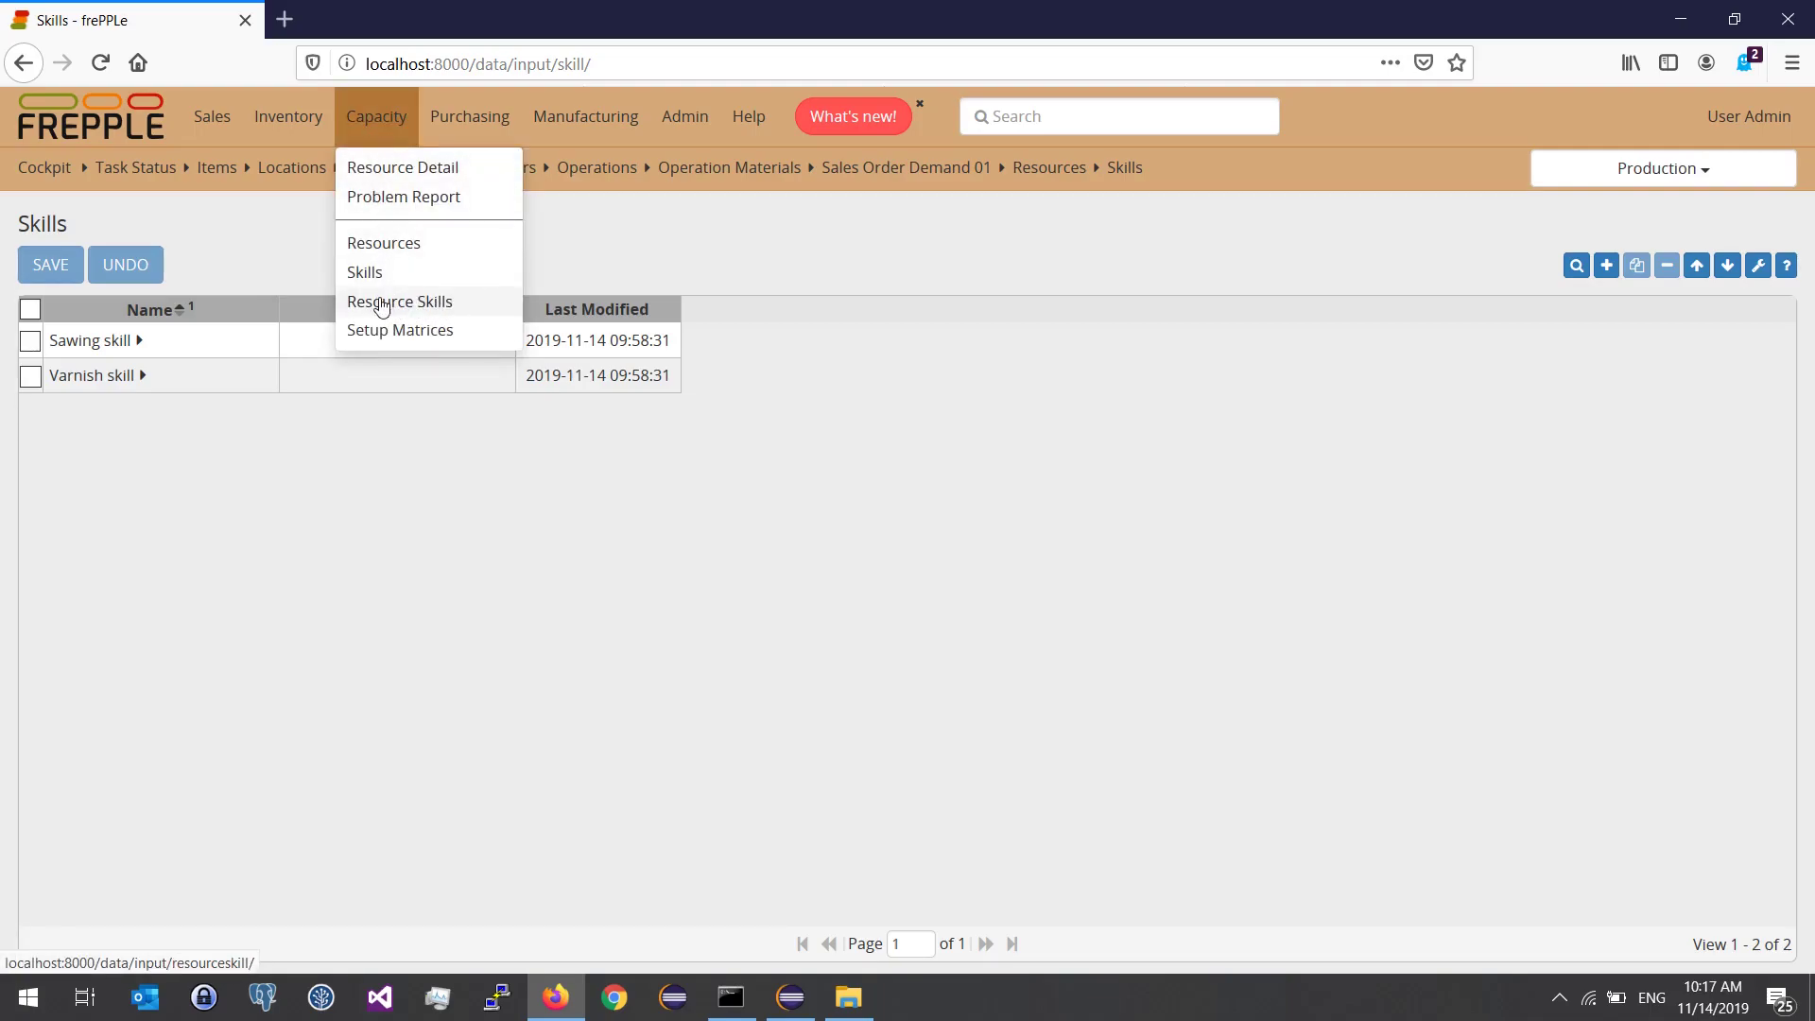
pyautogui.click(382, 302)
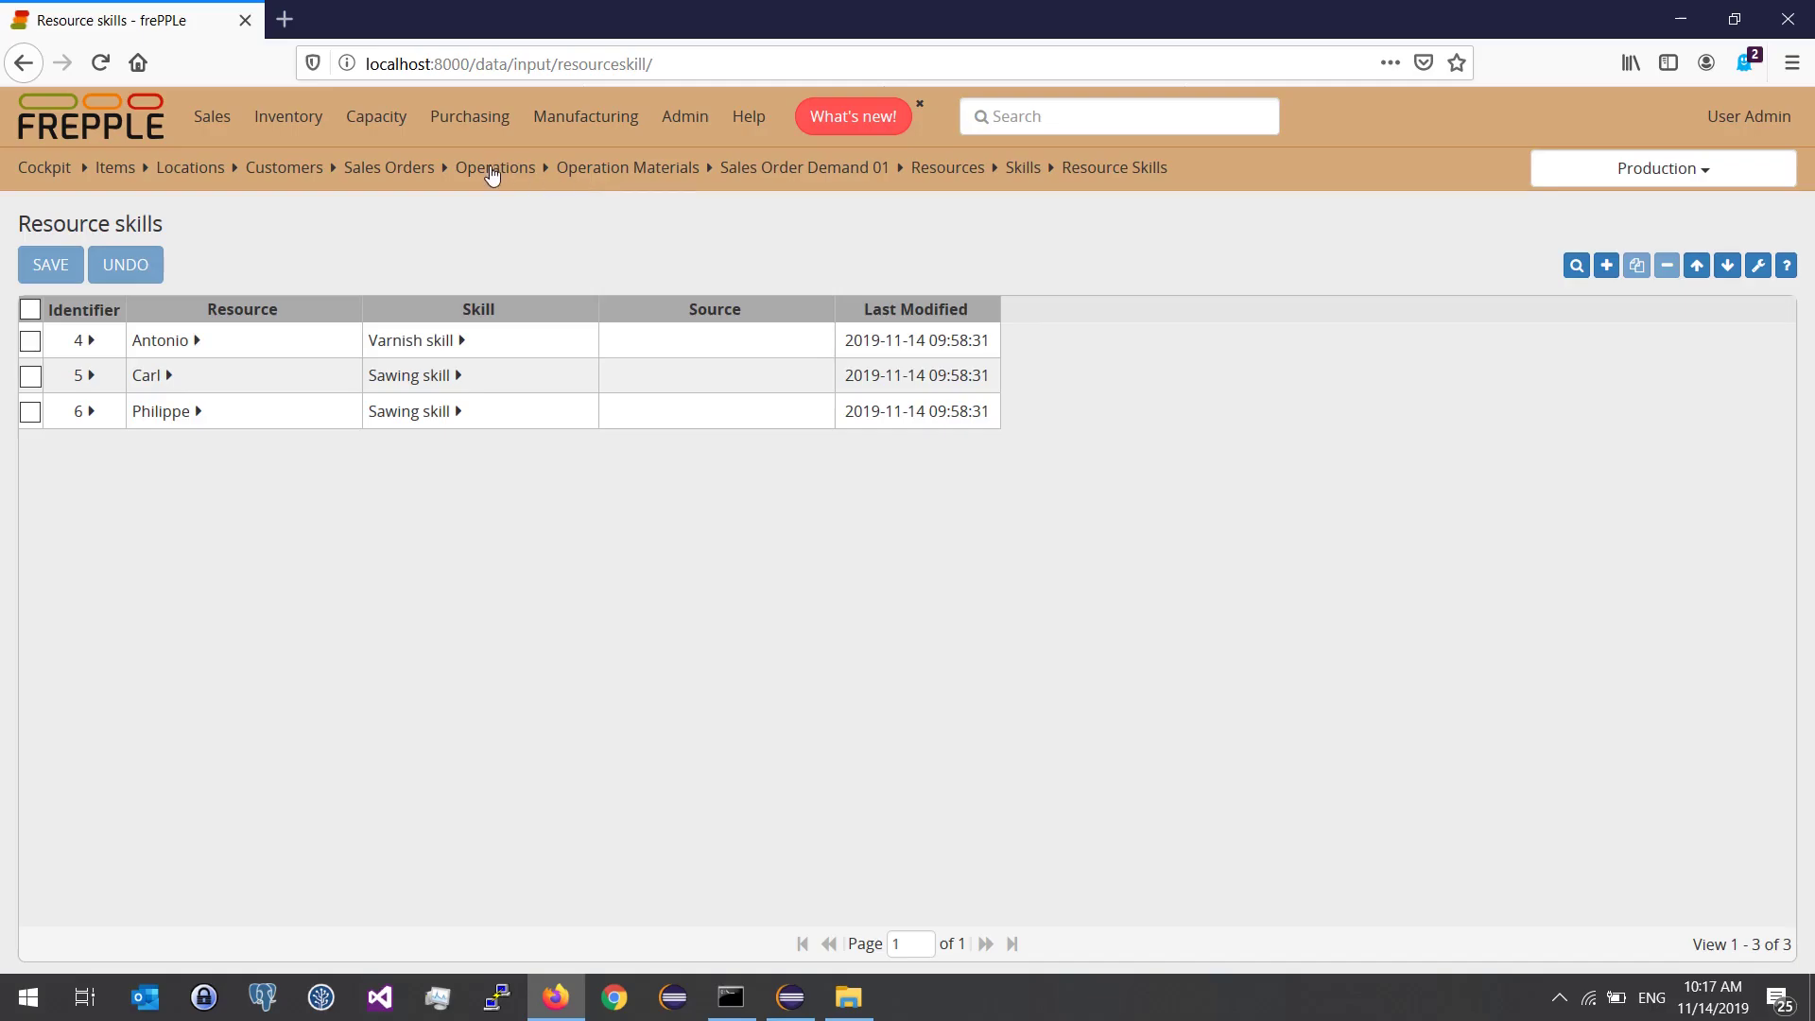
# Revisit the Demand 01 supply path, open the operation resources list, and select both Assemble round table rows and both Saw table leg rows
pyautogui.click(774, 178)
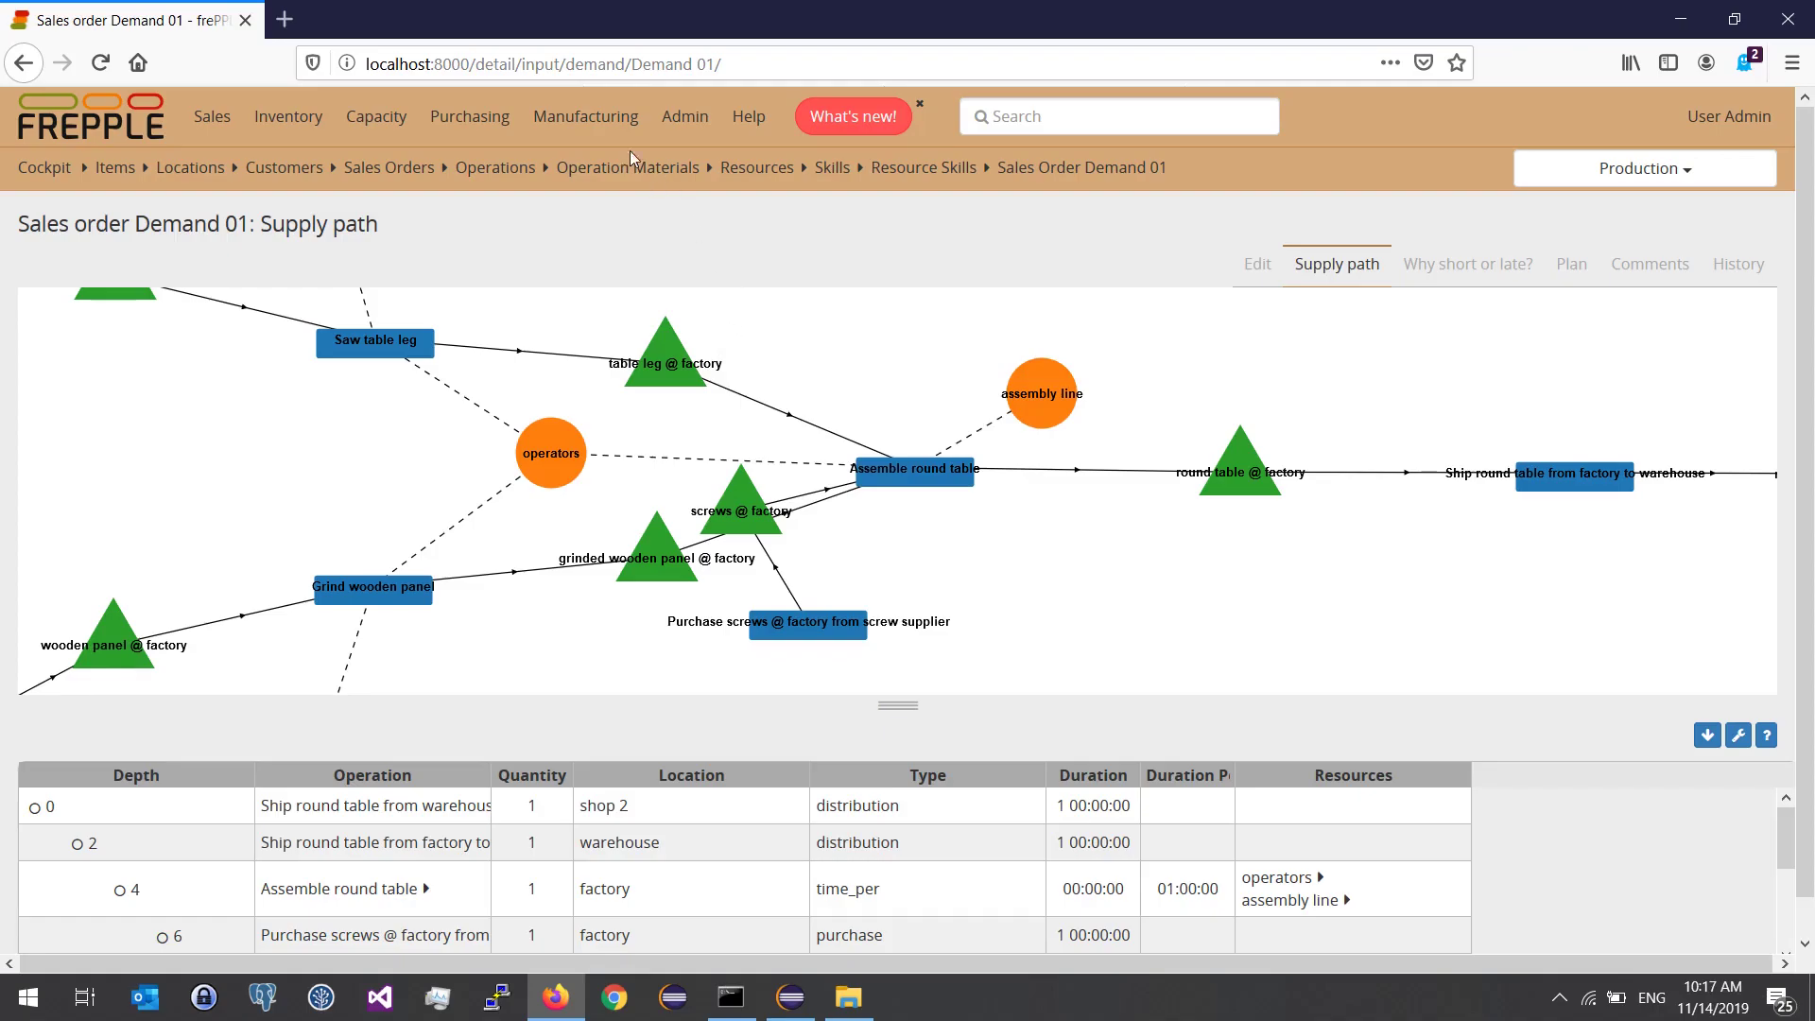
pyautogui.click(594, 121)
pyautogui.click(609, 417)
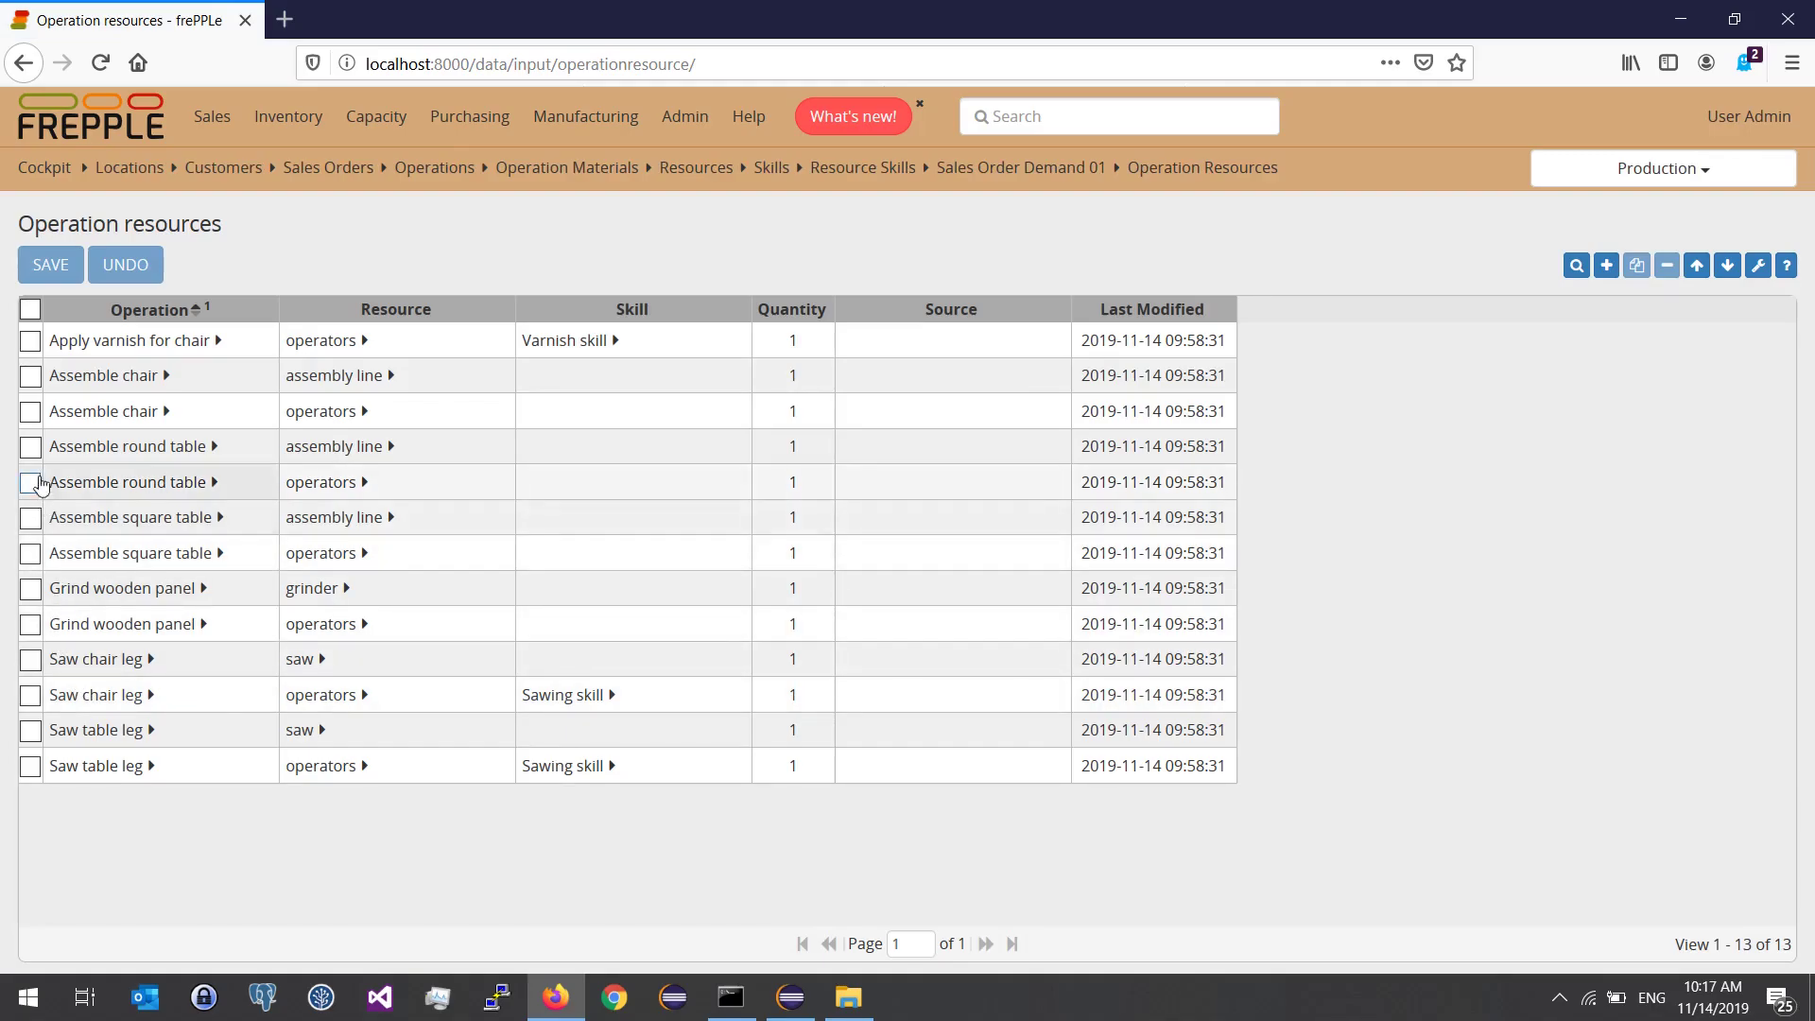
pyautogui.click(29, 448)
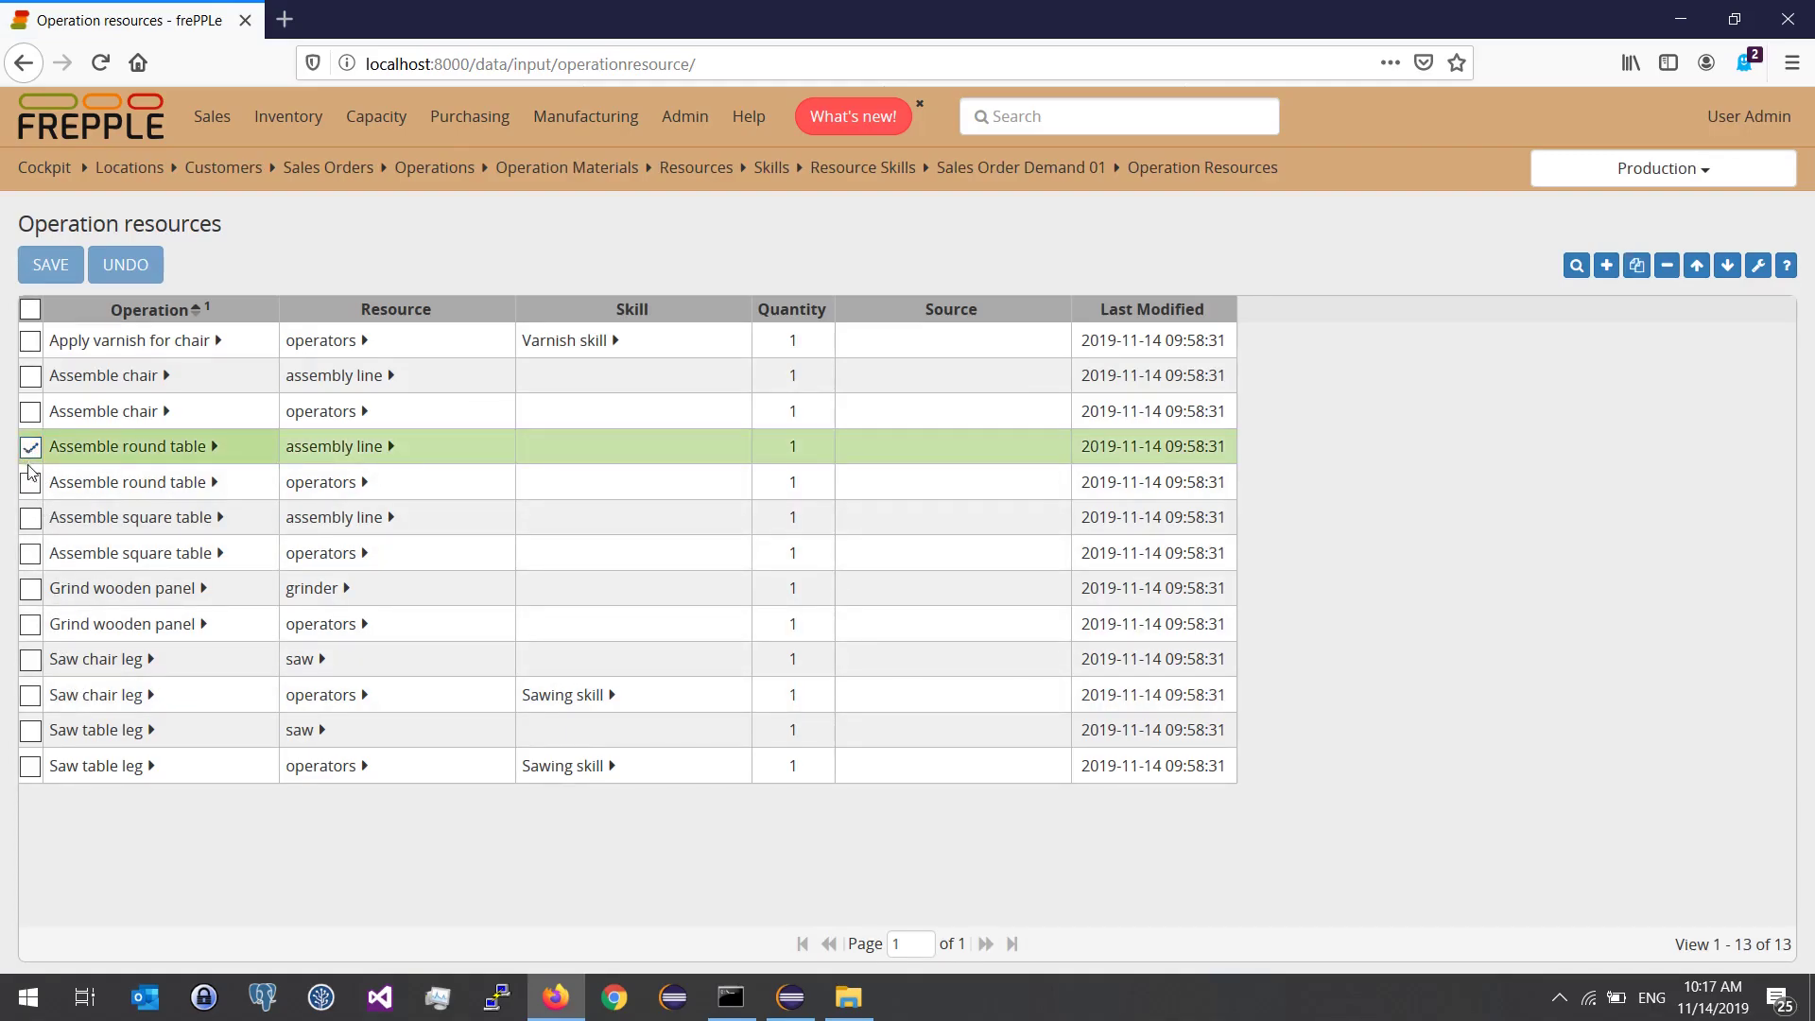
pyautogui.click(30, 487)
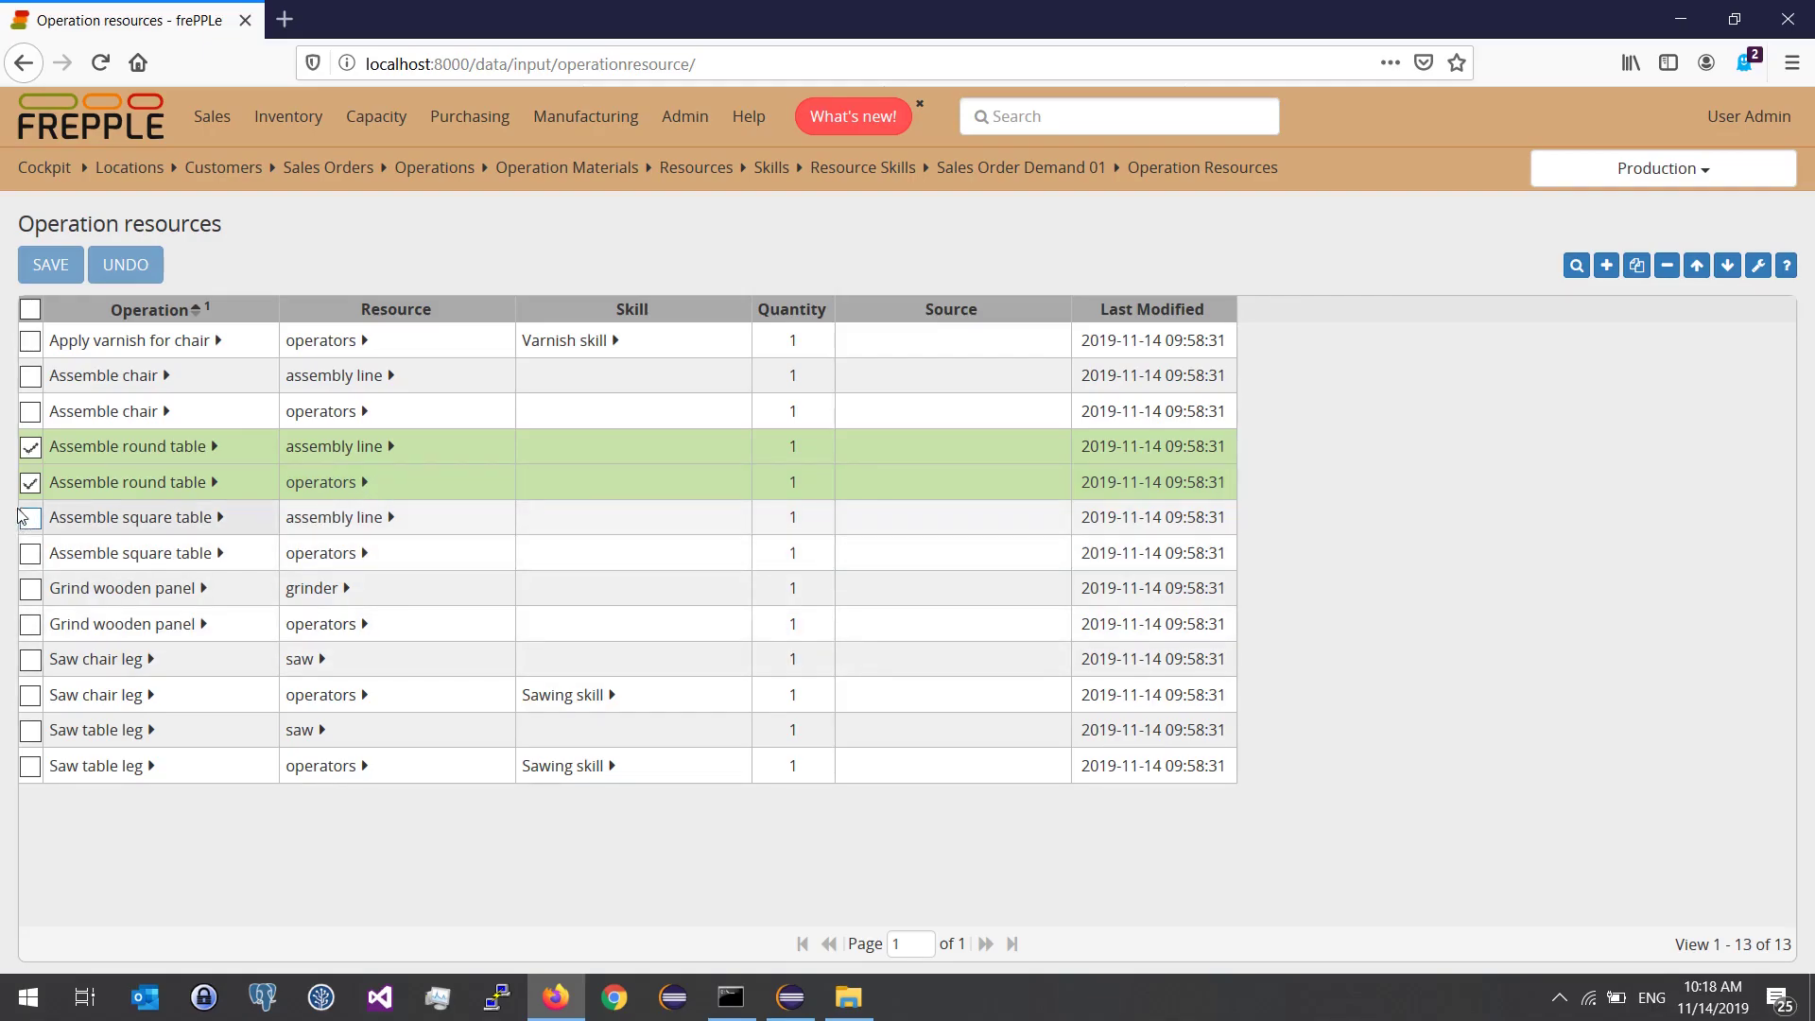
pyautogui.click(28, 734)
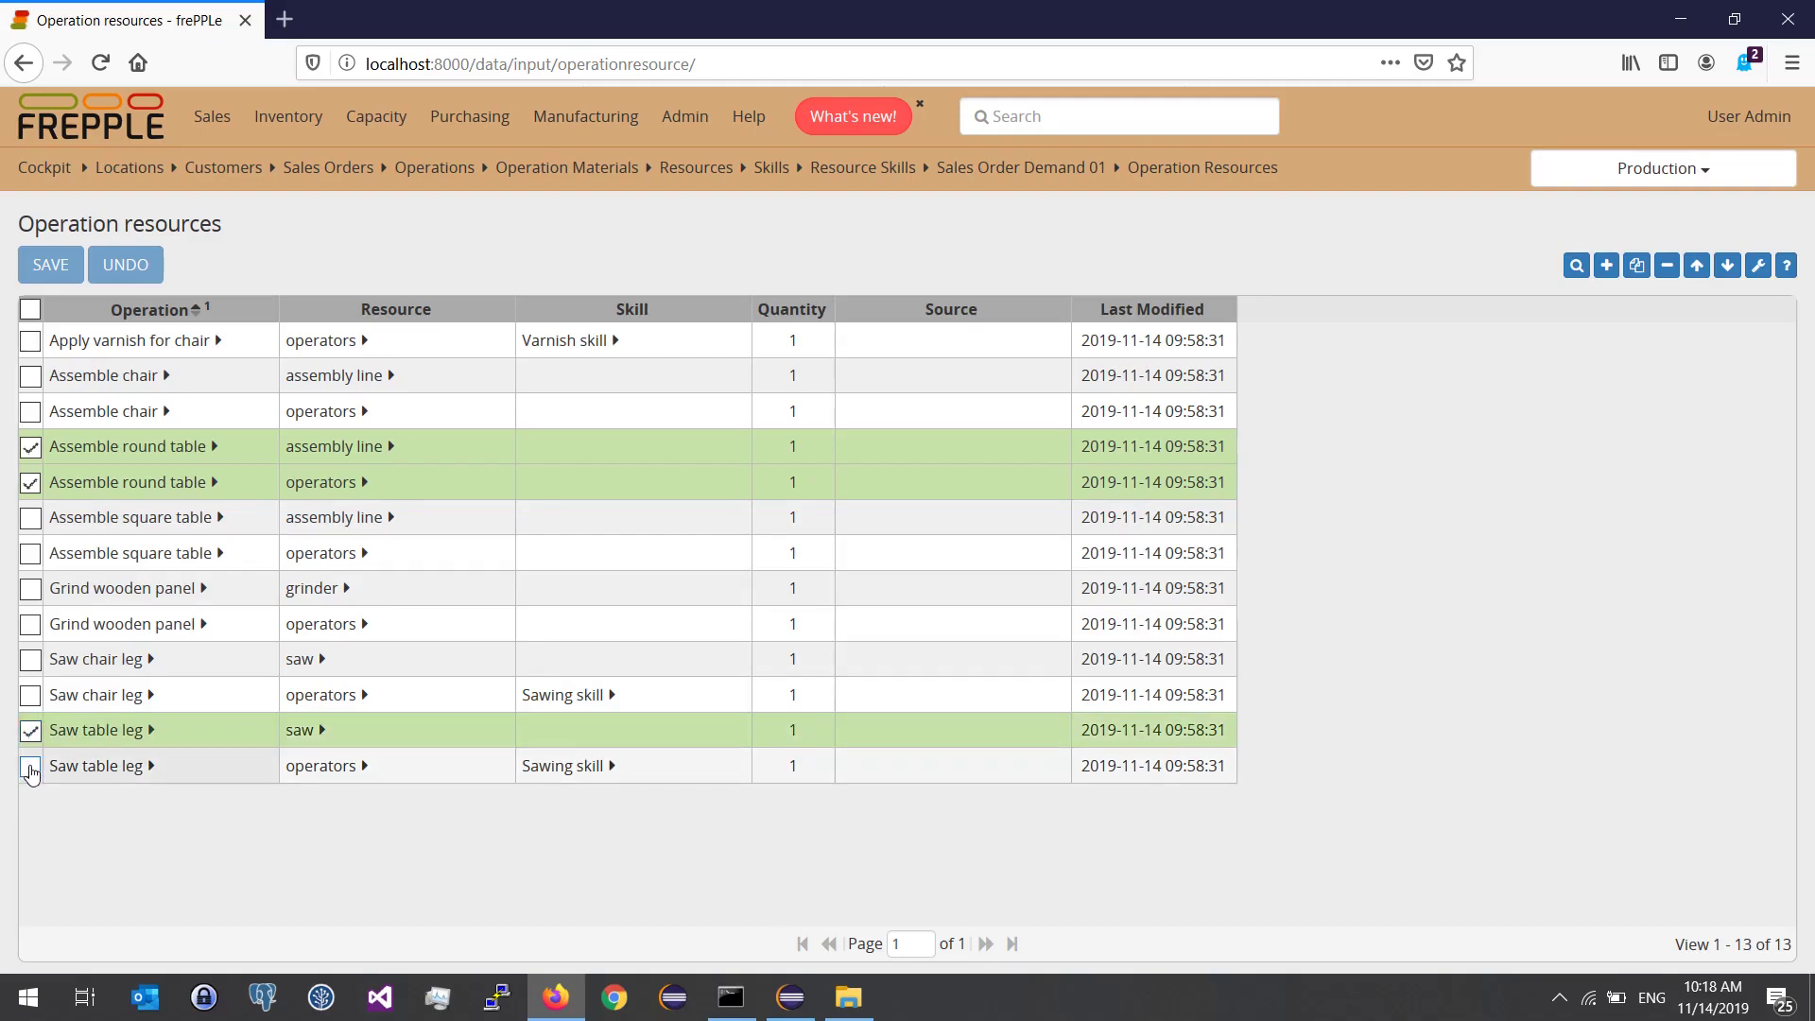
pyautogui.click(29, 767)
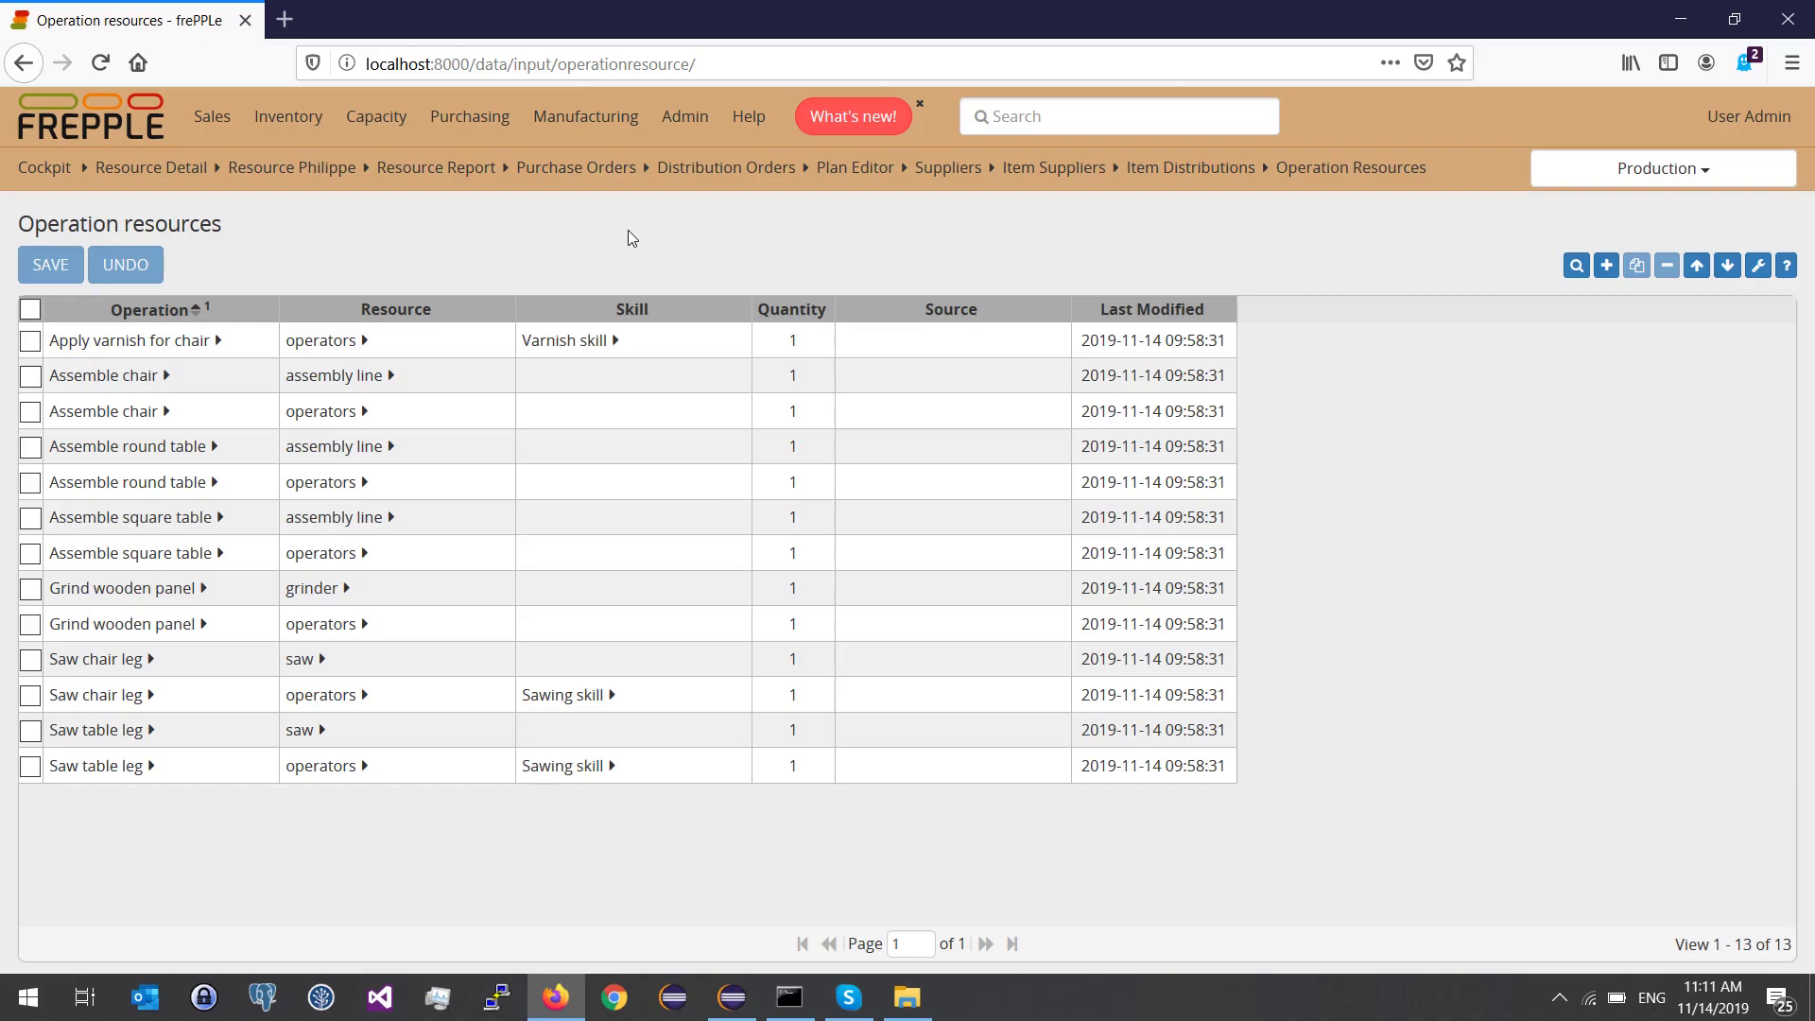
# View the suppliers list, then open the item suppliers list to examine which supplier provides each item
pyautogui.moveTo(472, 118)
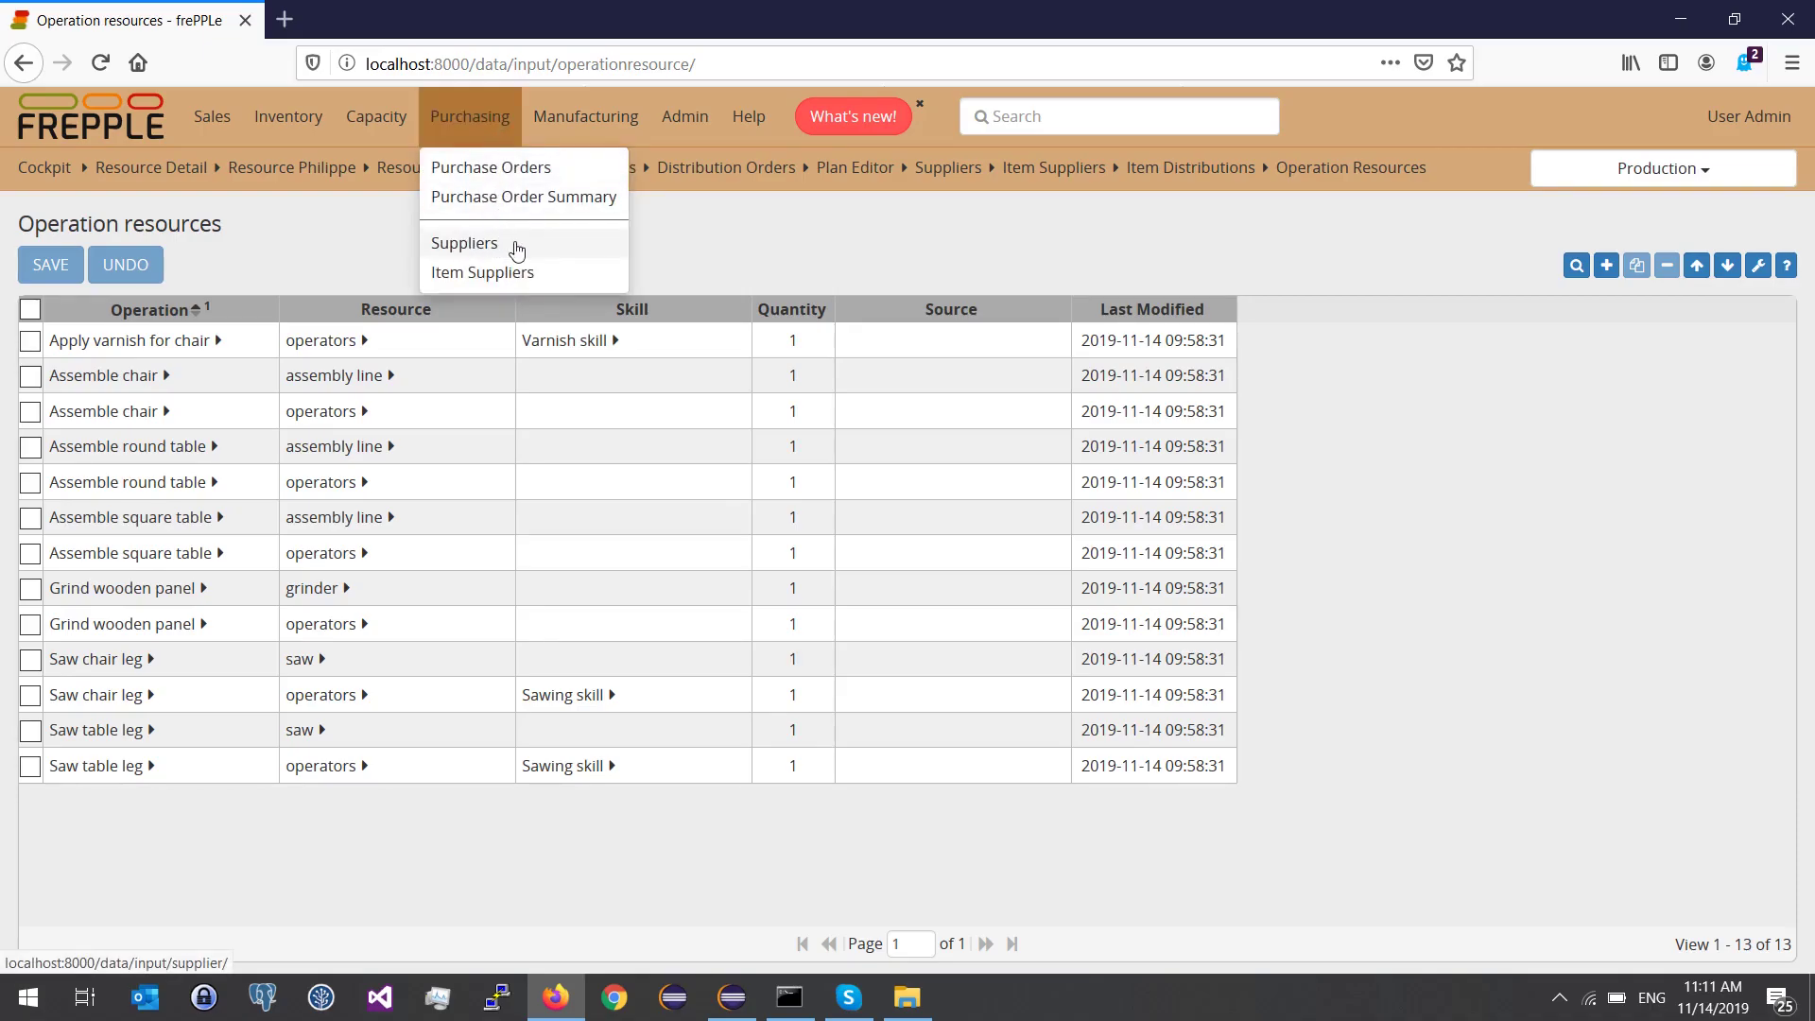
pyautogui.click(517, 248)
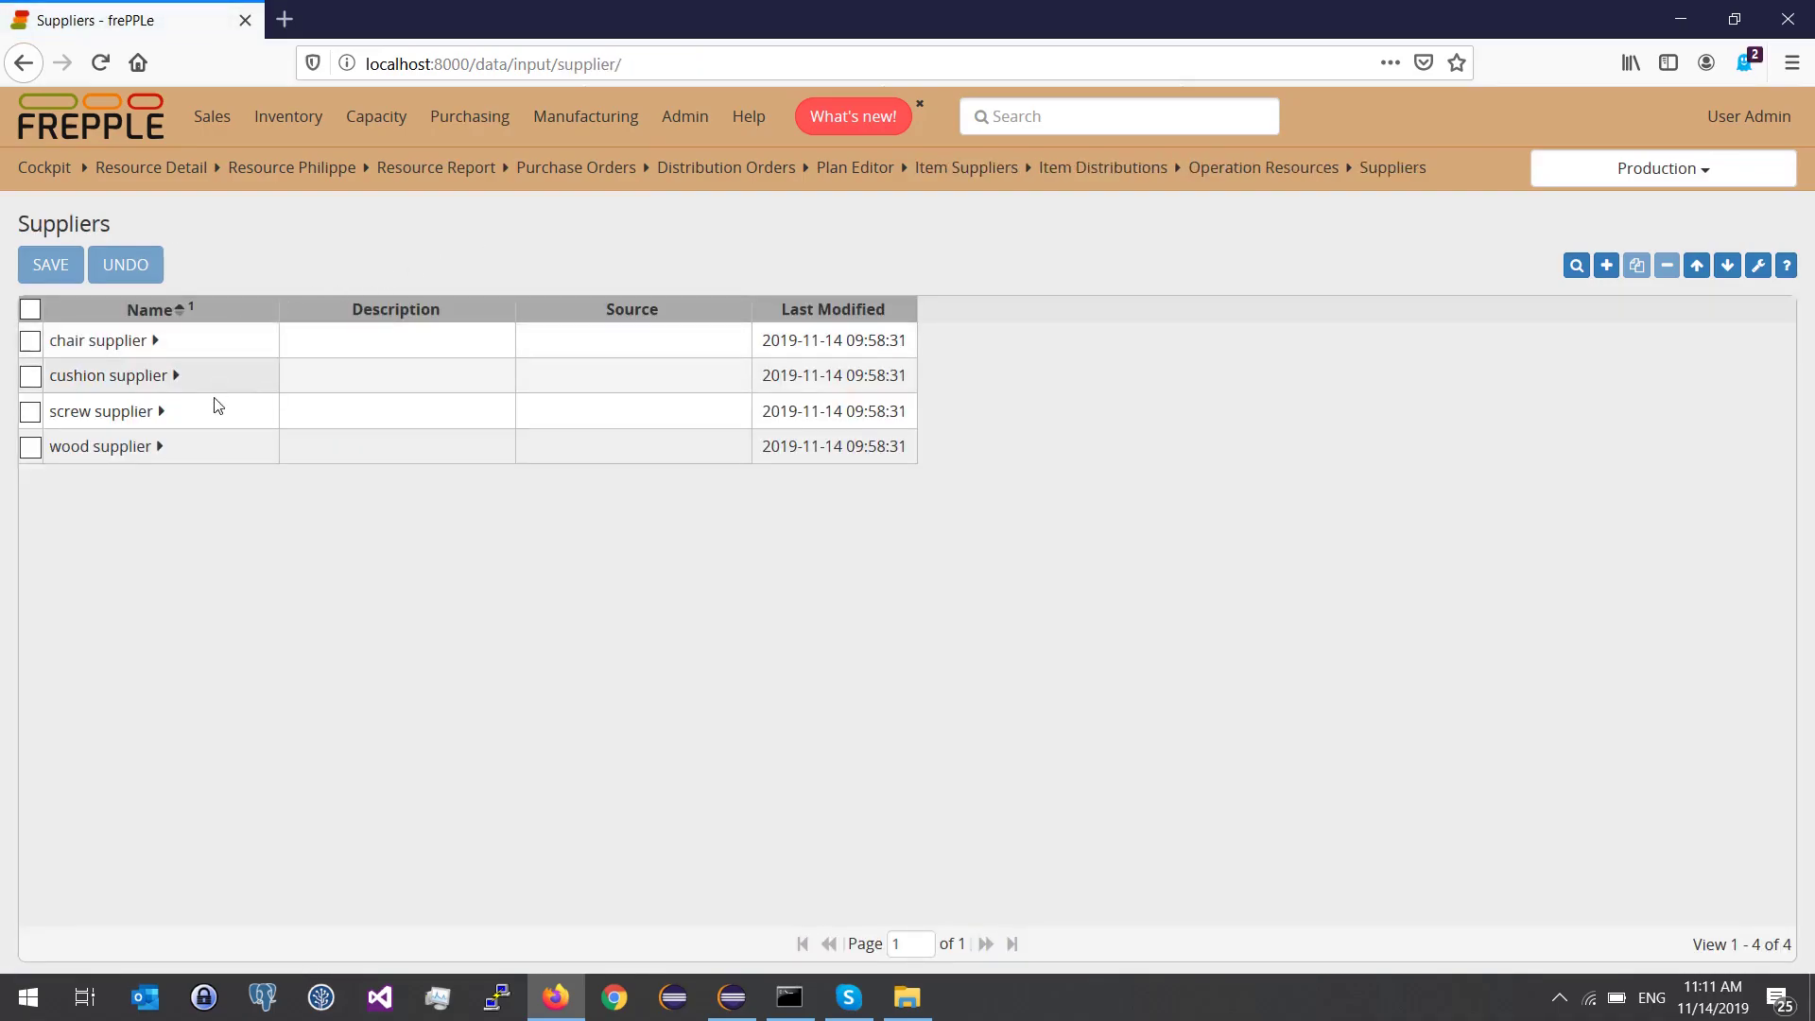
pyautogui.moveTo(470, 115)
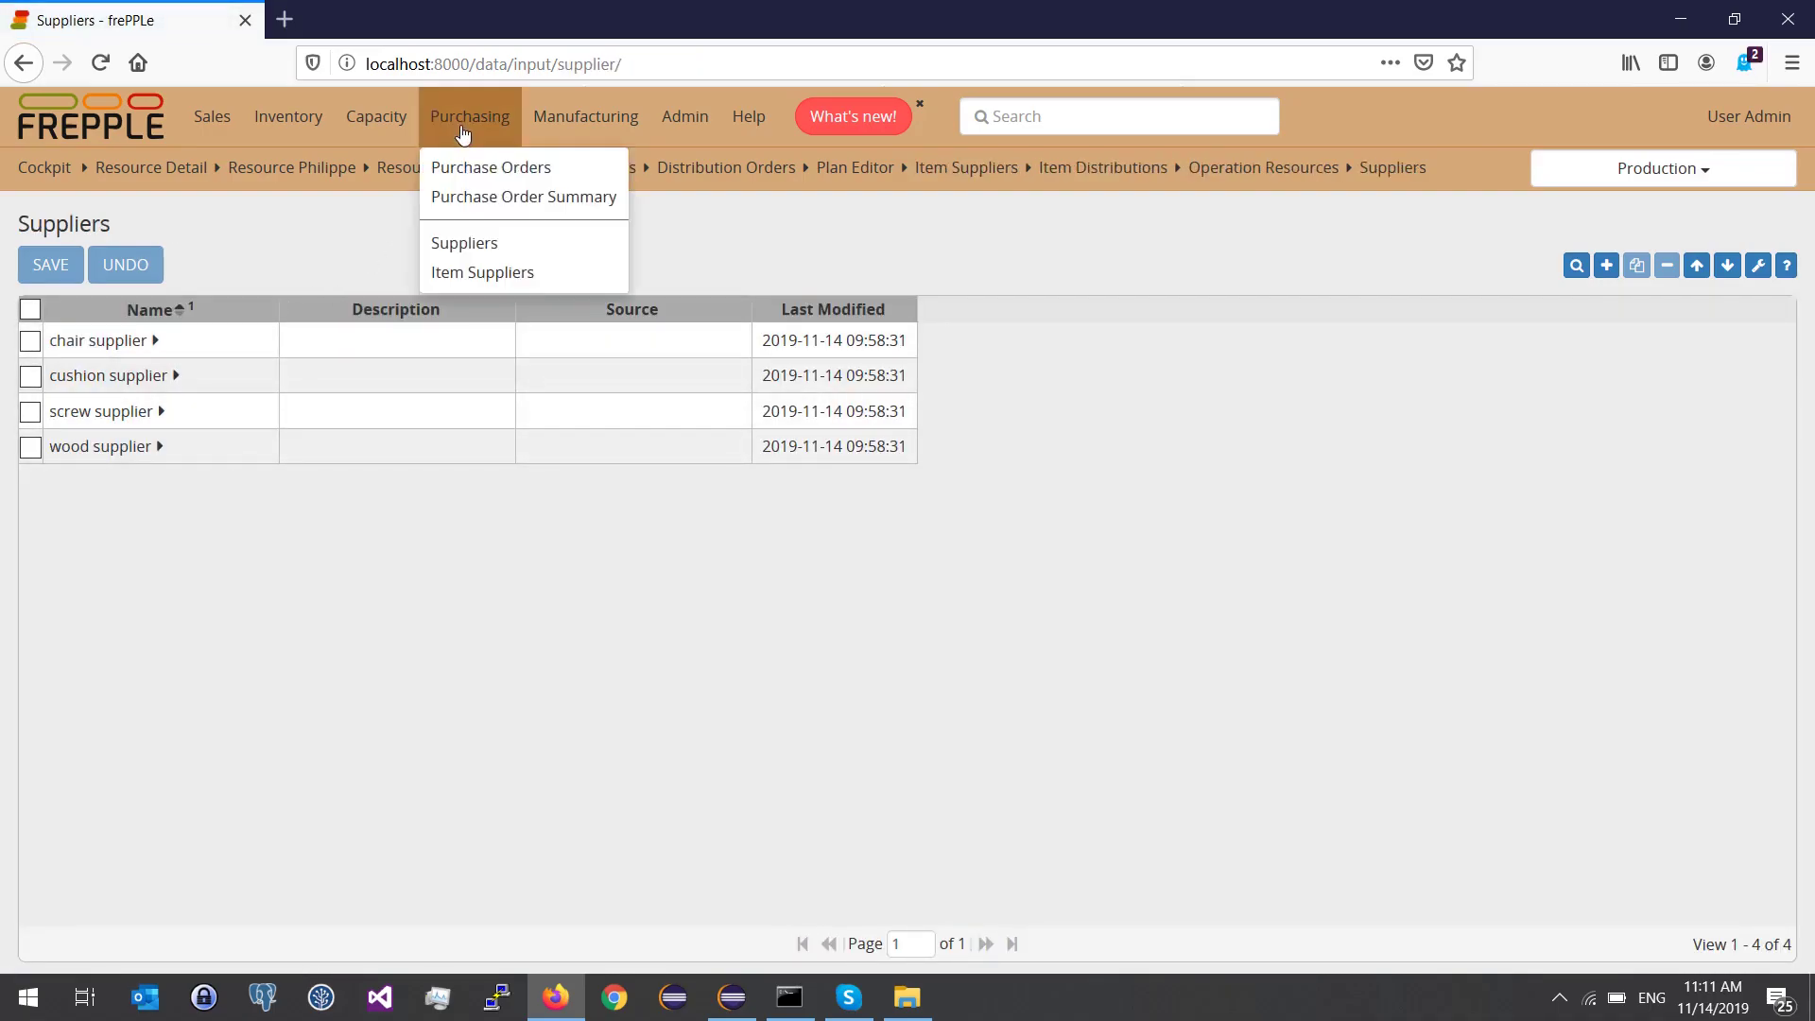
pyautogui.click(473, 272)
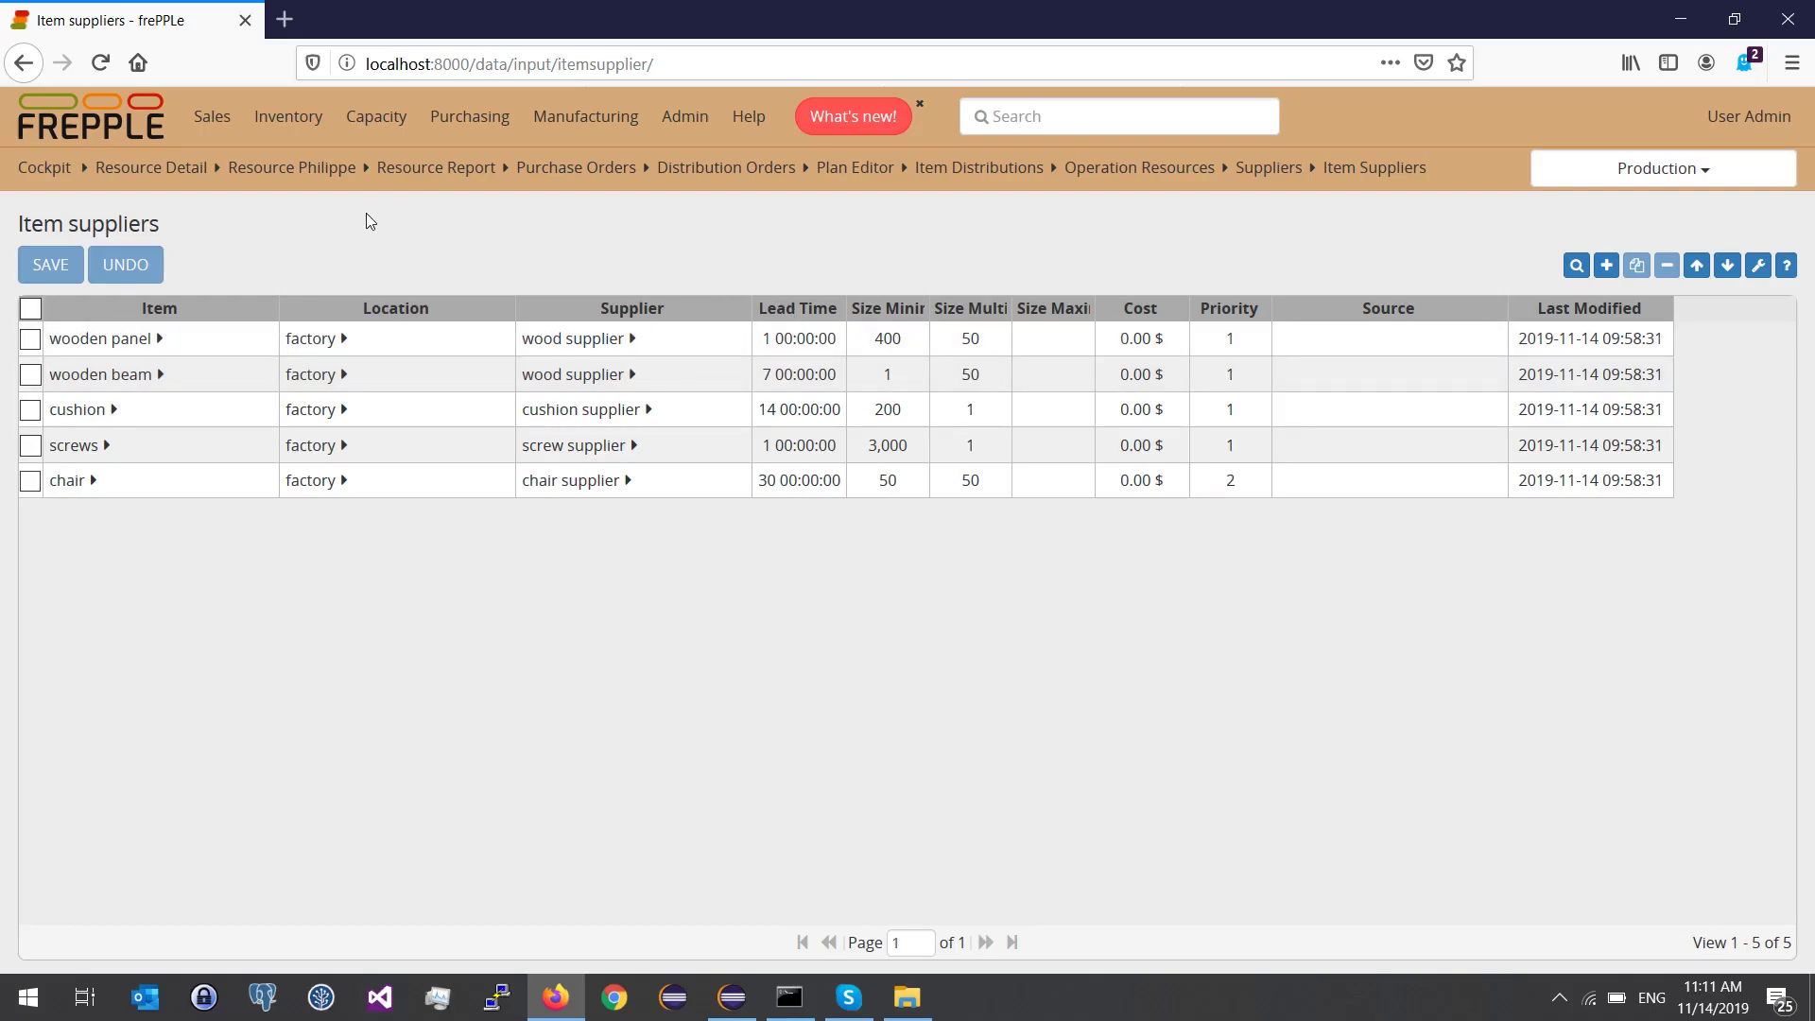
# Open the item distributions list and select the two All items rows that ship from the warehouse to shop 1 and shop 2
pyautogui.moveTo(293, 132)
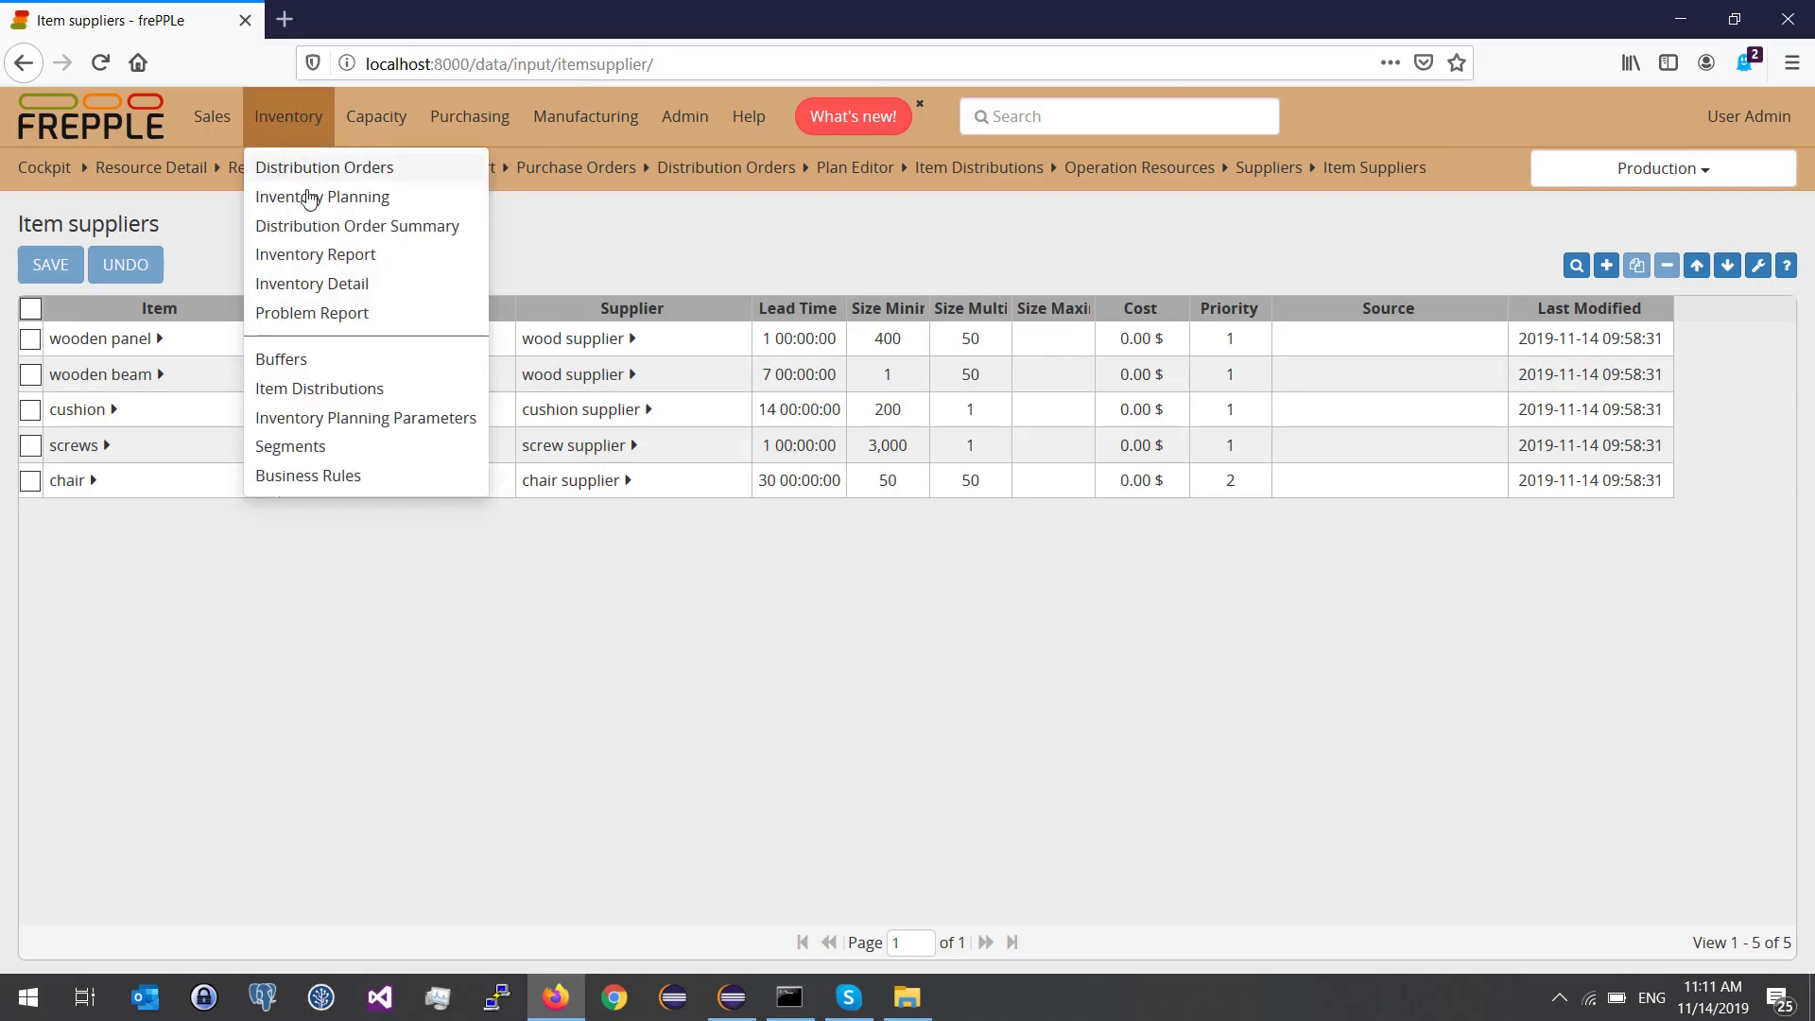
pyautogui.click(330, 387)
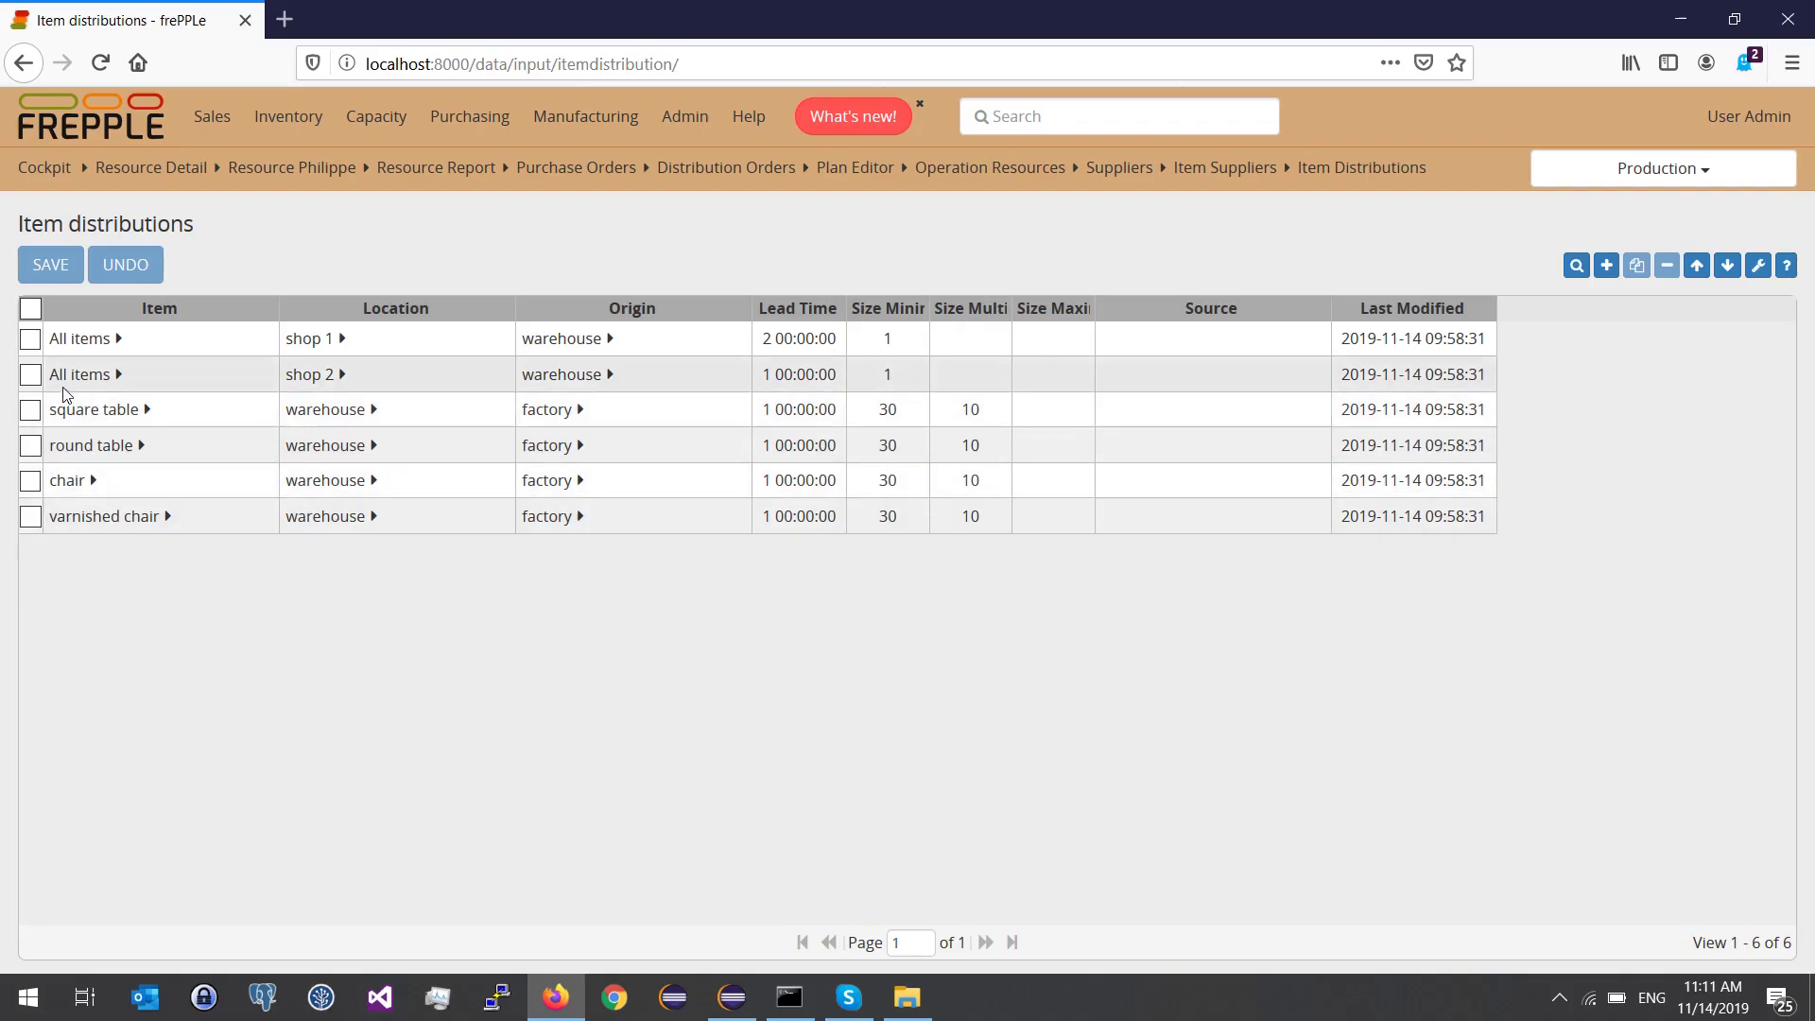
pyautogui.click(36, 377)
pyautogui.click(32, 340)
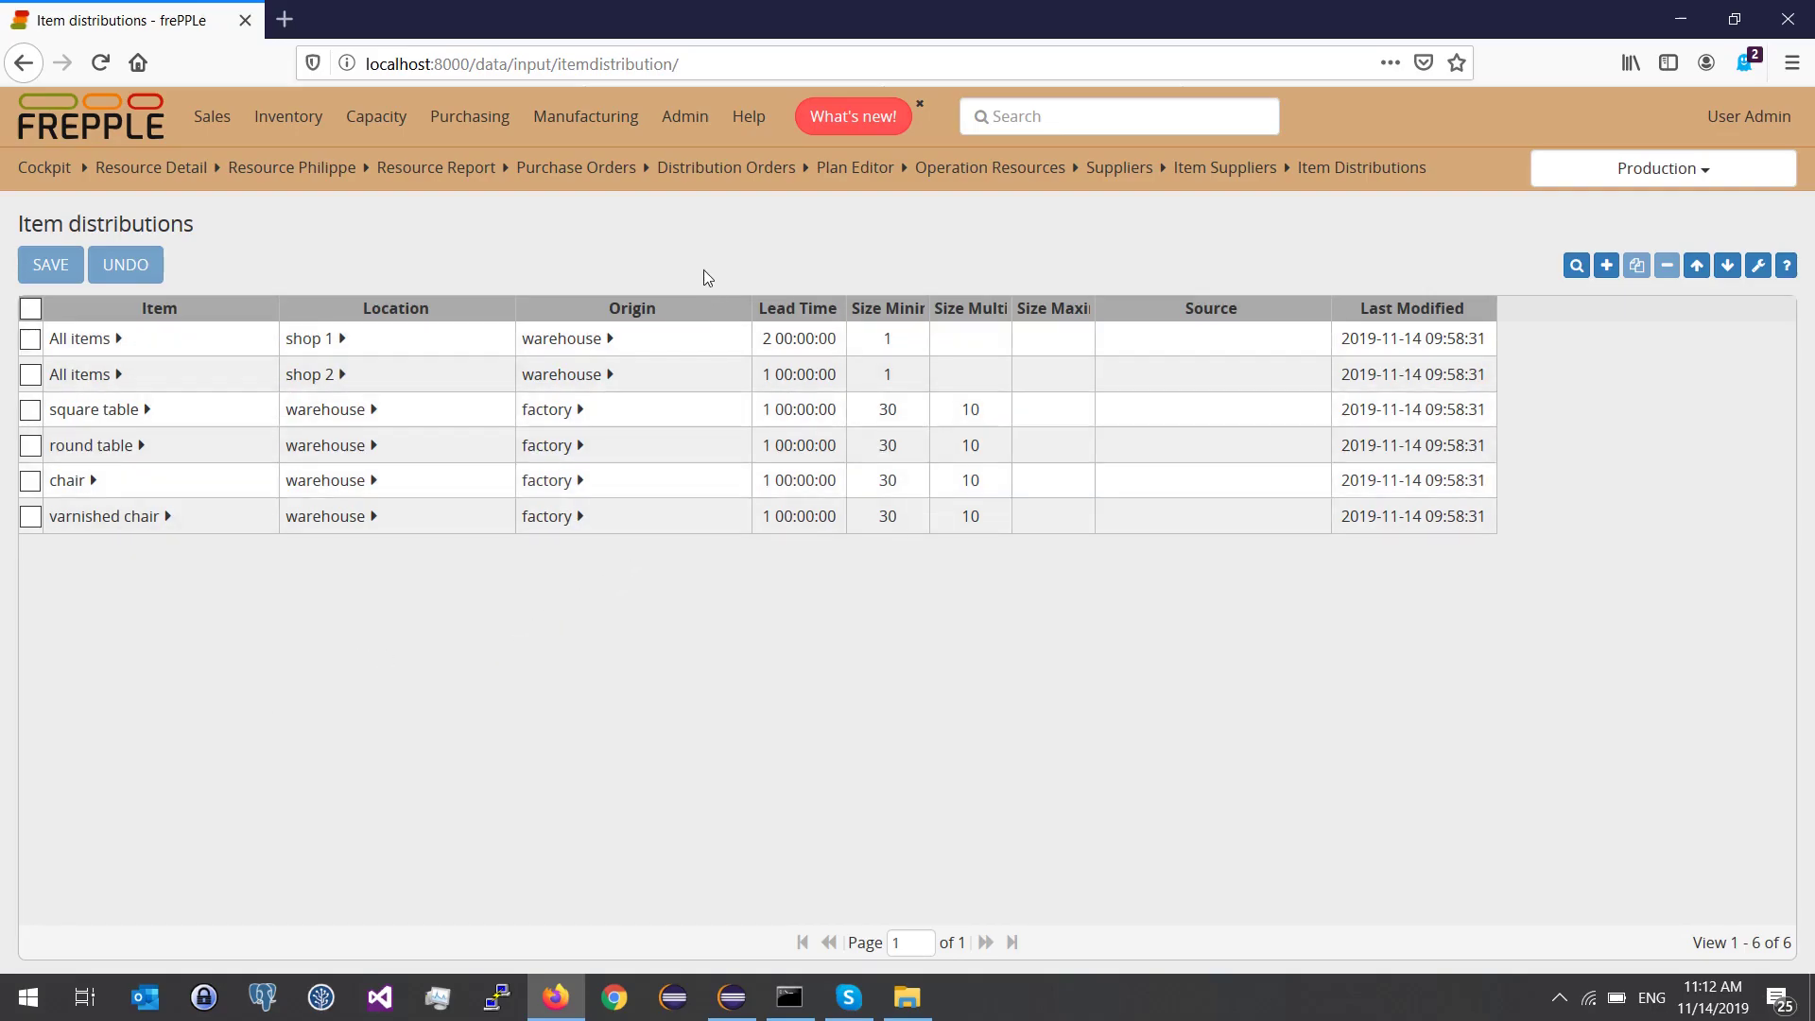
# Launch a constrained plan run that generates the supply plan with the capacity, lead time and release fence constraints
pyautogui.click(687, 140)
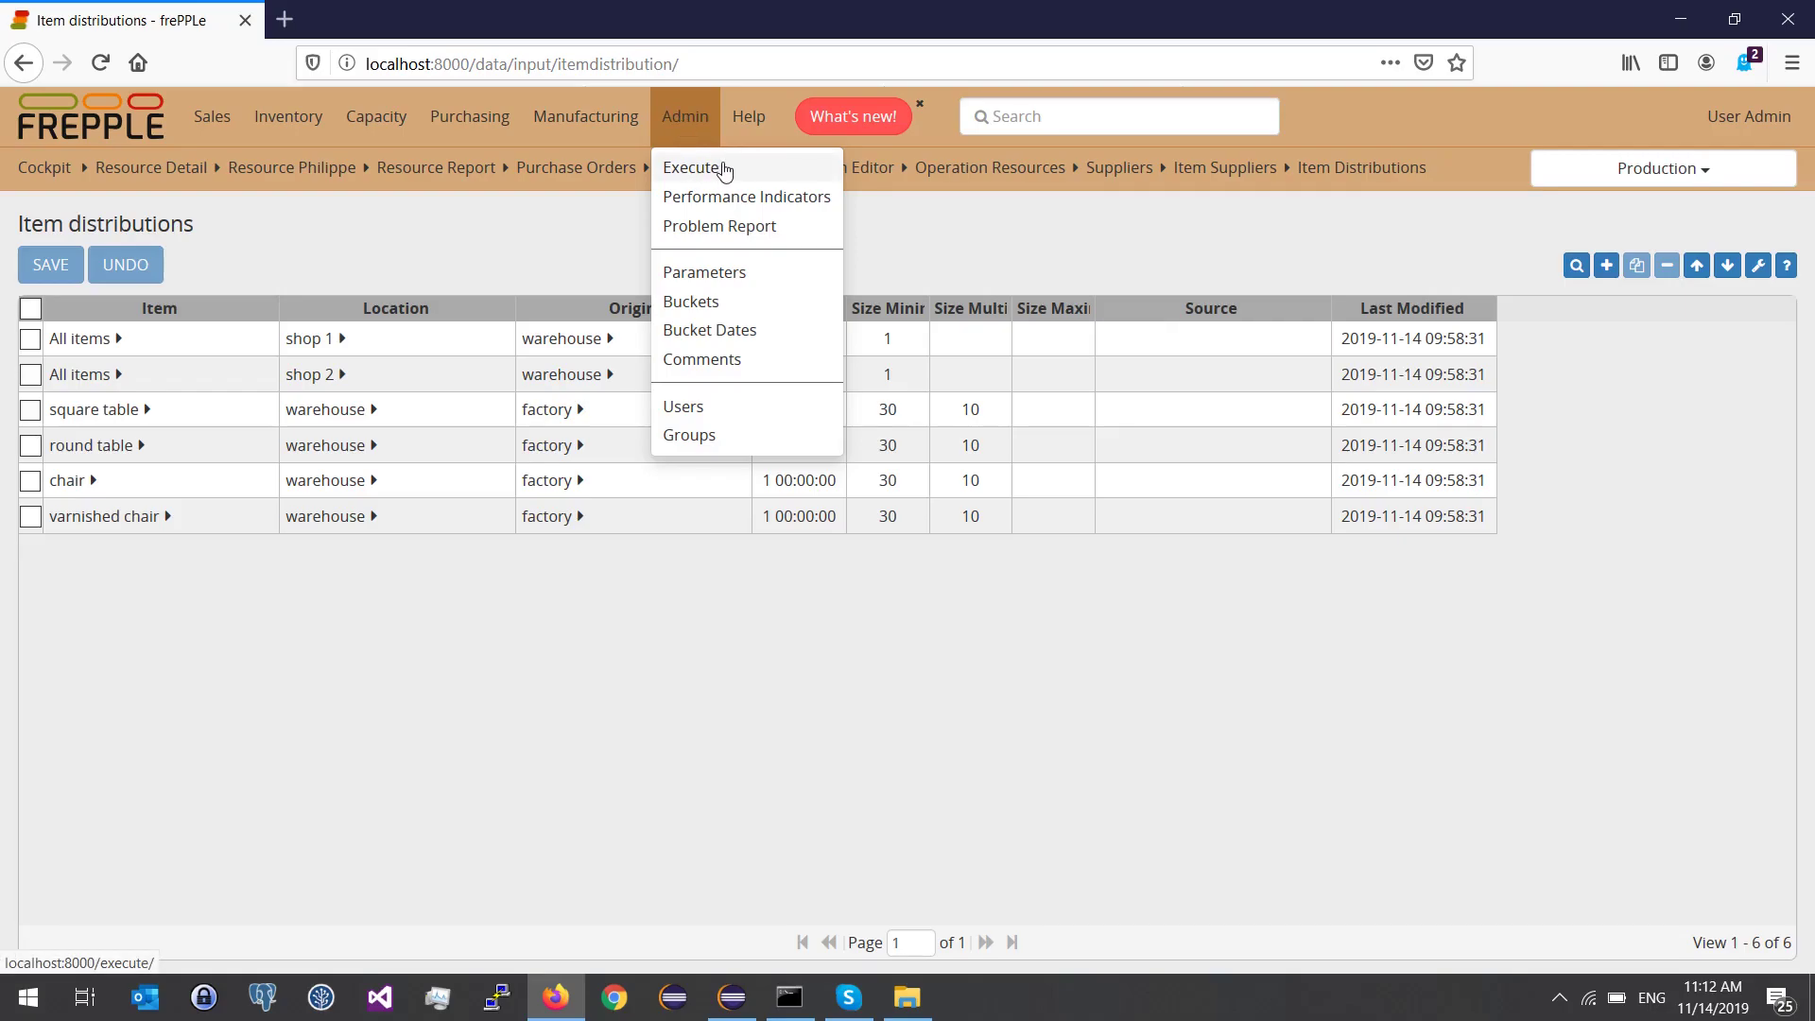
pyautogui.click(704, 172)
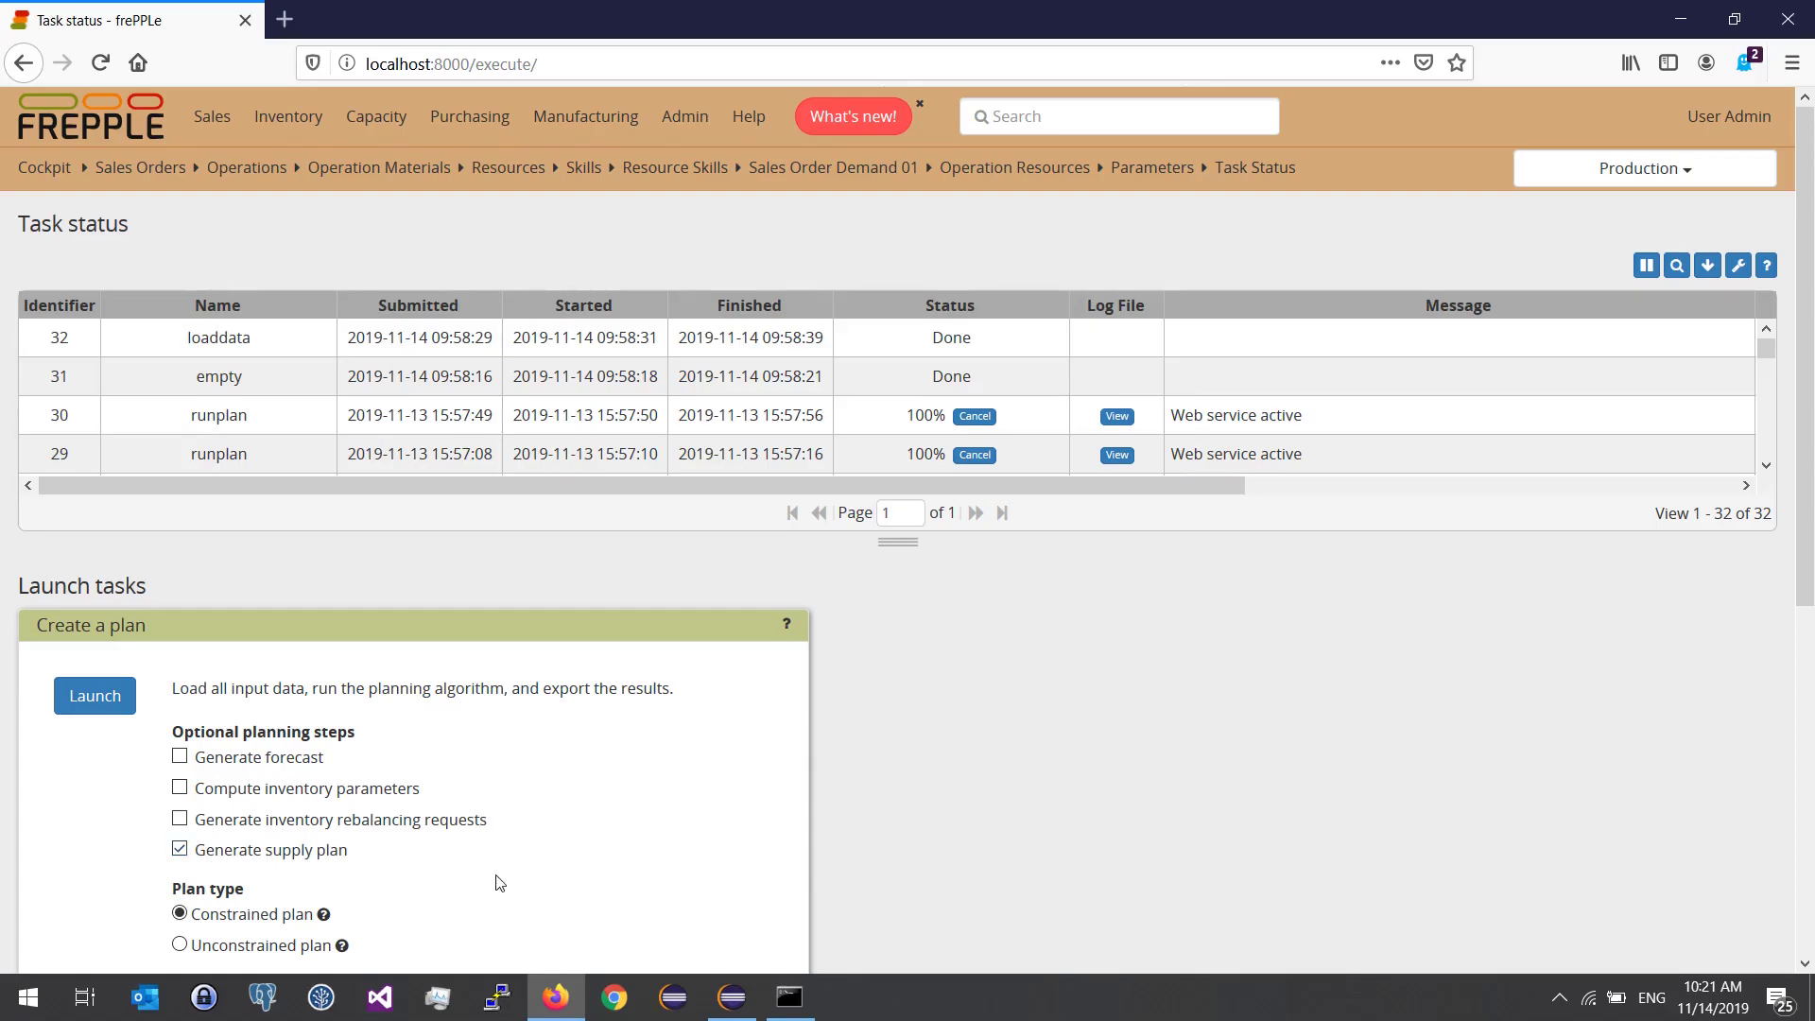
pyautogui.scroll(-2, 499, 883)
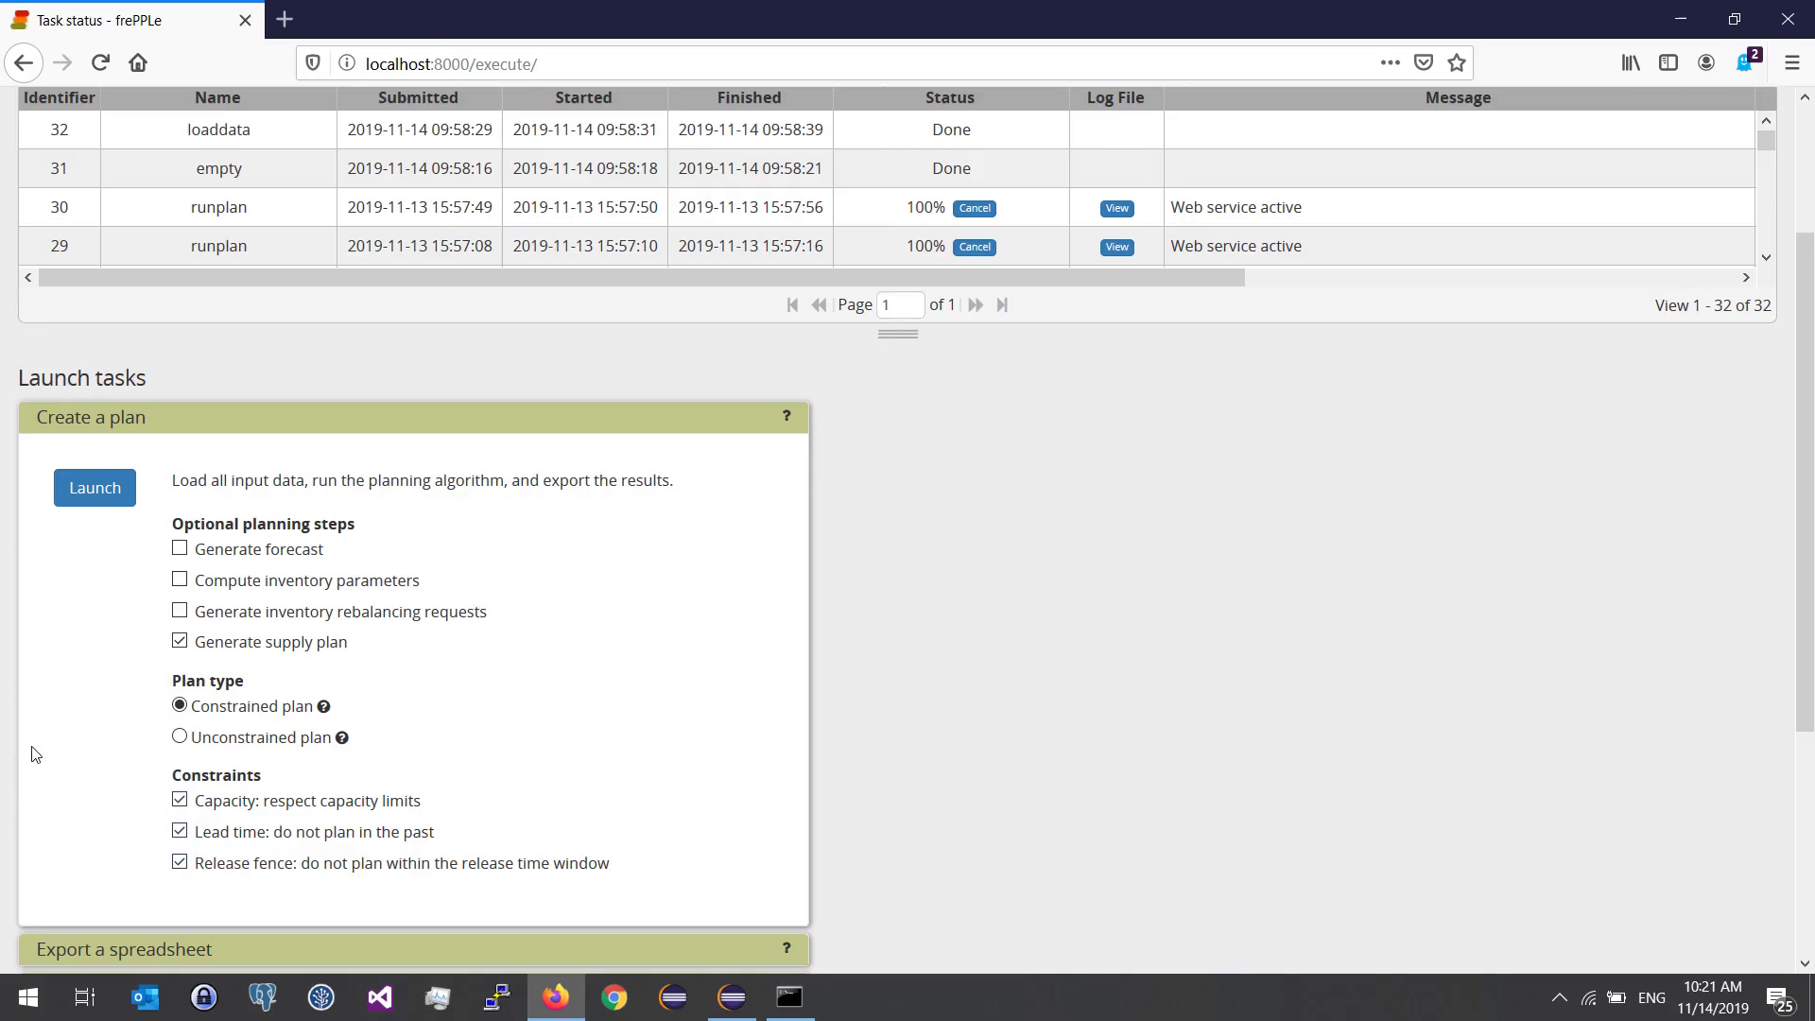
pyautogui.click(98, 492)
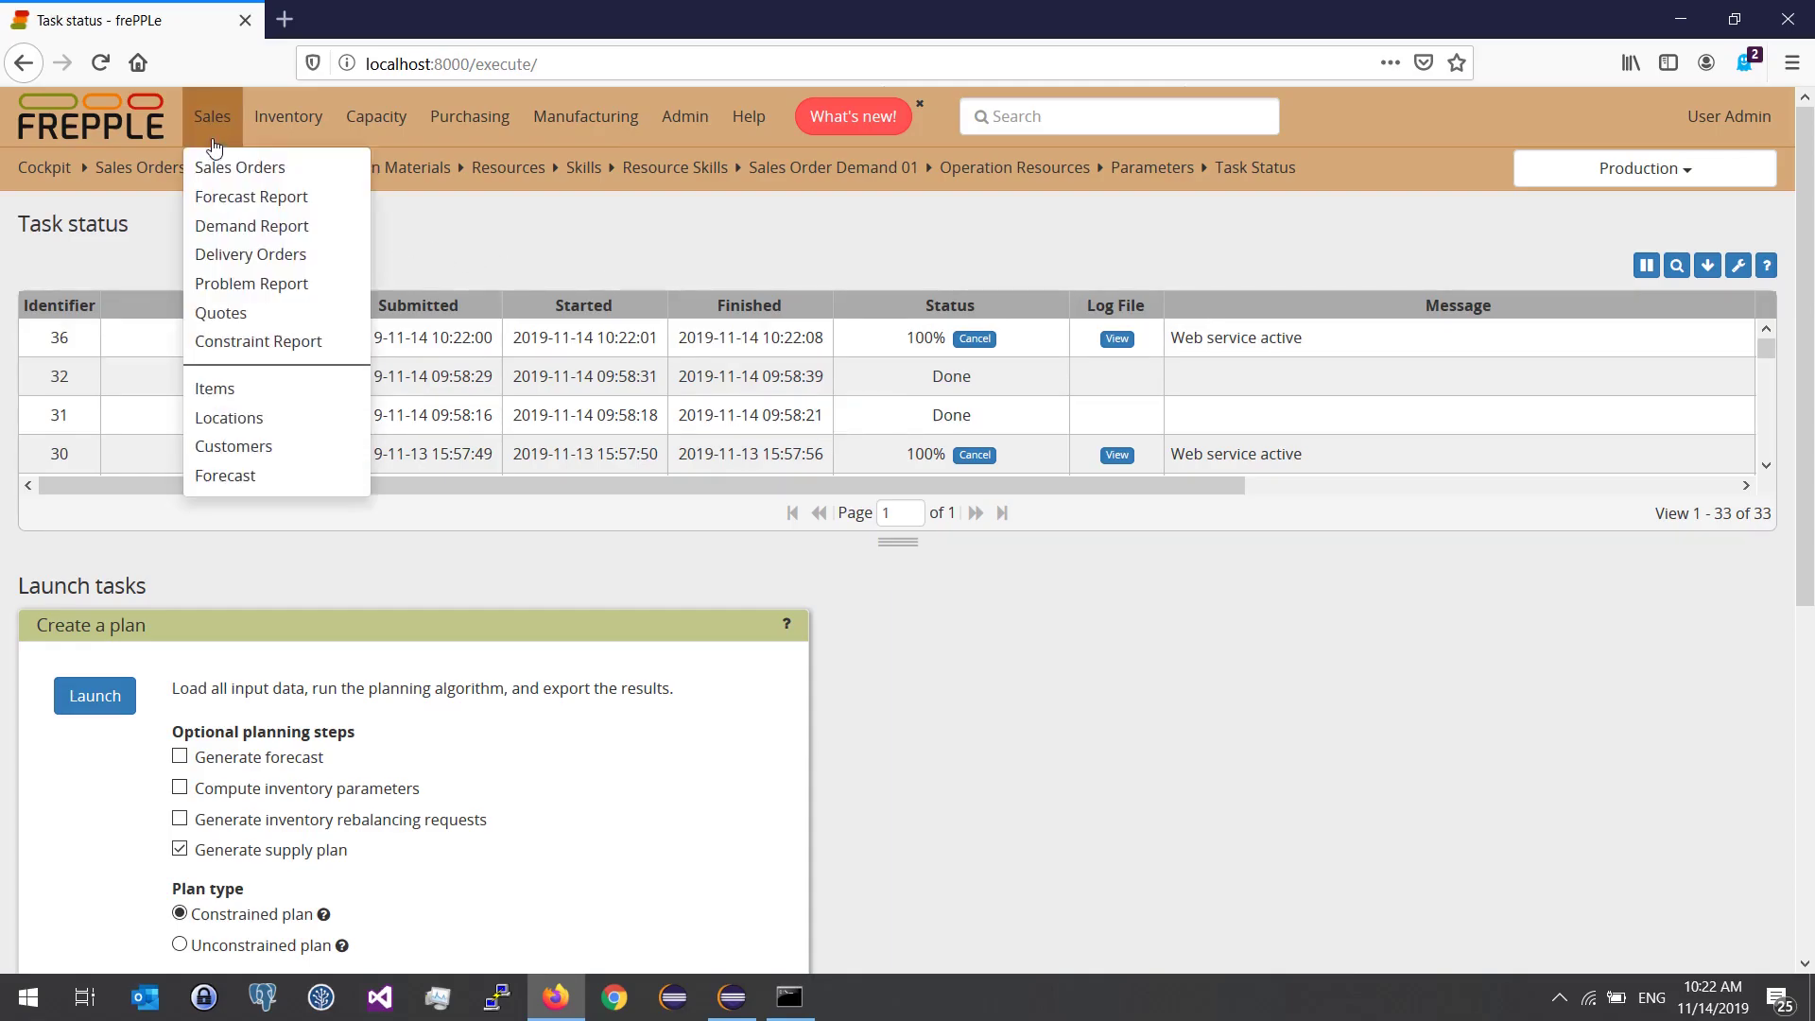
# Open the sales orders list to check the delays and widen the Planned Quantity column to show its full heading
pyautogui.click(220, 167)
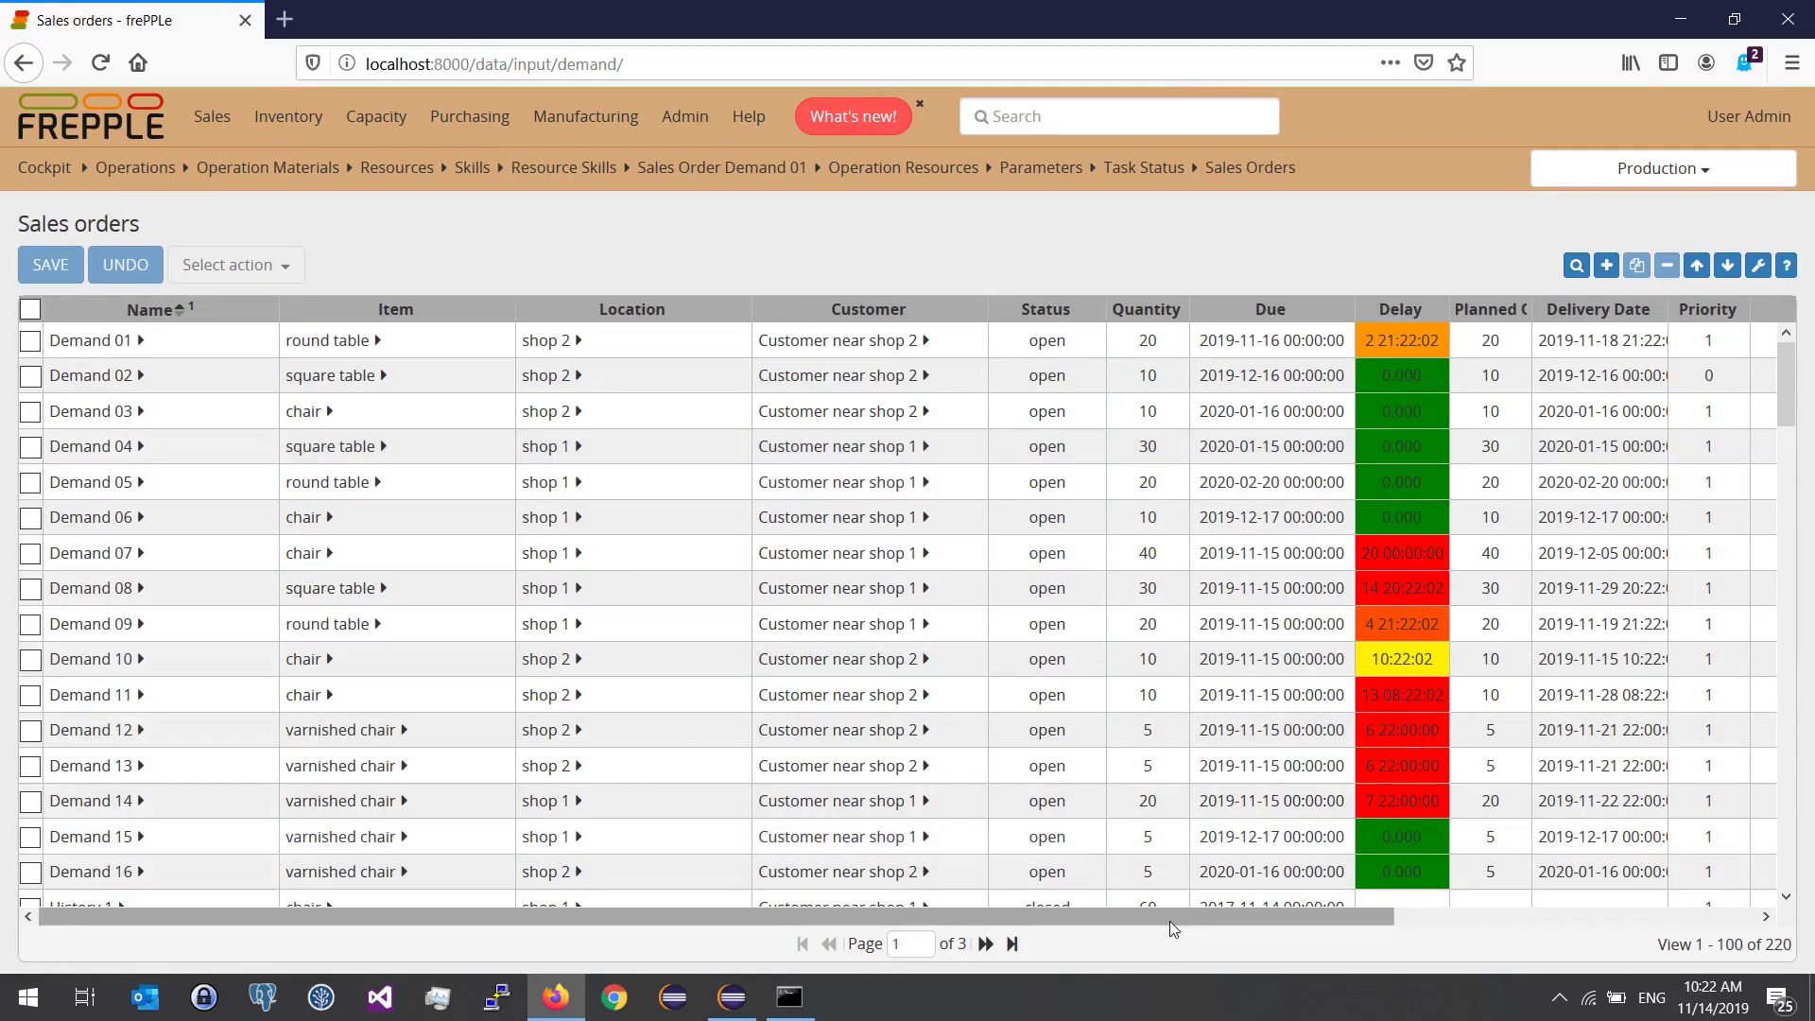
pyautogui.moveTo(1177, 925); pyautogui.dragTo(1303, 925)
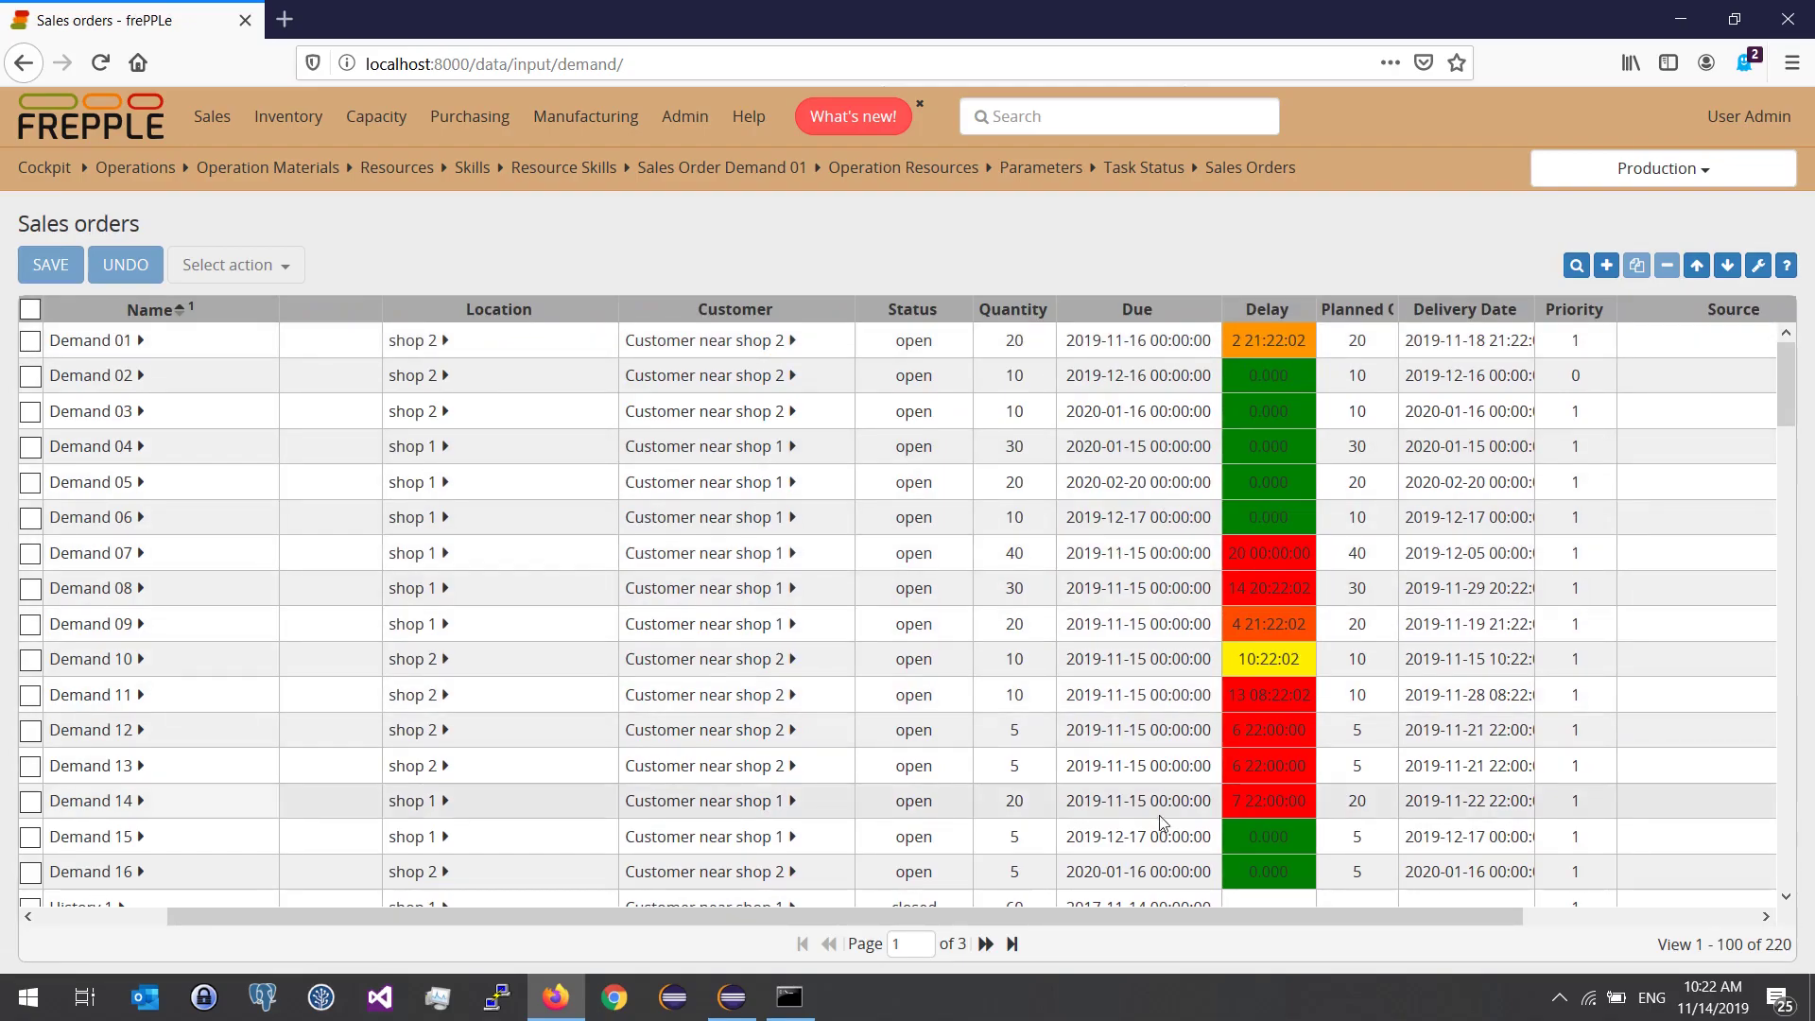
pyautogui.moveTo(1223, 911); pyautogui.dragTo(1232, 909)
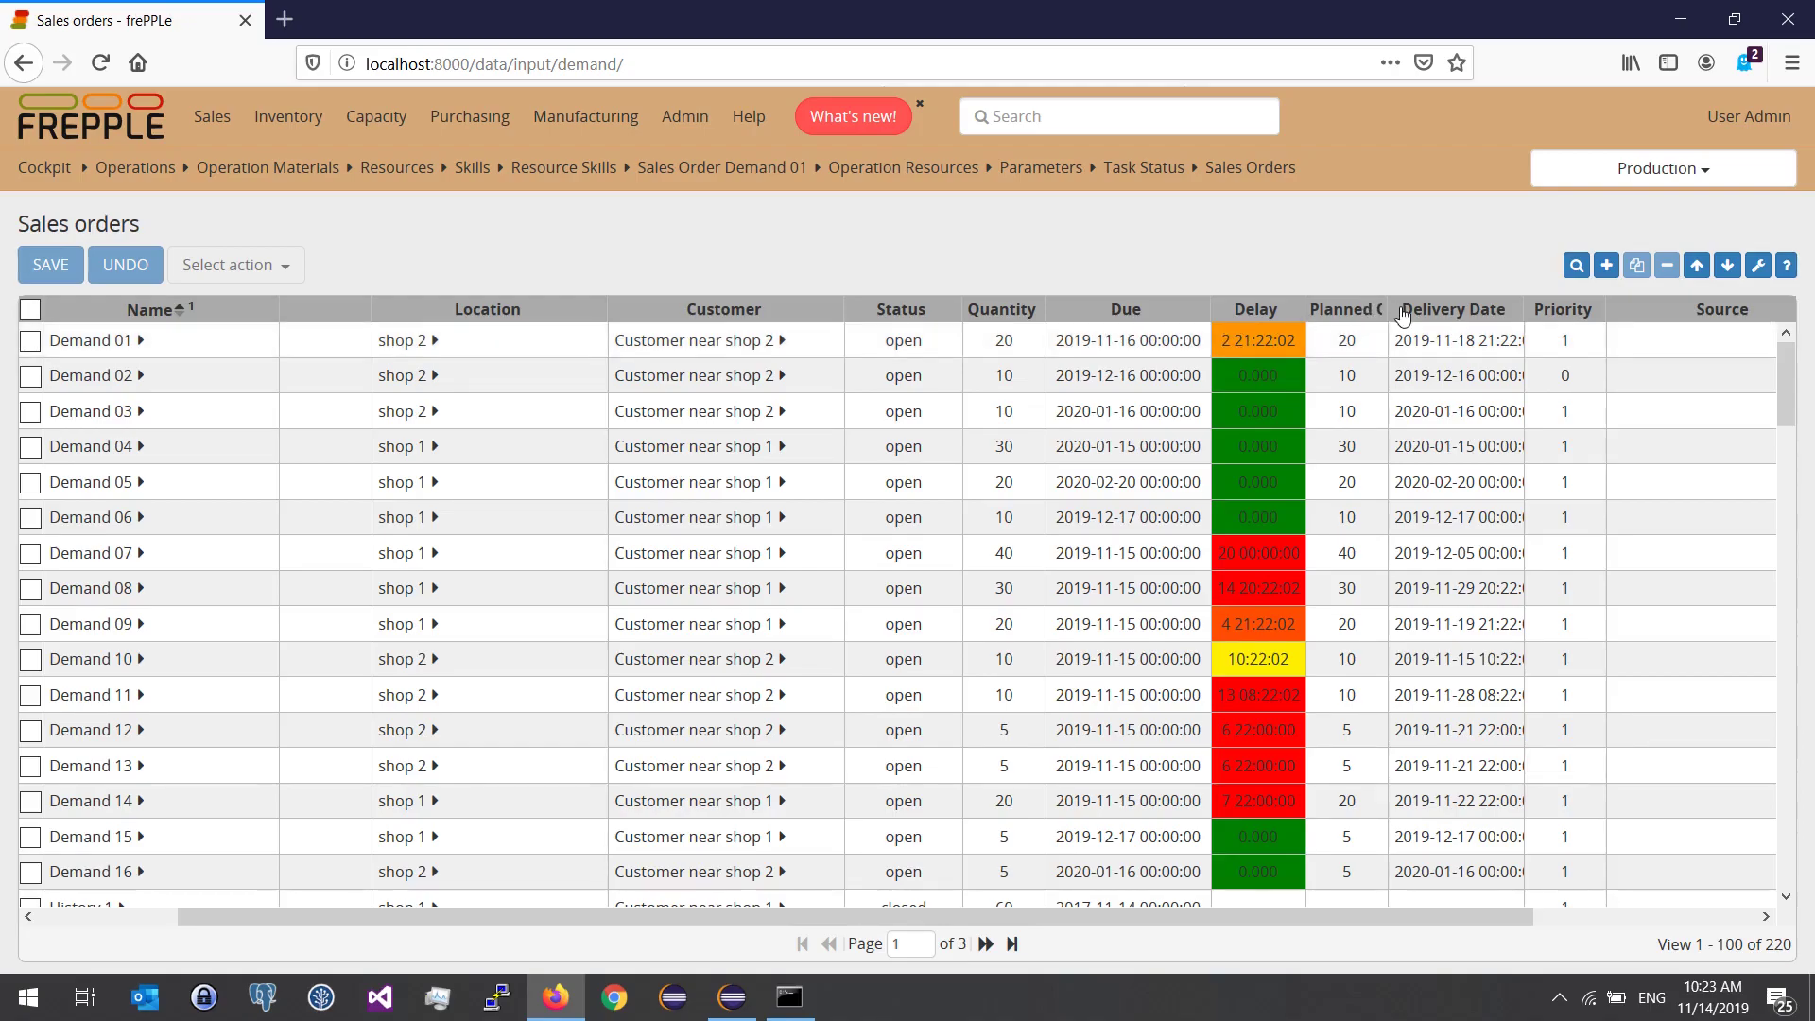
pyautogui.moveTo(1386, 307); pyautogui.dragTo(1444, 308)
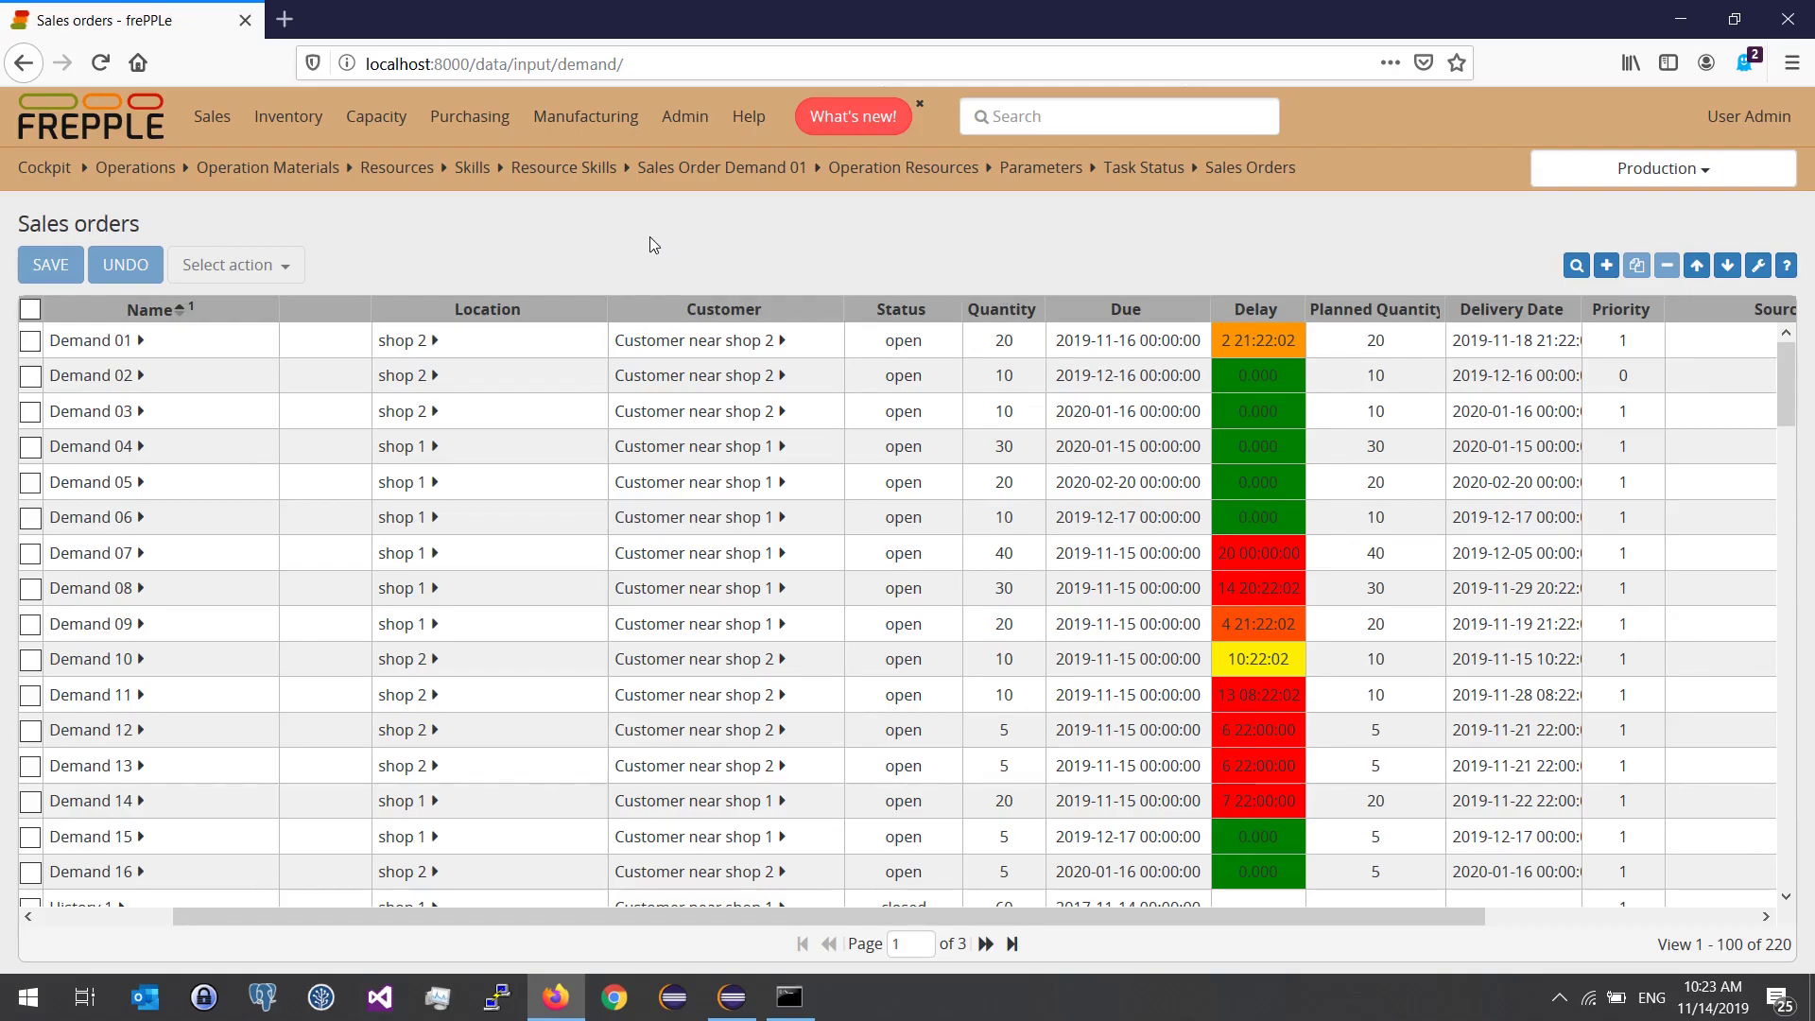
# Open the manufacturing orders list and sort it by start date in ascending order
pyautogui.moveTo(619, 138)
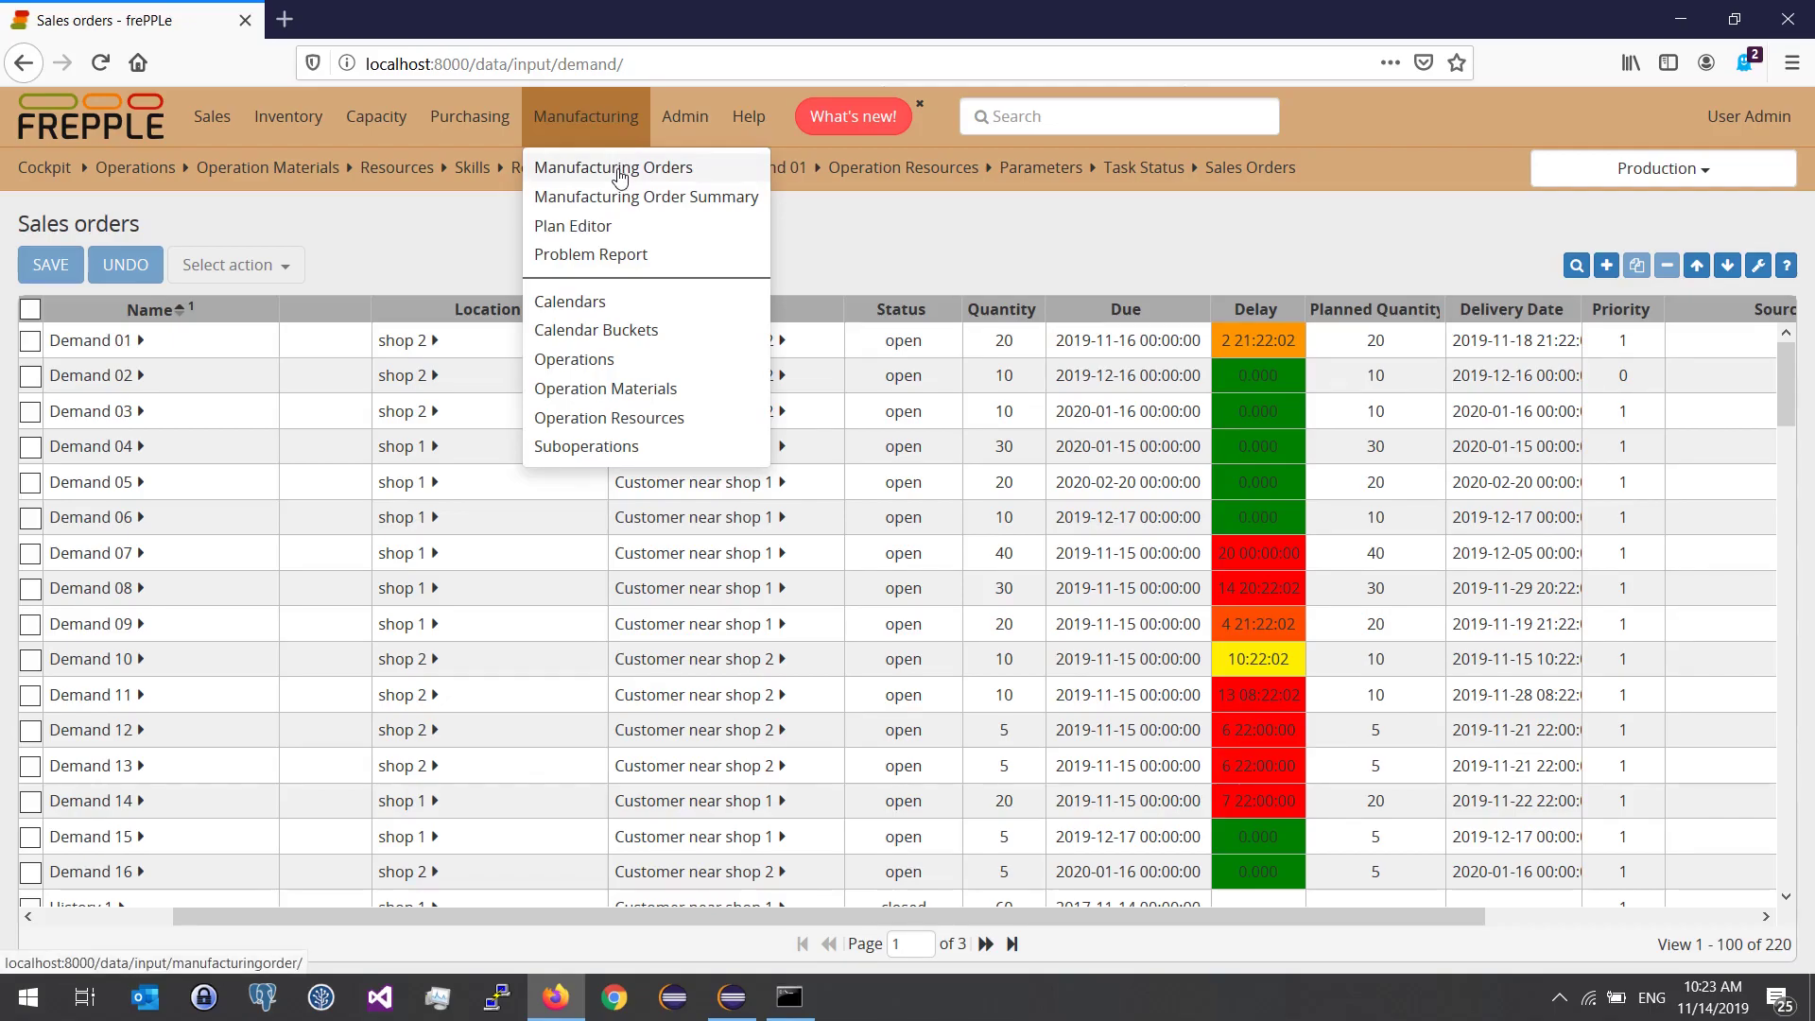
pyautogui.click(617, 170)
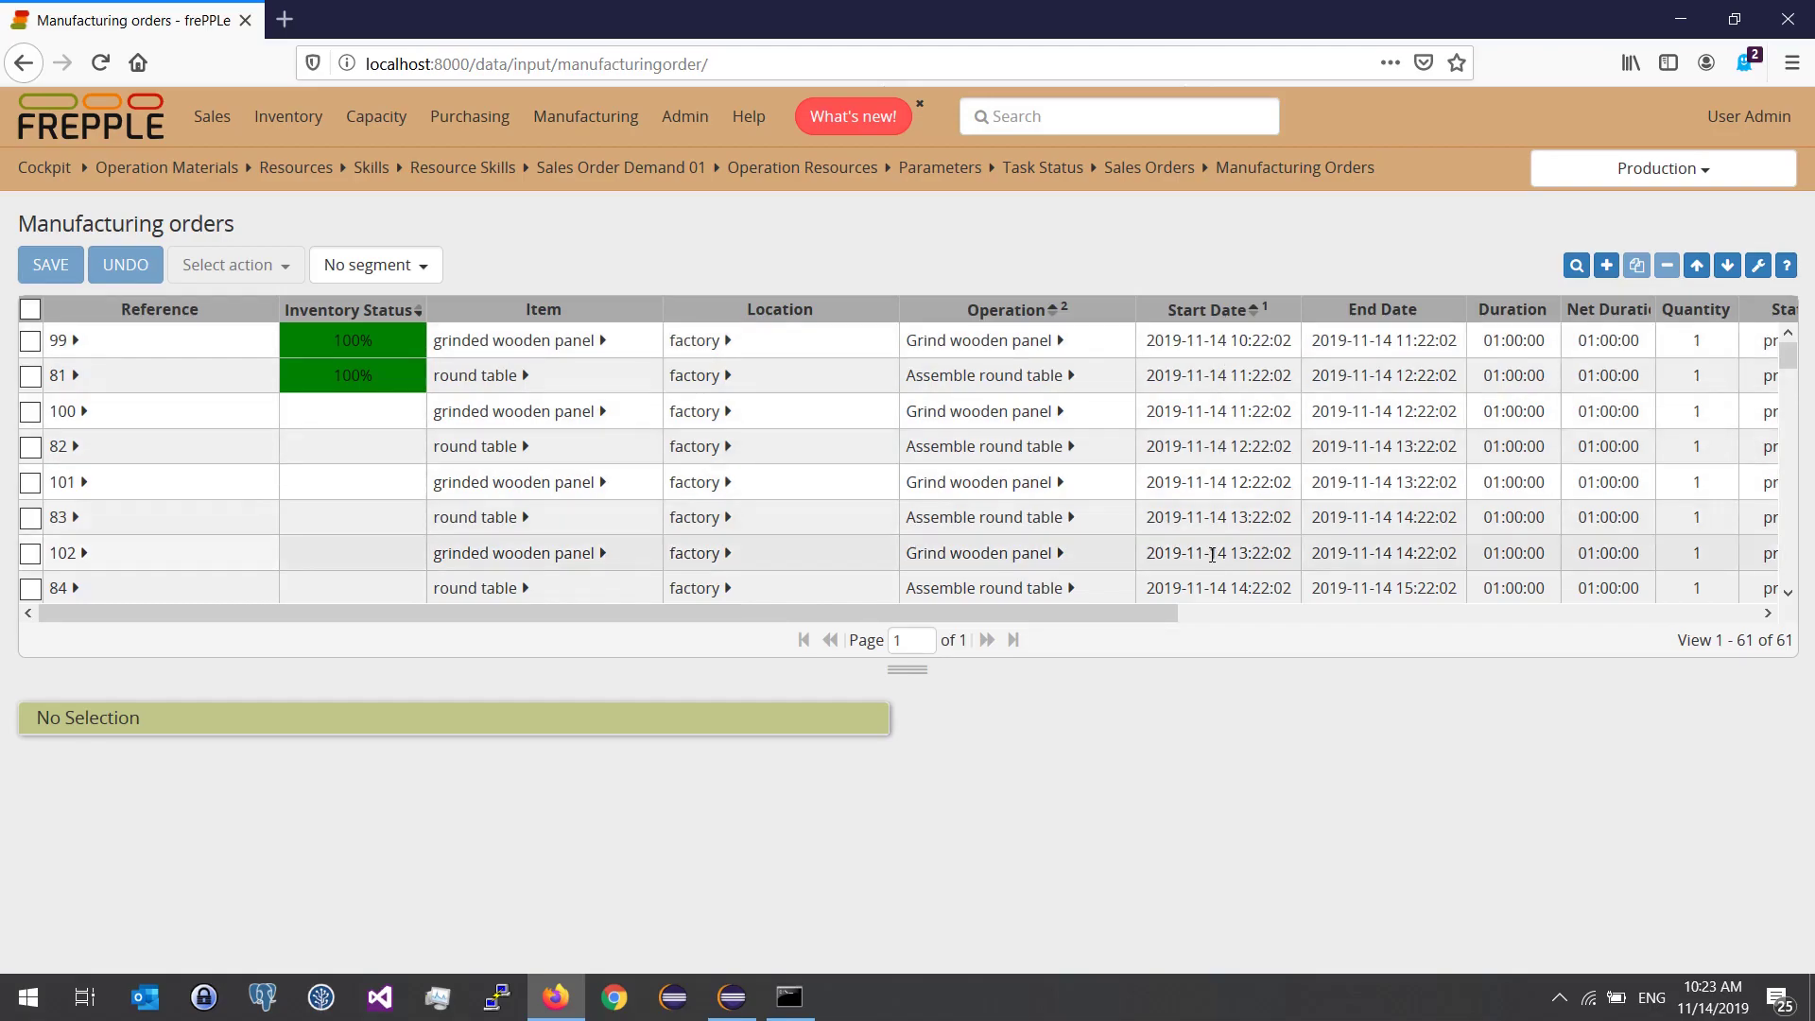
pyautogui.click(1199, 315)
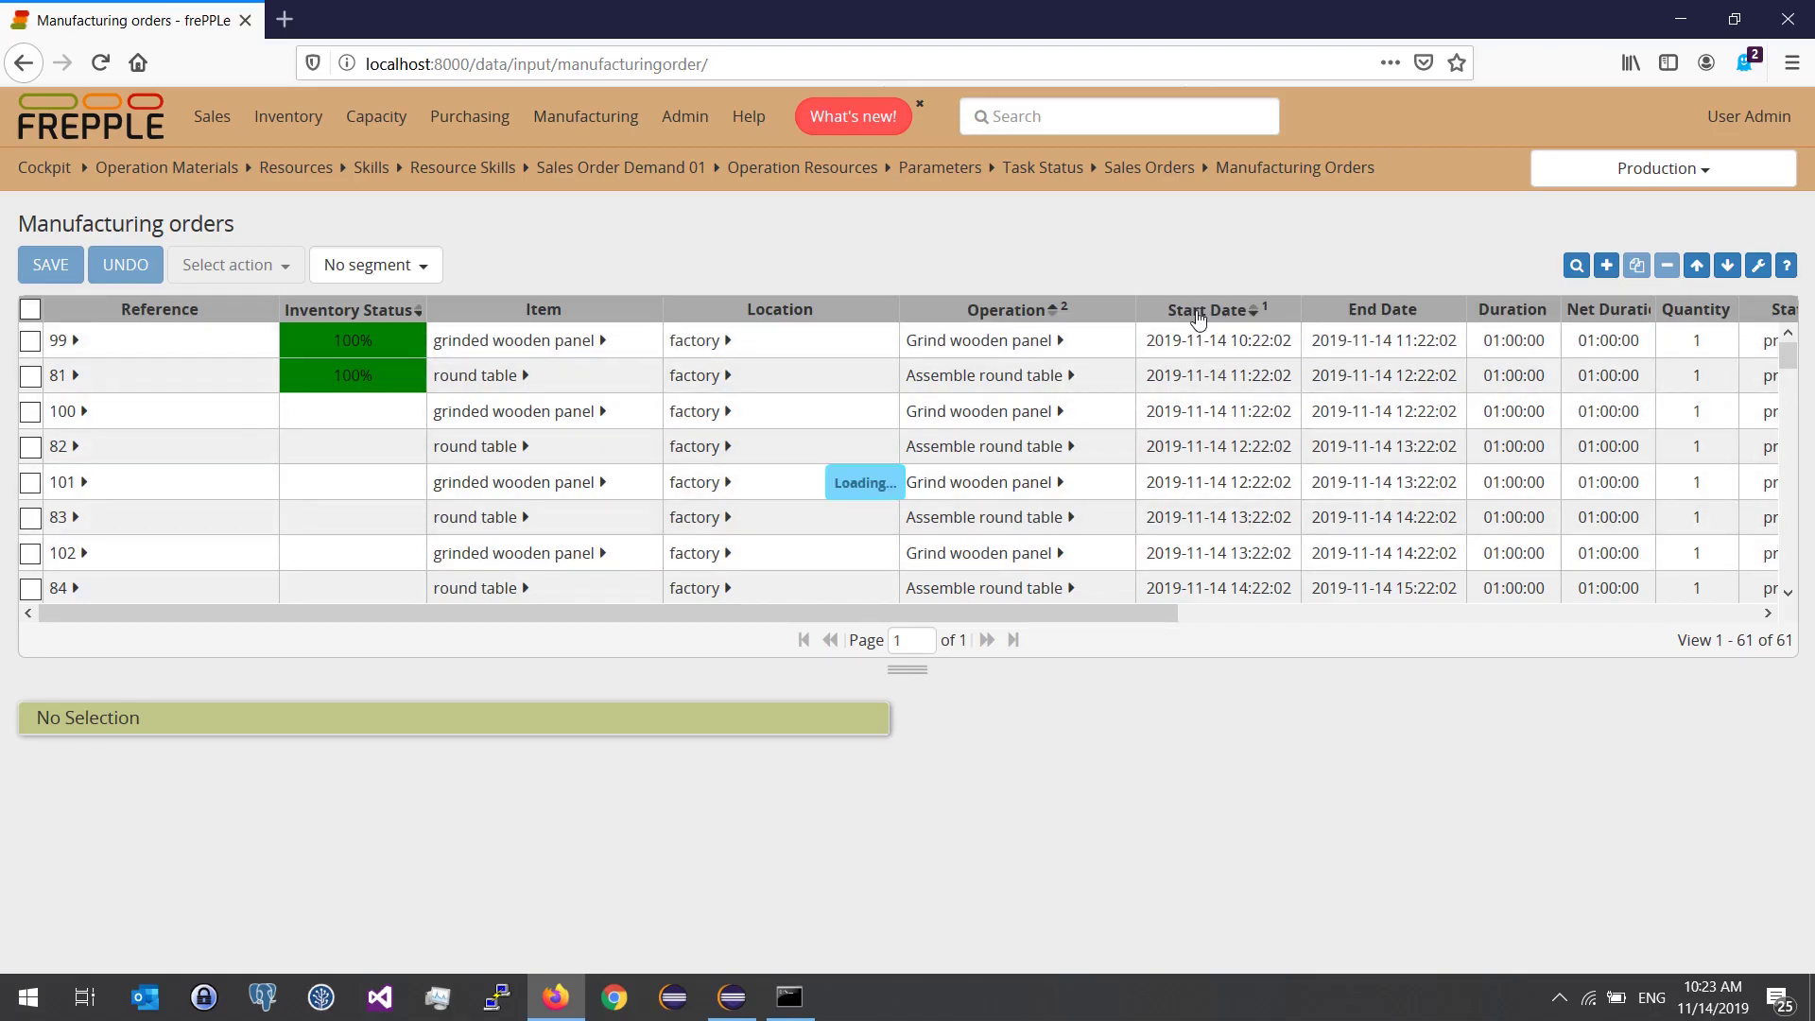
pyautogui.click(1199, 315)
pyautogui.click(1198, 315)
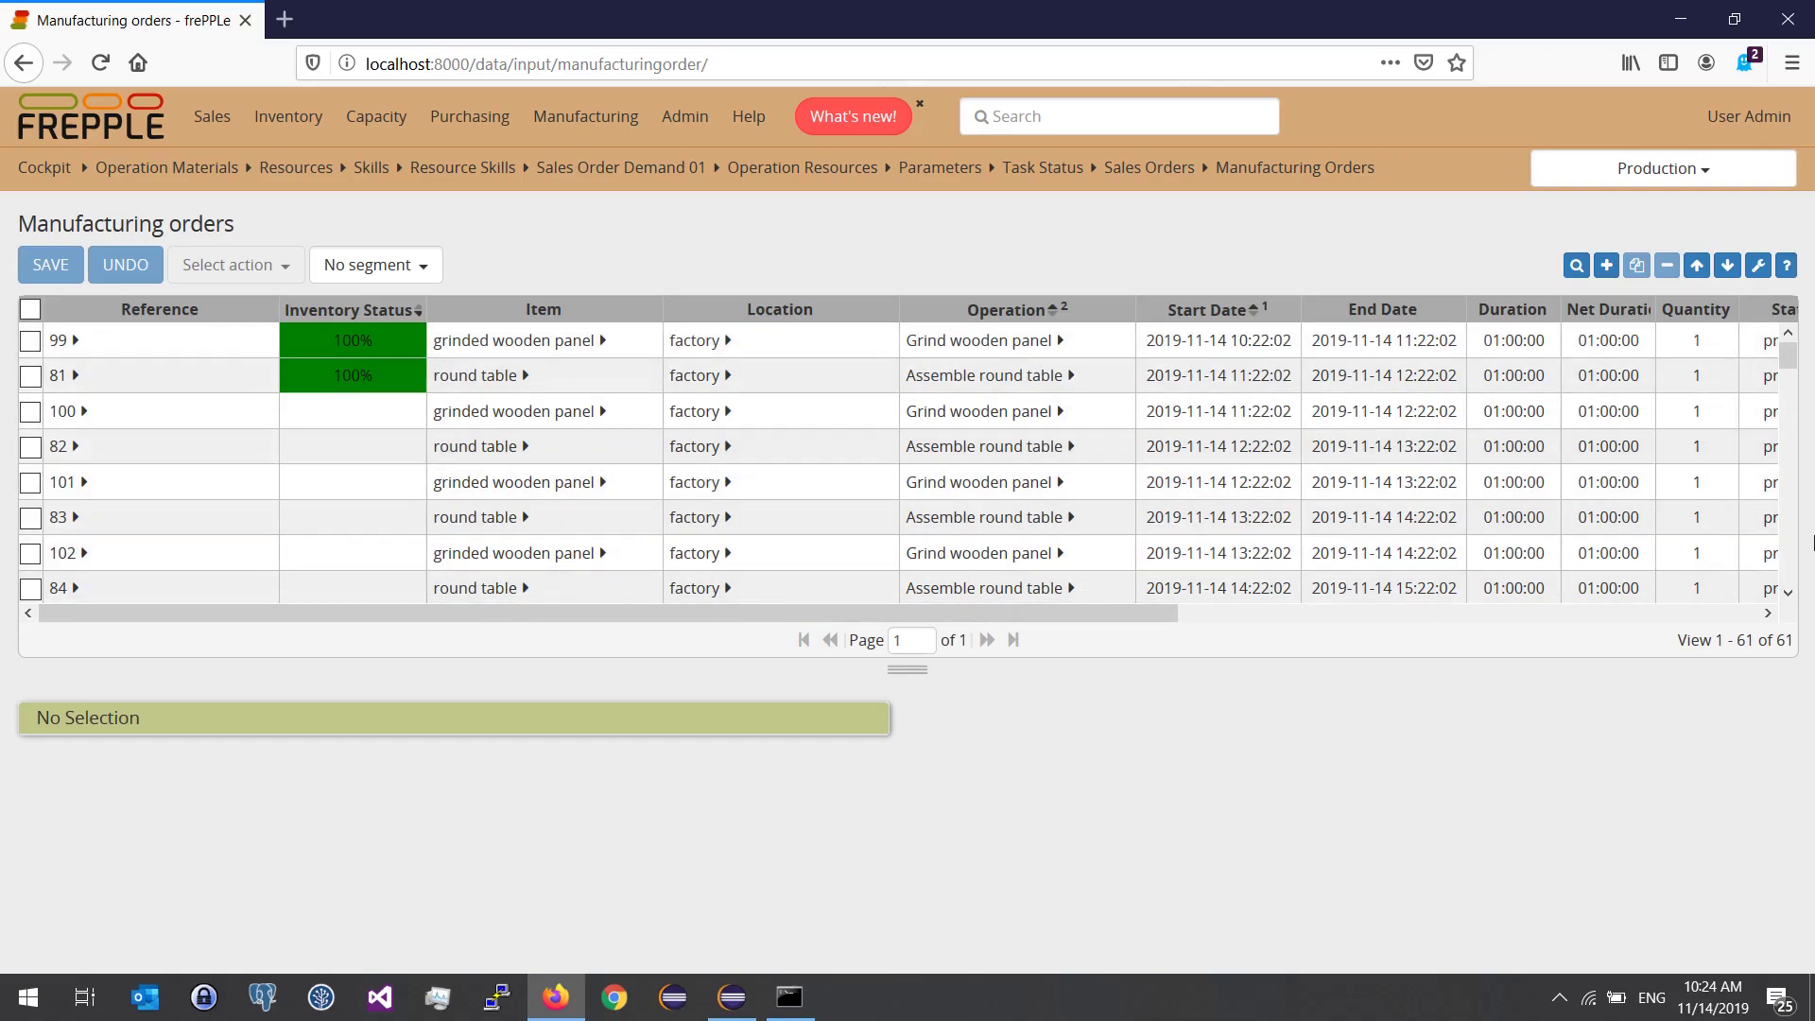
# Examine the proposed manufacturing orders, including their status, linked demands and inventory status
pyautogui.doubleClick(1793, 641)
pyautogui.moveTo(1031, 617); pyautogui.dragTo(1123, 632)
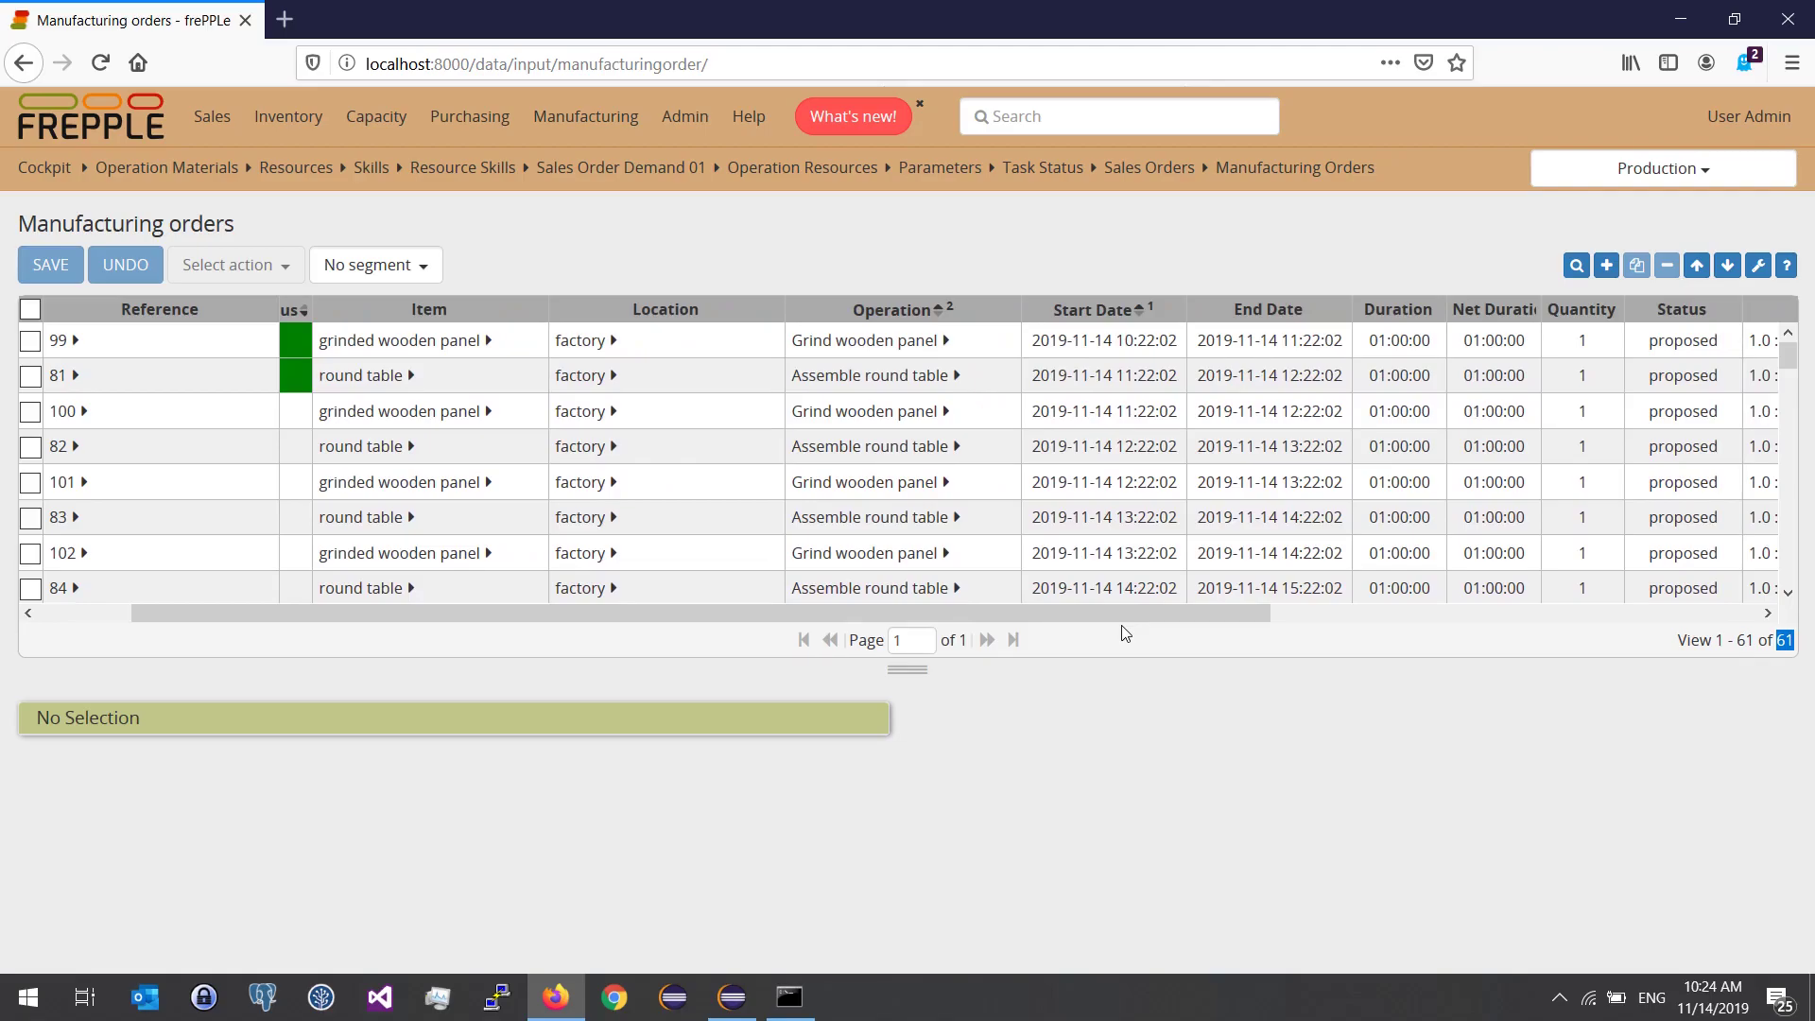
pyautogui.moveTo(1178, 613); pyautogui.dragTo(1398, 622)
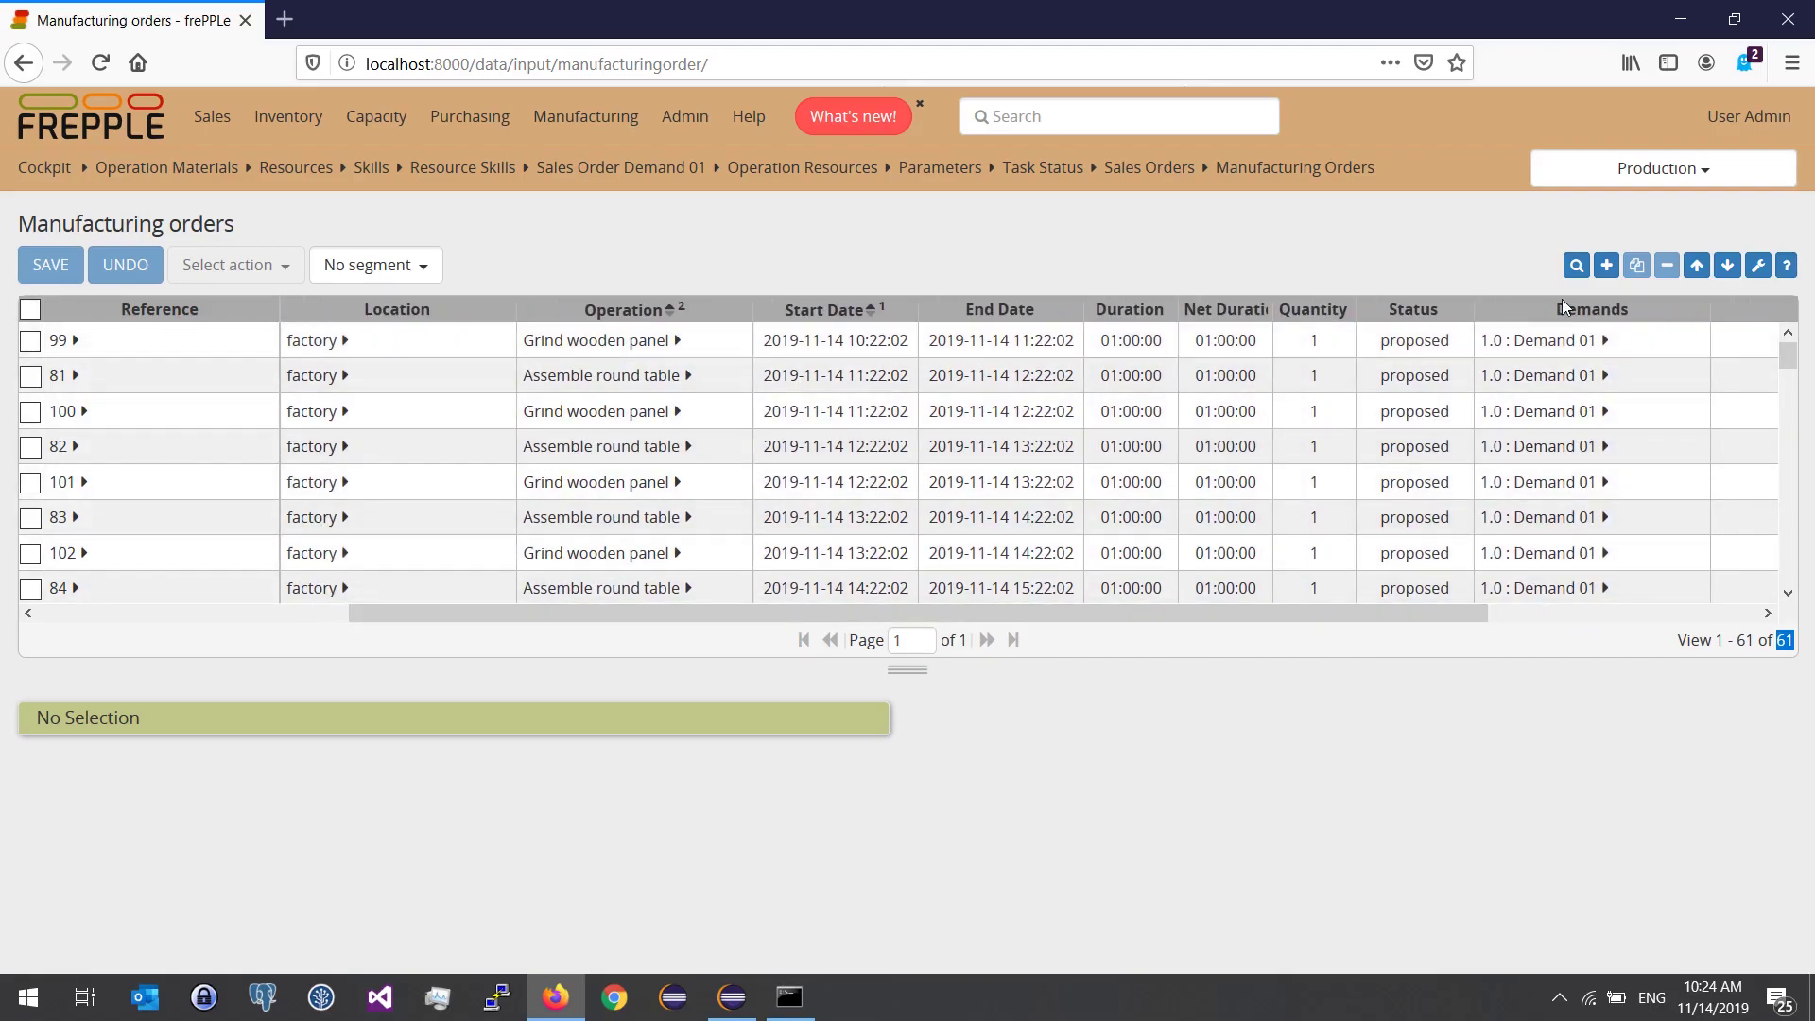
pyautogui.moveTo(1796, 356); pyautogui.dragTo(1792, 465)
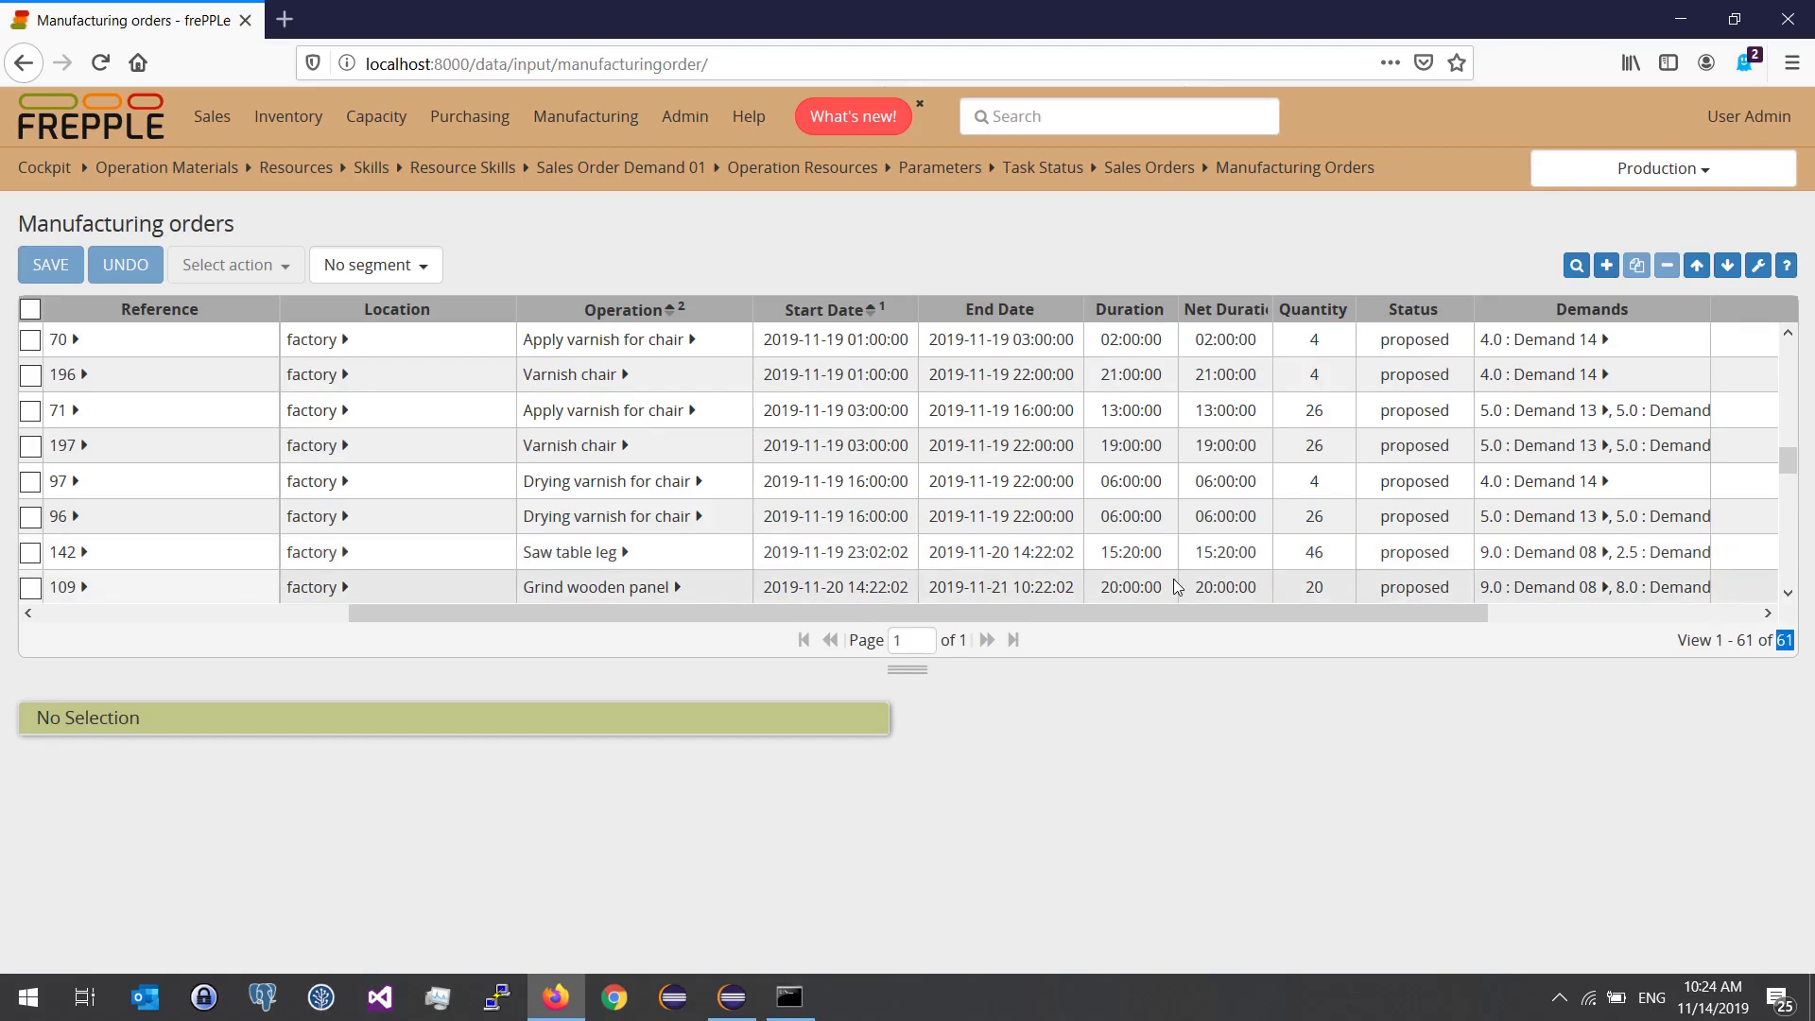
pyautogui.moveTo(950, 620); pyautogui.dragTo(519, 636)
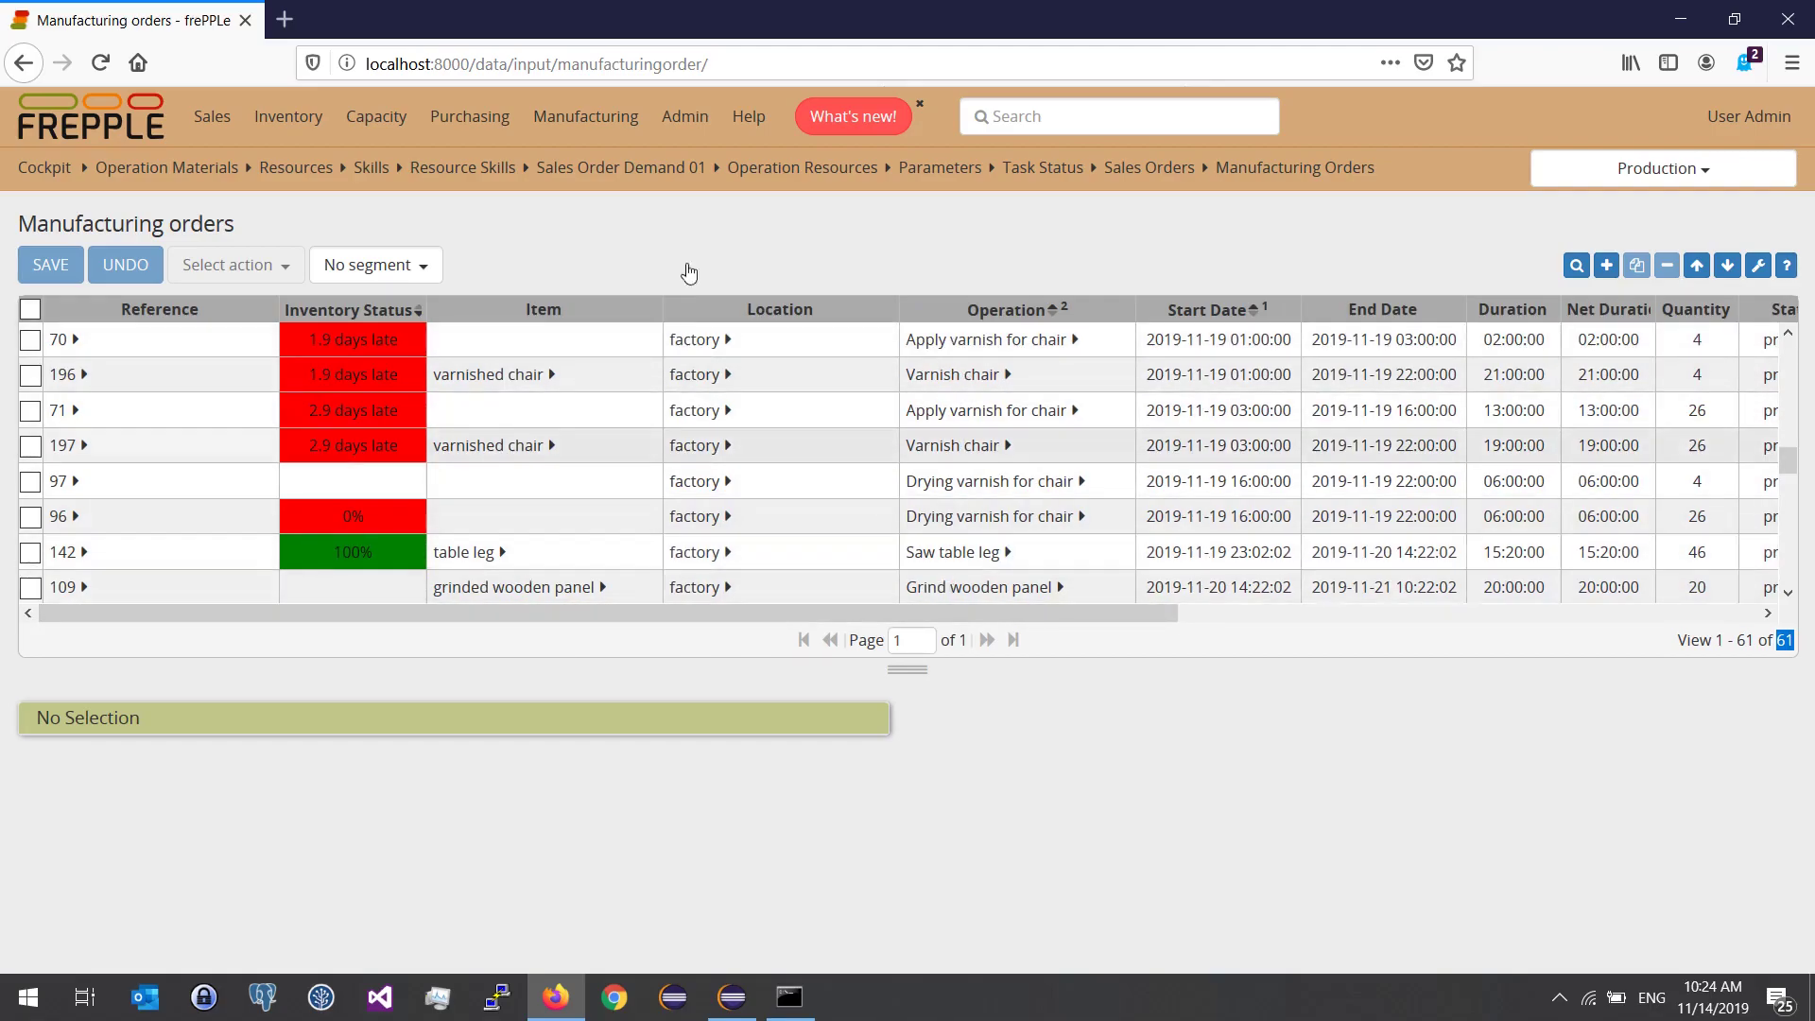
# Open the resource detail report and filter it where Resource contains the first name of the varnishing operator
pyautogui.click(378, 121)
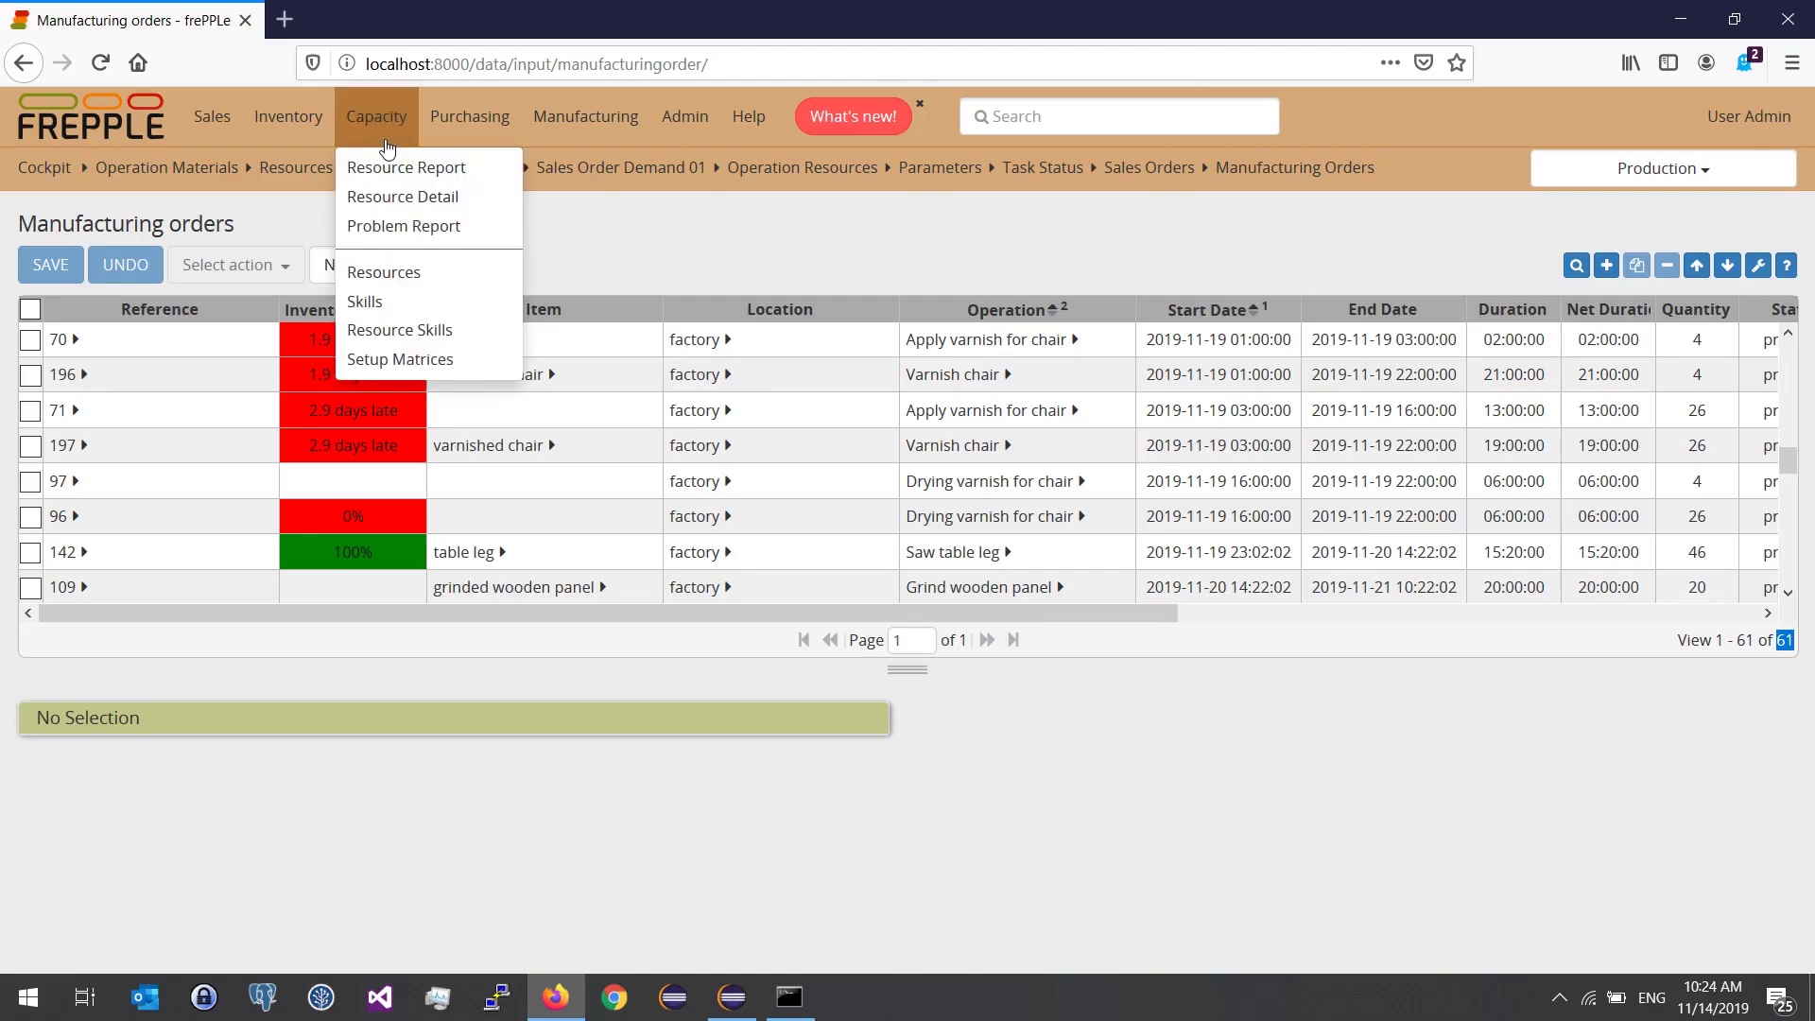
pyautogui.click(426, 198)
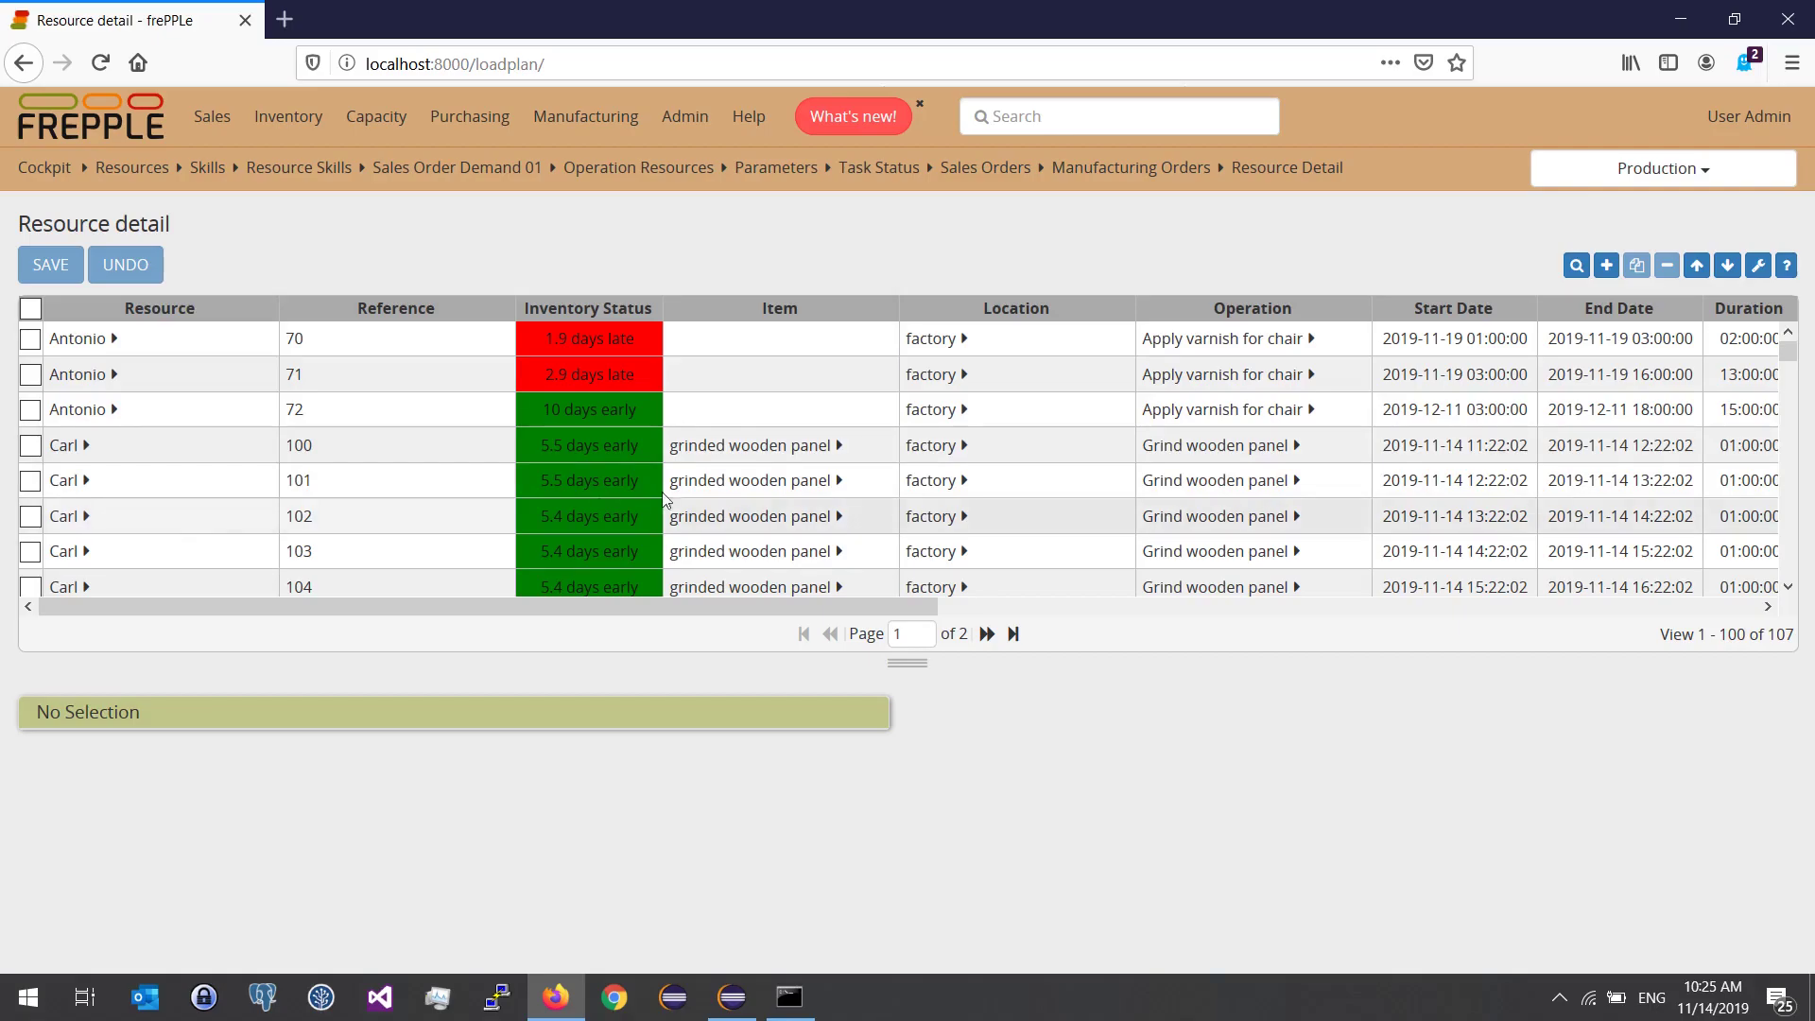
pyautogui.click(1576, 265)
pyautogui.click(325, 230)
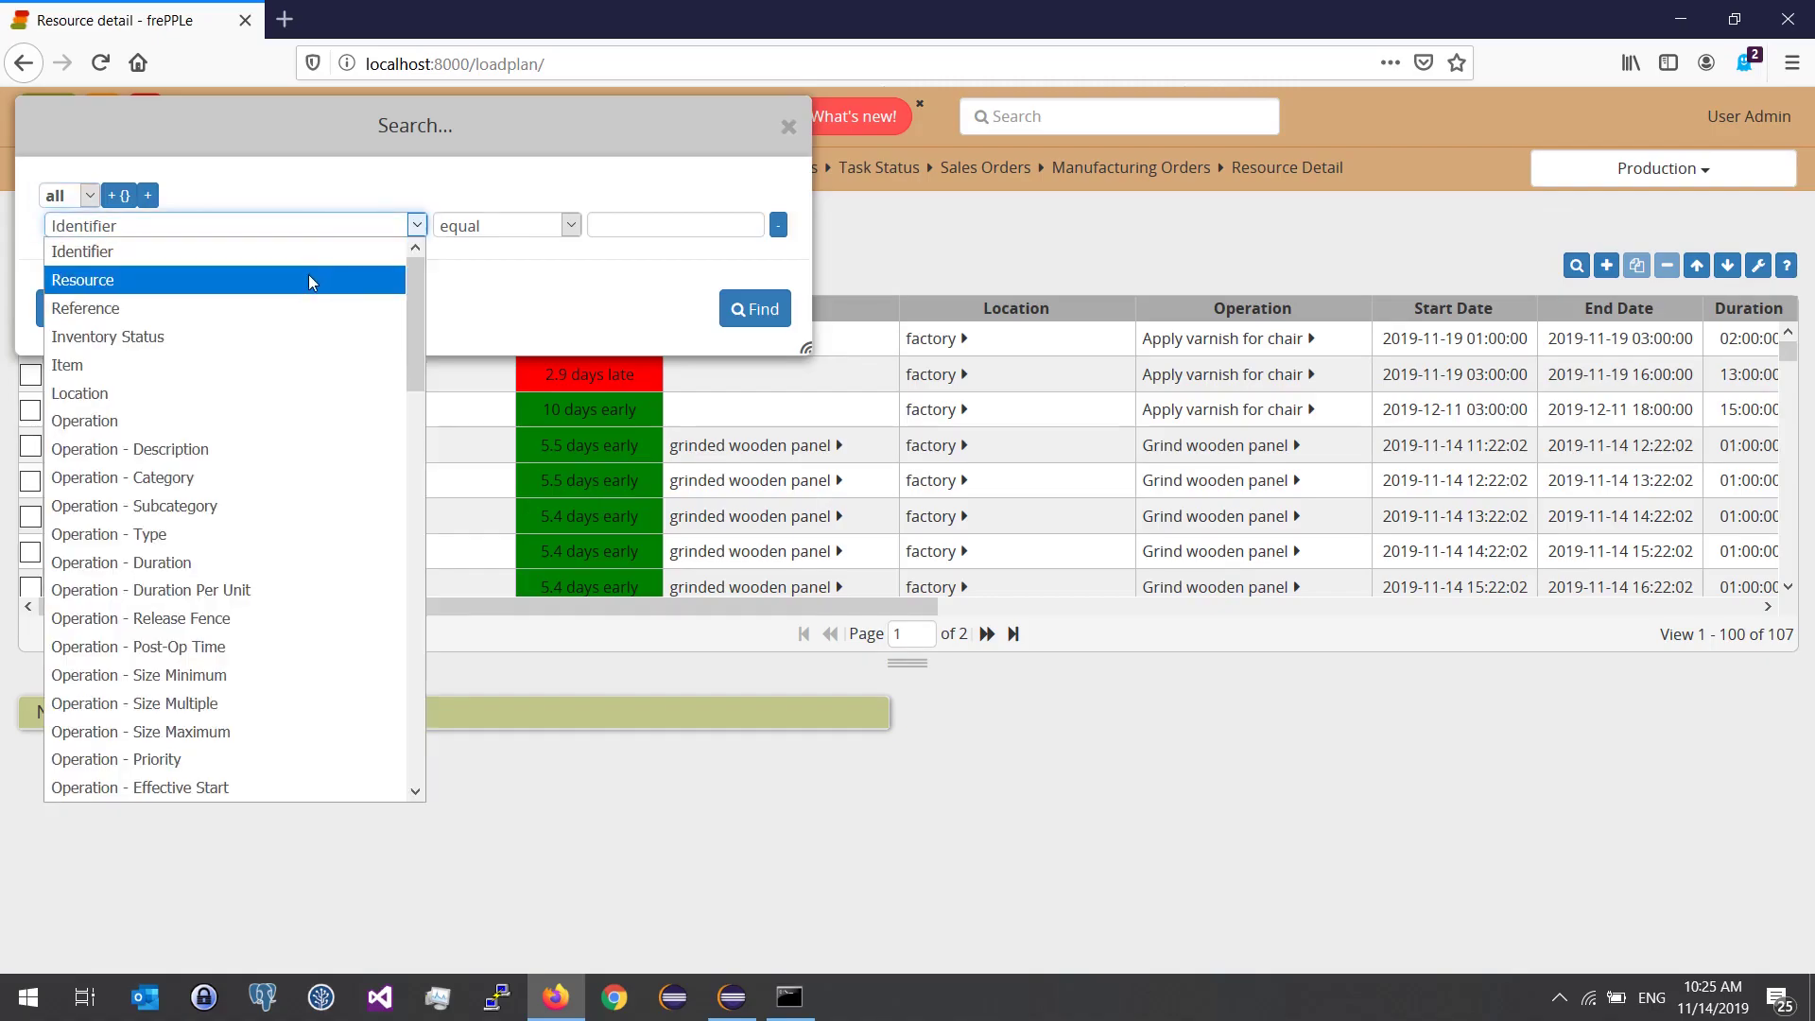
pyautogui.click(308, 279)
pyautogui.click(635, 227)
pyautogui.write('Antonio')
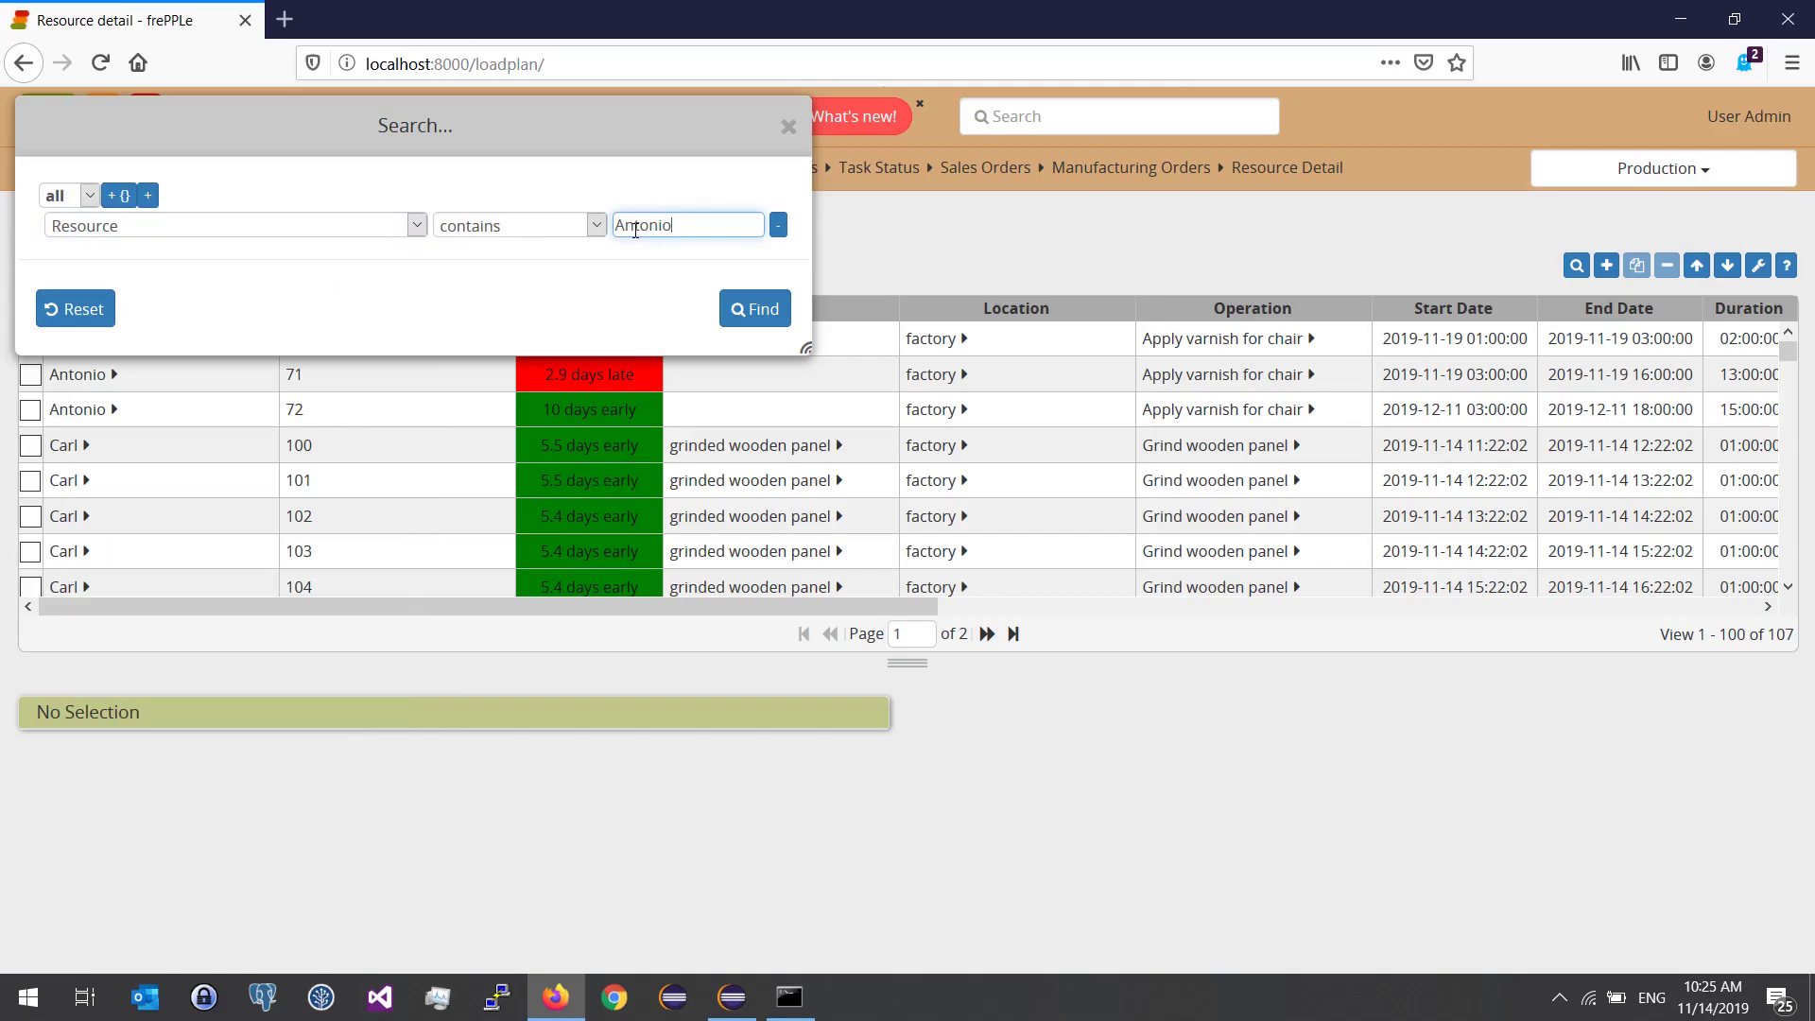
pyautogui.press('Return')
pyautogui.click(788, 127)
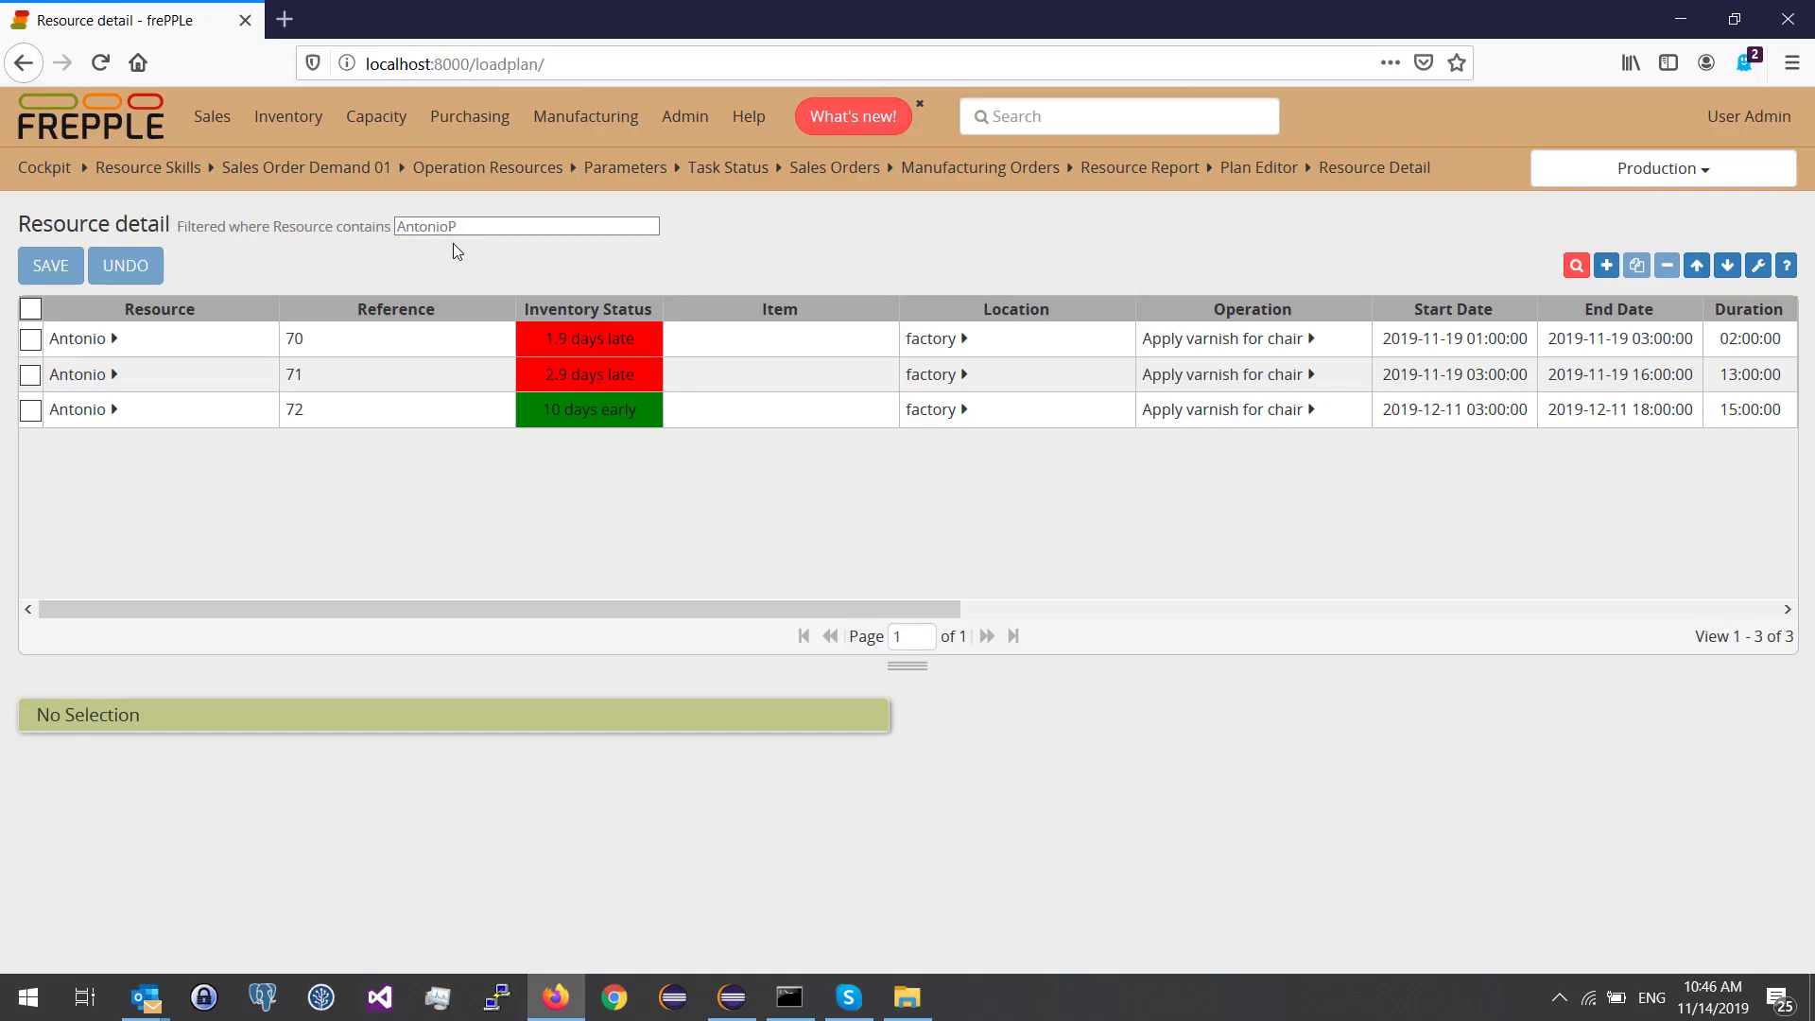
# Change the resource filter to "Assem" and sort the resource detail report by start date in ascending order
pyautogui.moveTo(494, 227); pyautogui.dragTo(65, 209)
pyautogui.write('Assem')
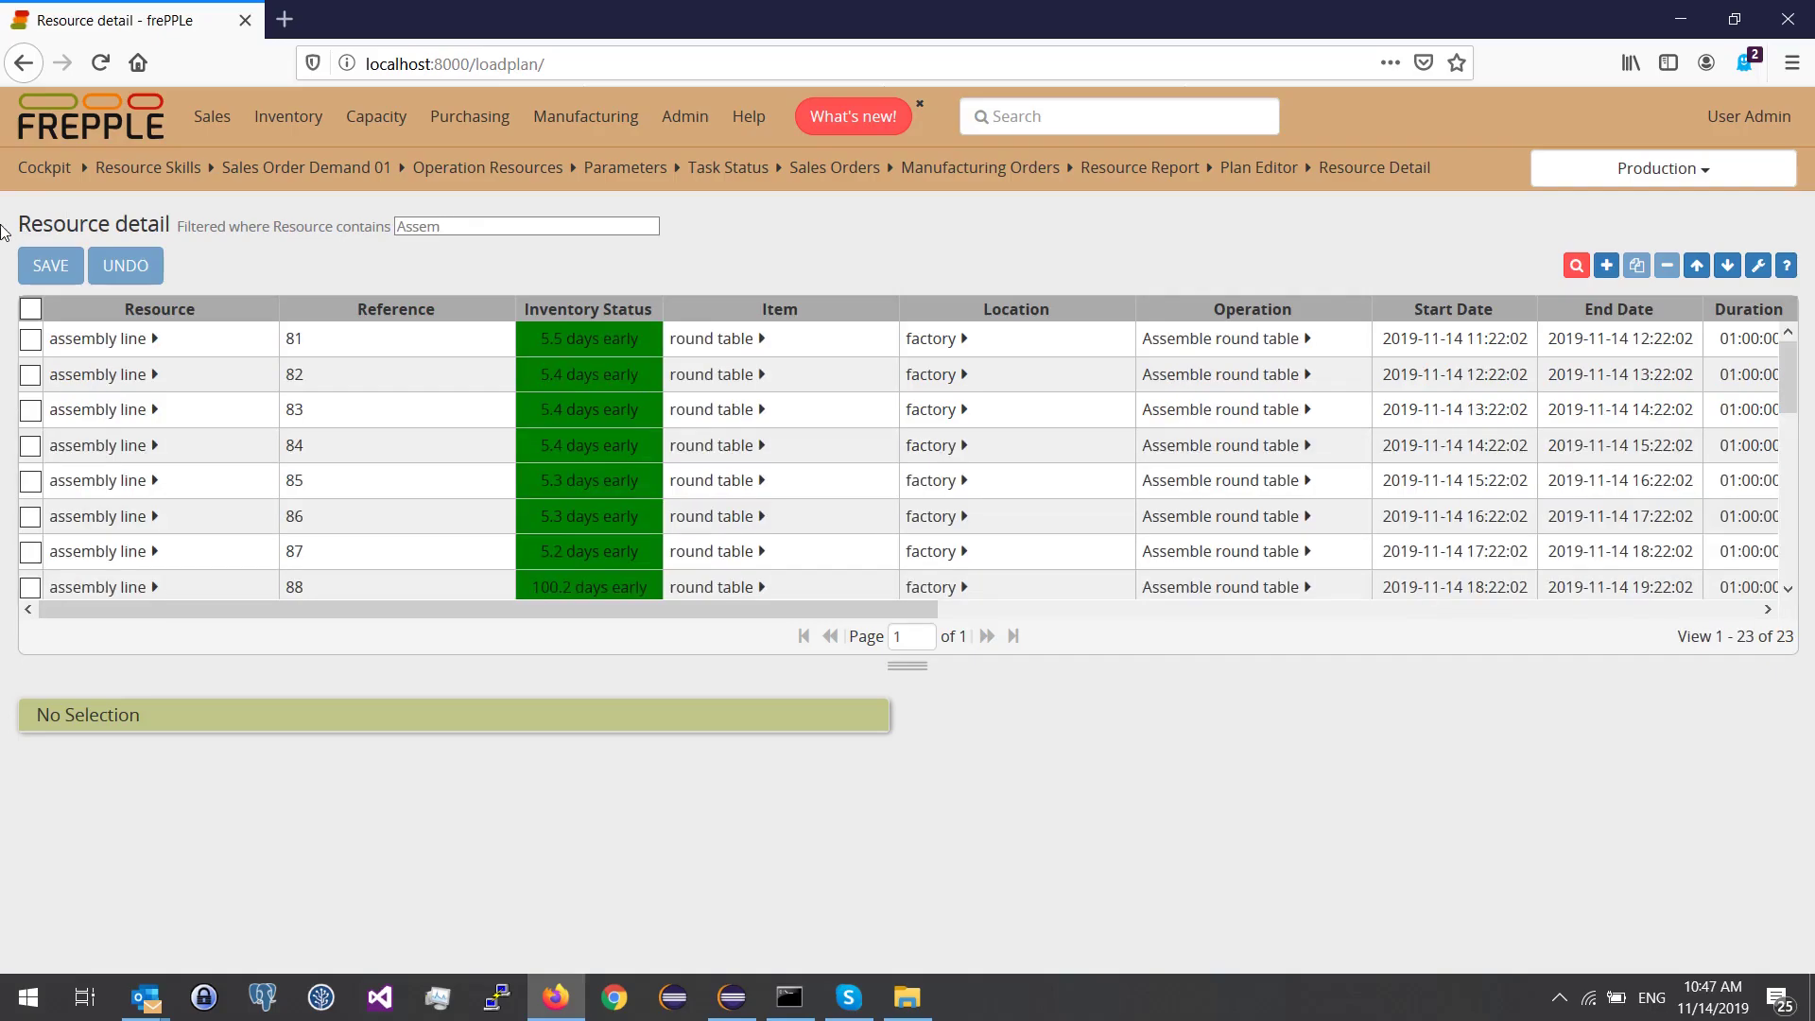
pyautogui.click(1467, 313)
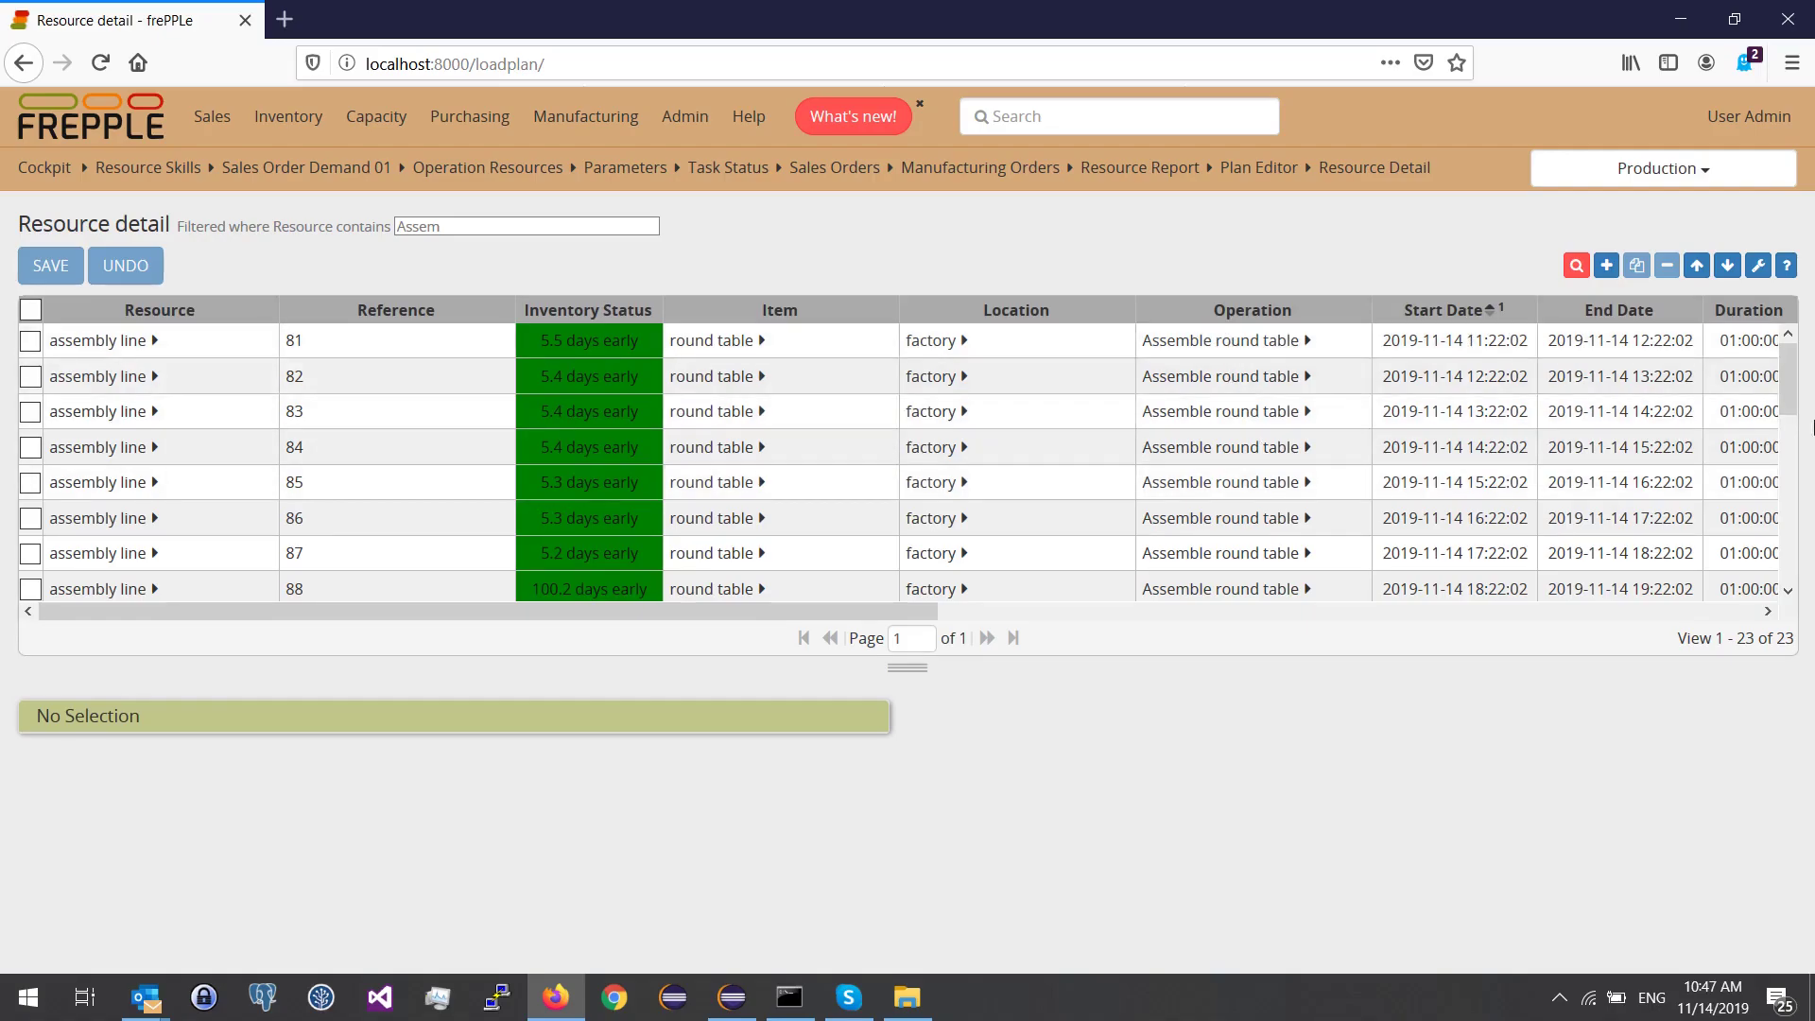
pyautogui.moveTo(1788, 368)
pyautogui.mouseDown()
pyautogui.moveTo(1790, 550)
pyautogui.moveTo(1789, 373)
pyautogui.mouseUp()
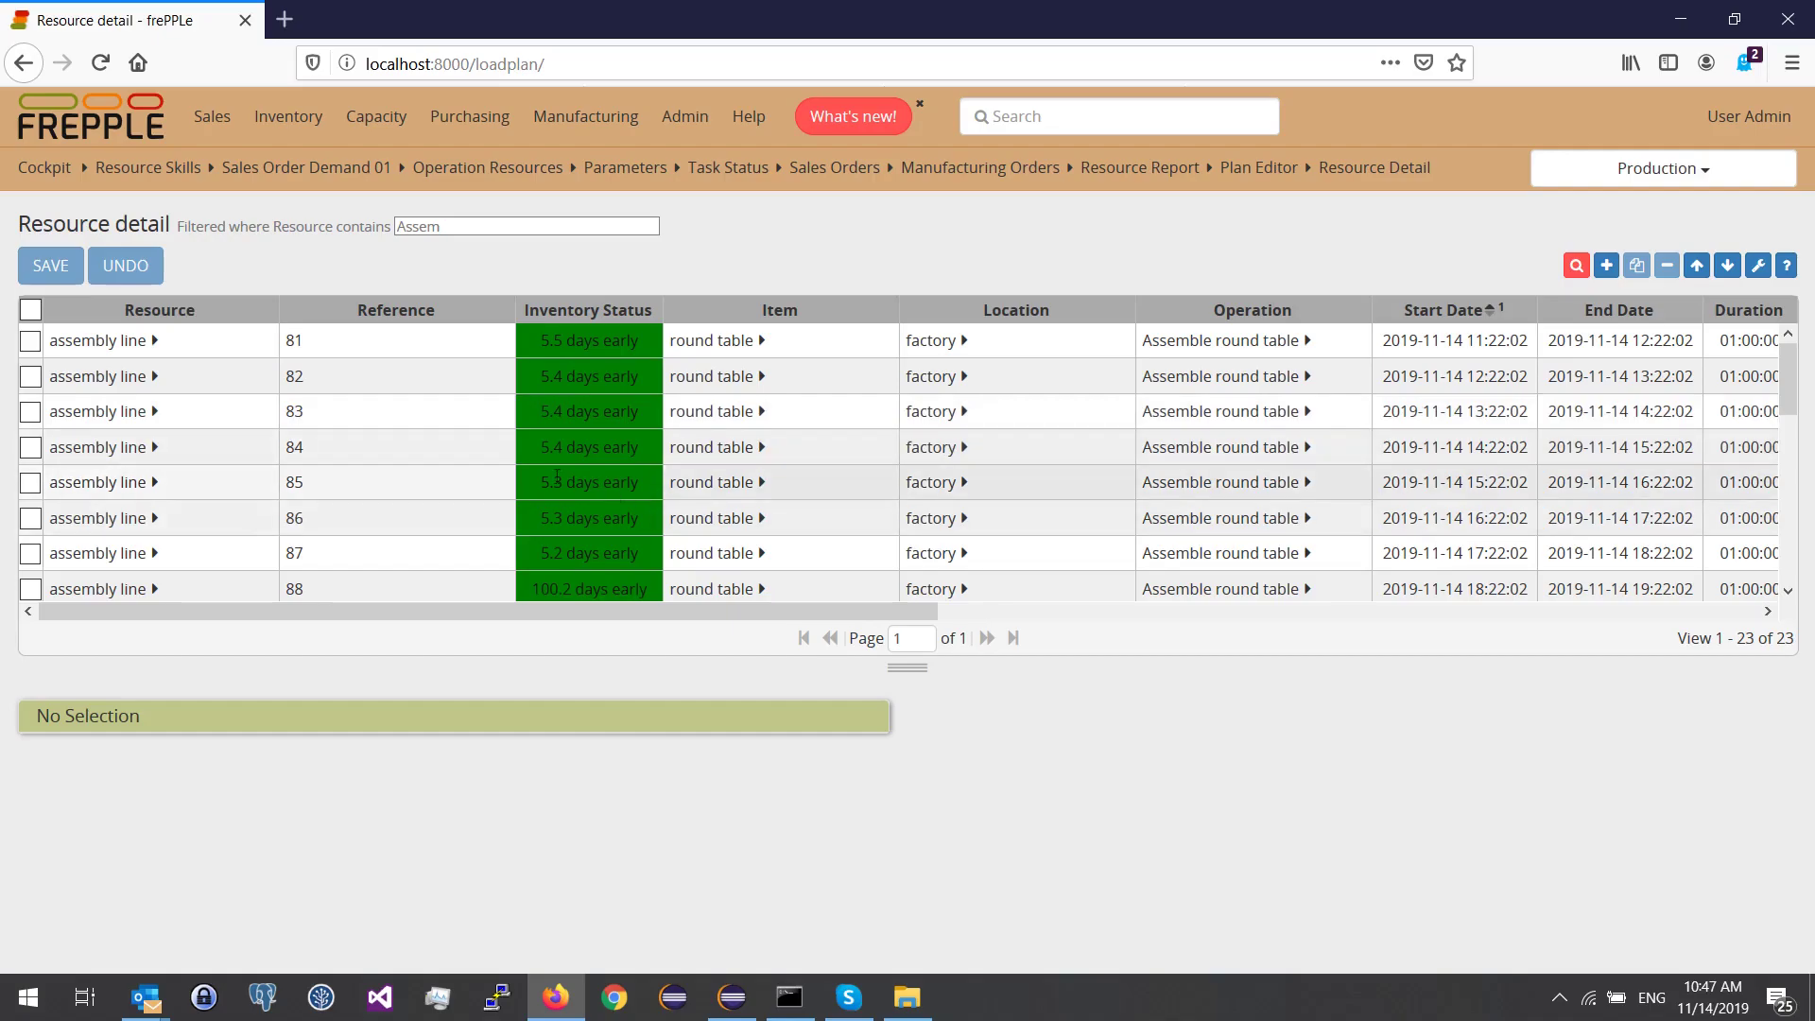
# Select the earliest Assemble round table row and review its resource, material, demand and network status details
pyautogui.click(803, 353)
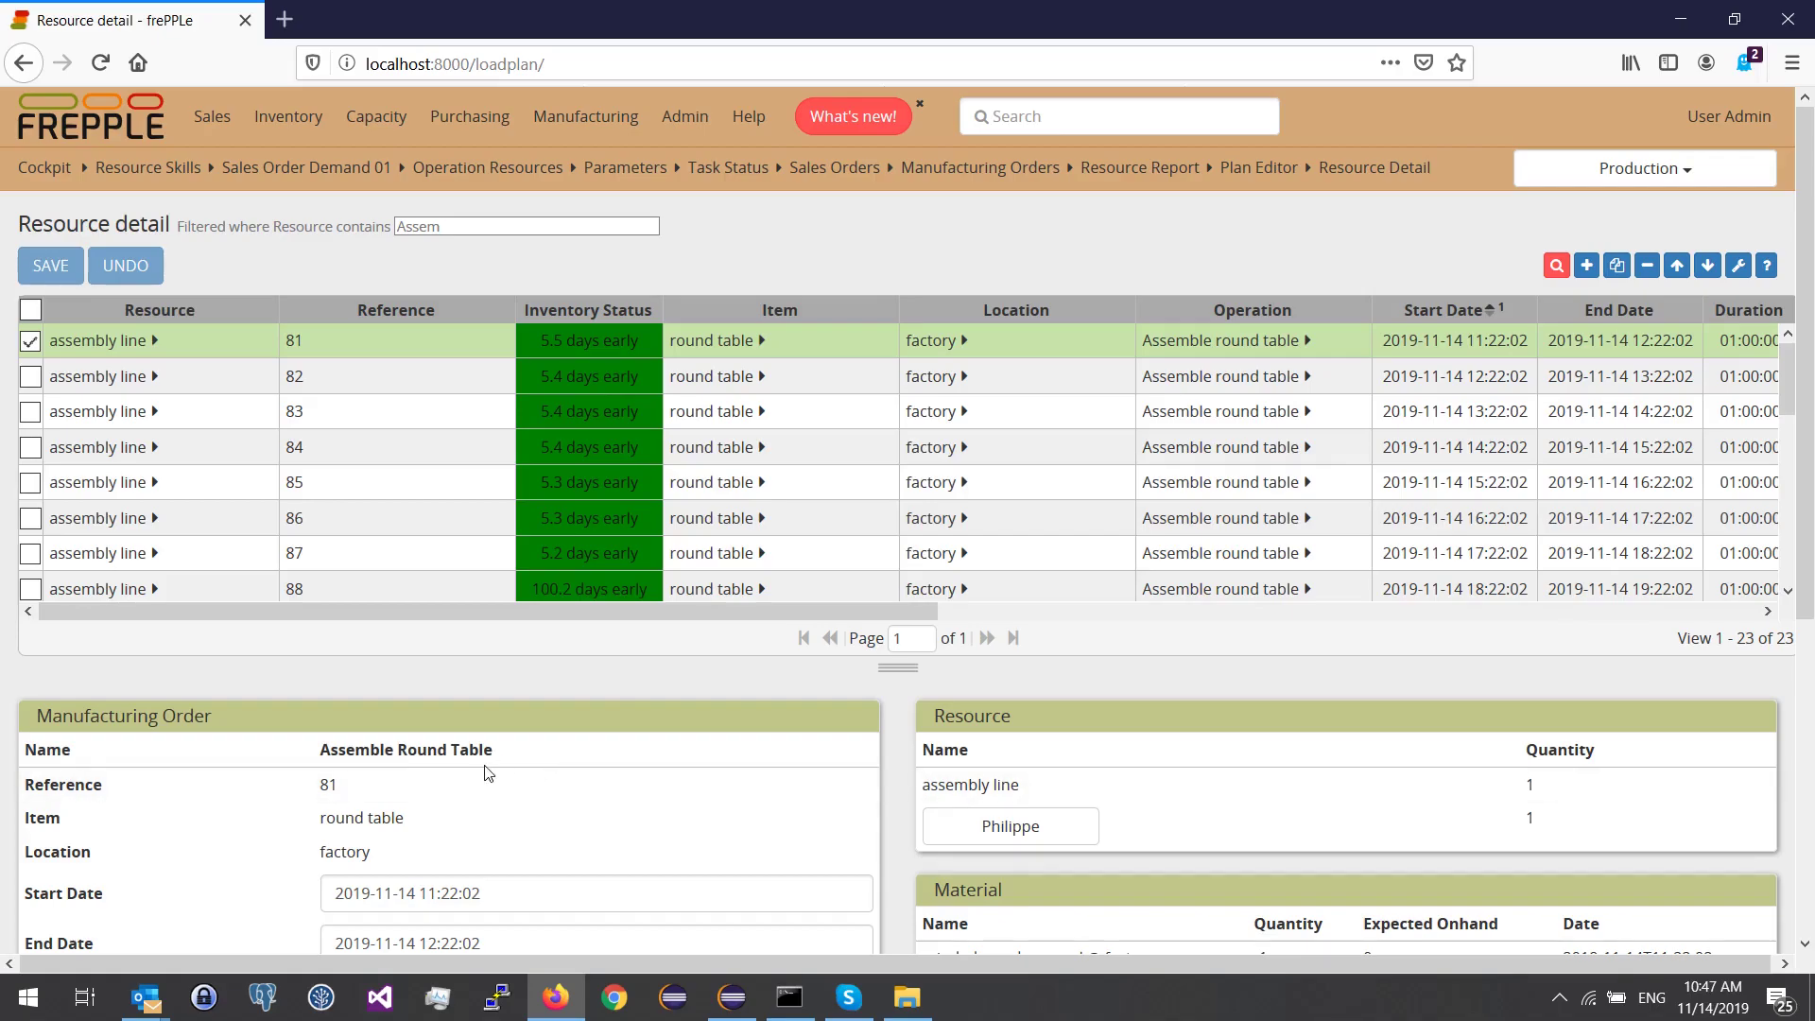
pyautogui.scroll(-2, 446, 762)
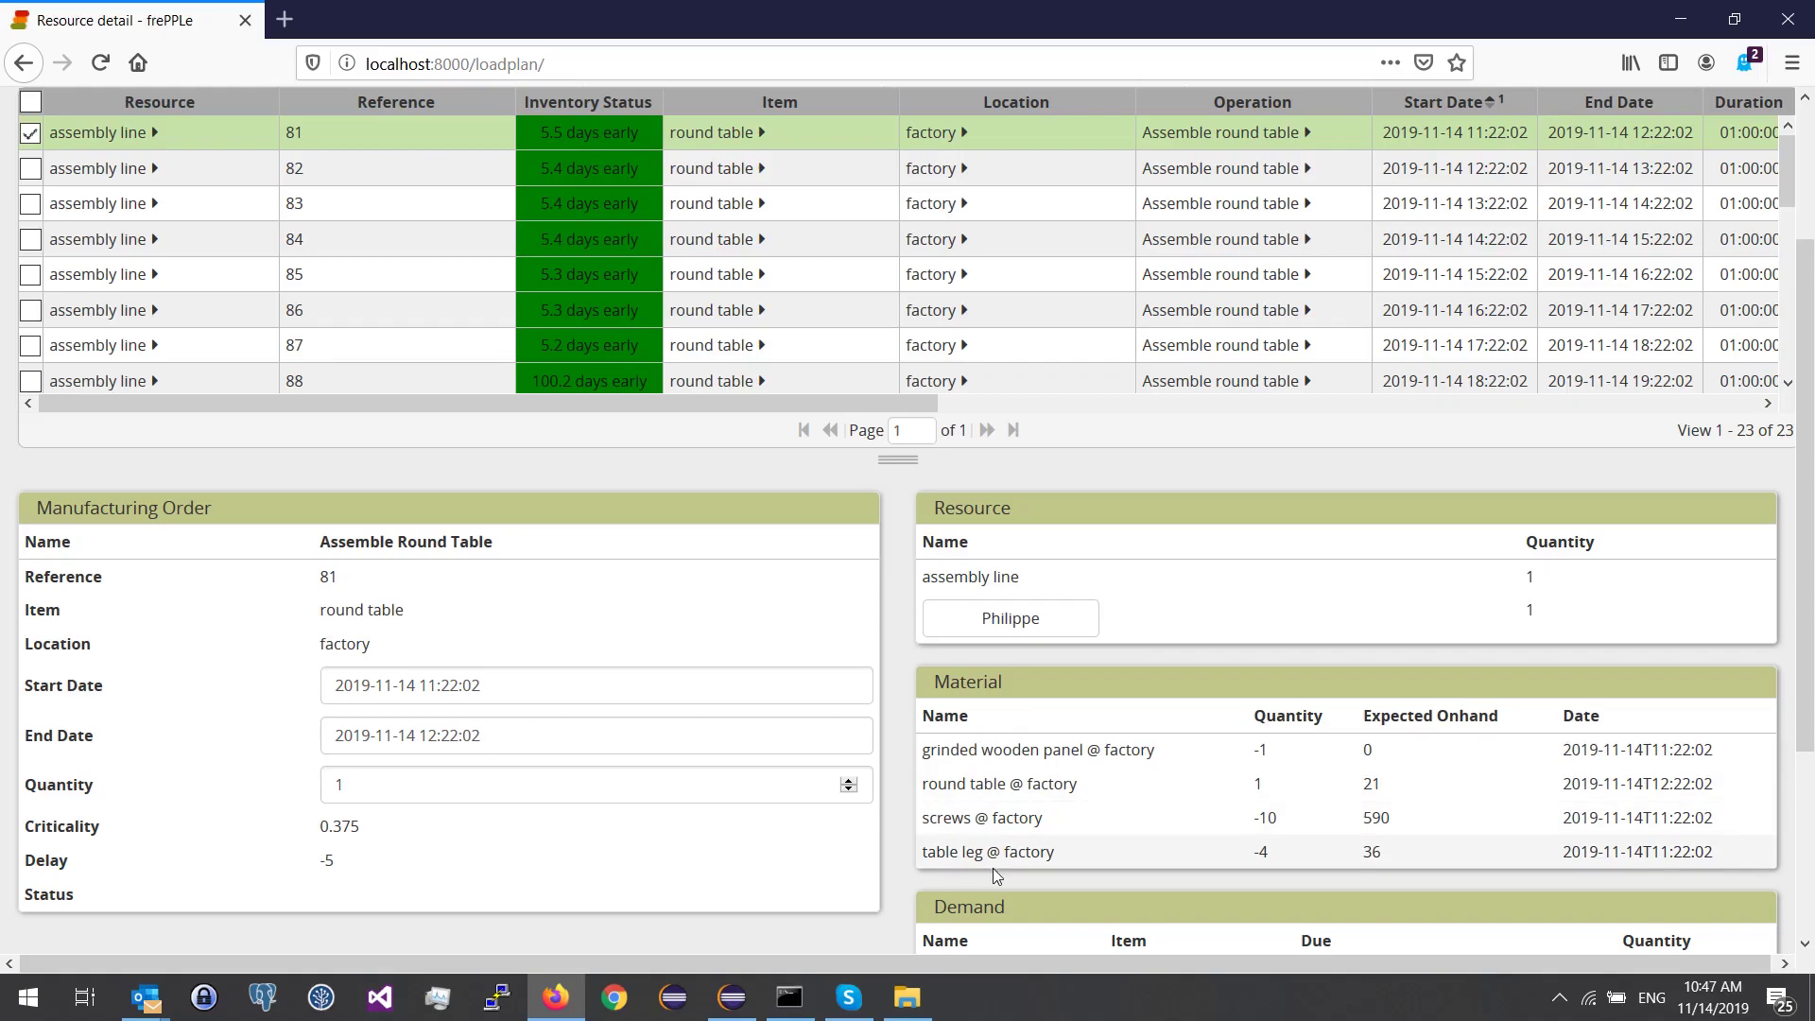
pyautogui.scroll(-2, 993, 868)
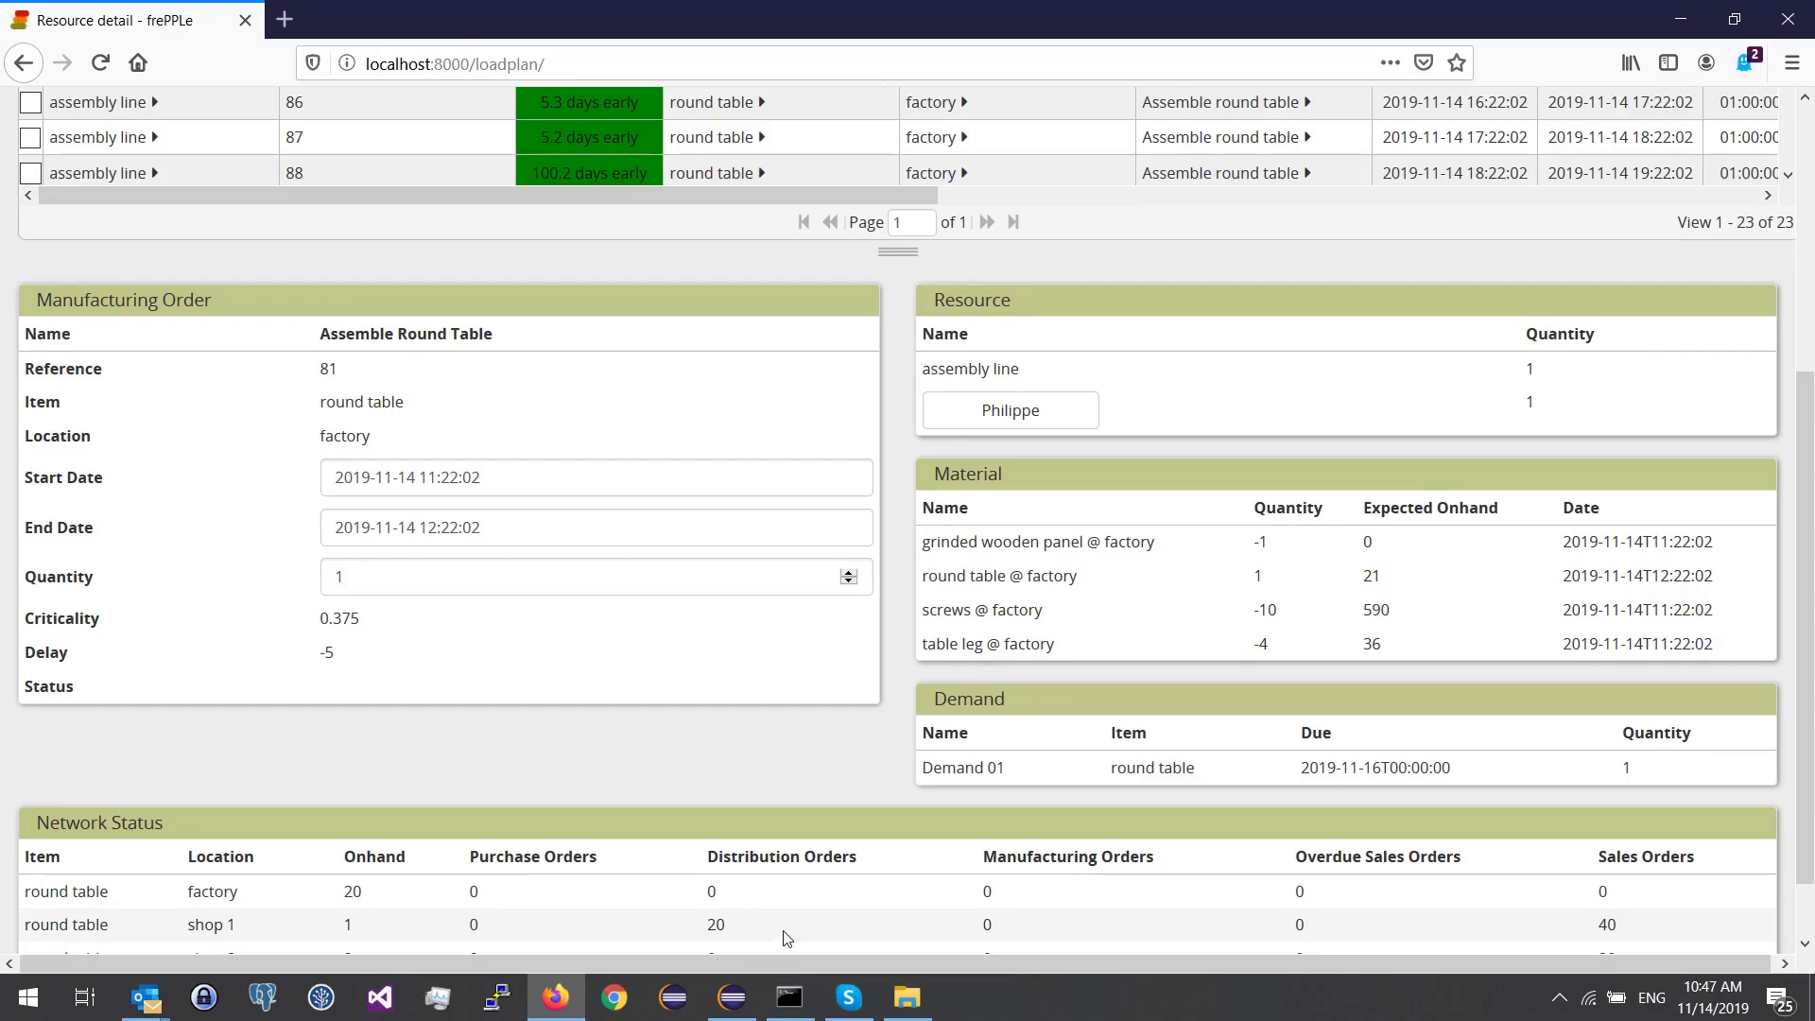
pyautogui.scroll(5, 787, 936)
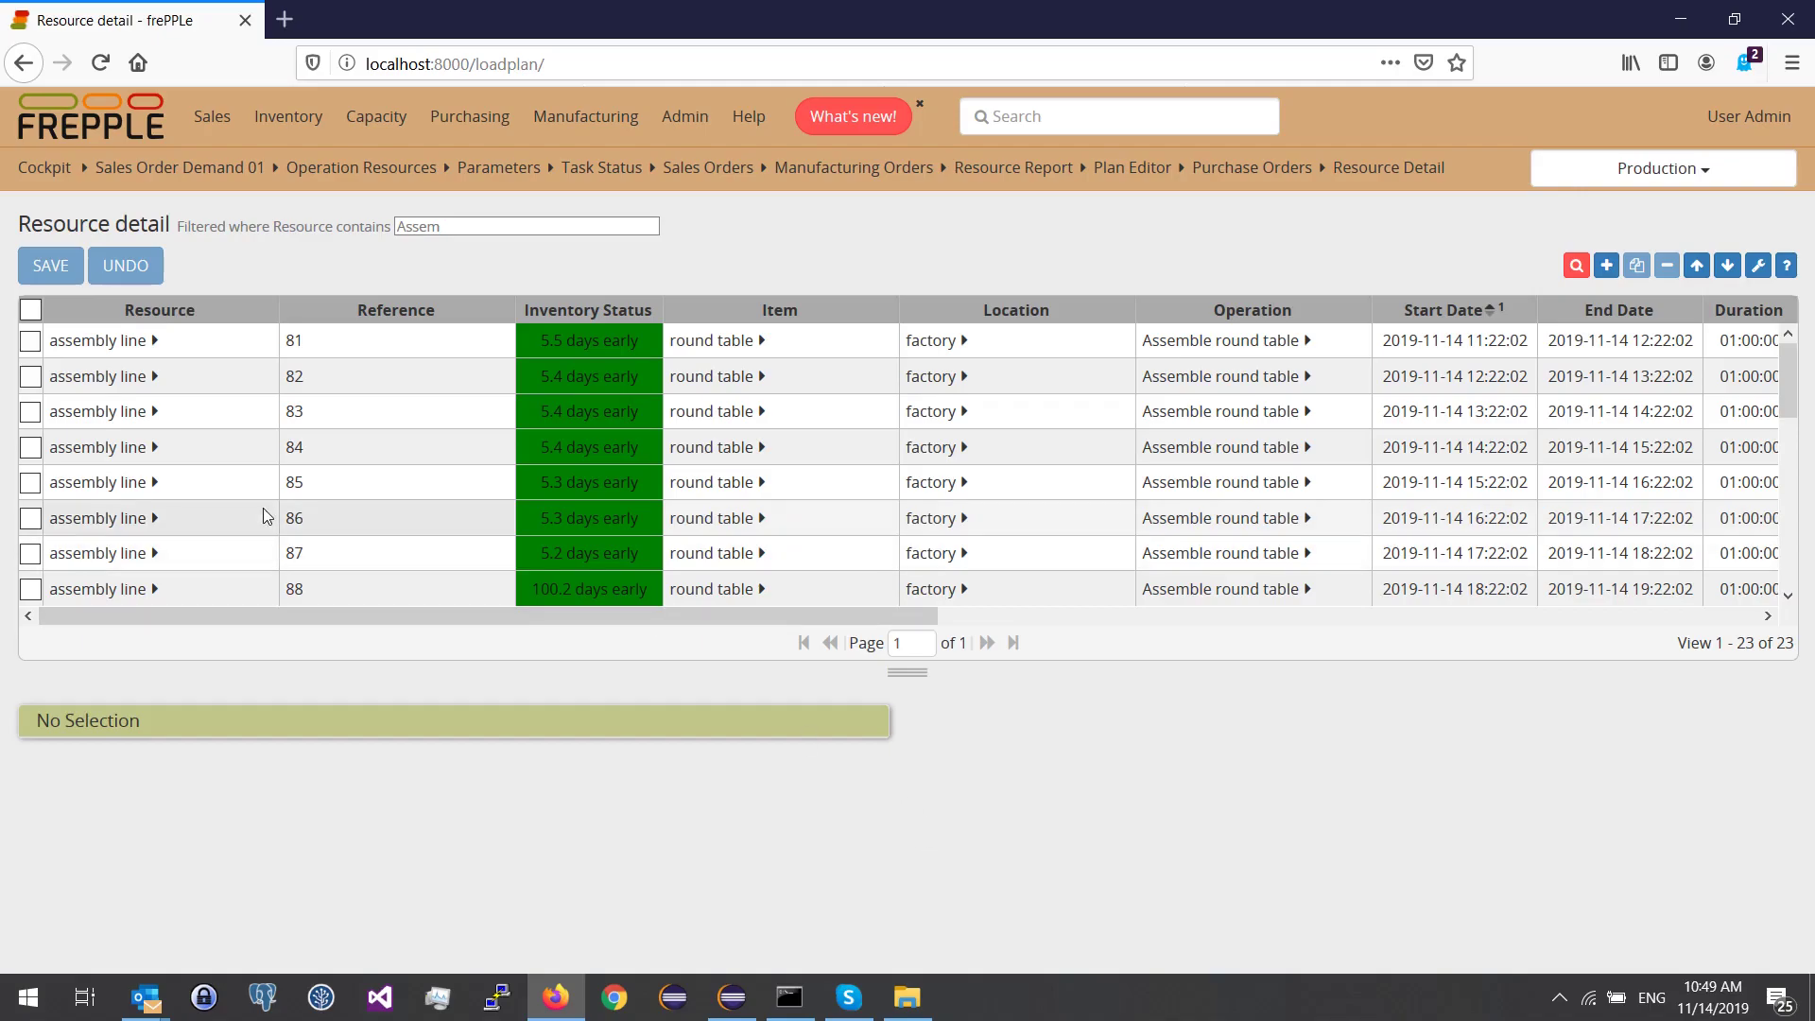
# Open the resource report and check its time bucket settings without changing them
pyautogui.moveTo(379, 115)
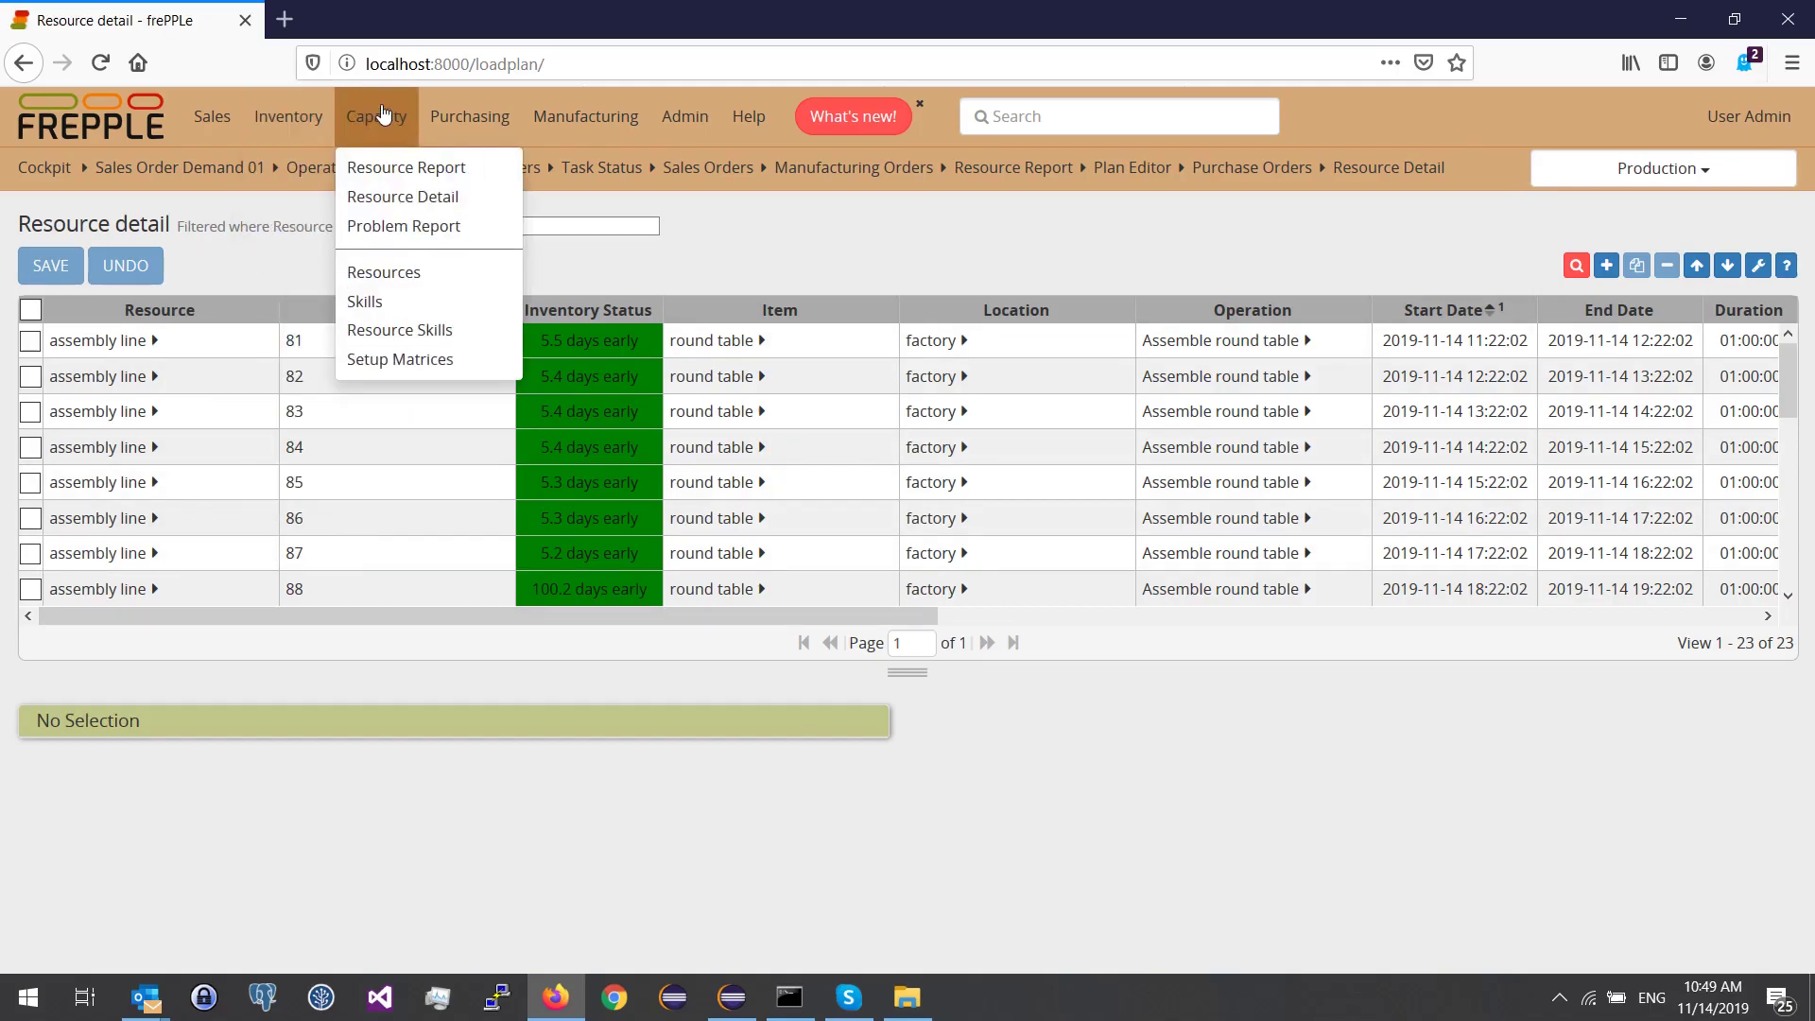
pyautogui.click(382, 170)
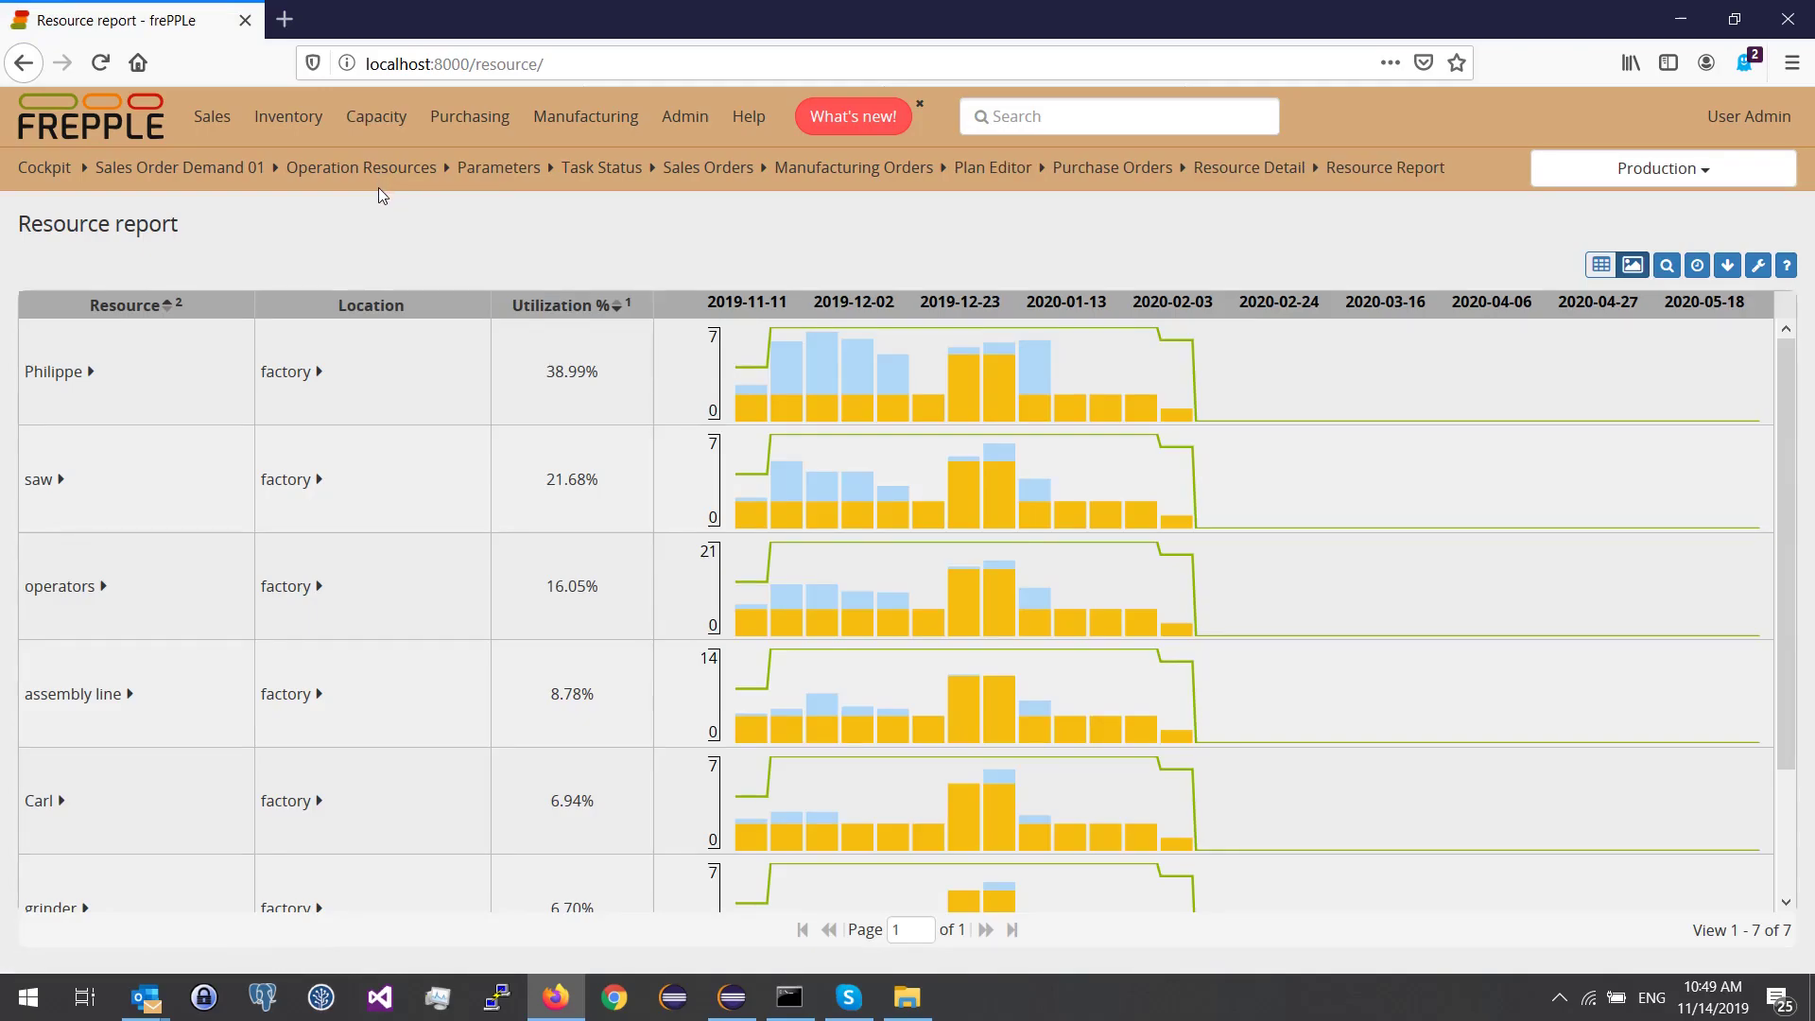
pyautogui.moveTo(852, 384)
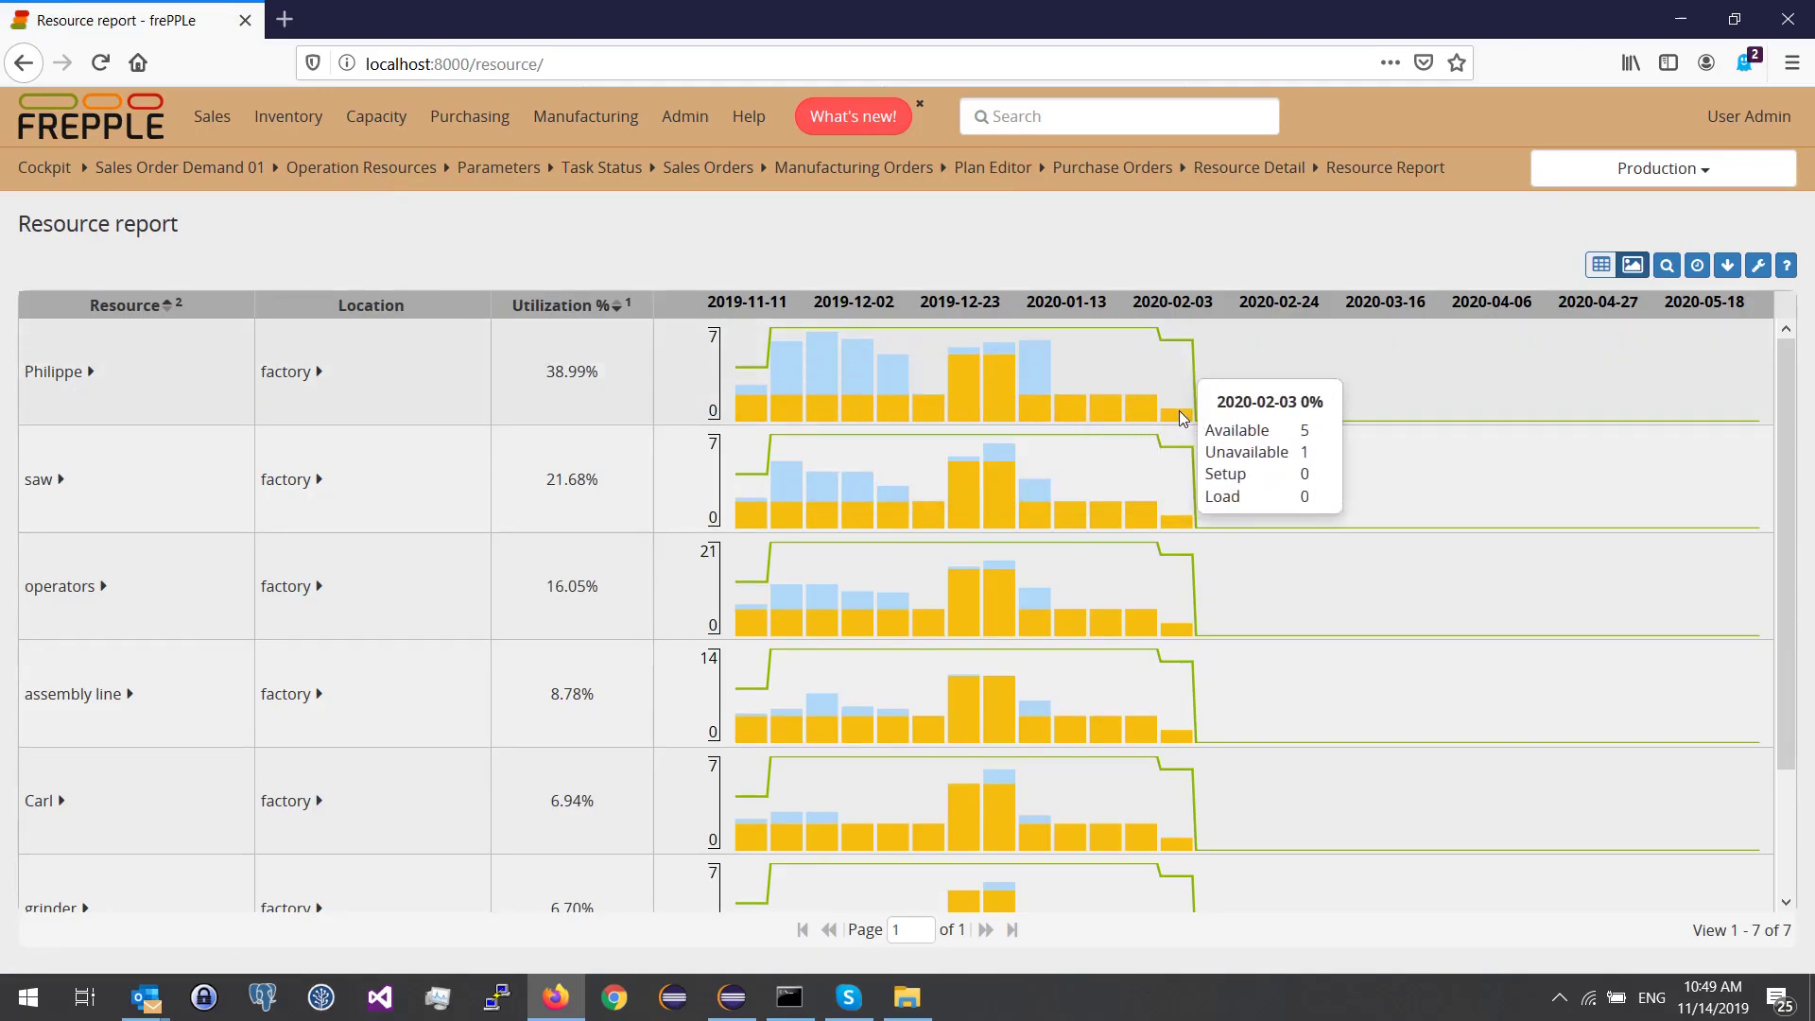
pyautogui.click(1699, 266)
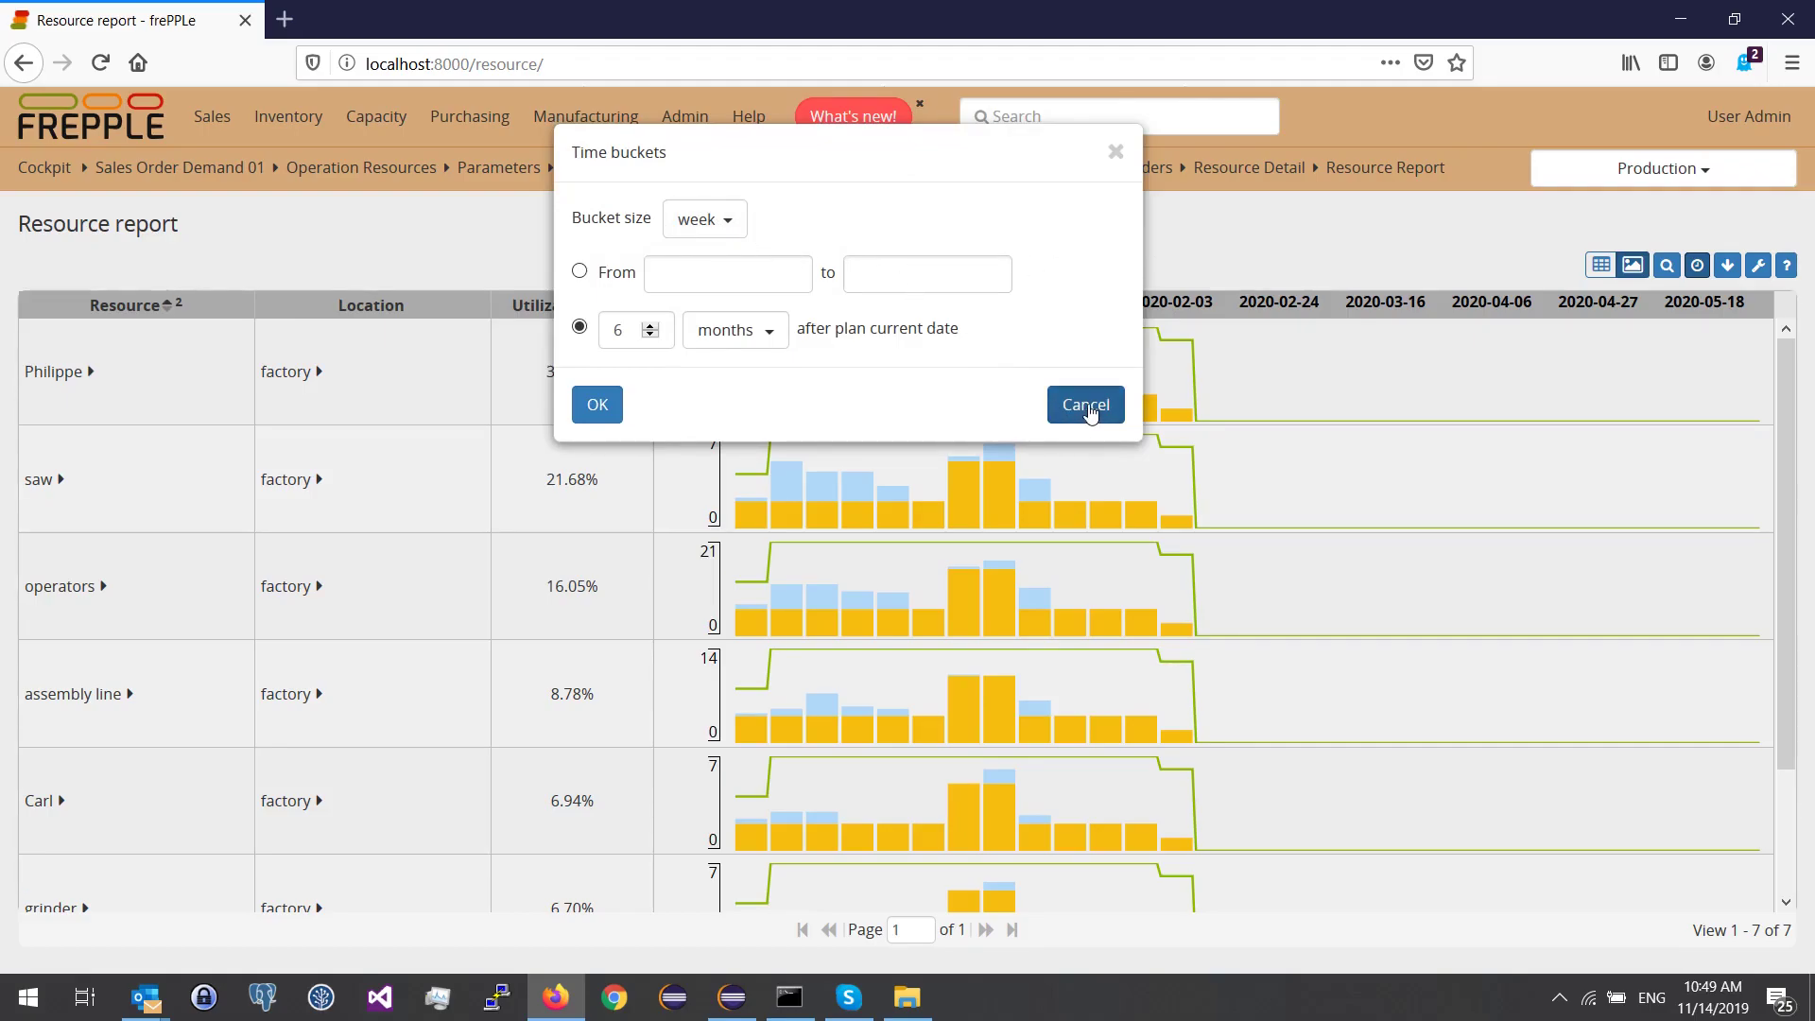
pyautogui.click(1085, 404)
# Examine the most utilized resource's weekly load, view its plan detail for the week of 2019-12-02, and return to the resource report
pyautogui.moveTo(745, 418)
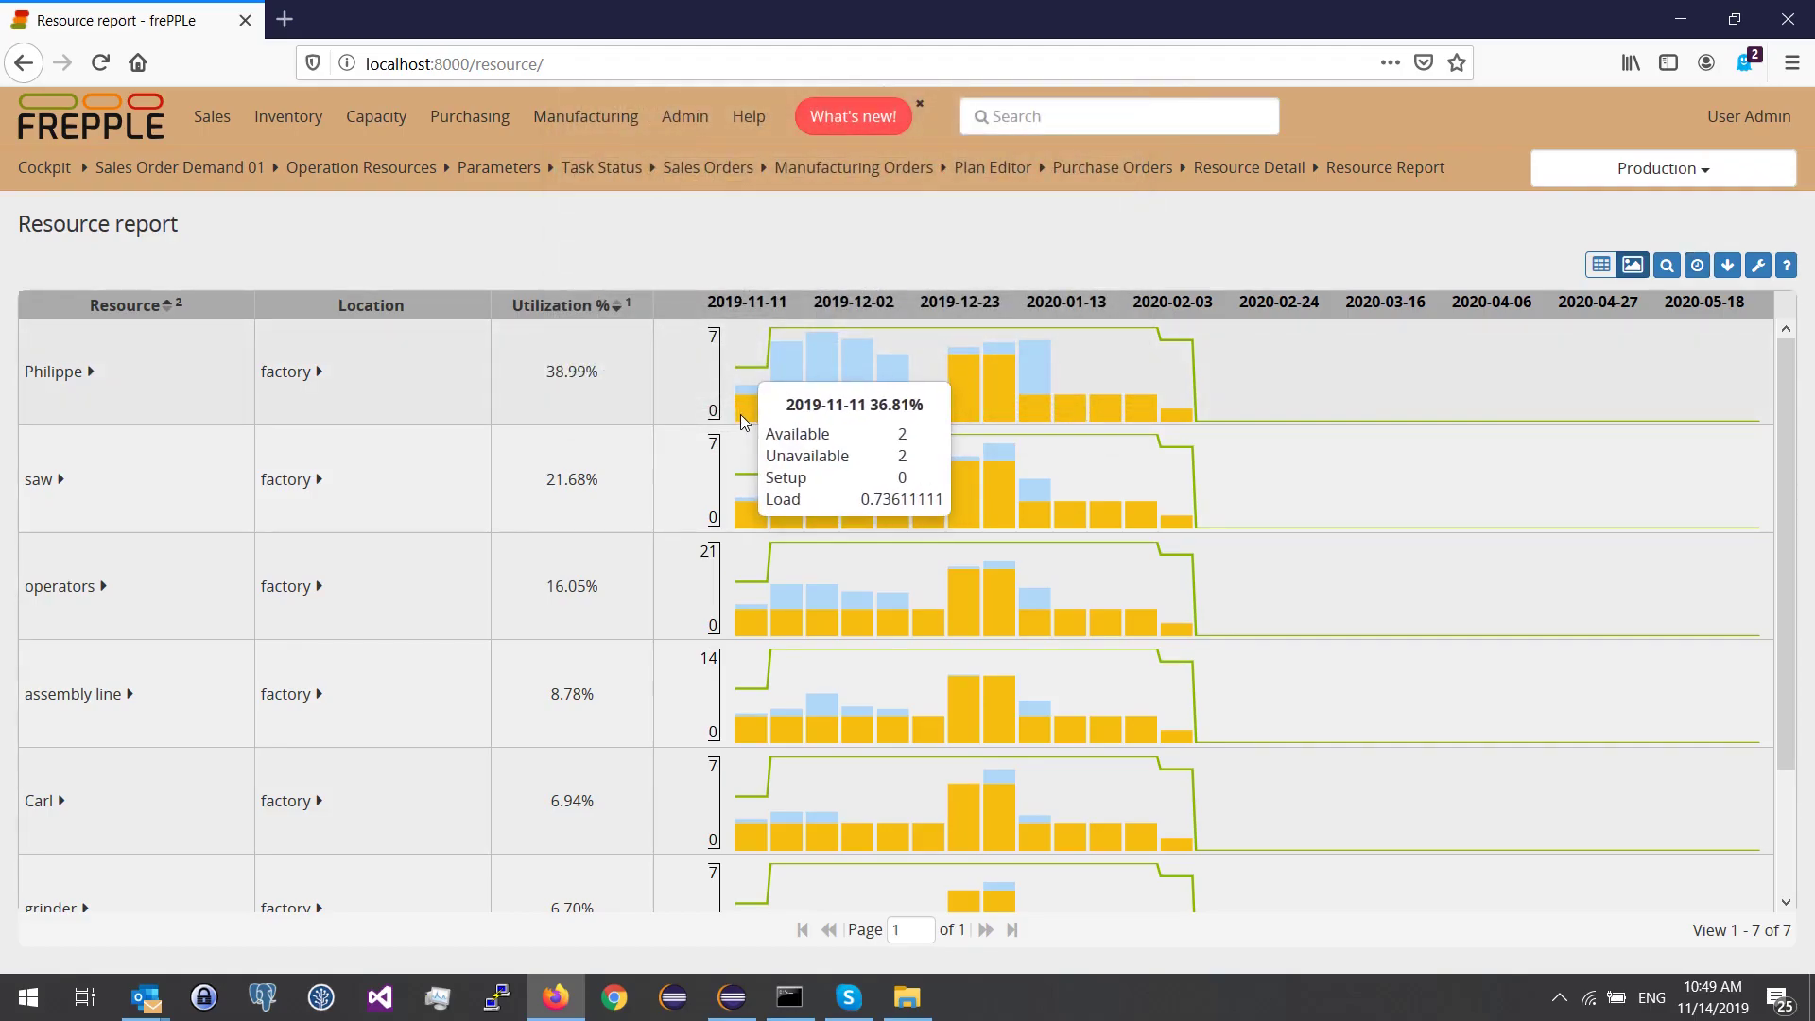
pyautogui.moveTo(806, 398)
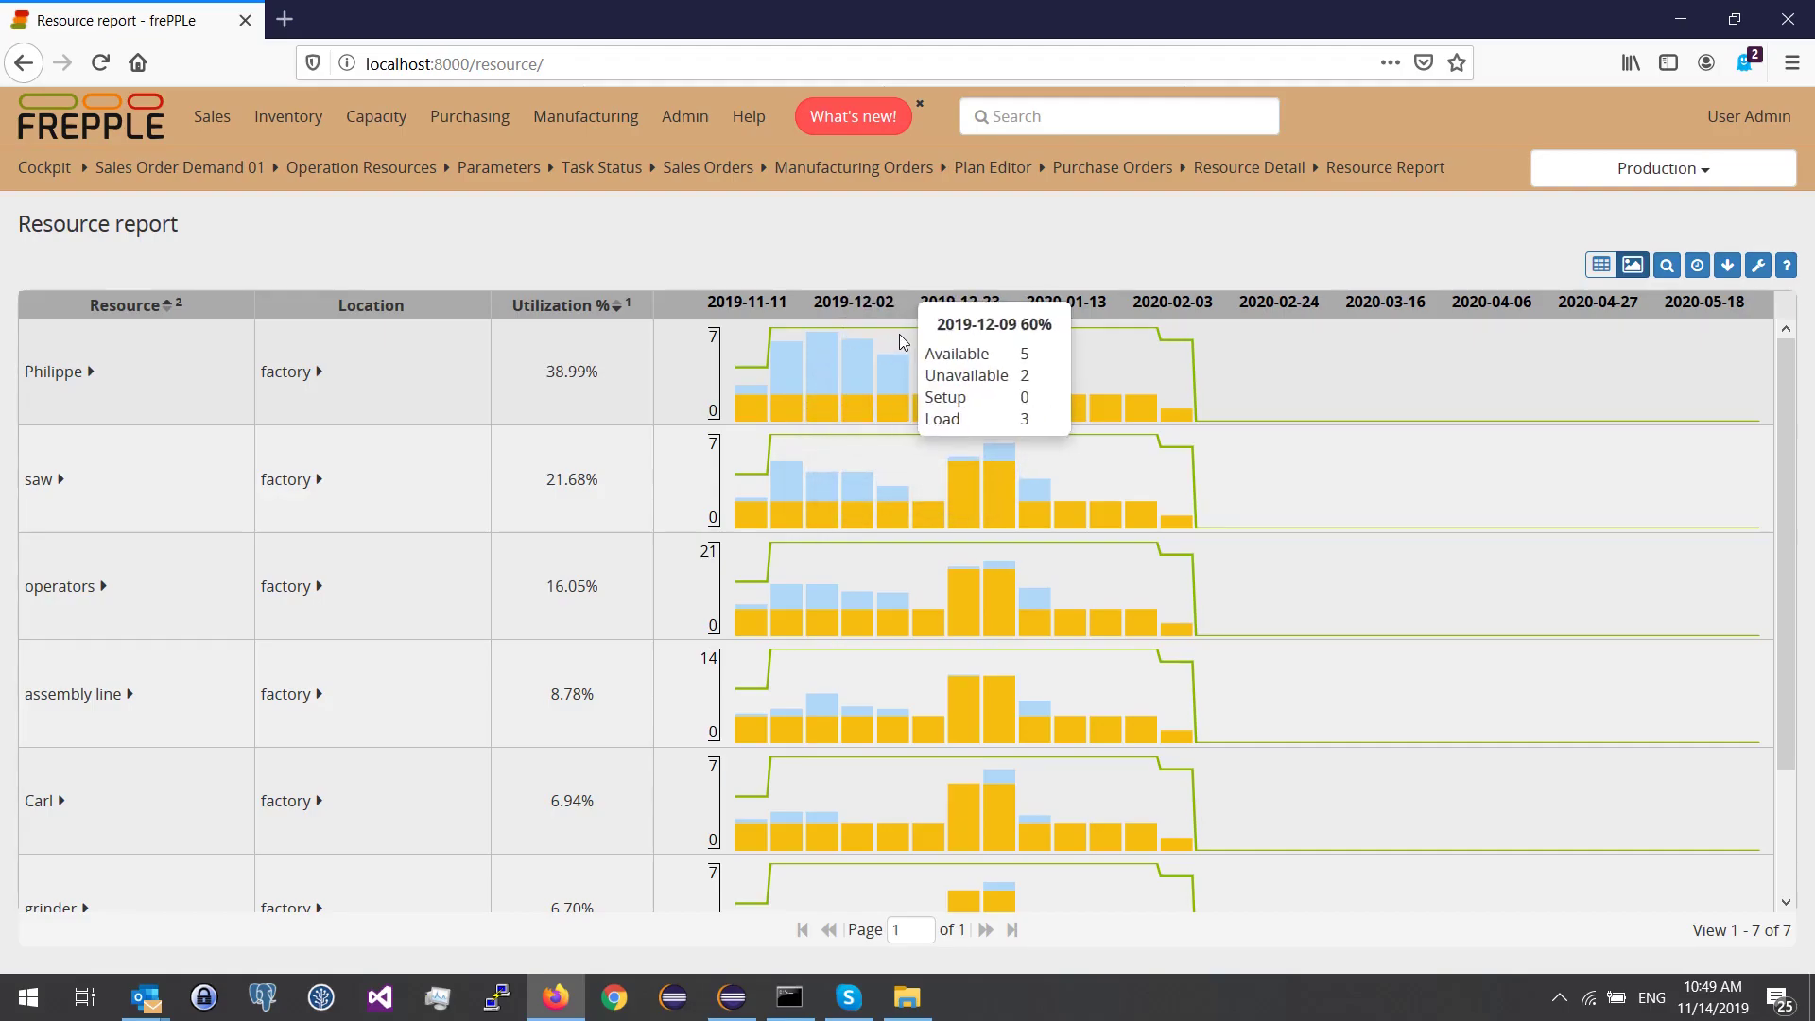
pyautogui.moveTo(915, 334)
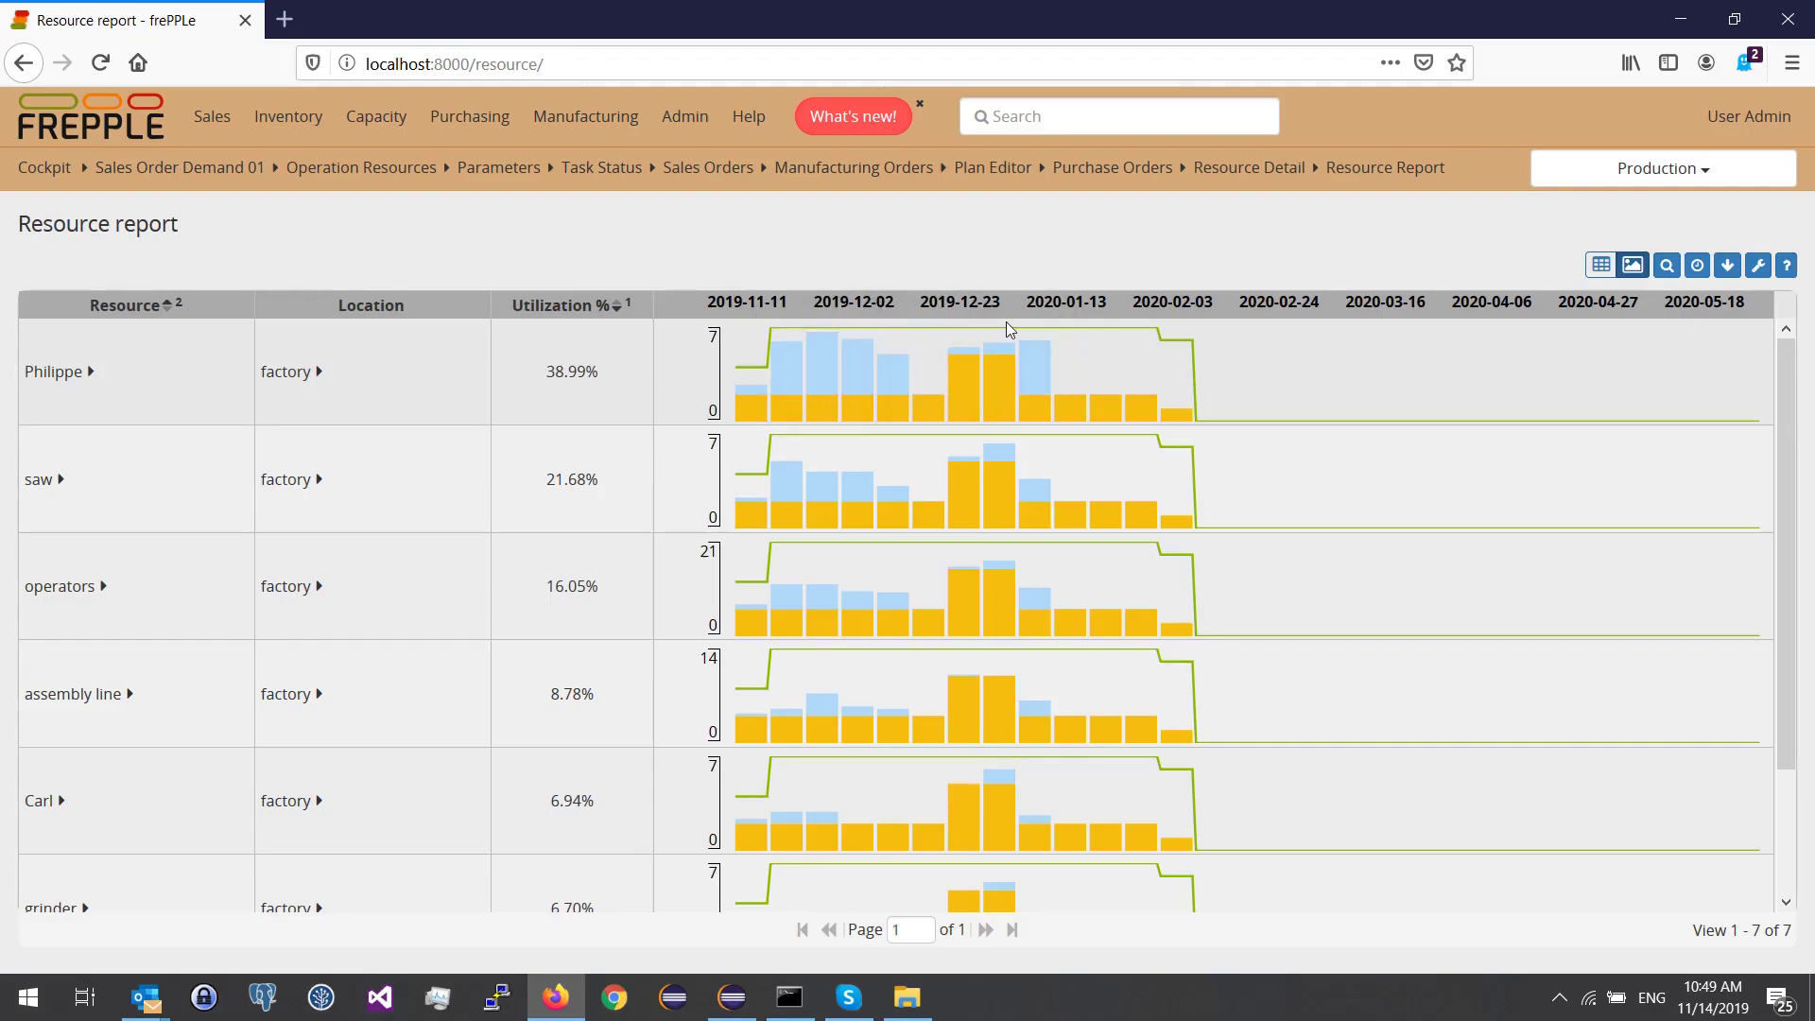
pyautogui.moveTo(1009, 348)
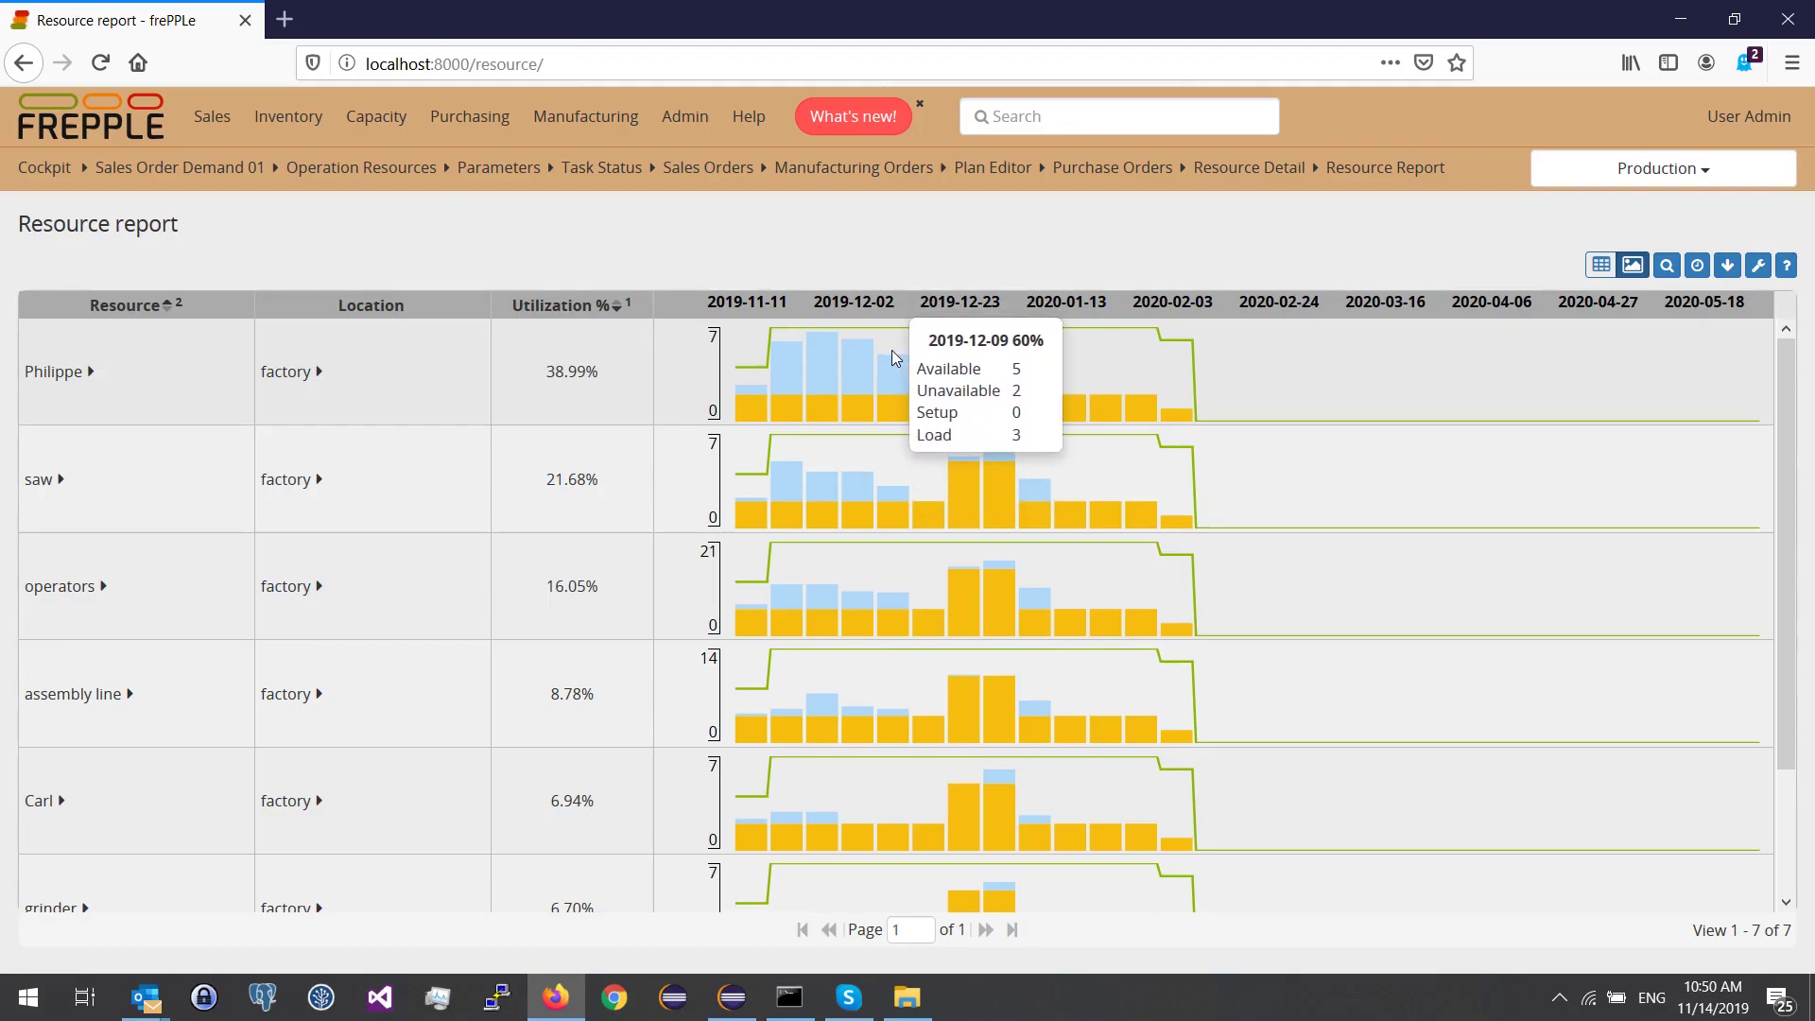
pyautogui.click(859, 387)
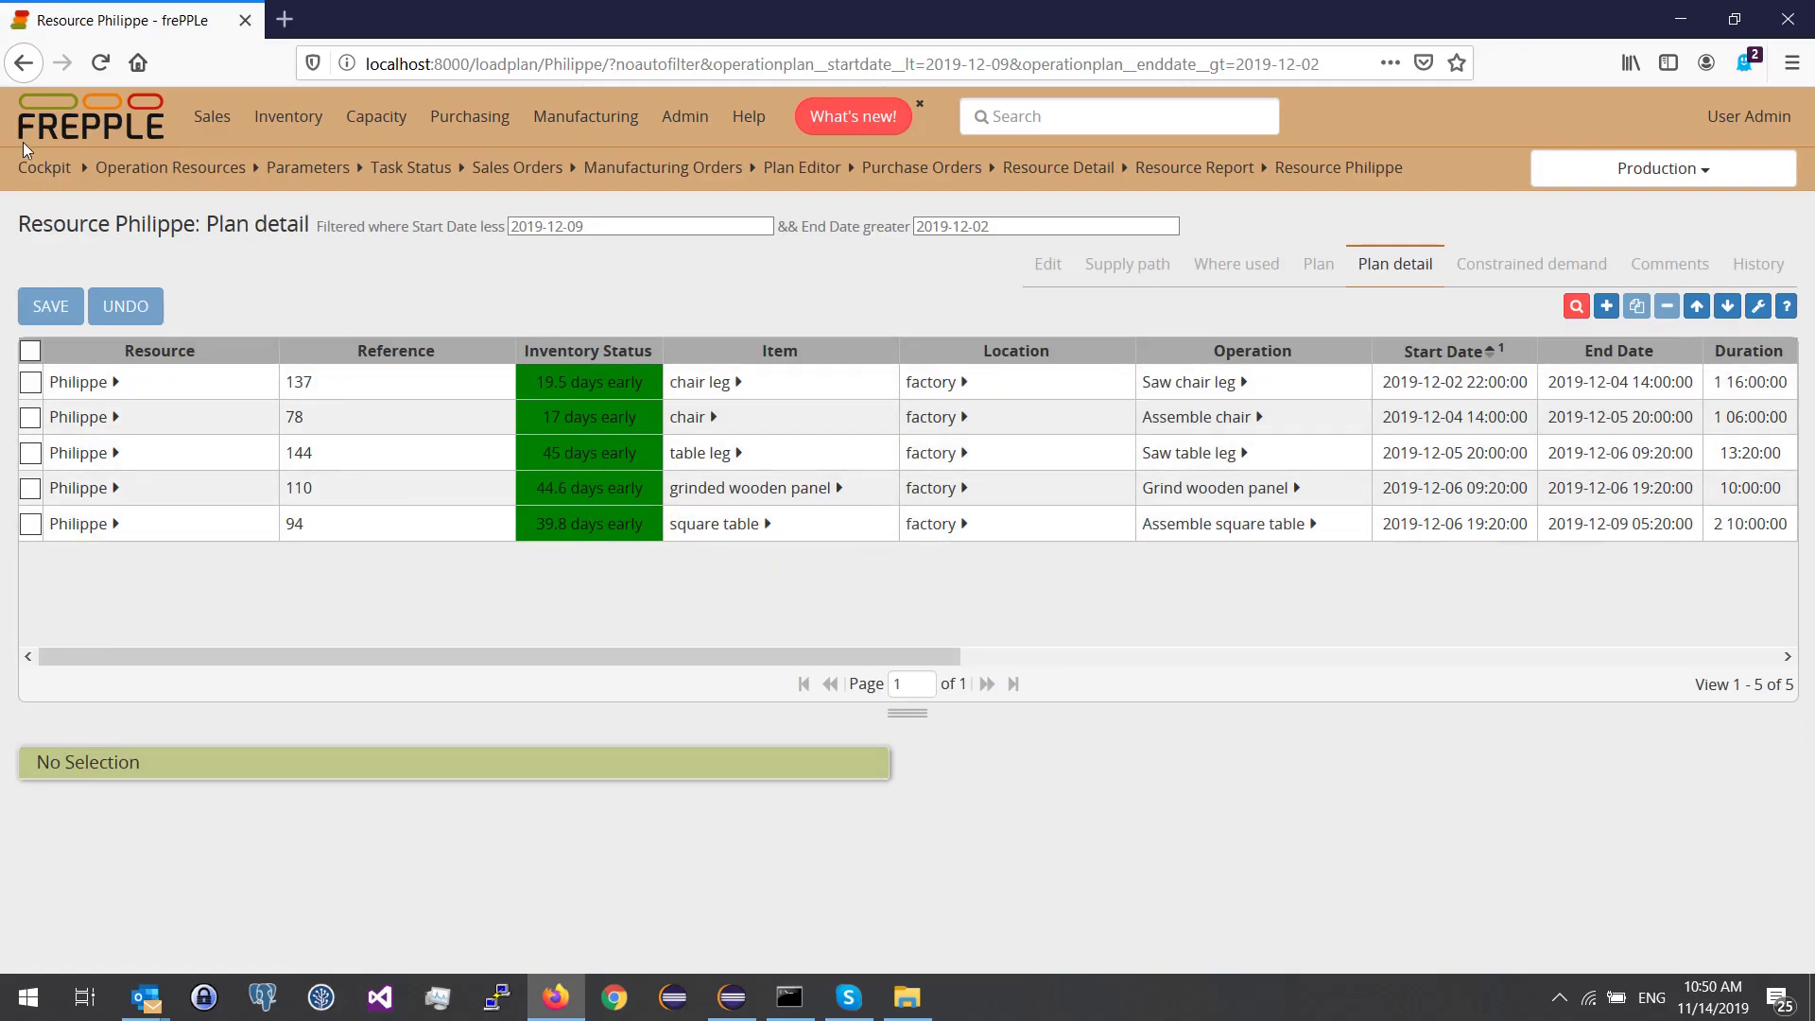
pyautogui.click(22, 64)
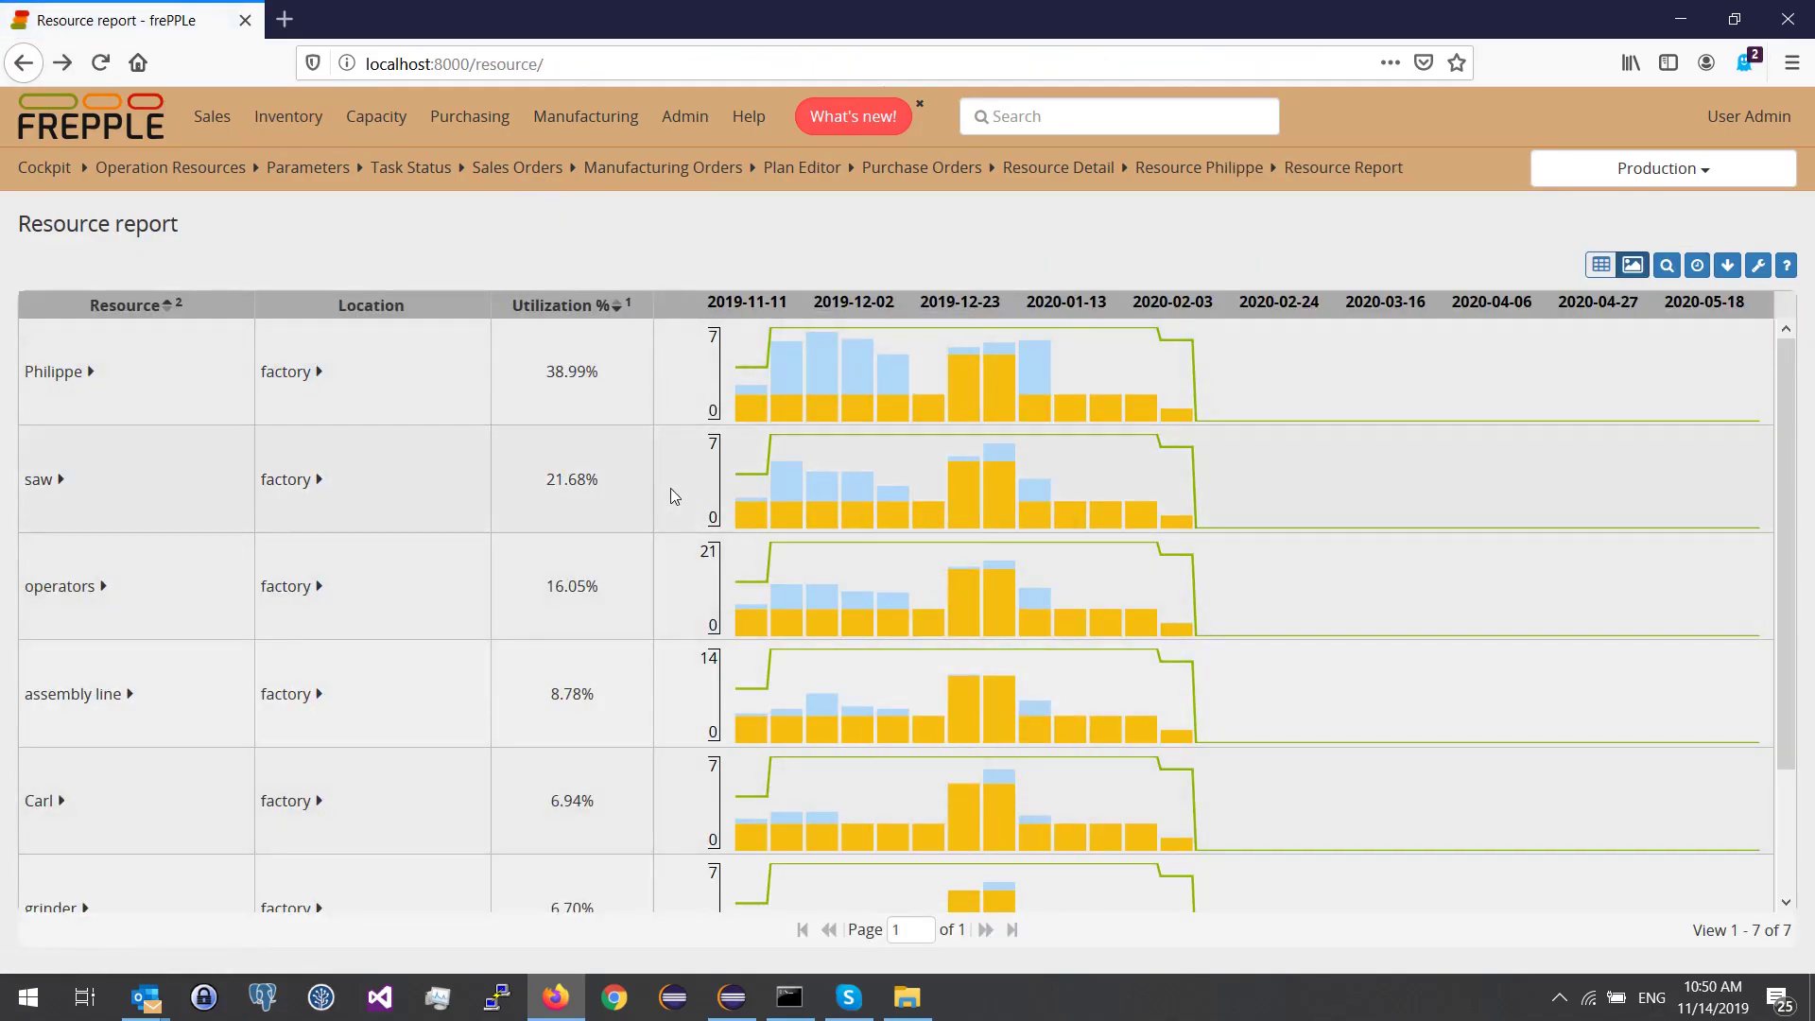
# Check the resource report's sorting by utilization in descending order and review the top resource's weekly availability and load
pyautogui.click(543, 305)
pyautogui.click(543, 306)
pyautogui.click(542, 306)
pyautogui.click(541, 308)
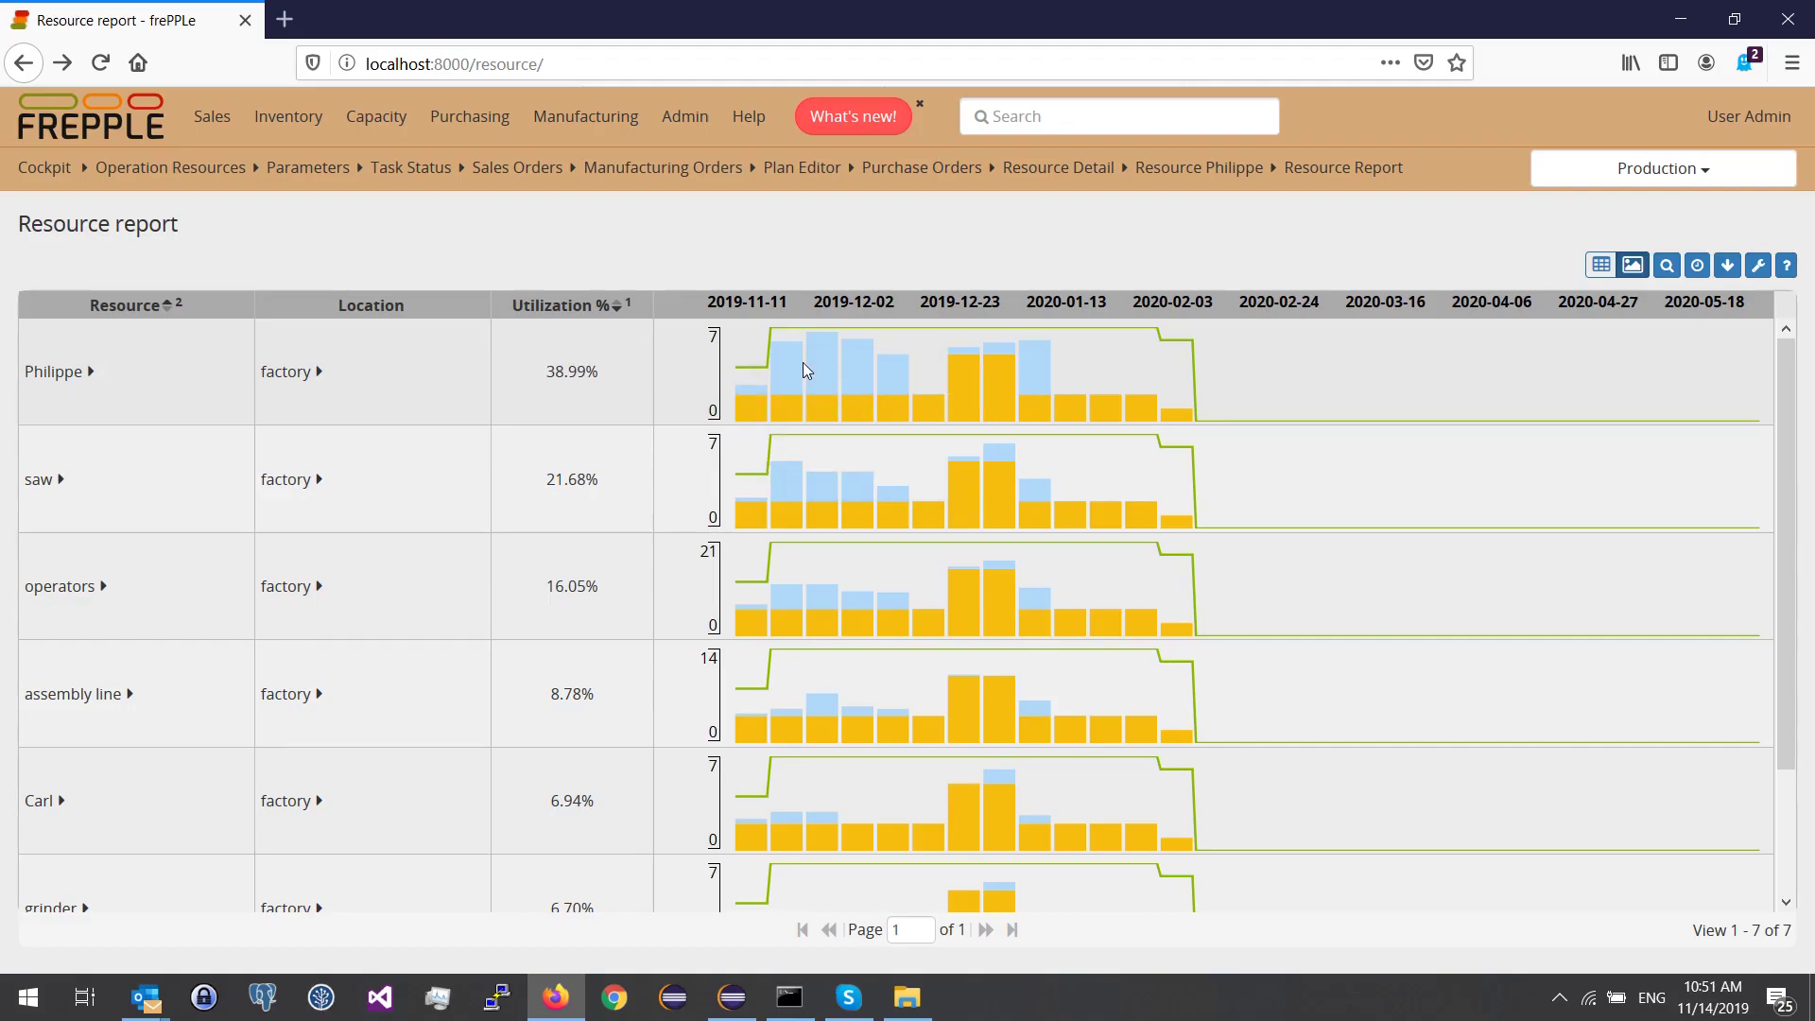
pyautogui.moveTo(791, 332)
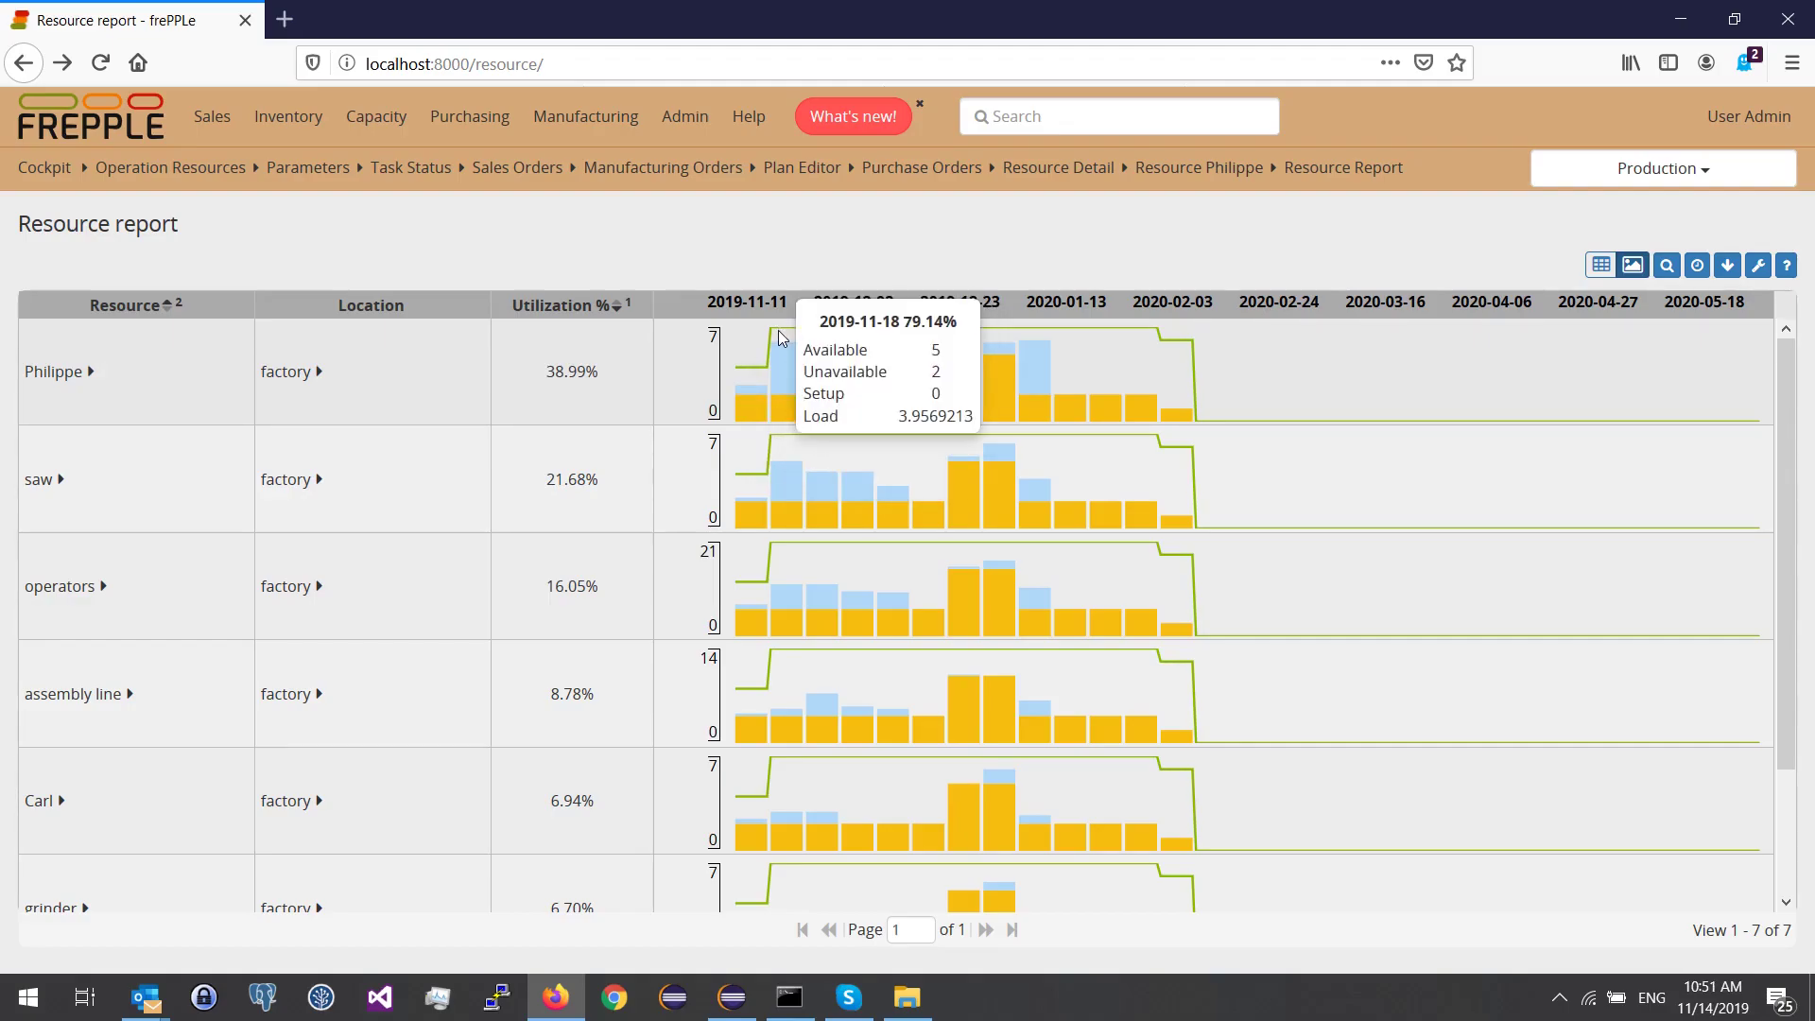
pyautogui.moveTo(1025, 331)
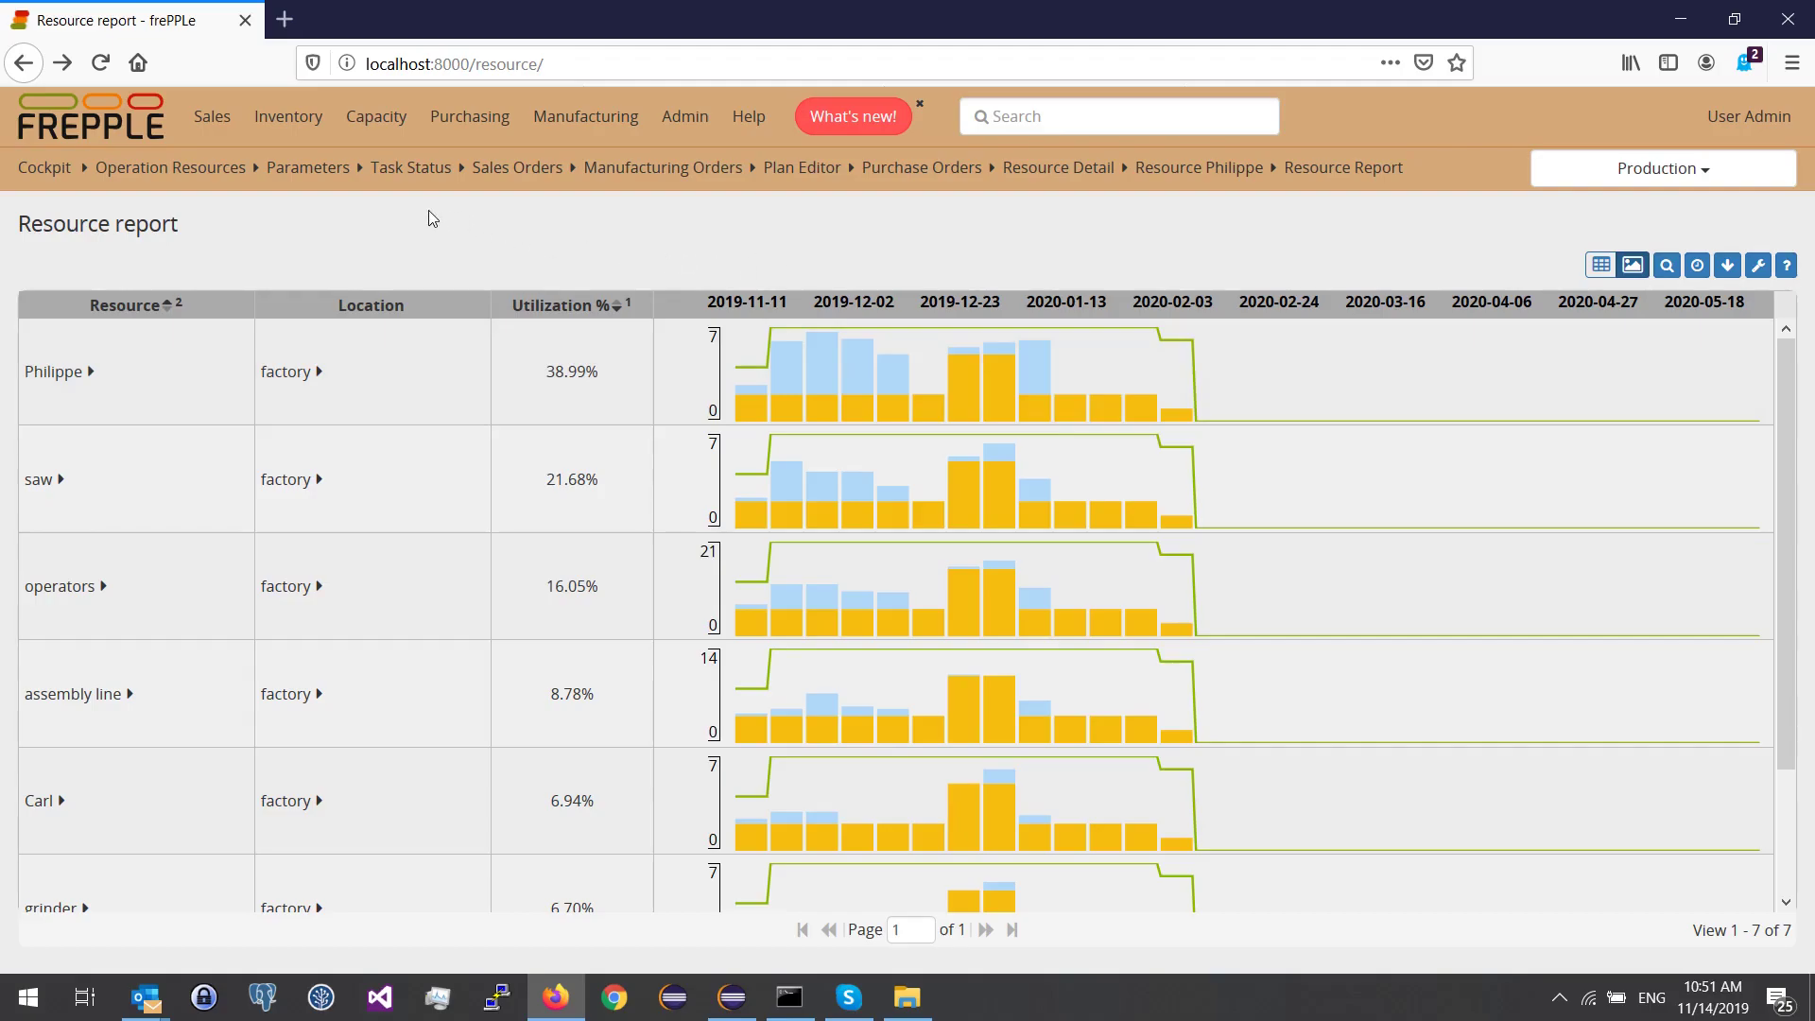
# Open the purchase orders list and select the four confirmed orders to review their combined details
pyautogui.moveTo(470, 116)
pyautogui.click(463, 162)
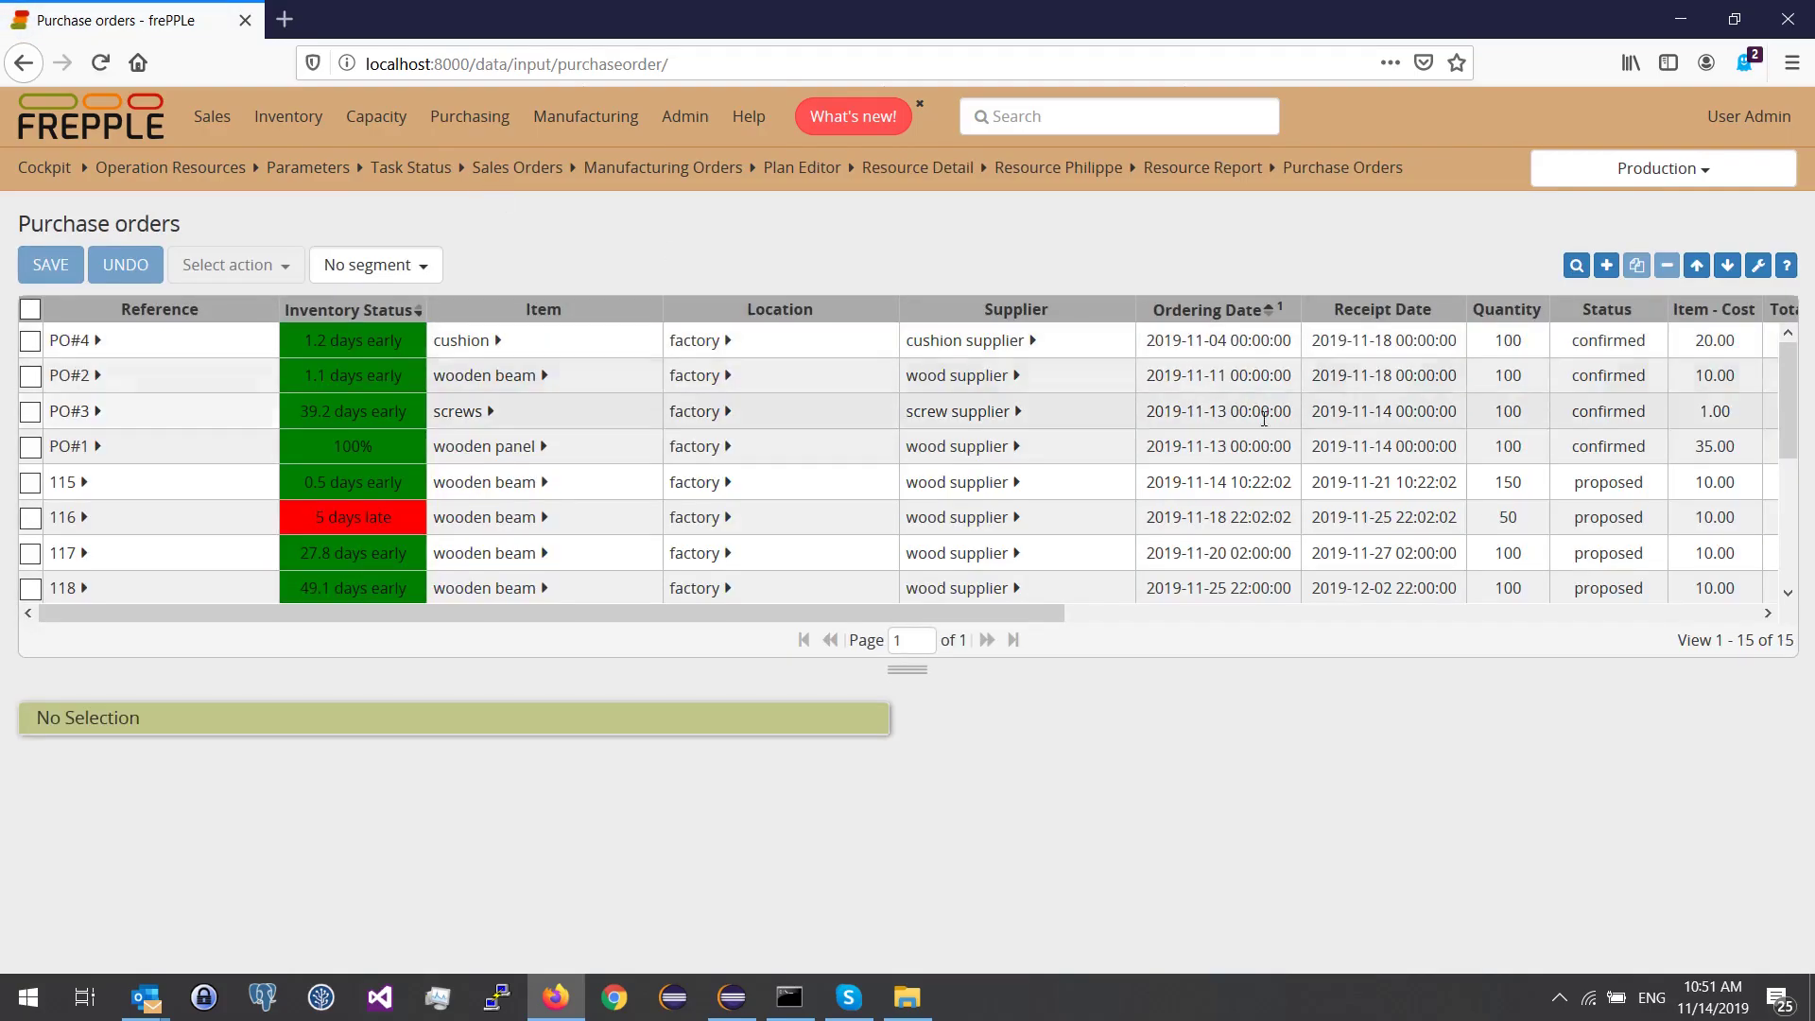
pyautogui.click(30, 342)
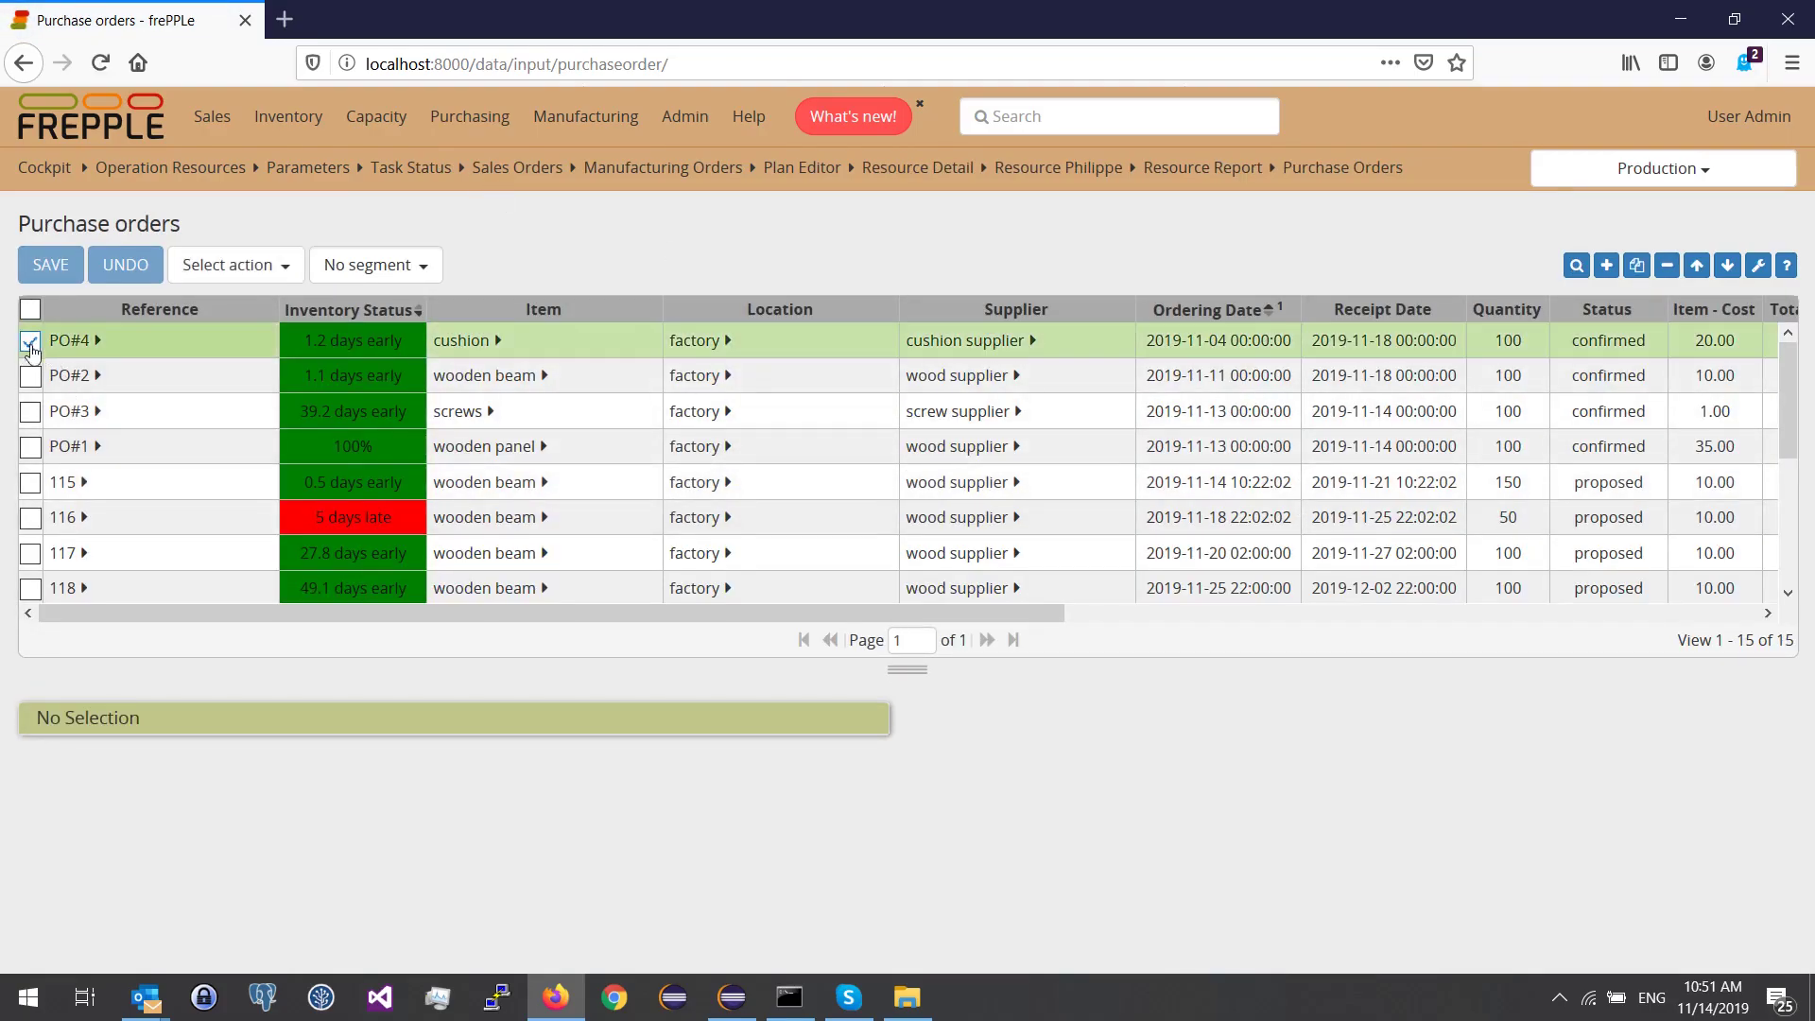
pyautogui.click(31, 376)
pyautogui.click(30, 411)
pyautogui.click(30, 446)
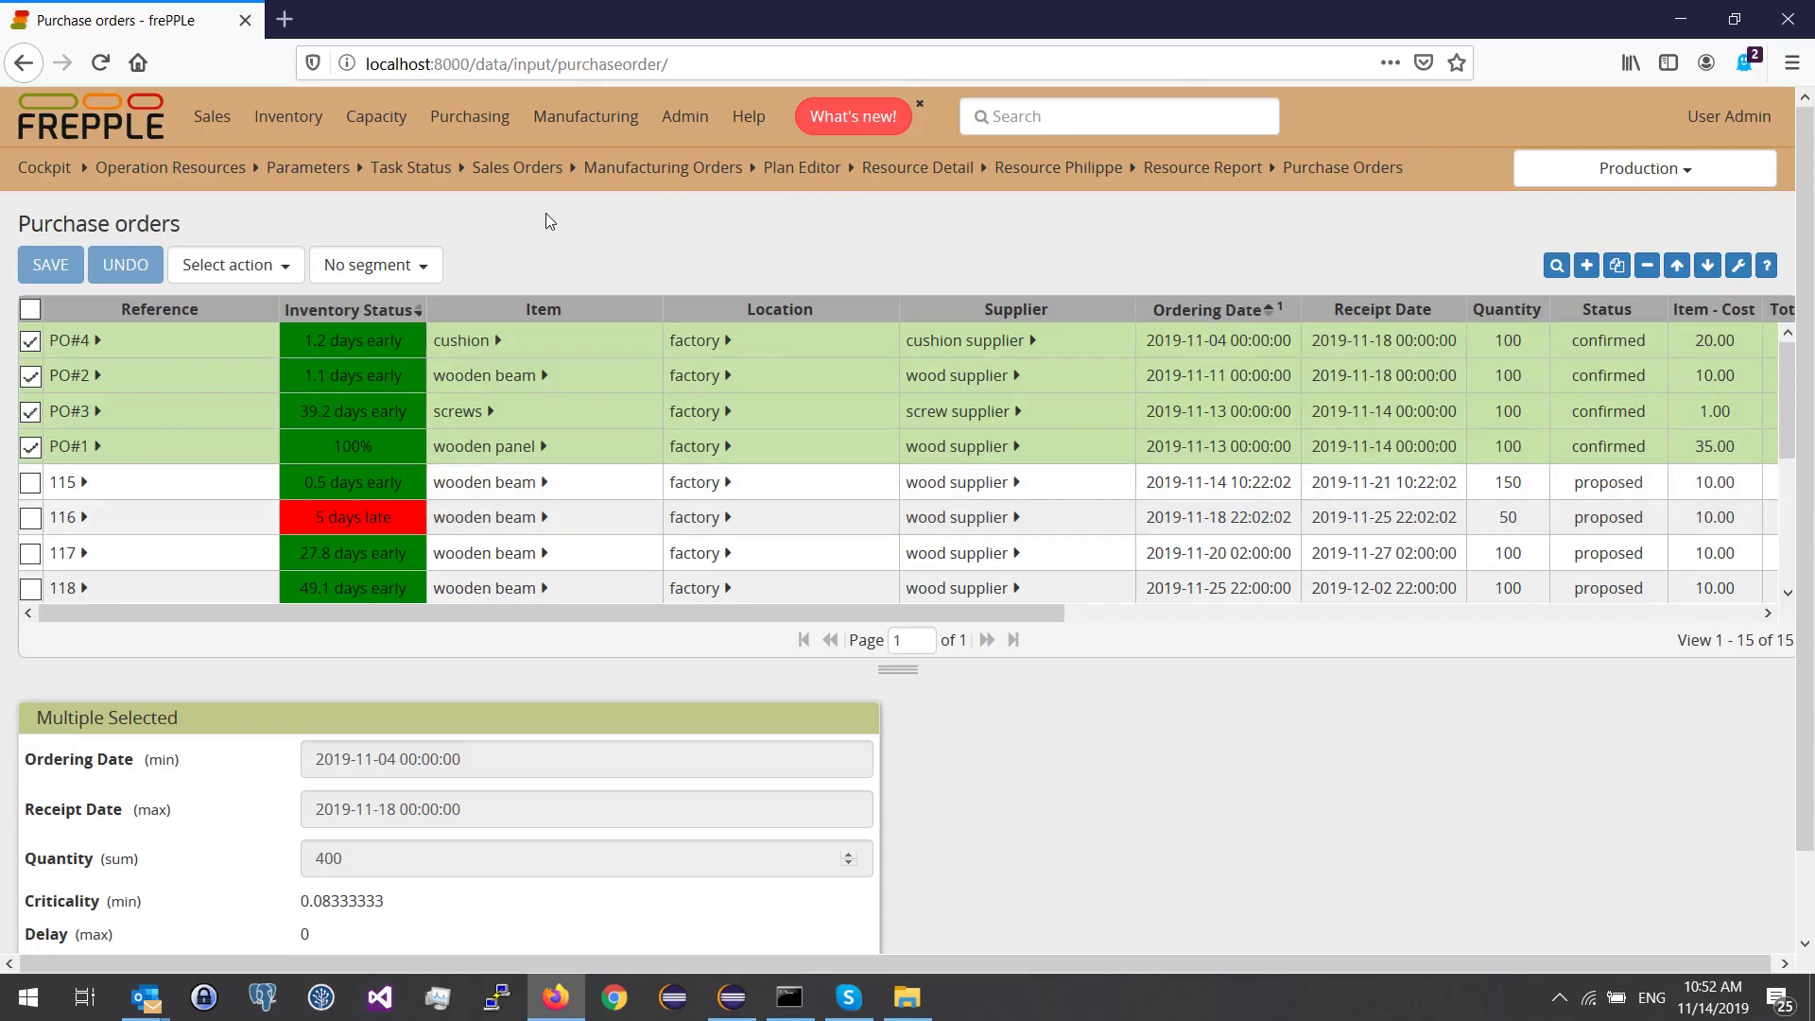
# Open the distribution orders list and review the proposed shipments, including their inventory status, origin, destination and dates
pyautogui.moveTo(312, 123)
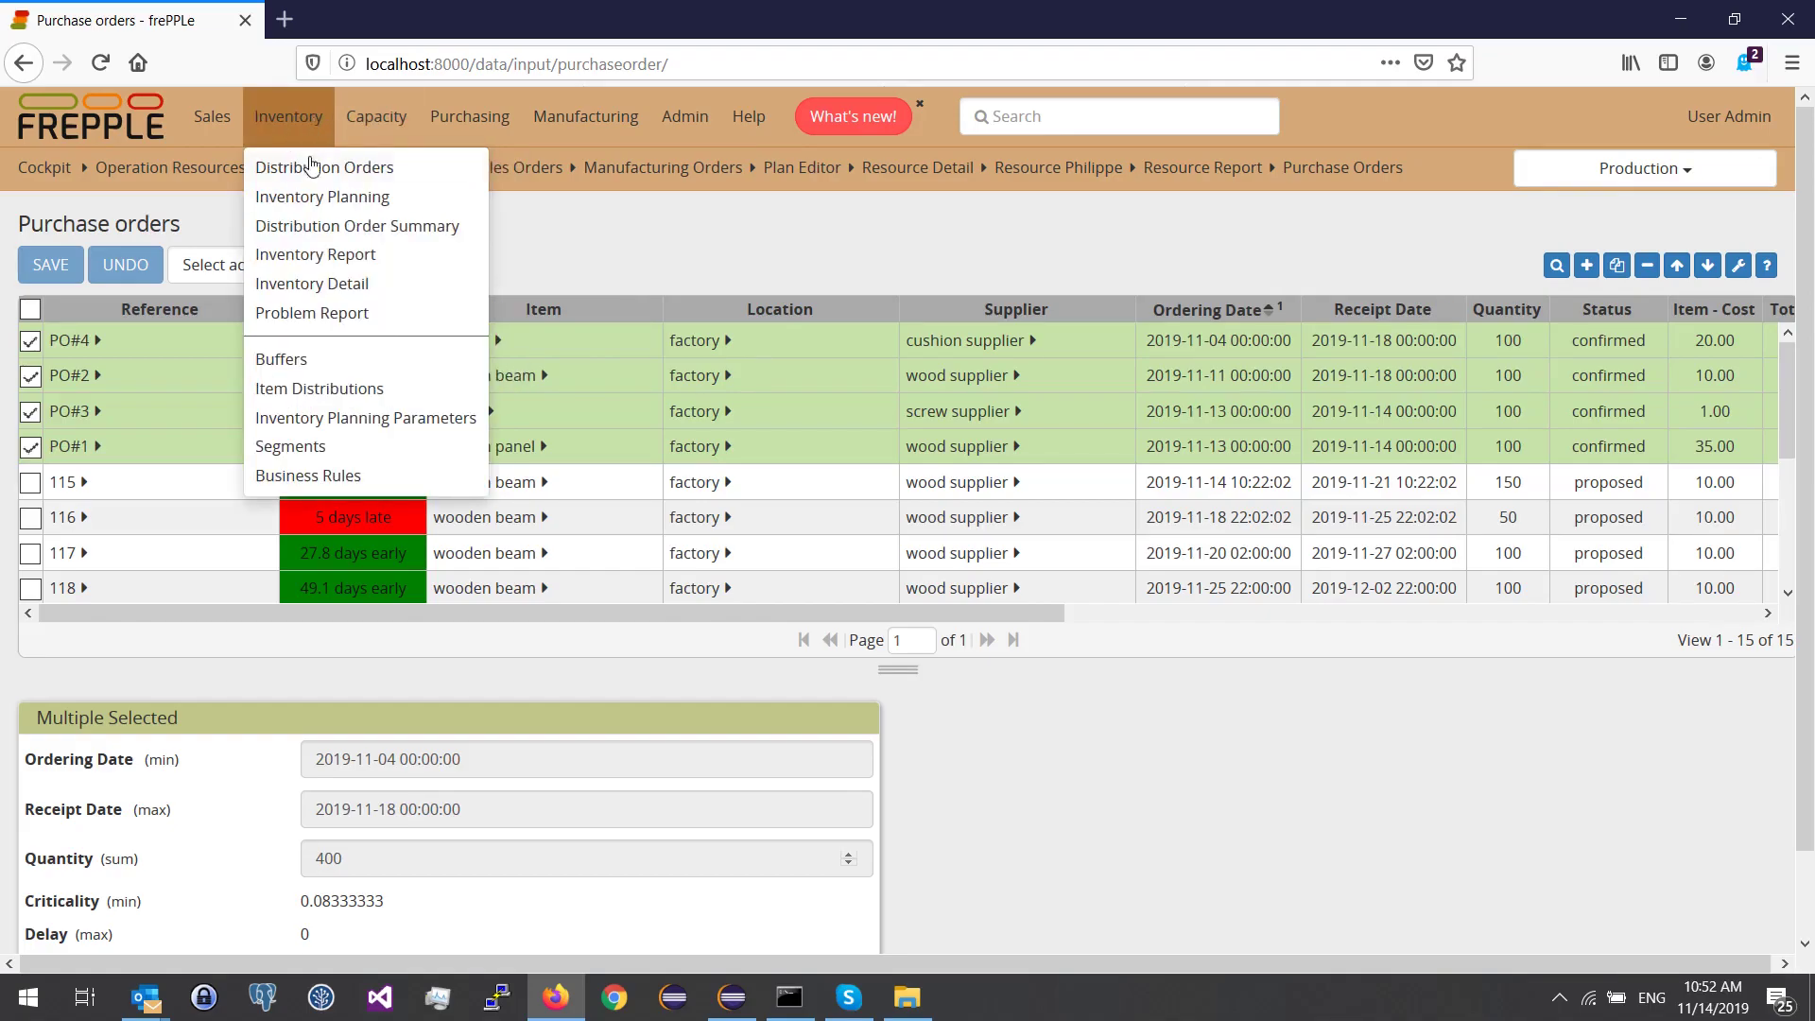
pyautogui.click(310, 170)
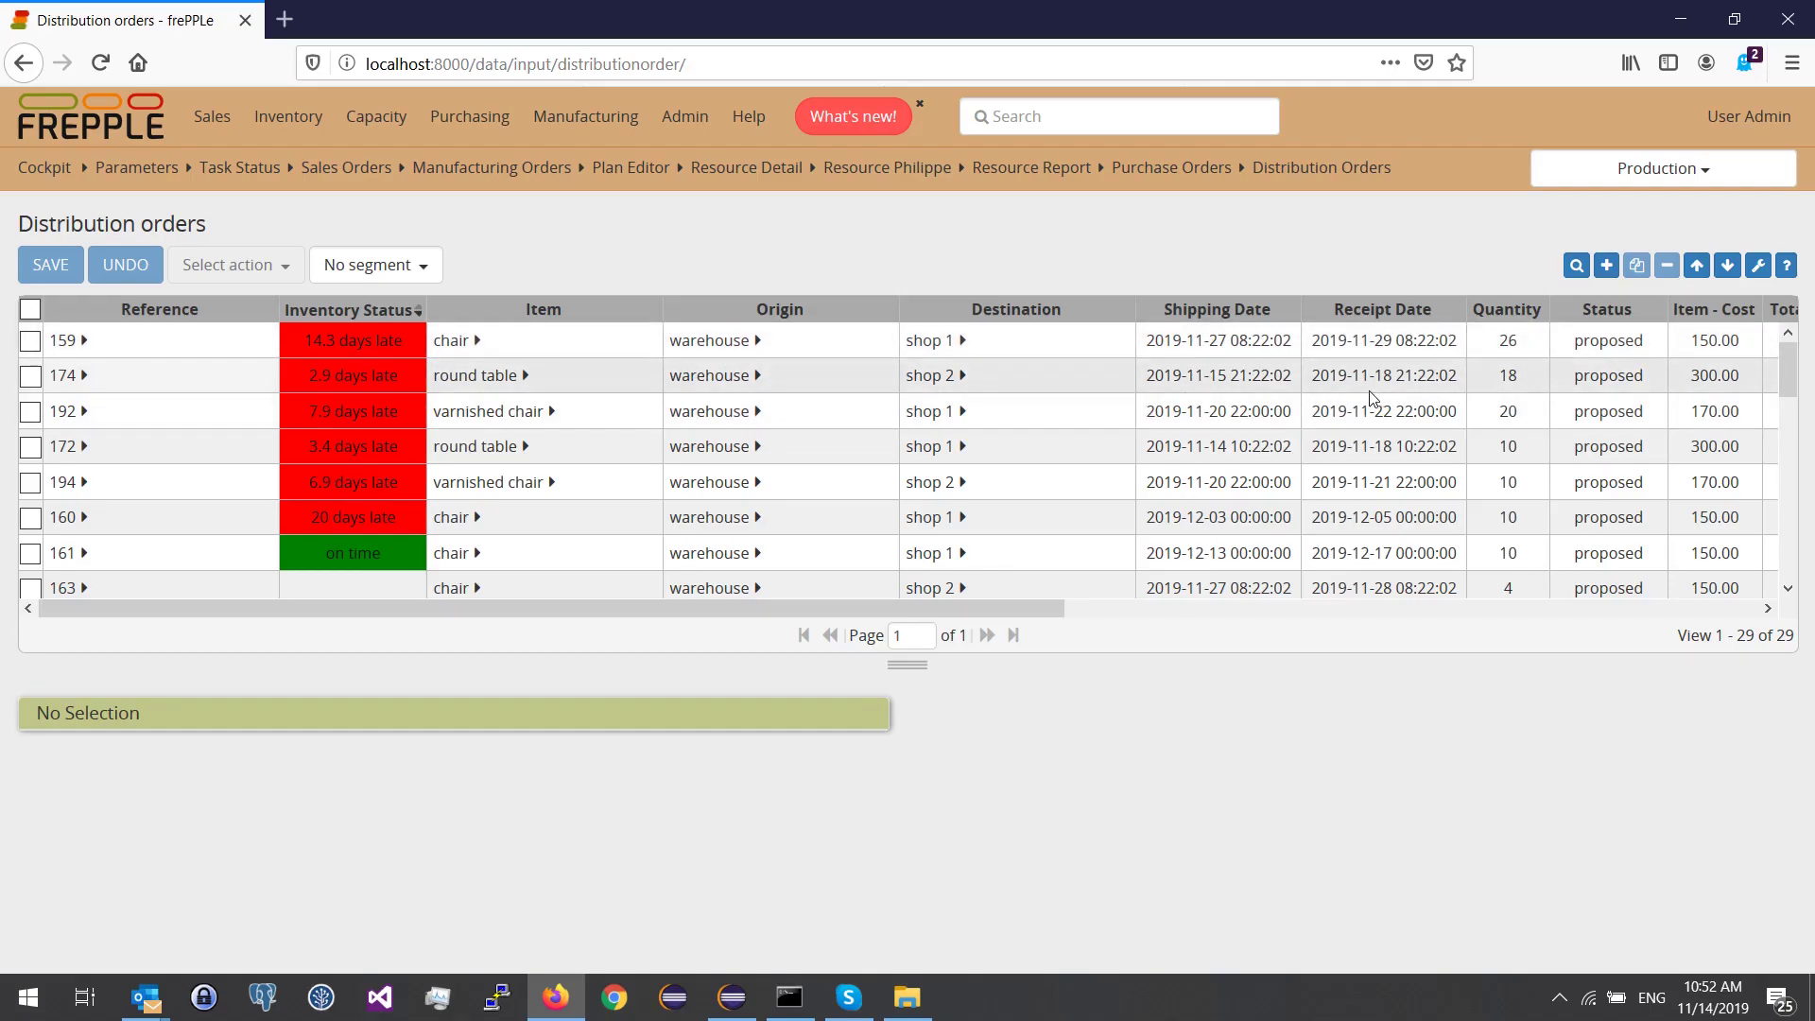
pyautogui.scroll(-3, 1389, 382)
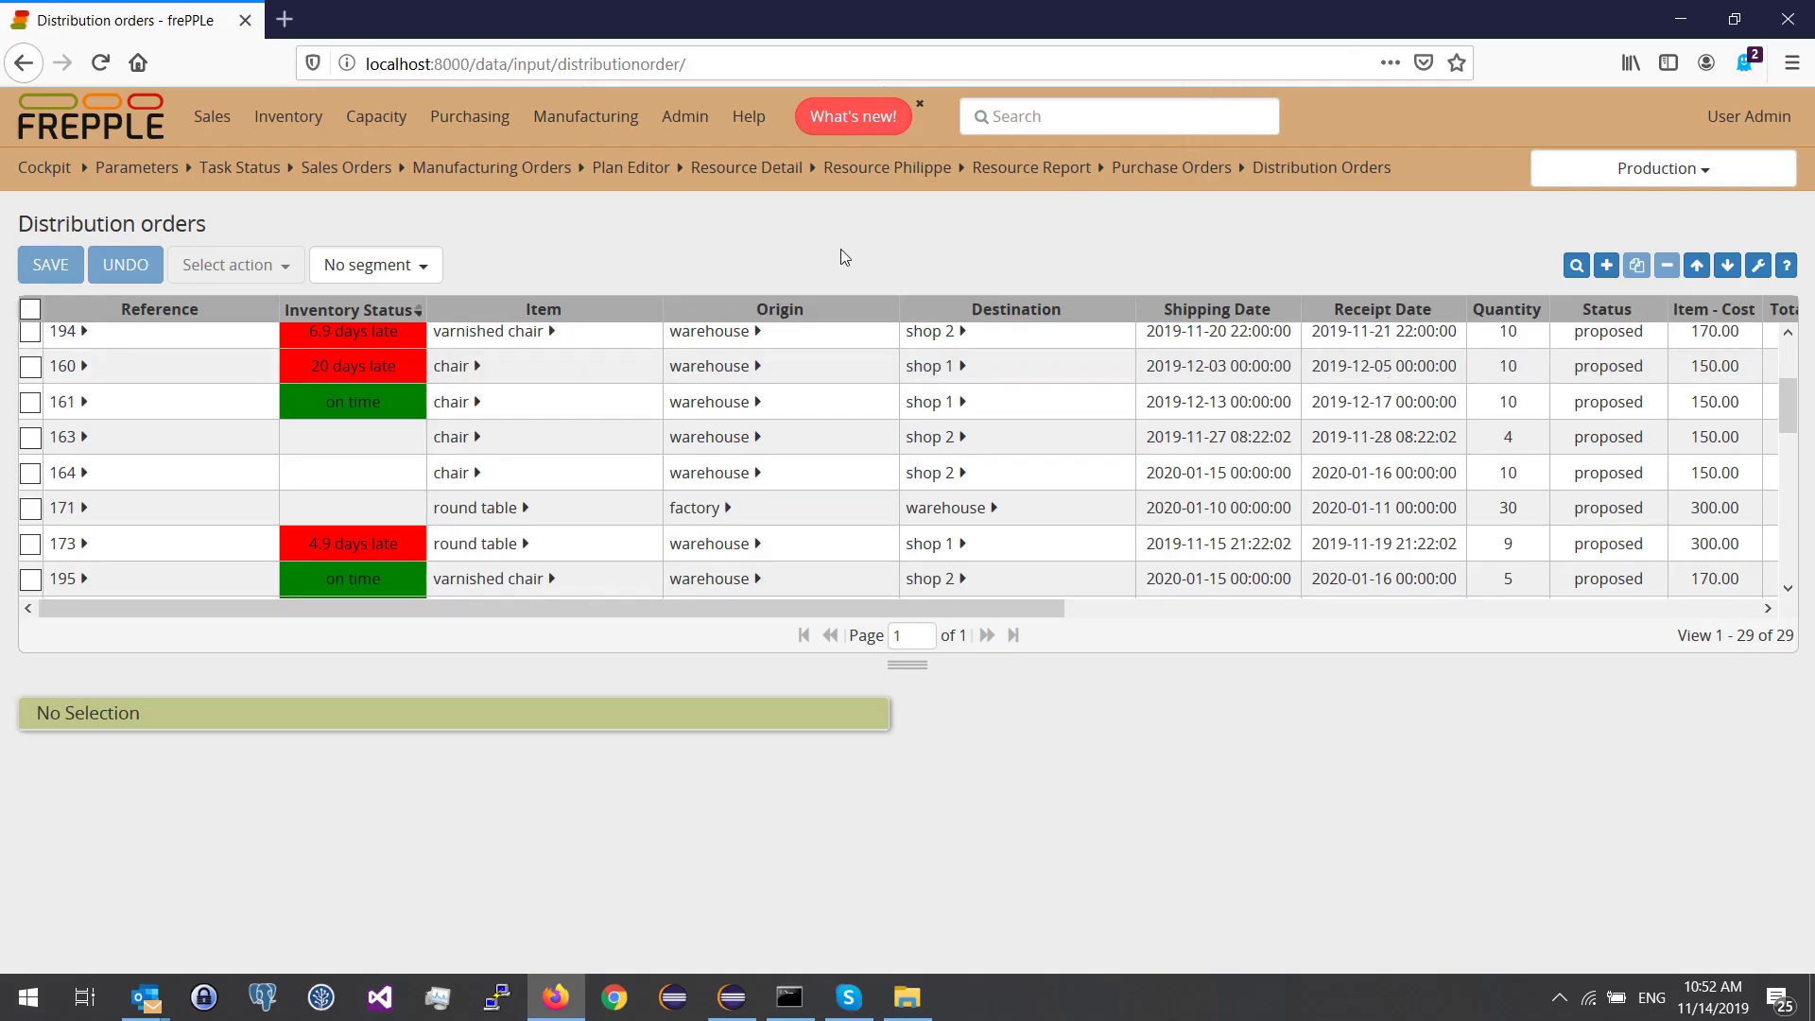
# Open the plan editor and select the Saw chair leg manufacturing order starting 2019-11-25 on the saw resource
pyautogui.moveTo(629, 119)
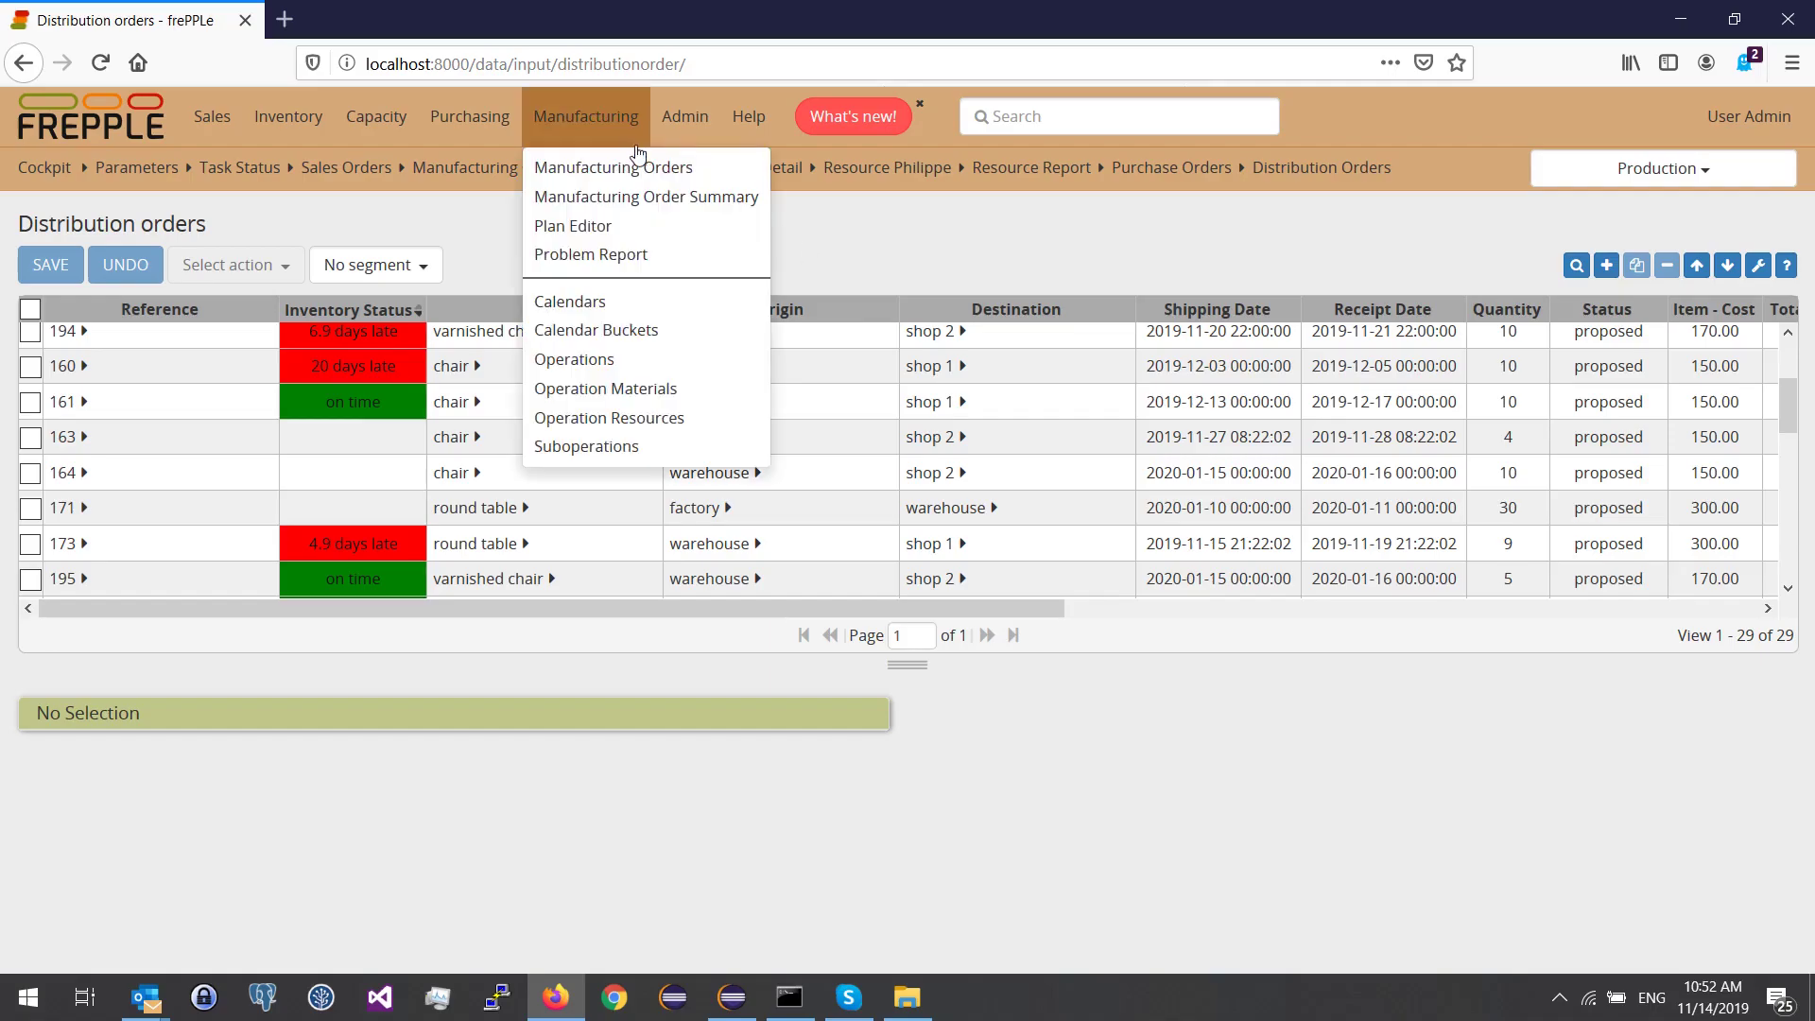
pyautogui.click(635, 228)
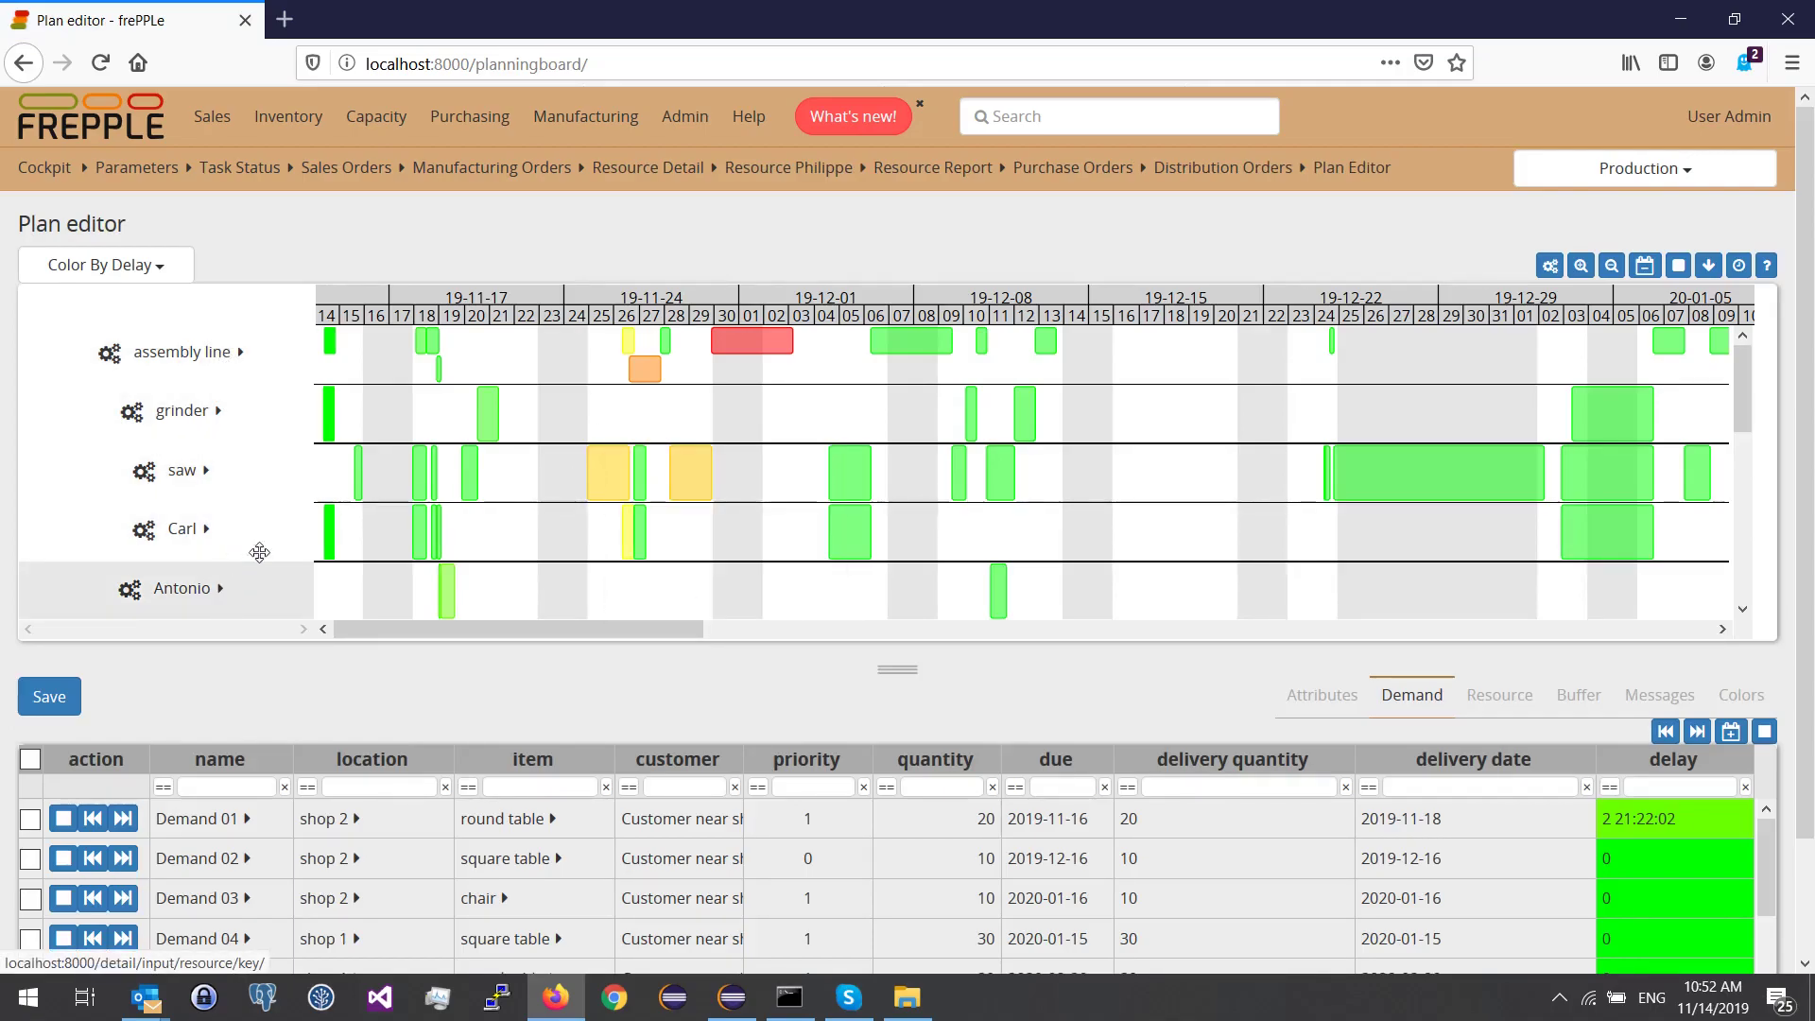
pyautogui.moveTo(1740, 377); pyautogui.dragTo(1700, 344)
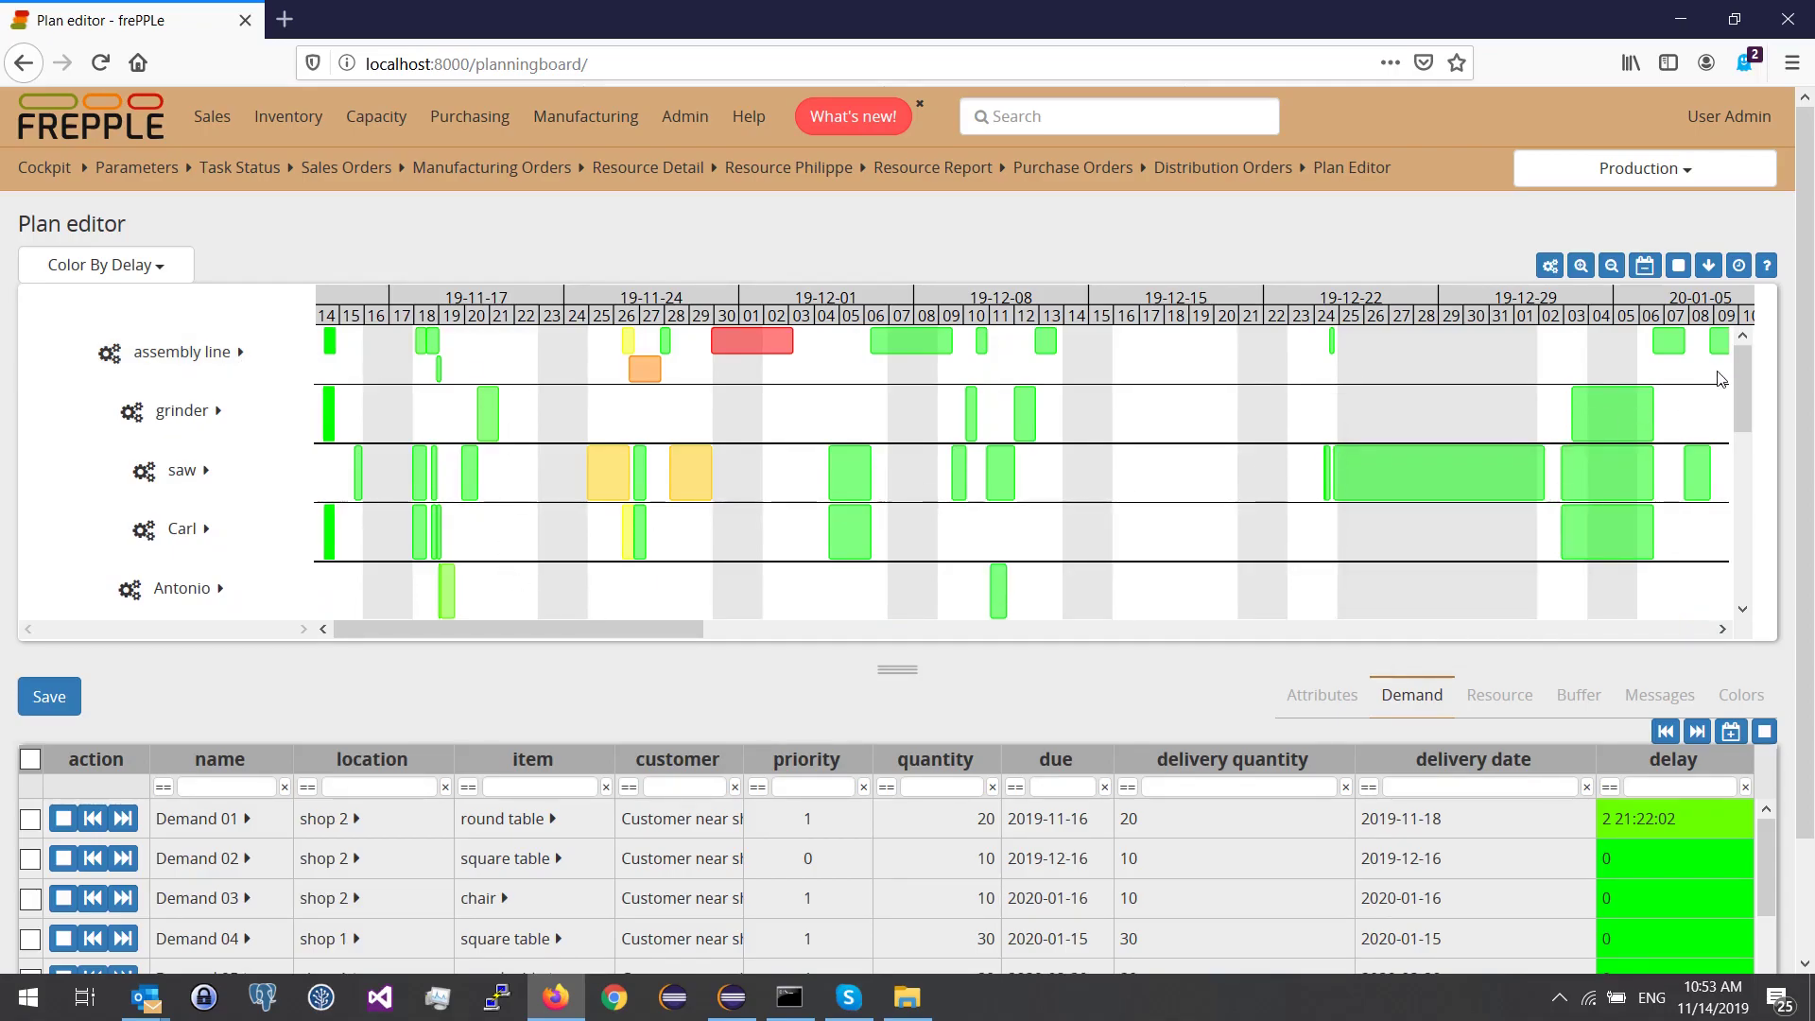
pyautogui.moveTo(1742, 371)
pyautogui.mouseDown()
pyautogui.moveTo(1732, 474)
pyautogui.moveTo(1728, 350)
pyautogui.mouseUp()
pyautogui.moveTo(628, 552)
pyautogui.click(624, 484)
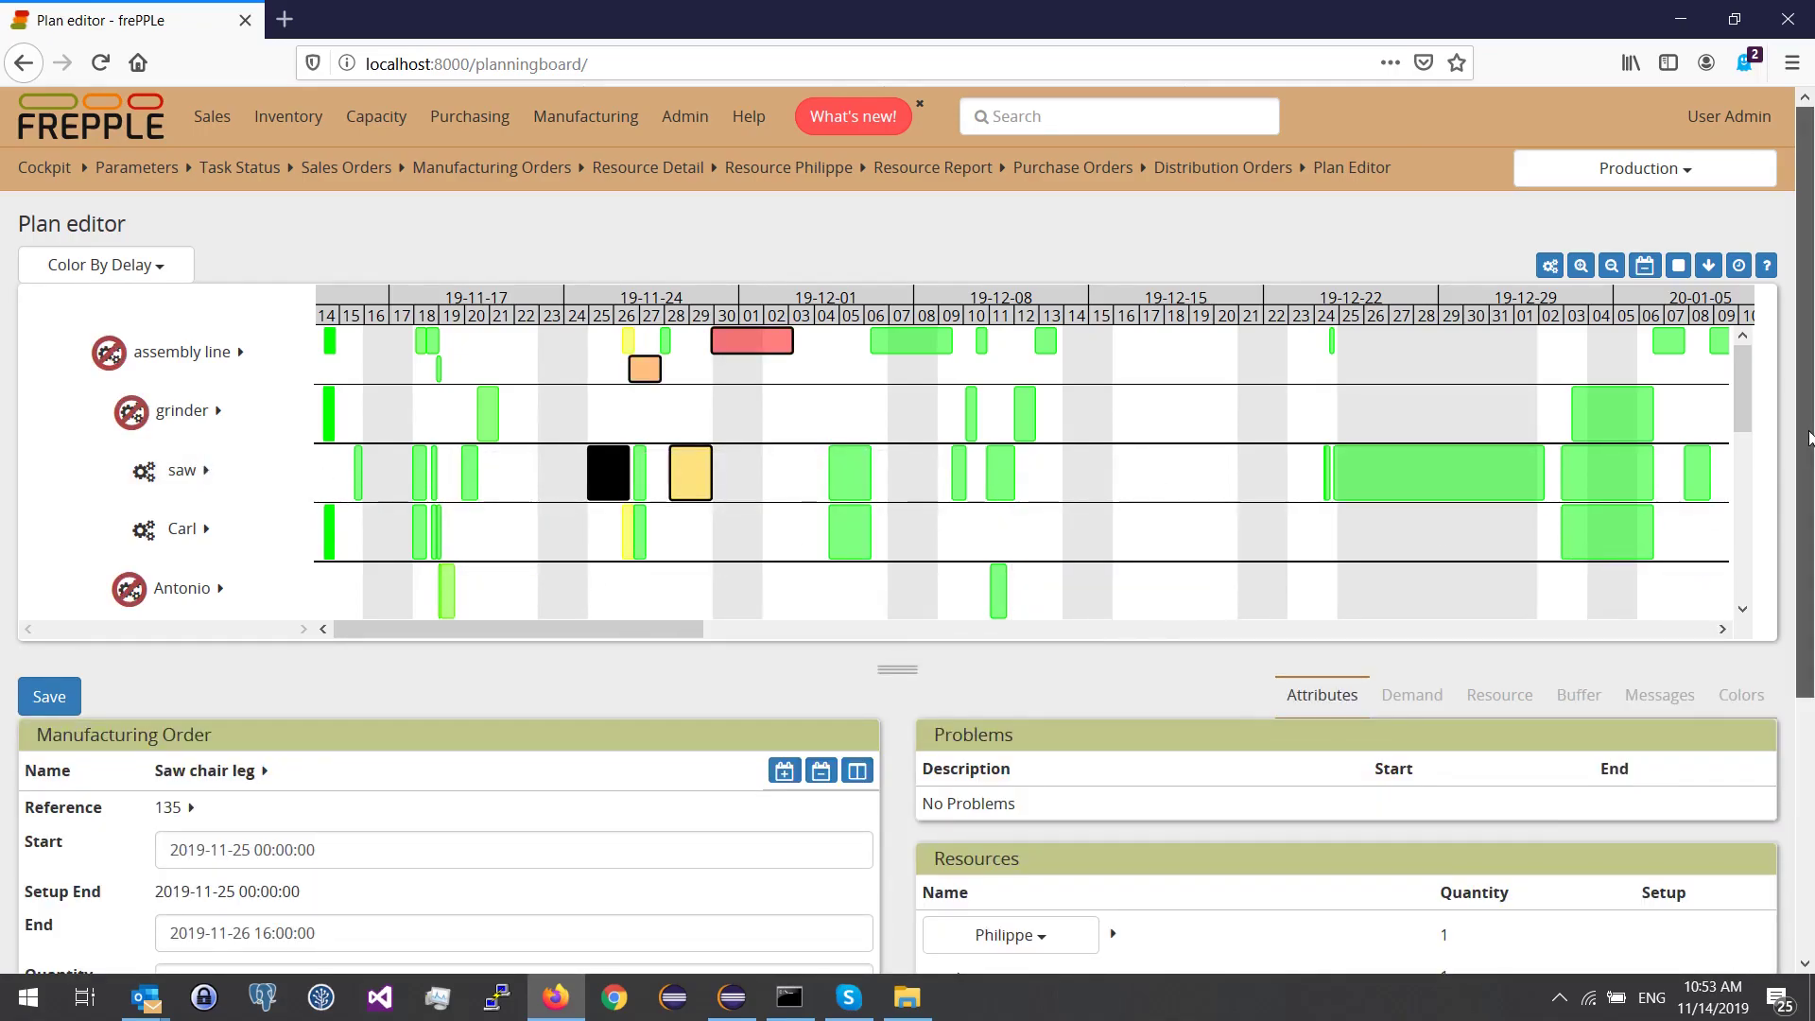
# Review the selected Saw chair leg order's dates, quantity, status, resources, materials and linked demands
pyautogui.scroll(-3, 1810, 436)
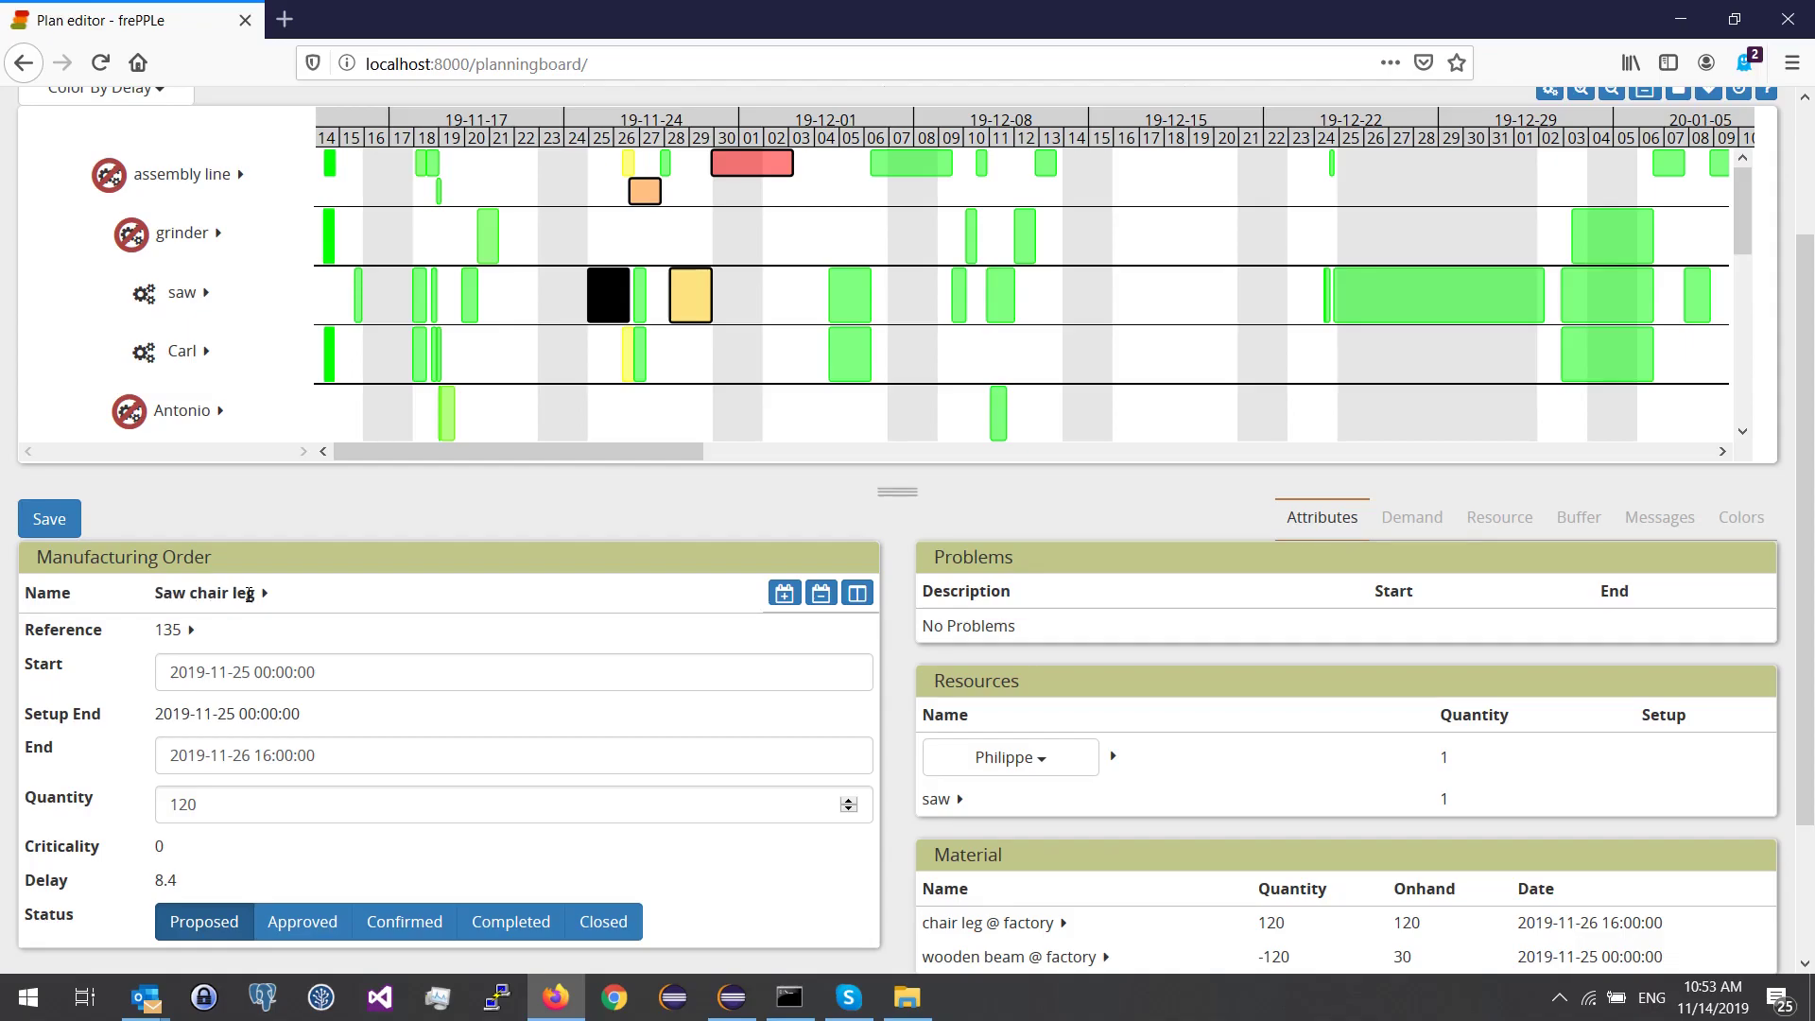
pyautogui.click(150, 810)
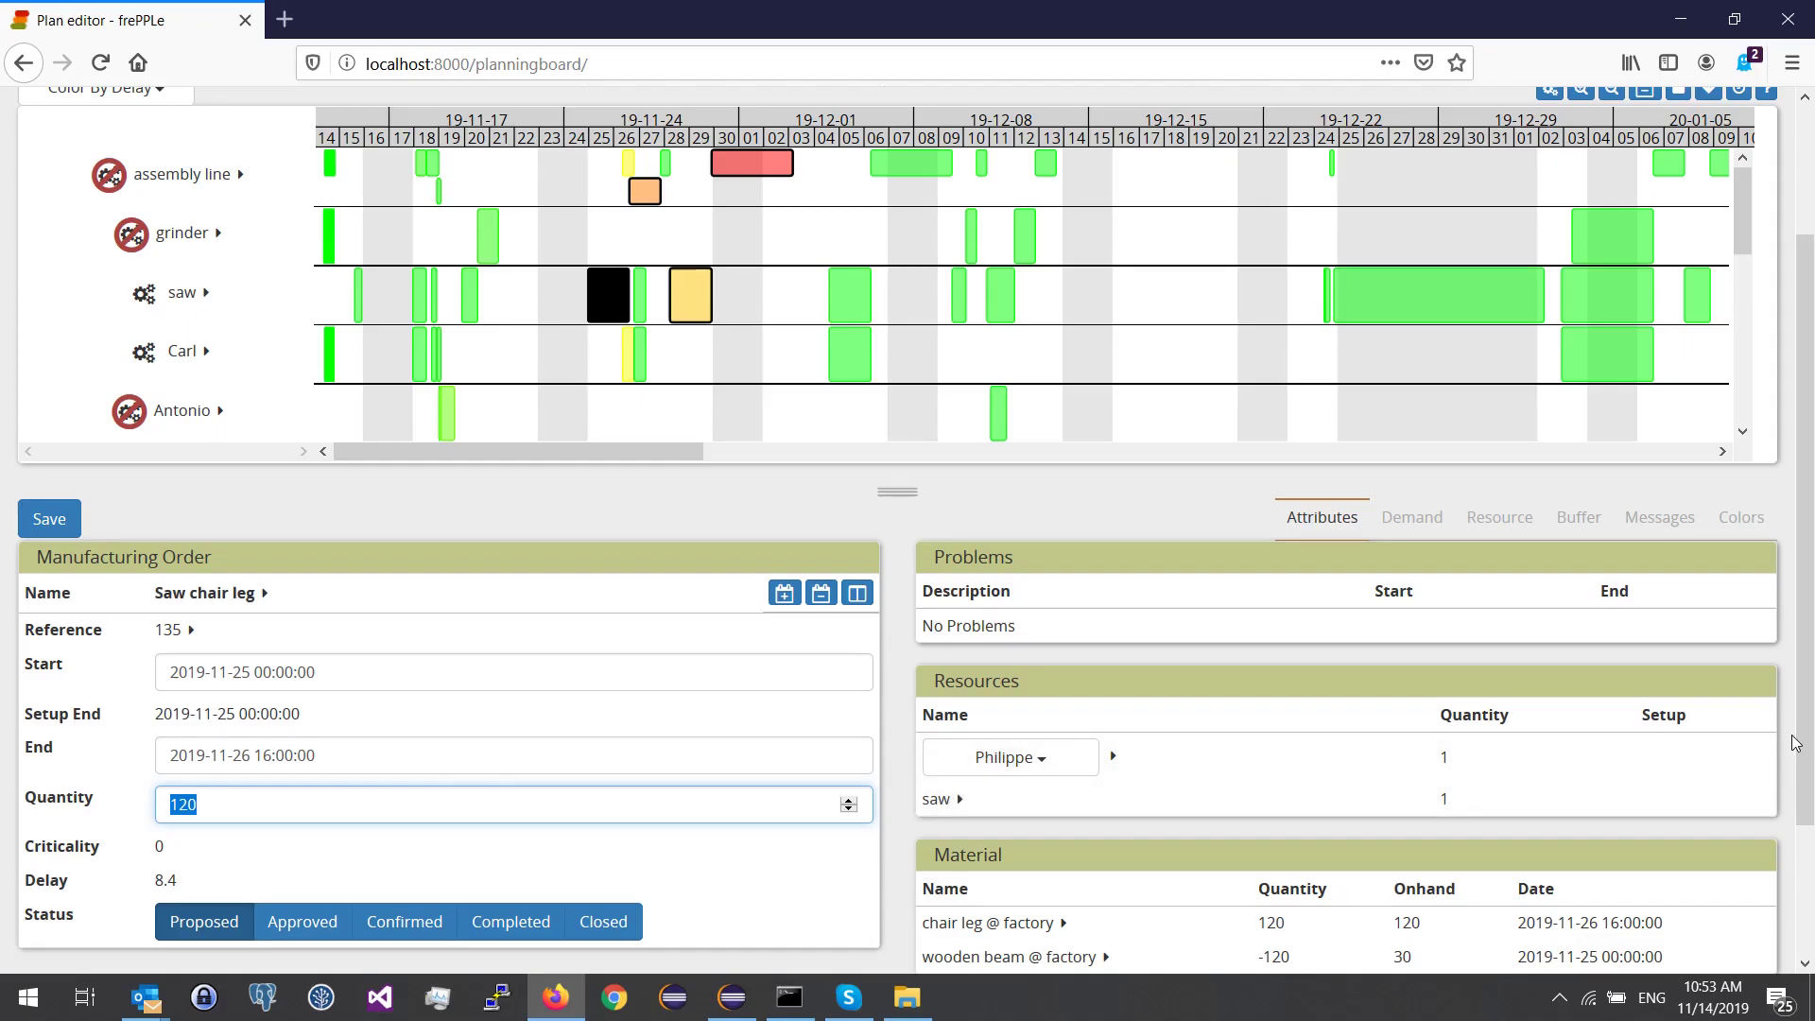
pyautogui.moveTo(1809, 726); pyautogui.dragTo(1809, 780)
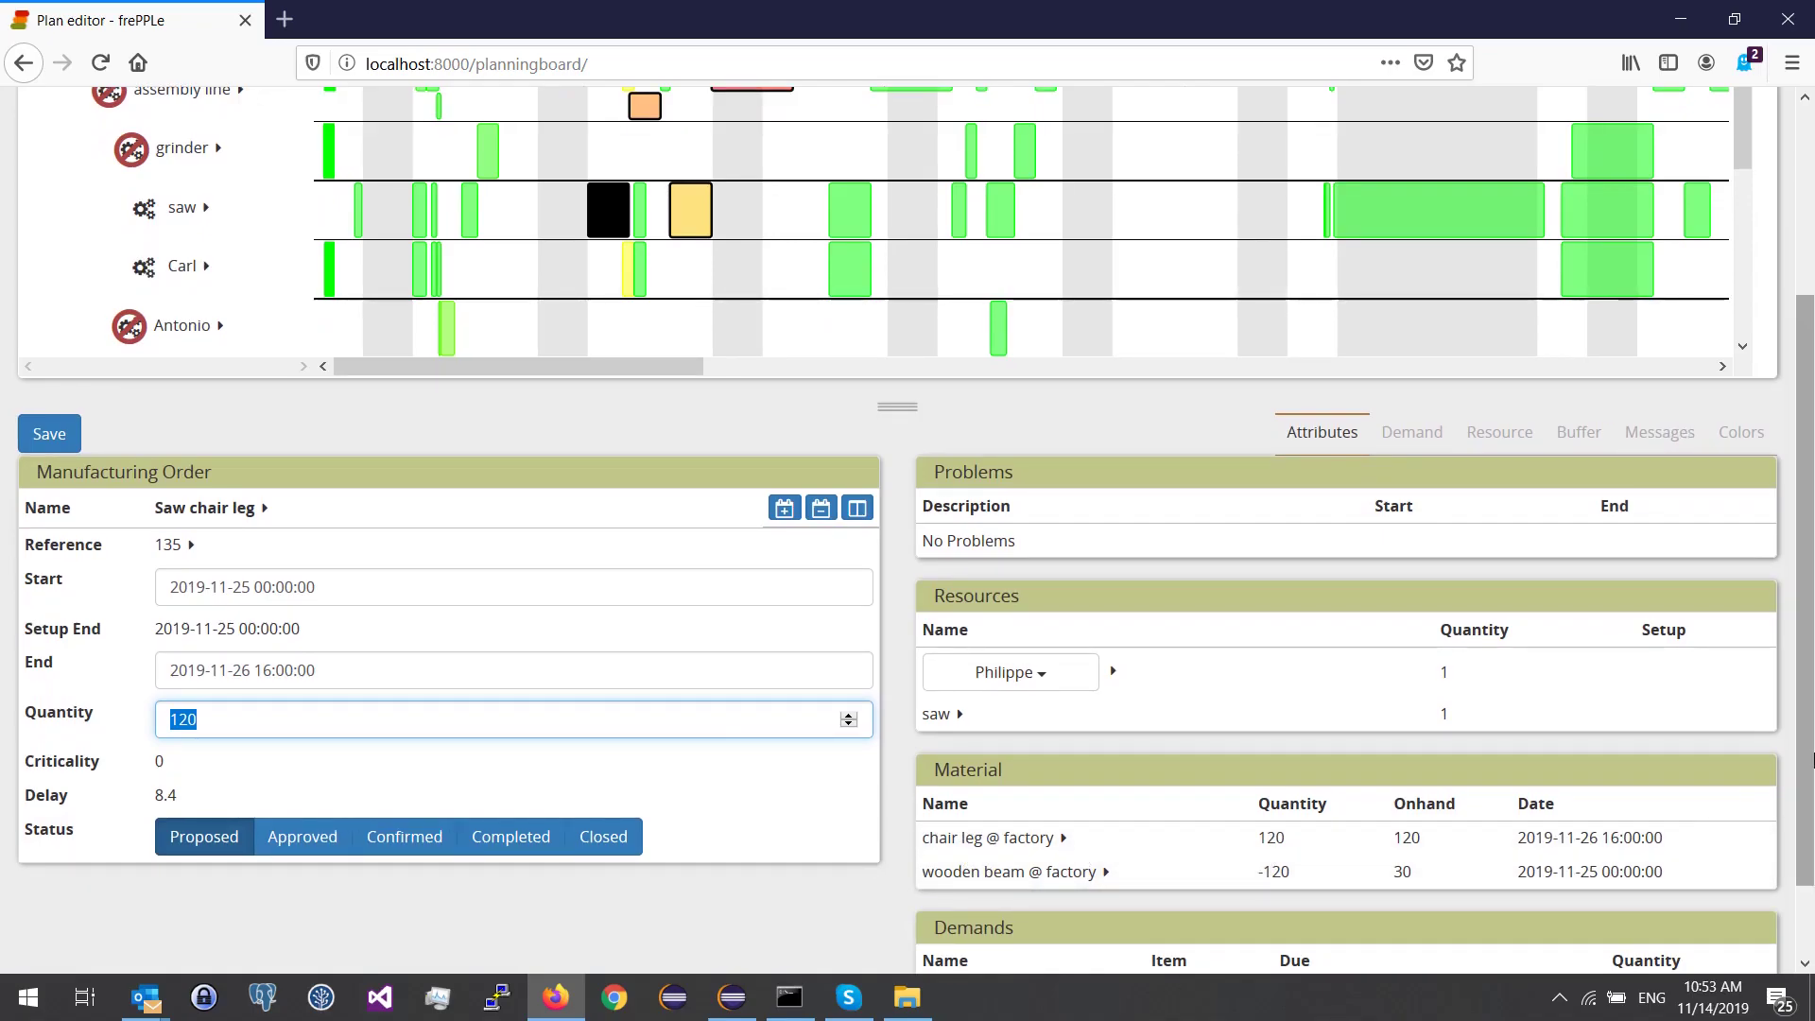
pyautogui.moveTo(1812, 762); pyautogui.dragTo(1804, 828)
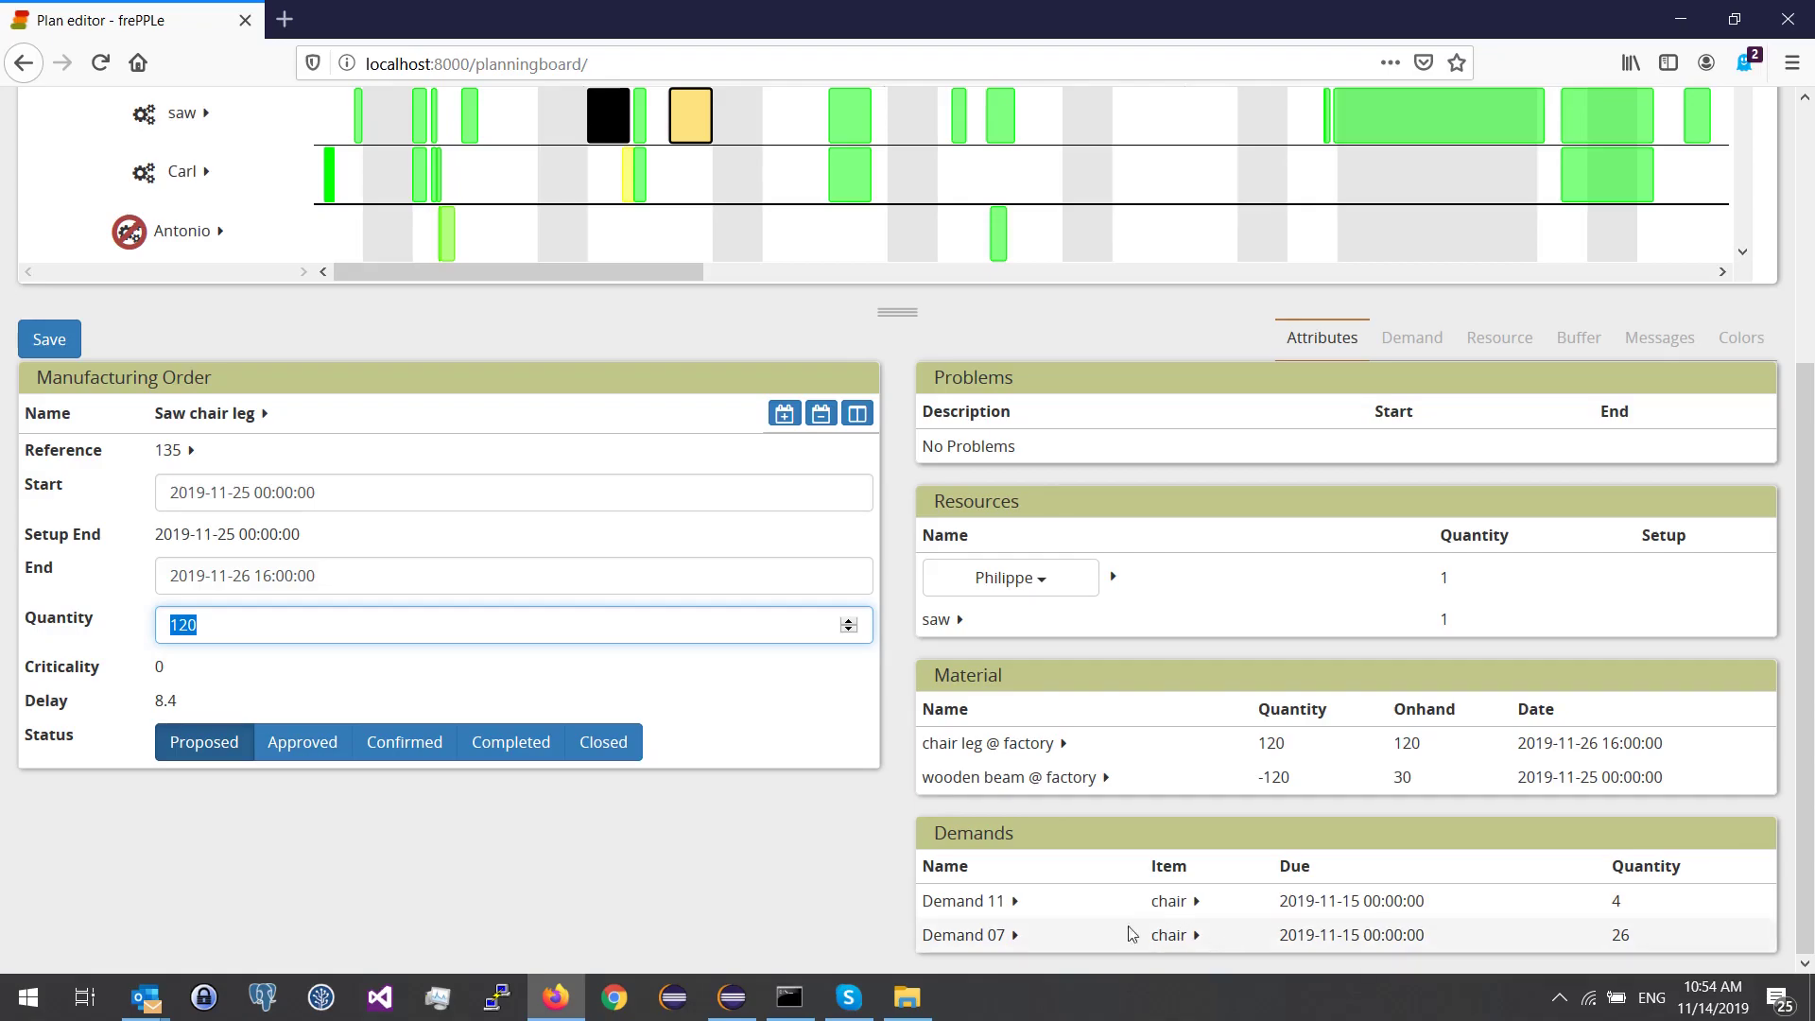
# Inspect the demands of the Saw chair leg order starting 2019-11-28, and reselect the one starting 2019-11-25
pyautogui.scroll(2, 1808, 747)
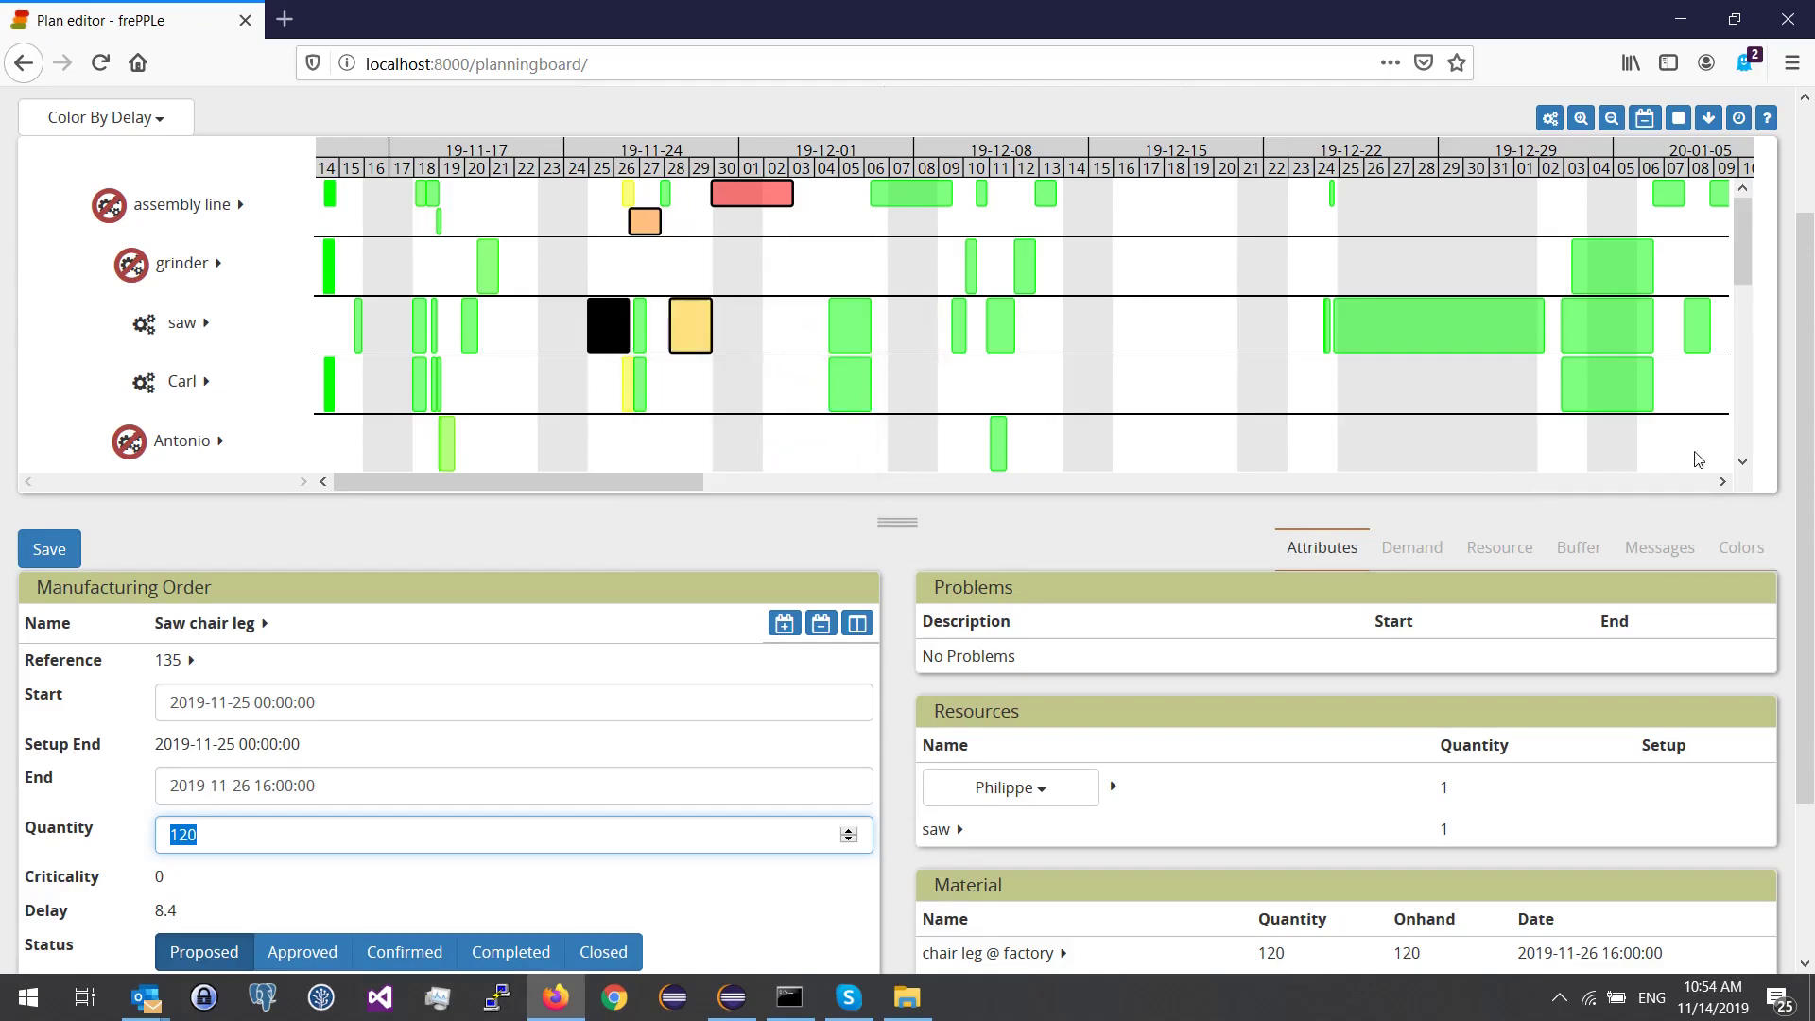
pyautogui.moveTo(1806, 408); pyautogui.dragTo(1807, 547)
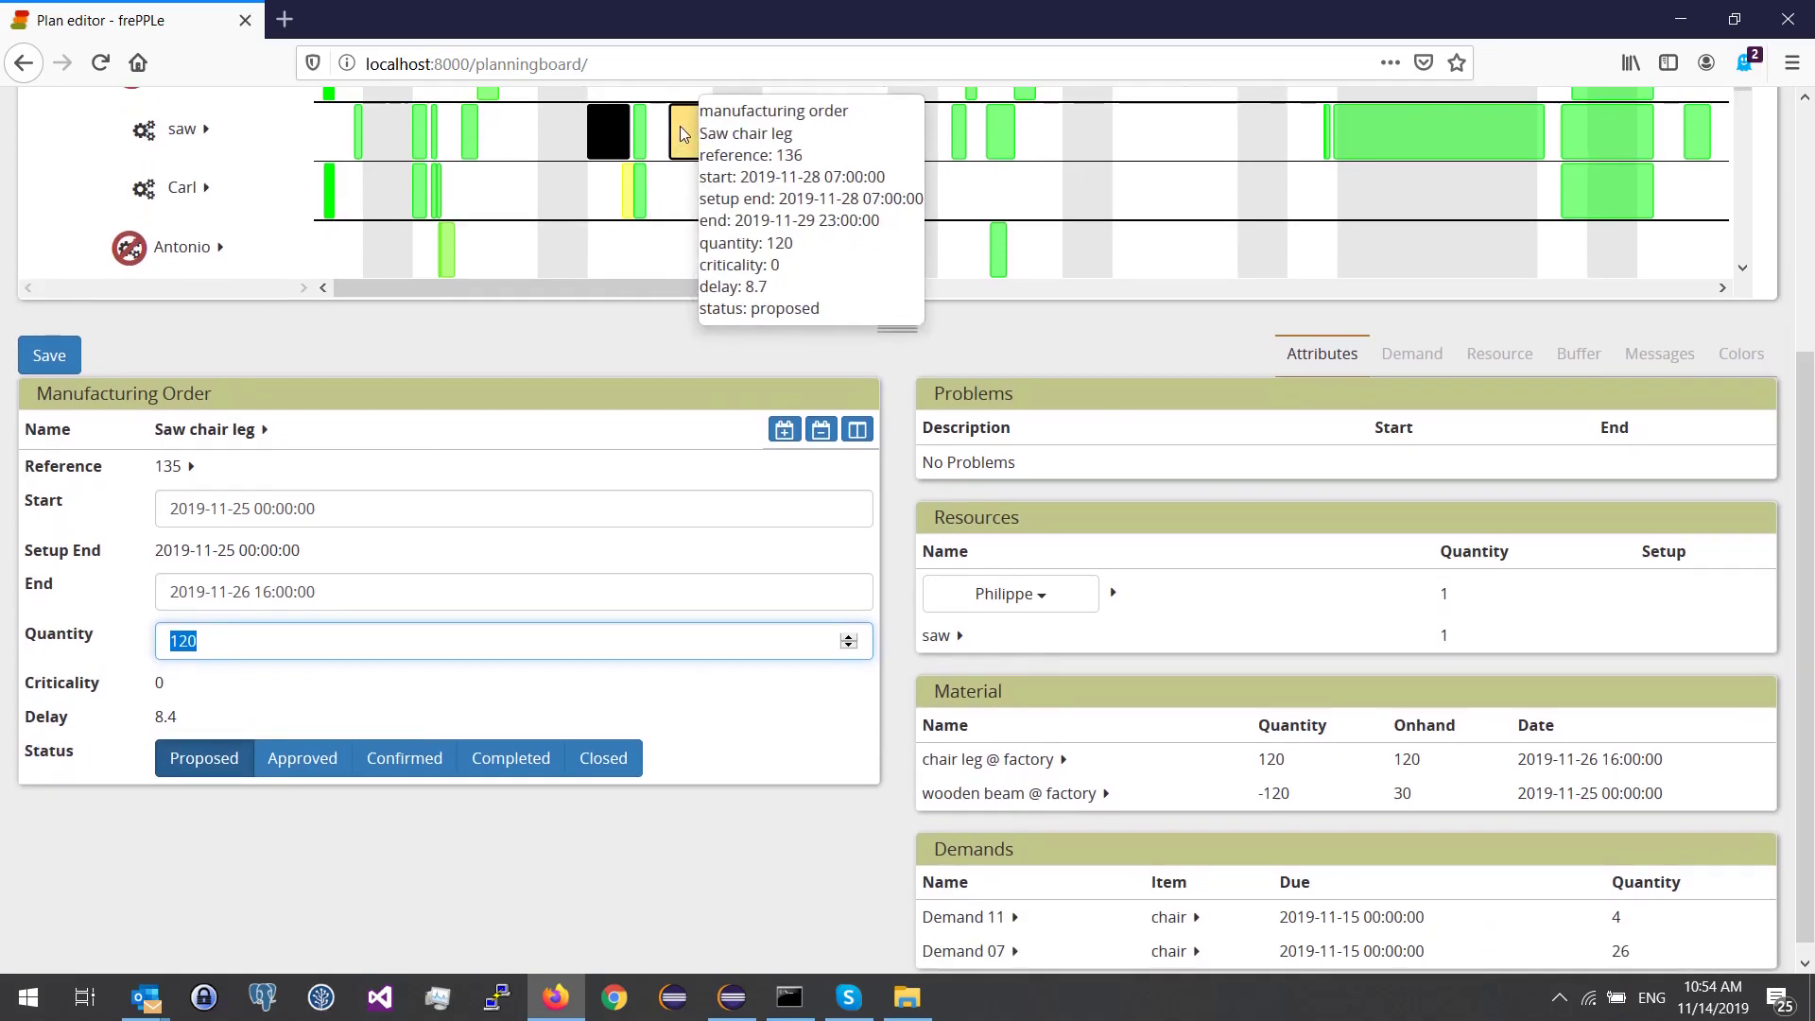
pyautogui.click(681, 126)
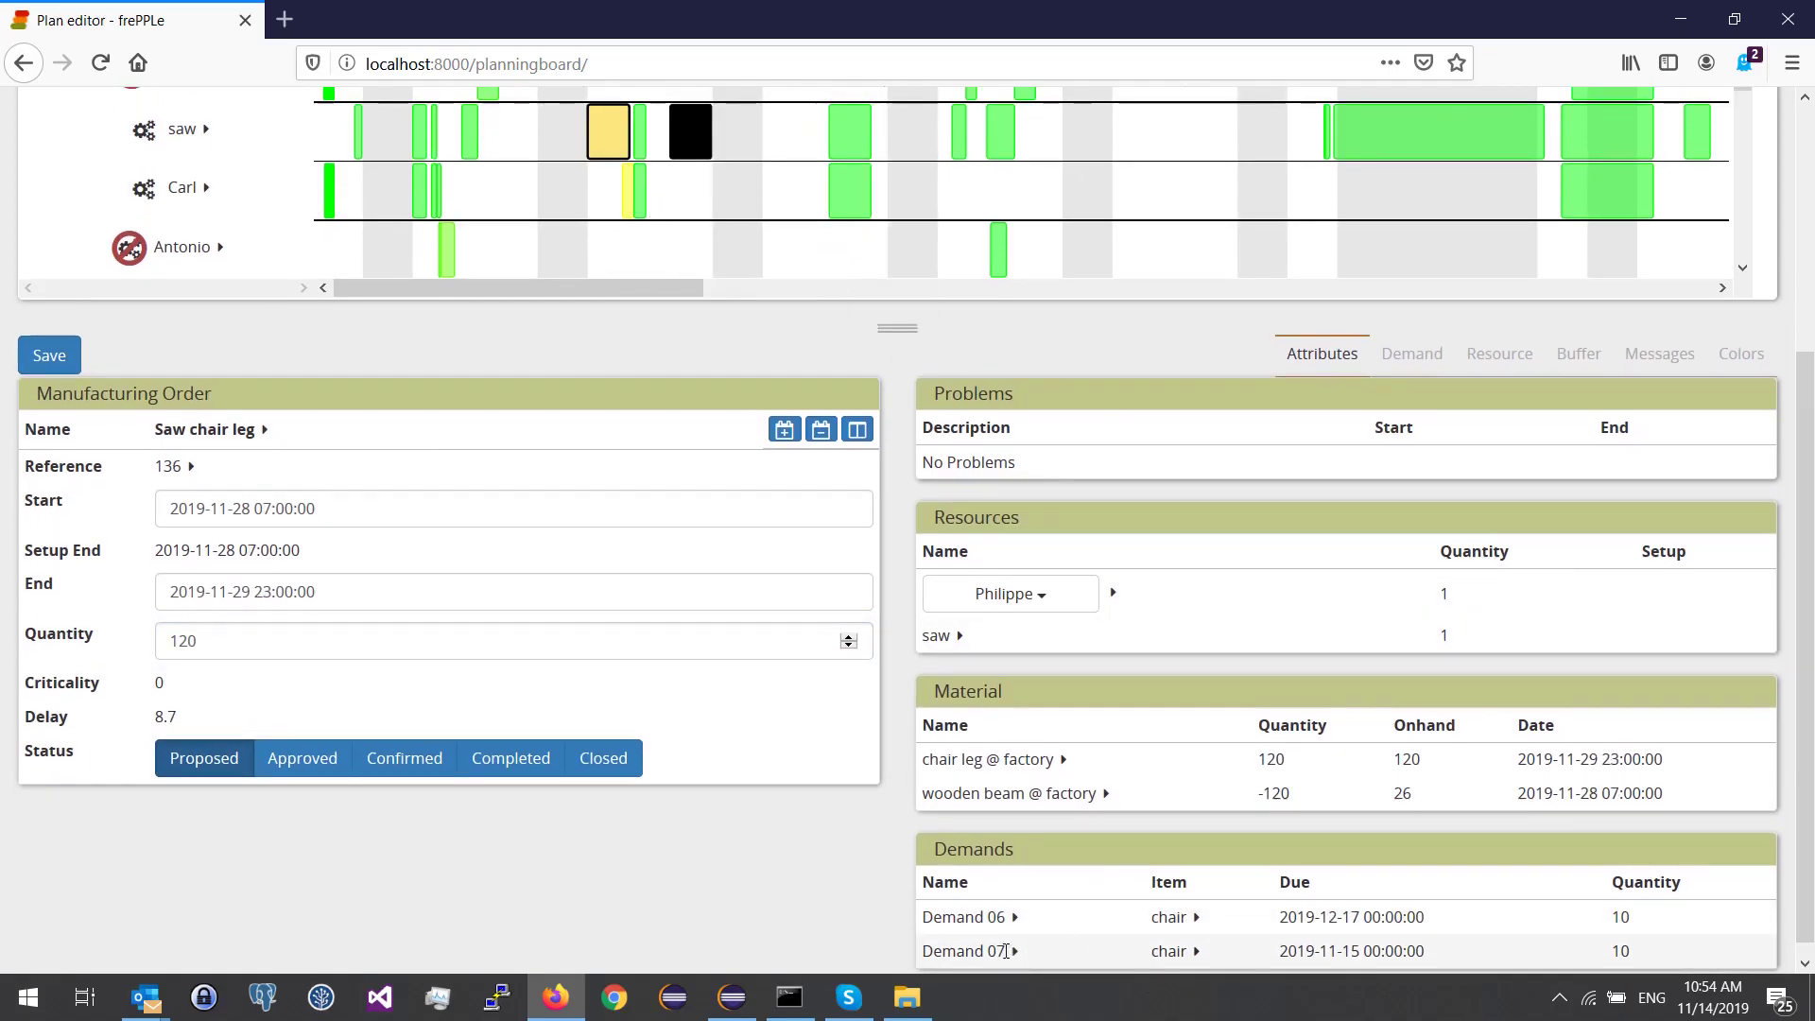
pyautogui.click(601, 133)
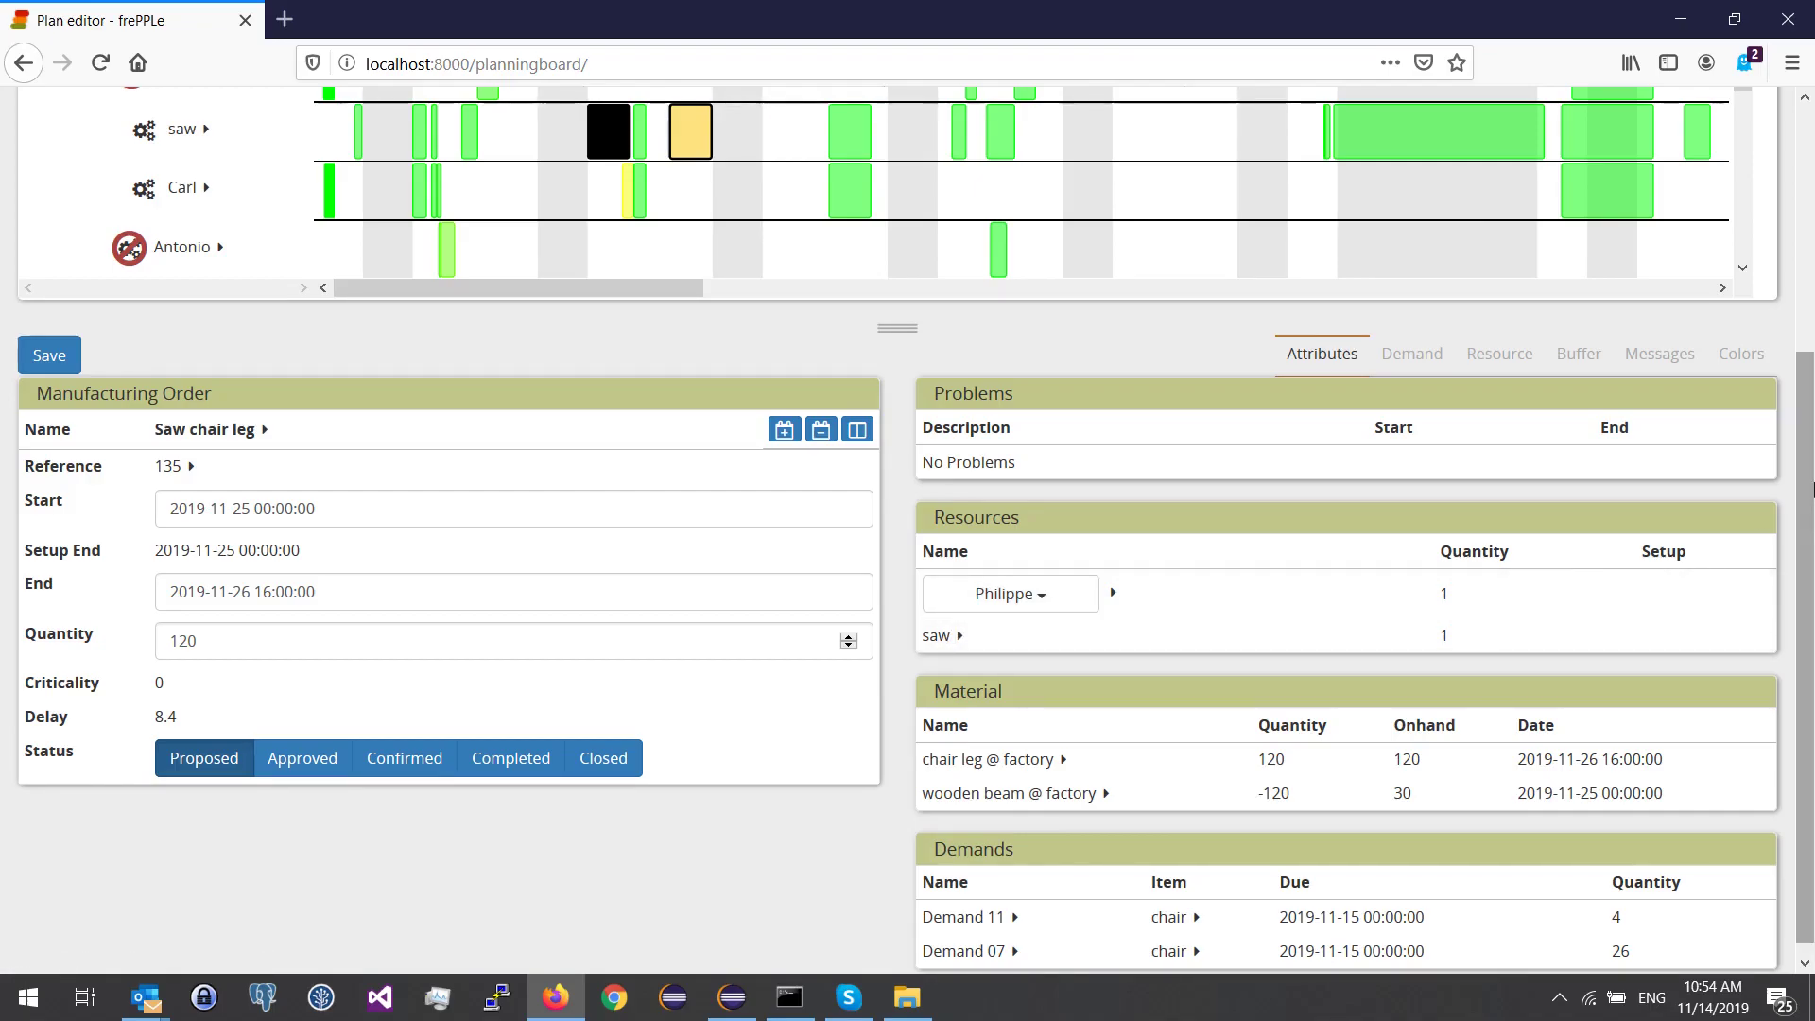
# Examine the selected Saw chair leg order and its neighbouring orders on the assigned operator's row of the planning chart
pyautogui.scroll(1, 1808, 390)
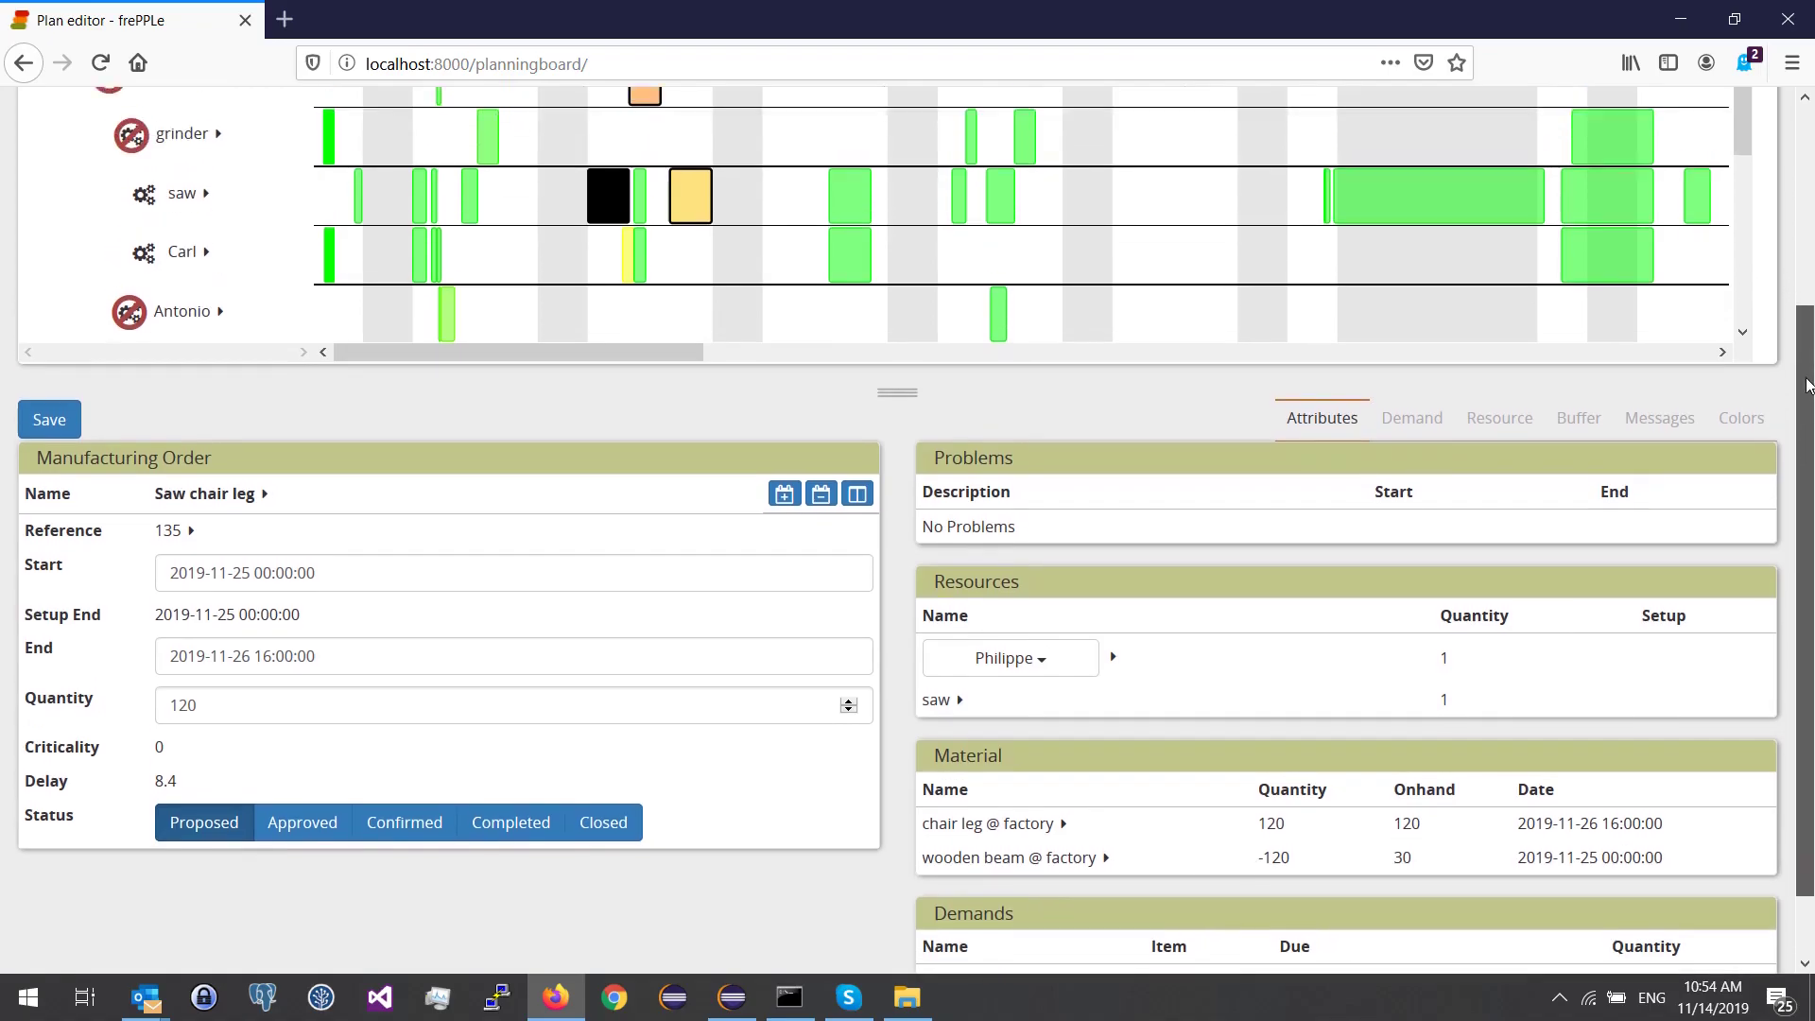
pyautogui.scroll(3, 1808, 390)
pyautogui.moveTo(1743, 259); pyautogui.dragTo(1740, 287)
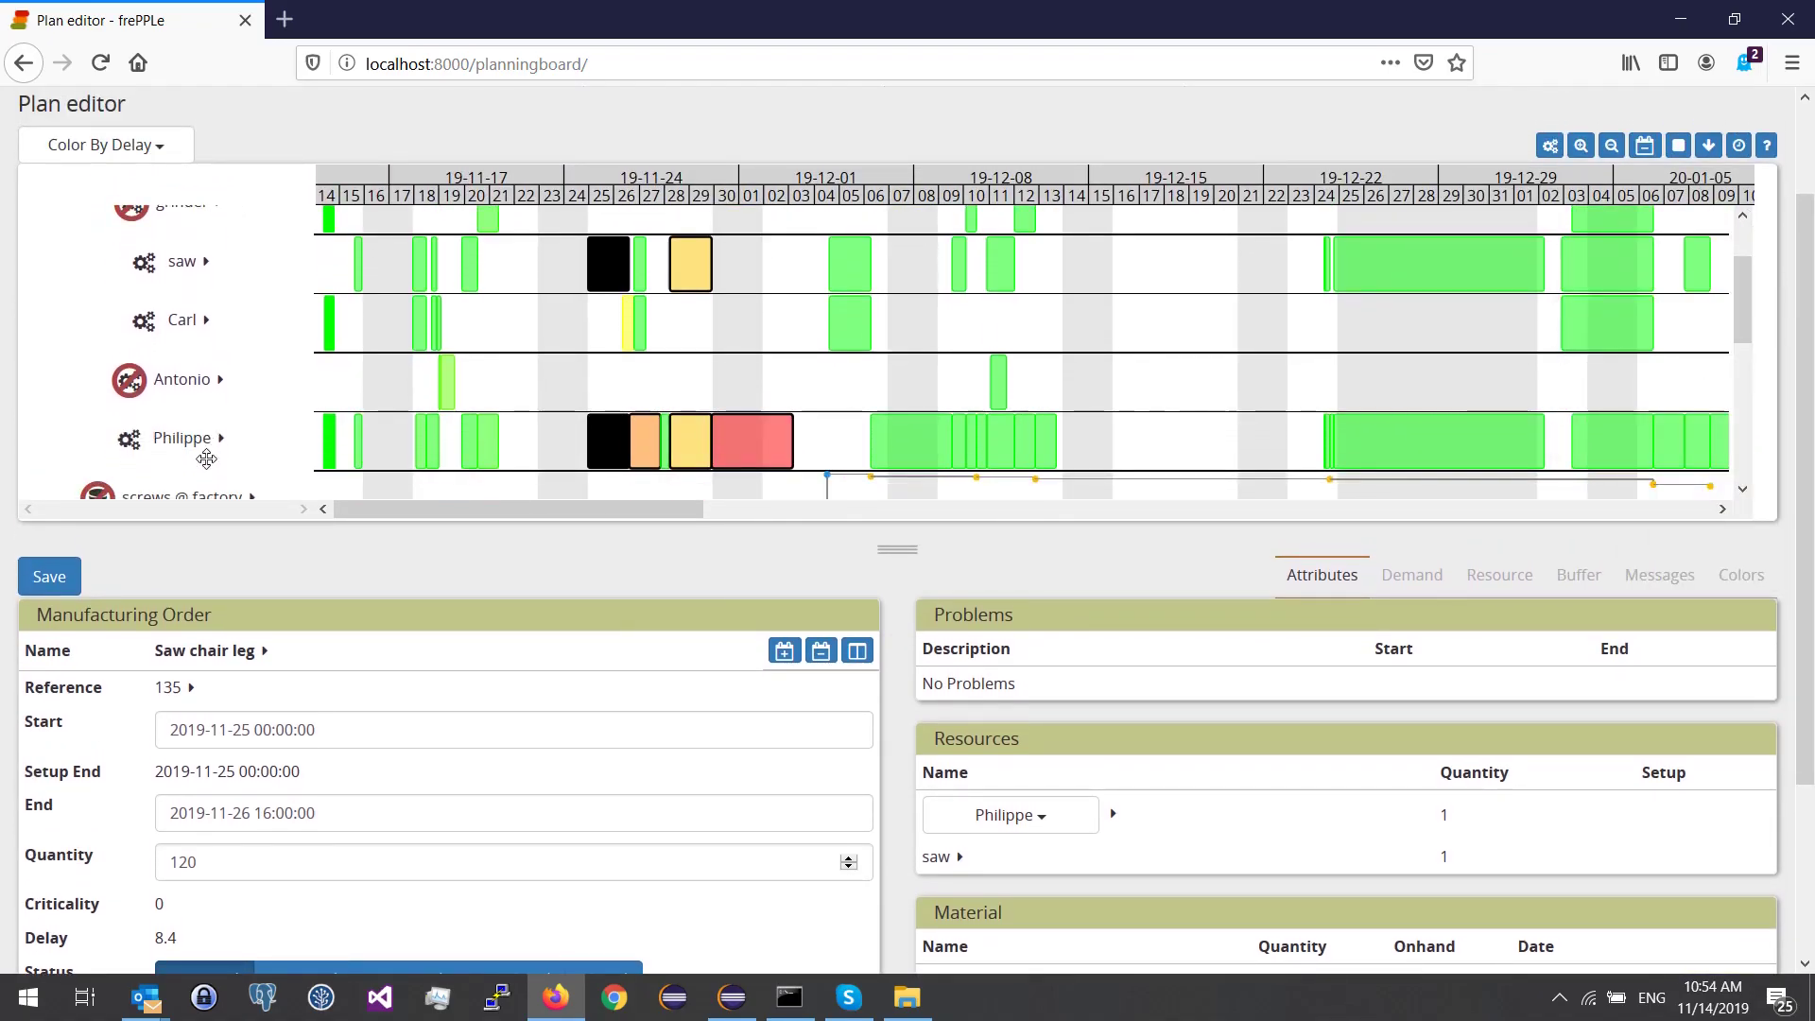
pyautogui.moveTo(633, 452)
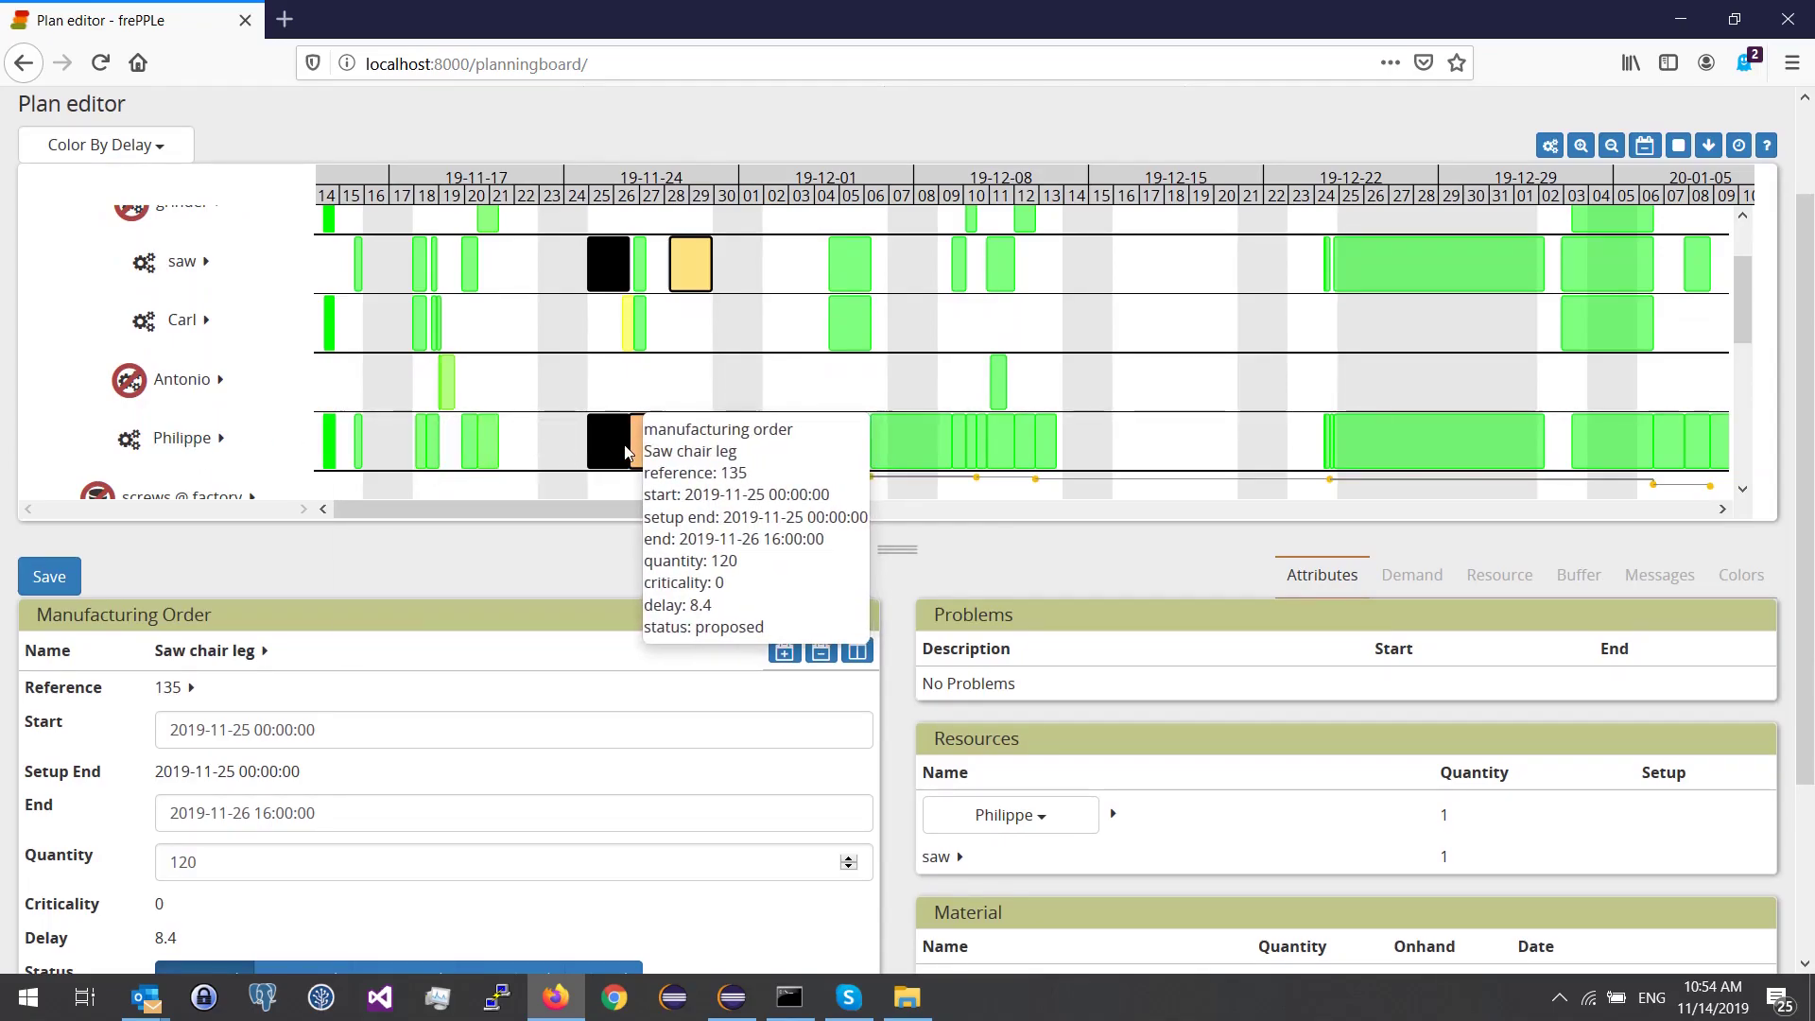
pyautogui.moveTo(632, 307)
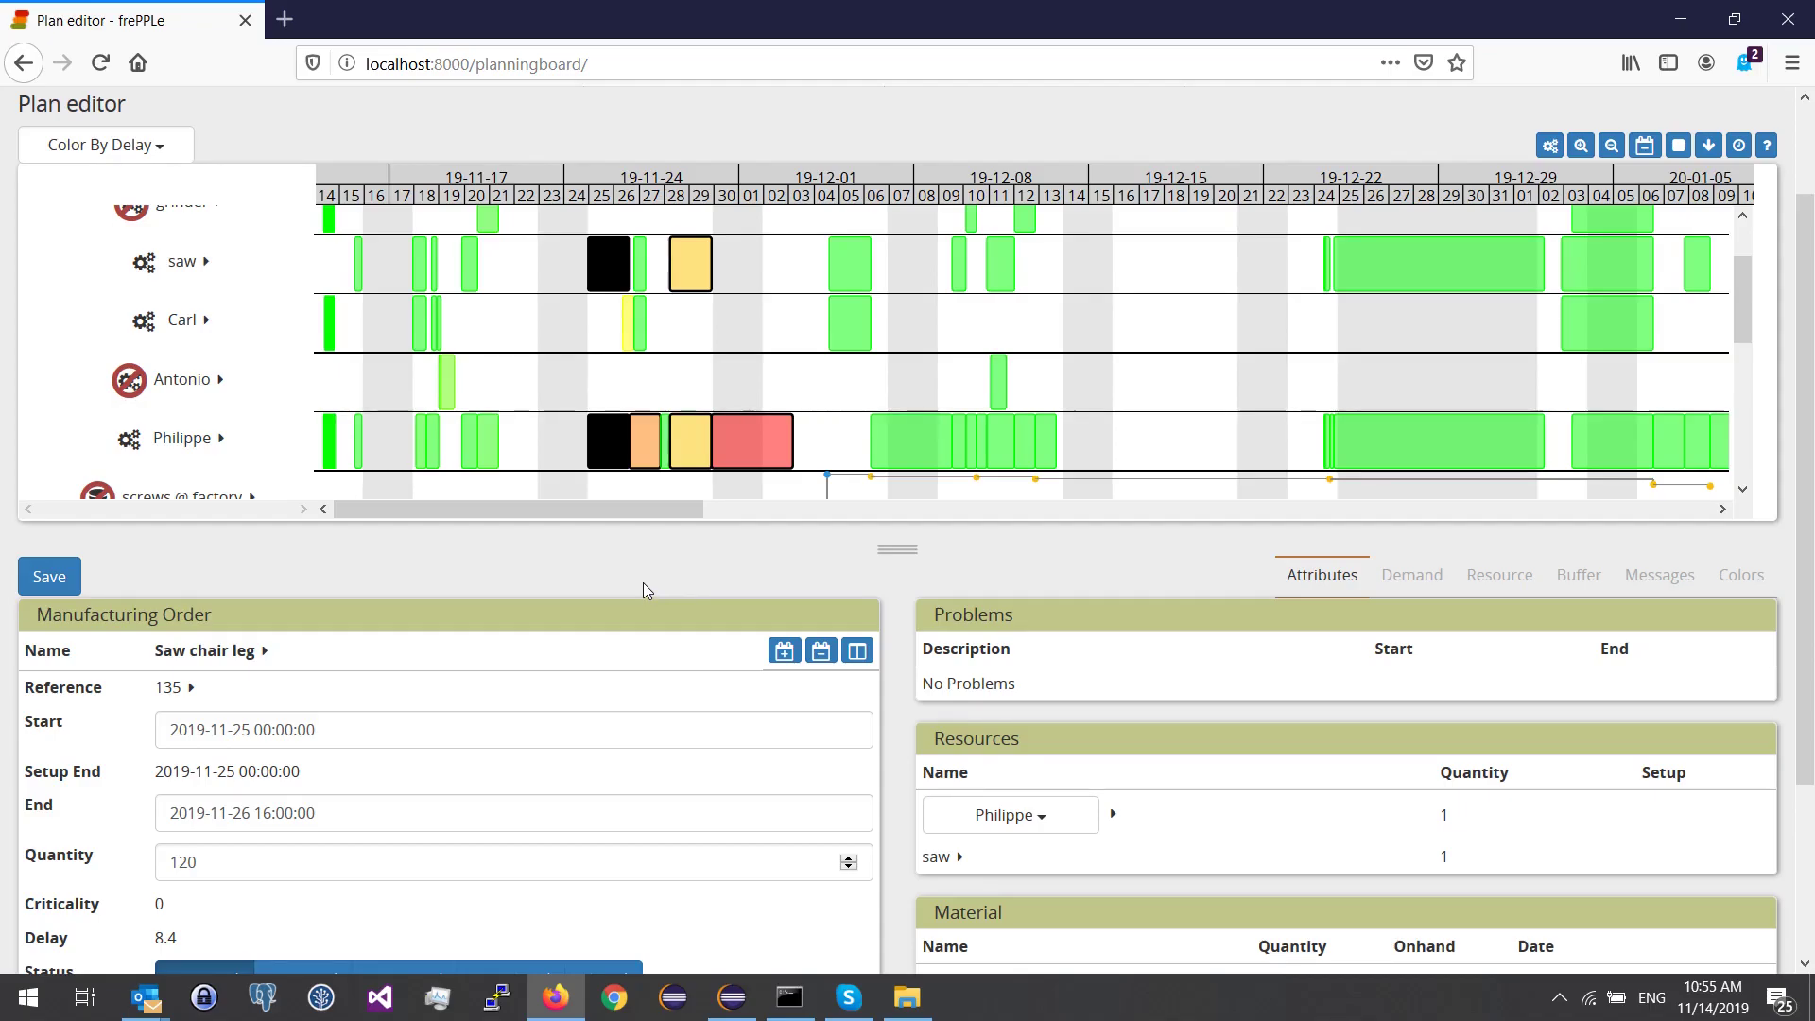
pyautogui.moveTo(1806, 605); pyautogui.dragTo(1806, 566)
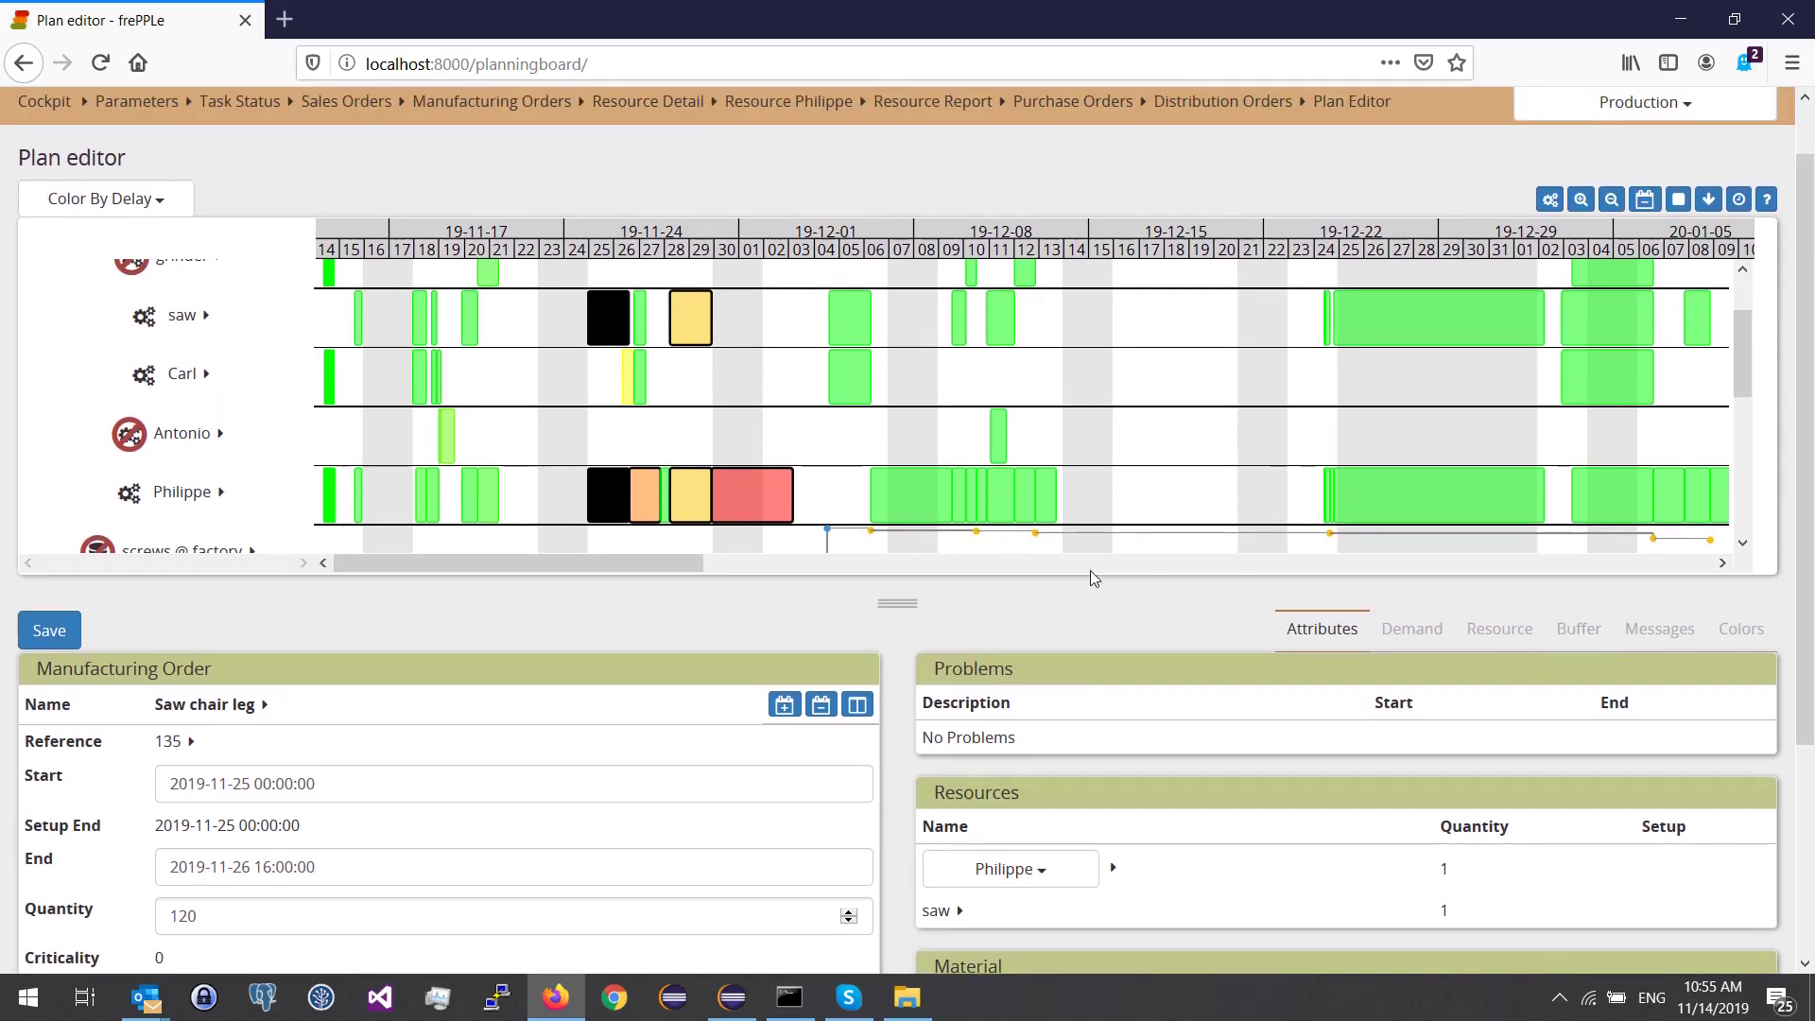
pyautogui.moveTo(726, 504)
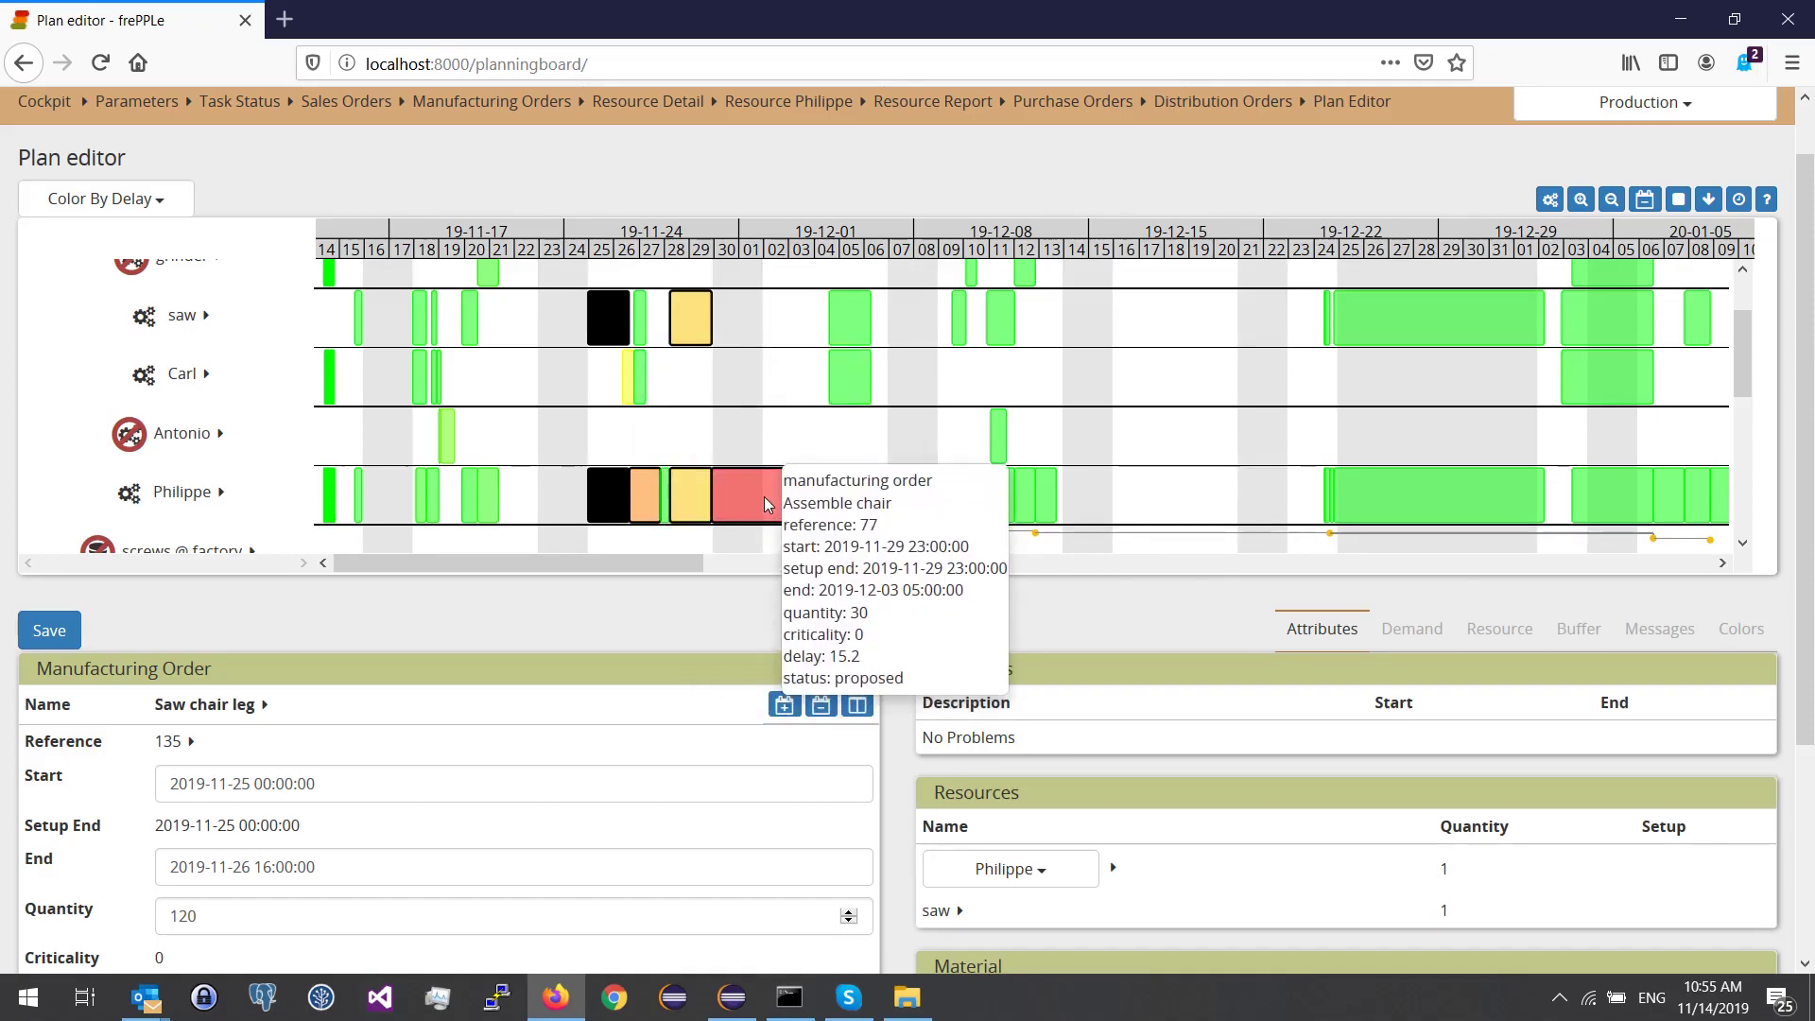
pyautogui.click(764, 496)
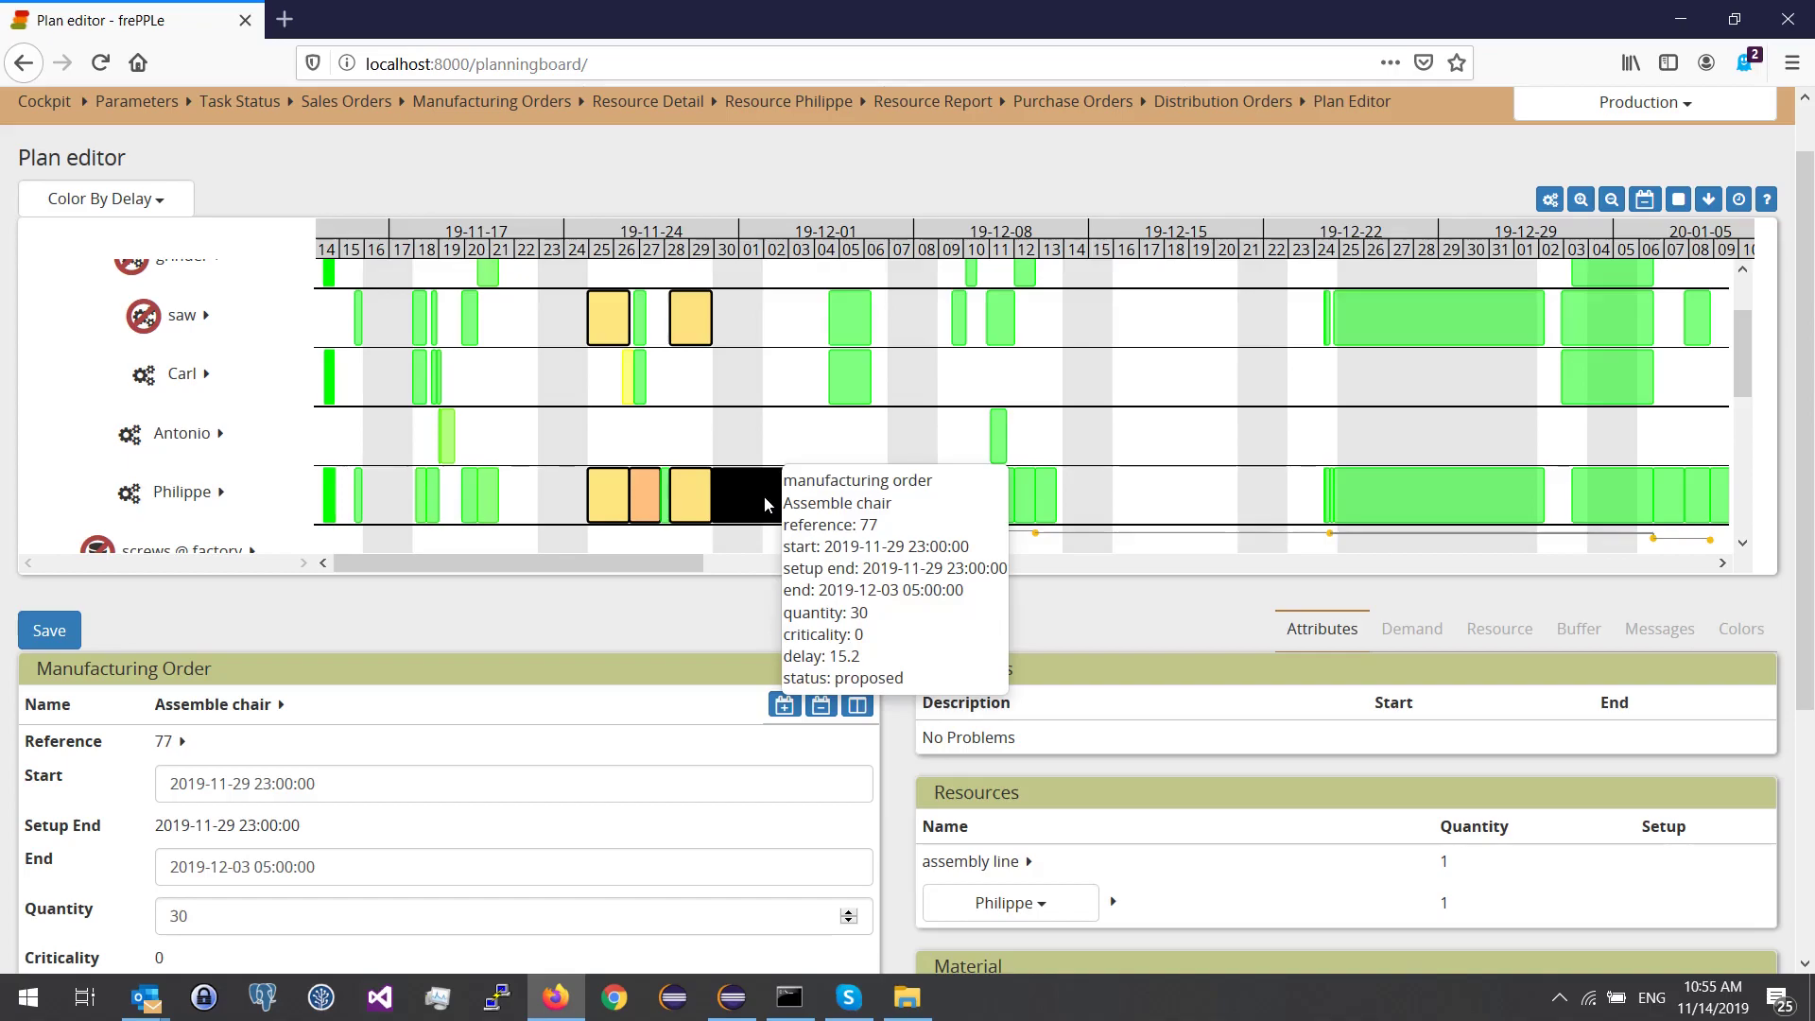
pyautogui.click(681, 497)
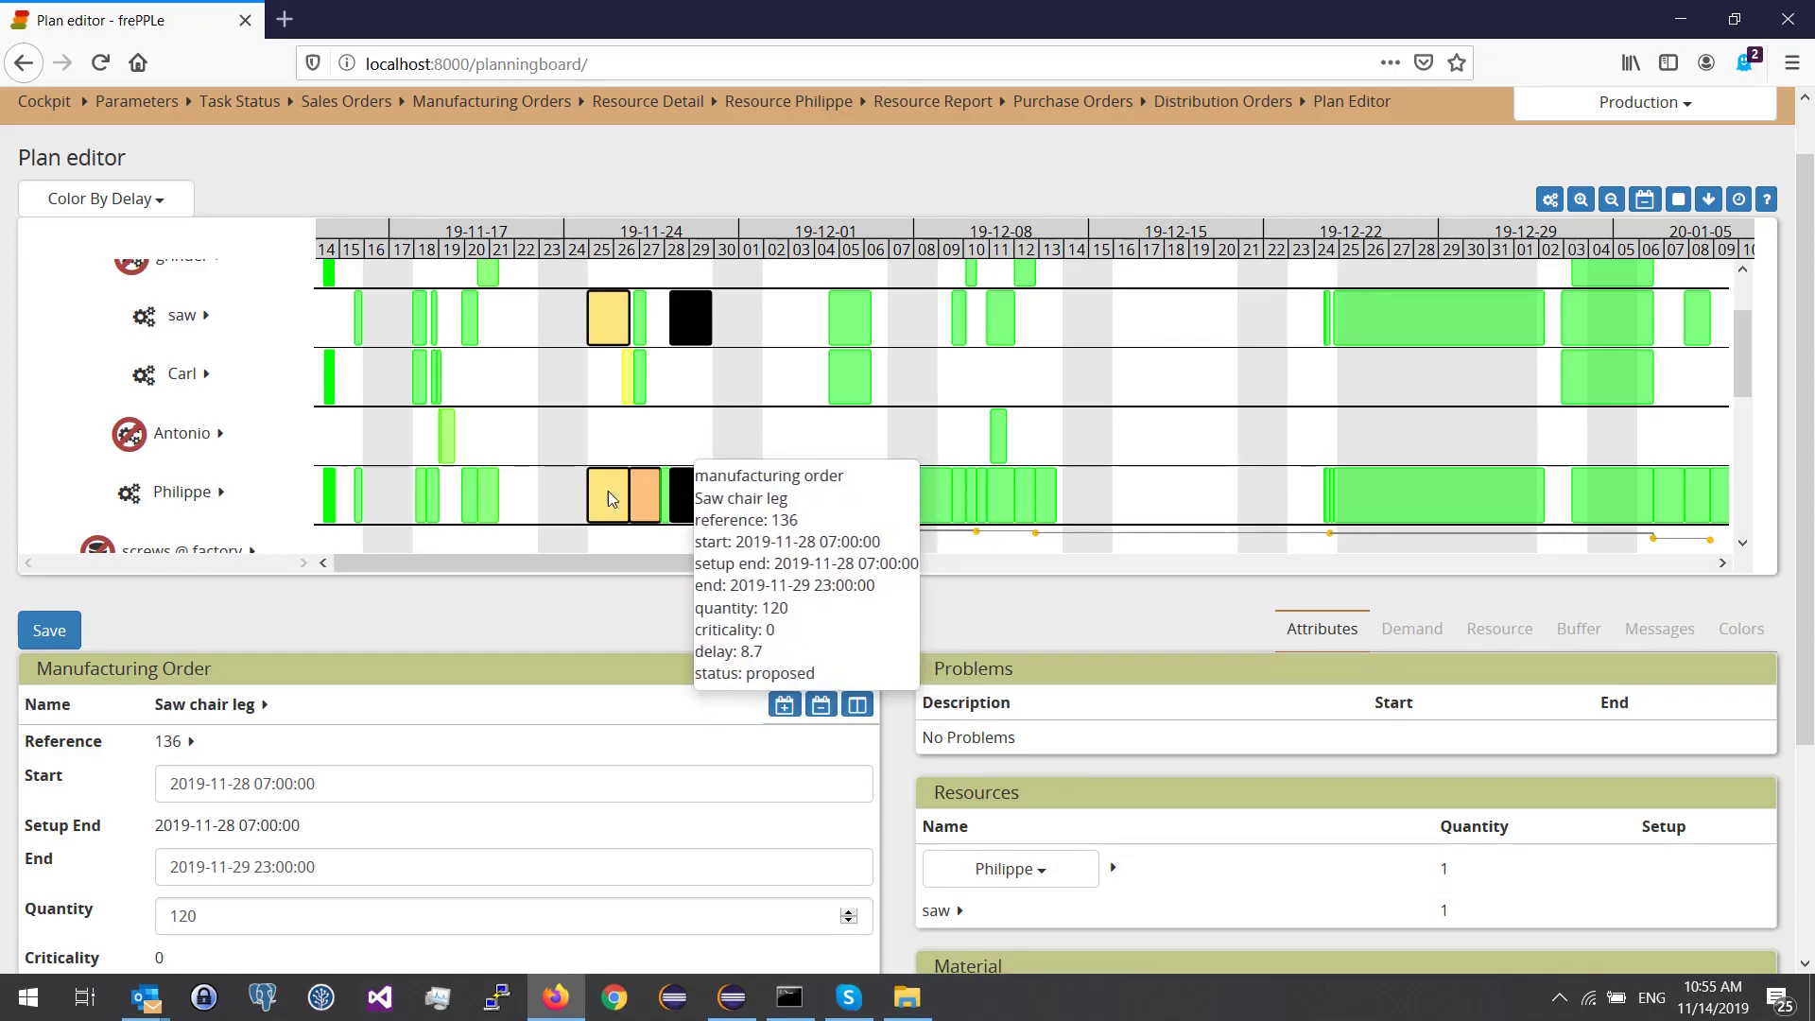
pyautogui.moveTo(703, 521)
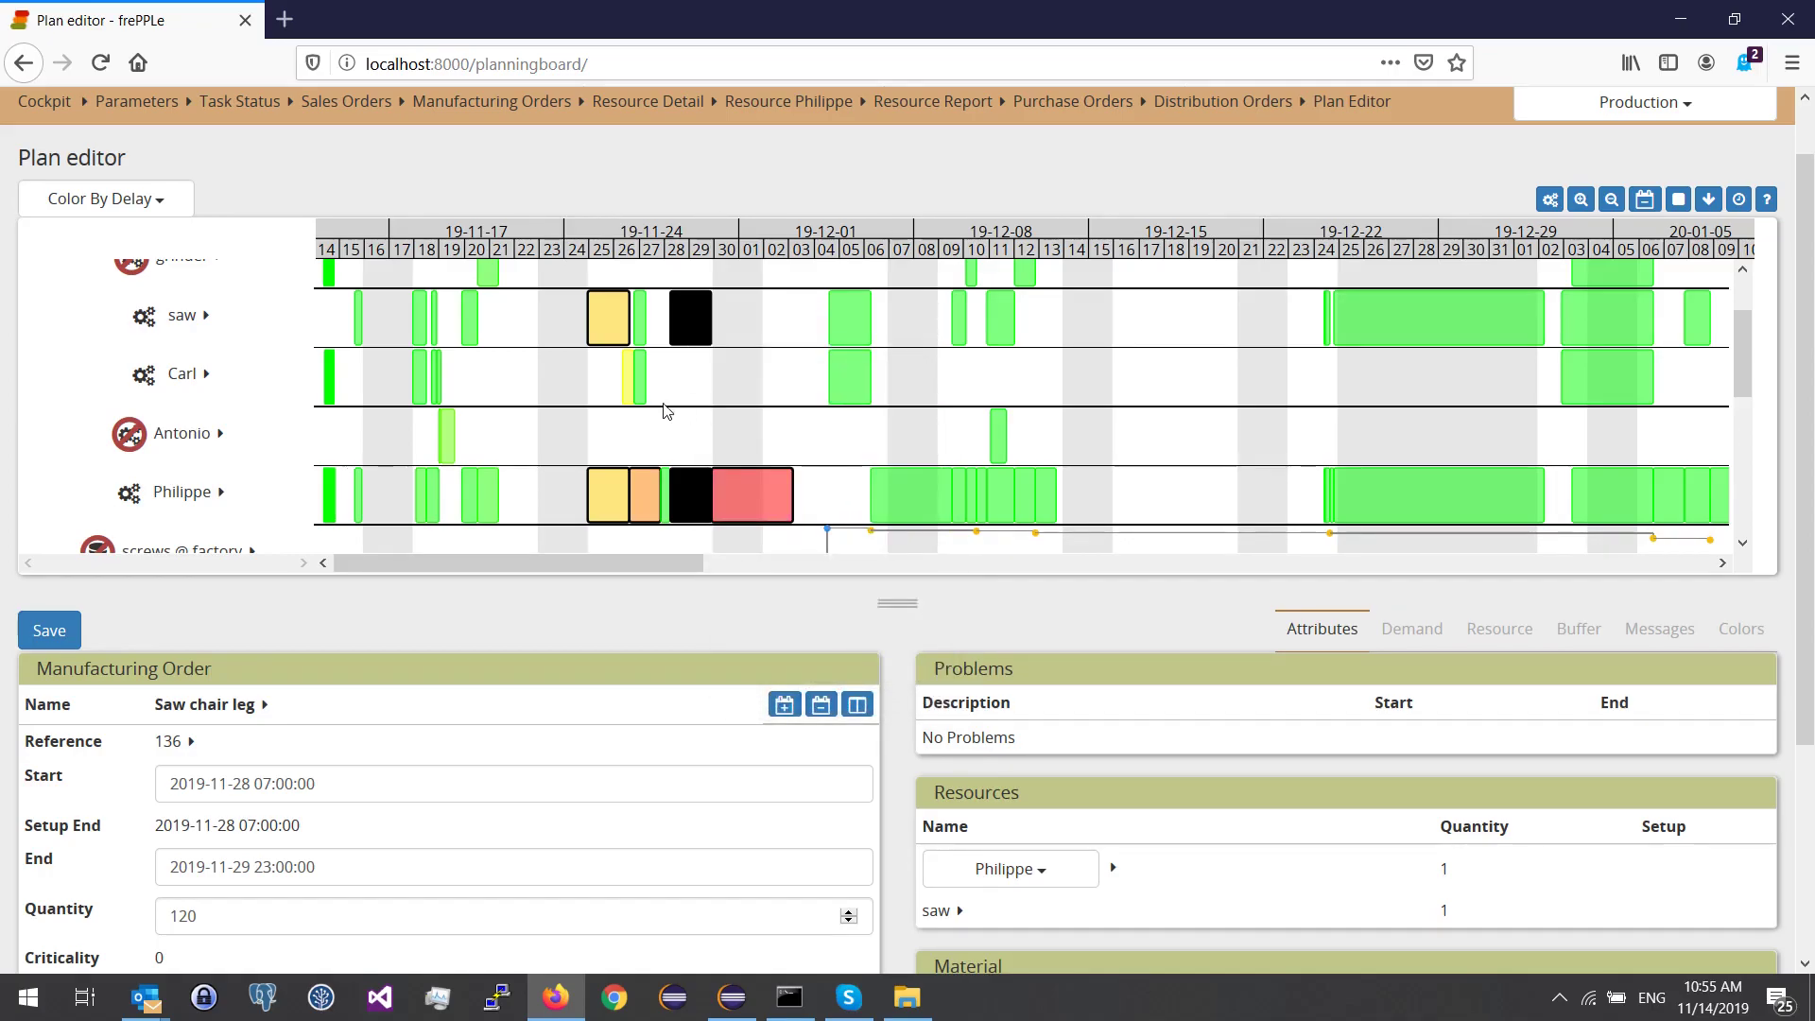
pyautogui.moveTo(696, 486)
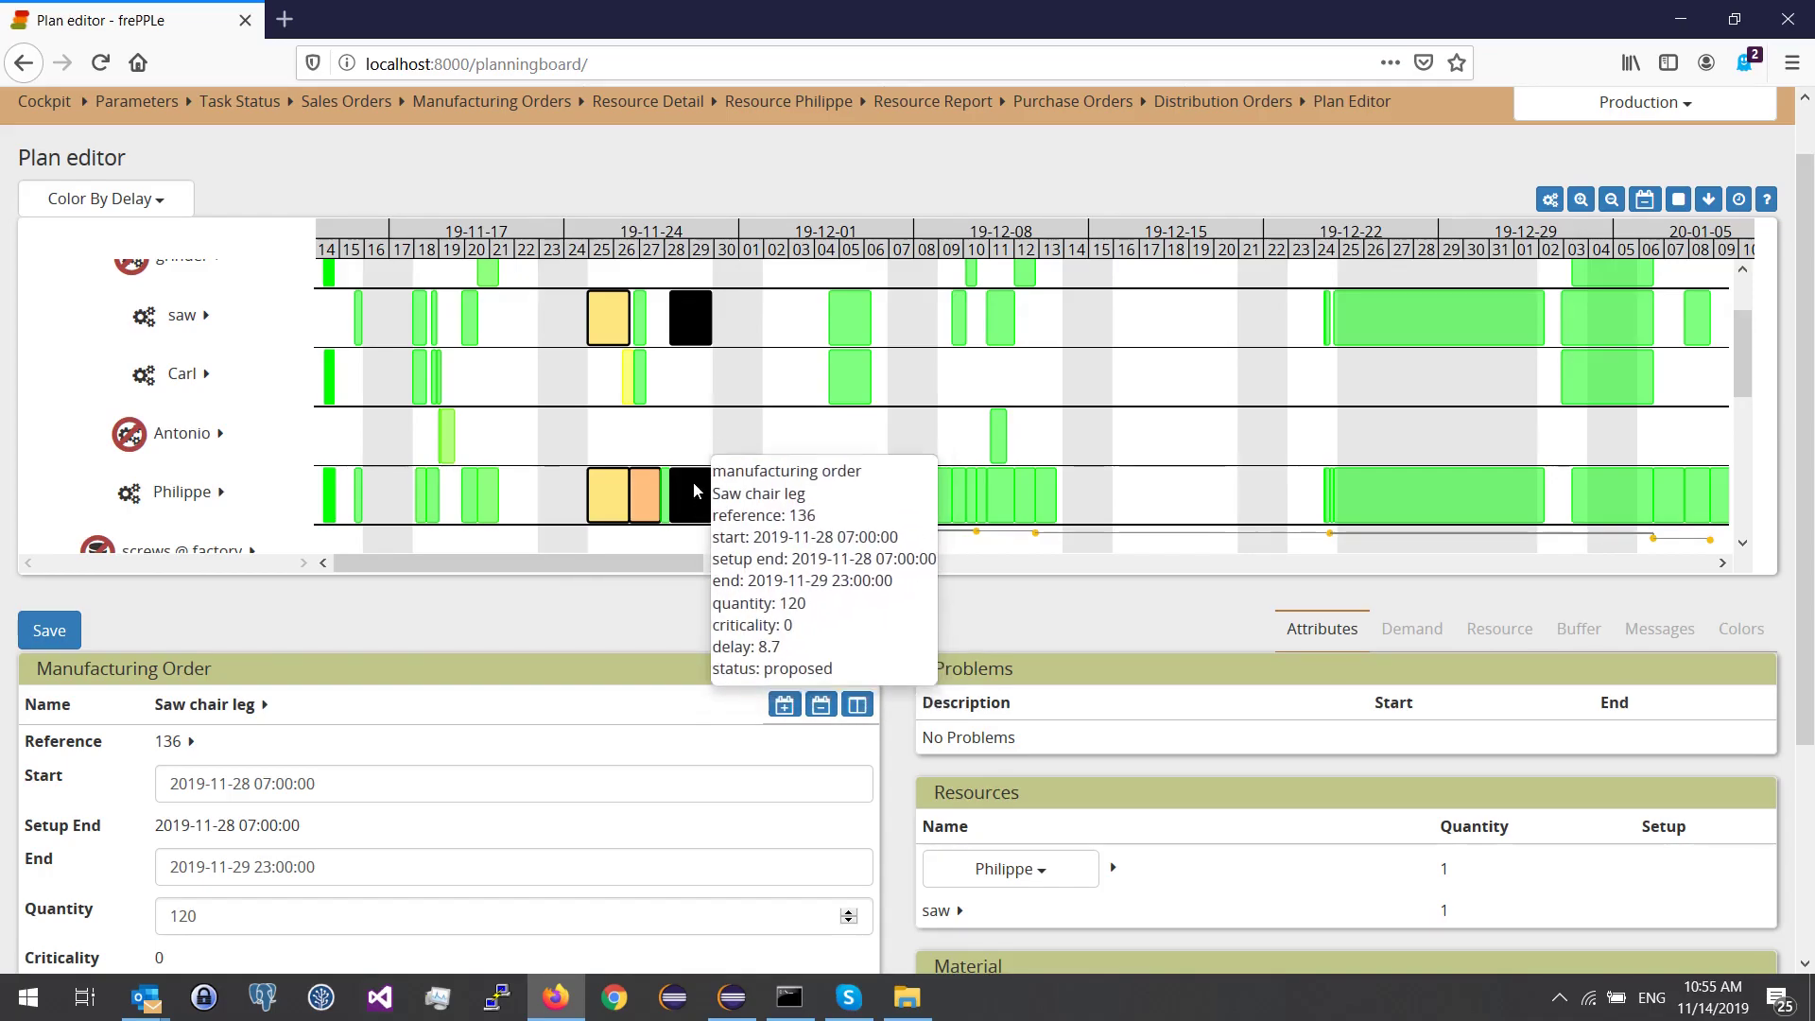
pyautogui.click(1021, 882)
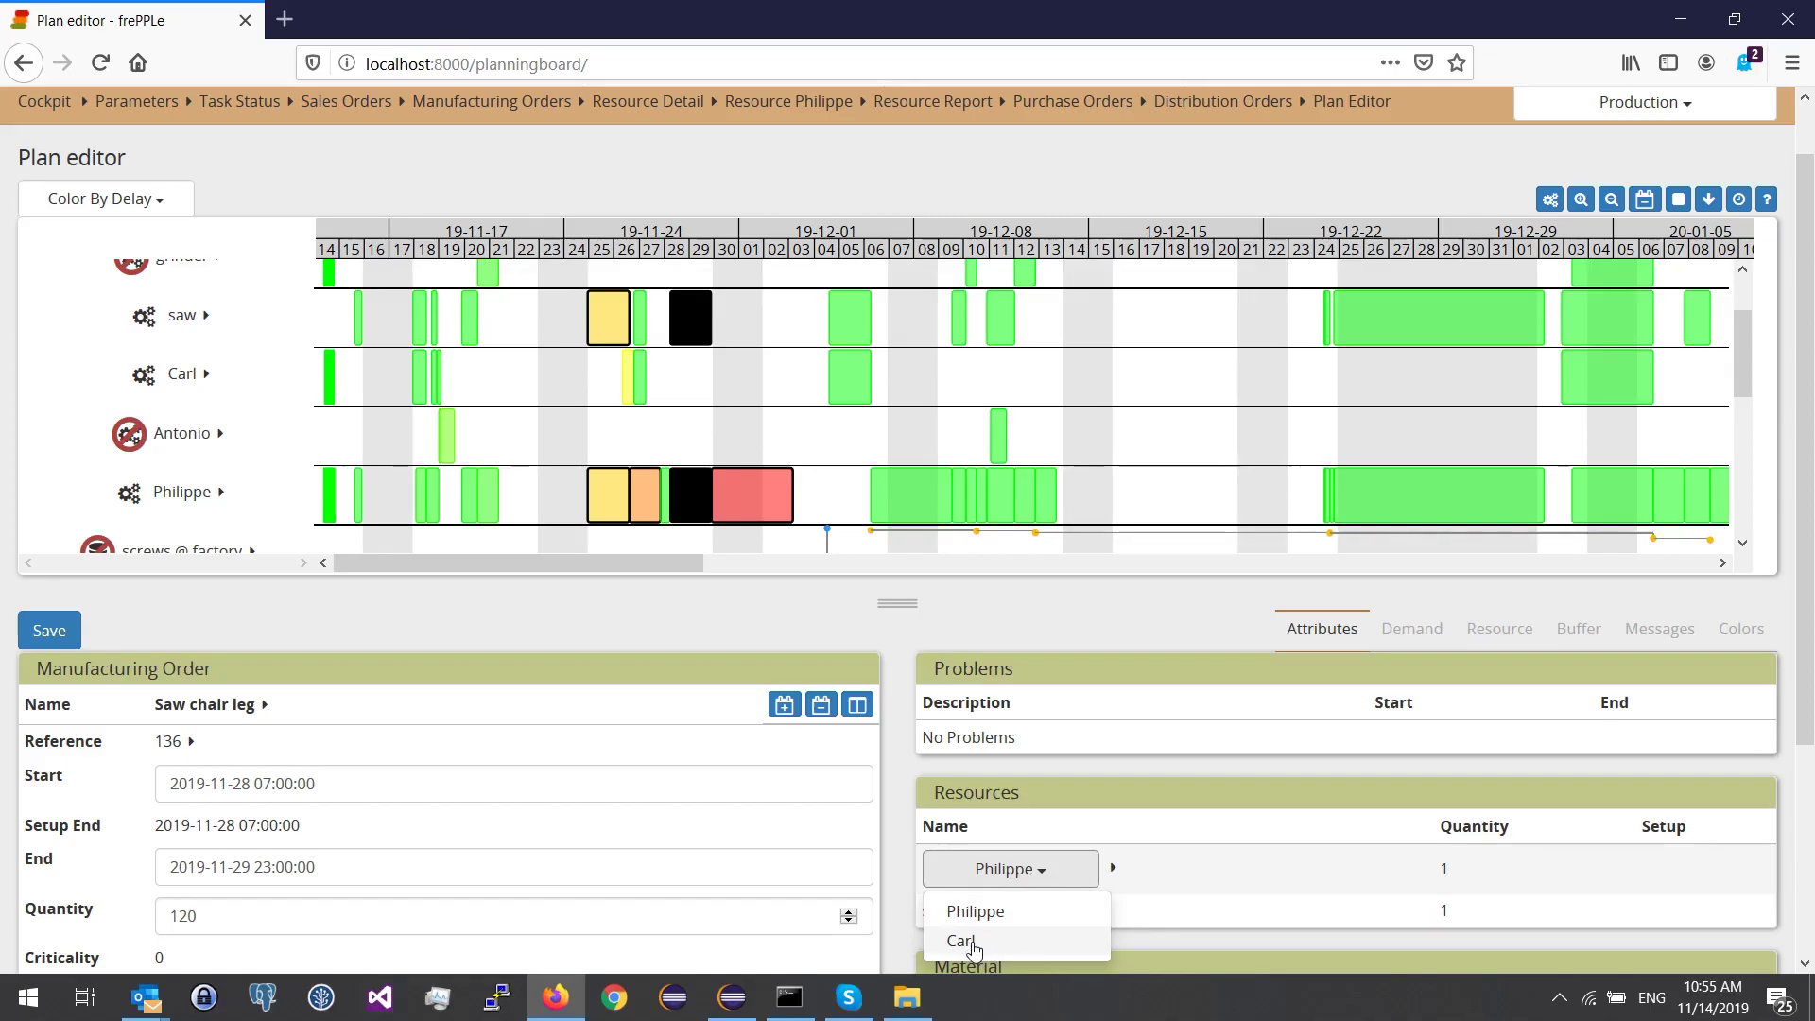
pyautogui.click(972, 943)
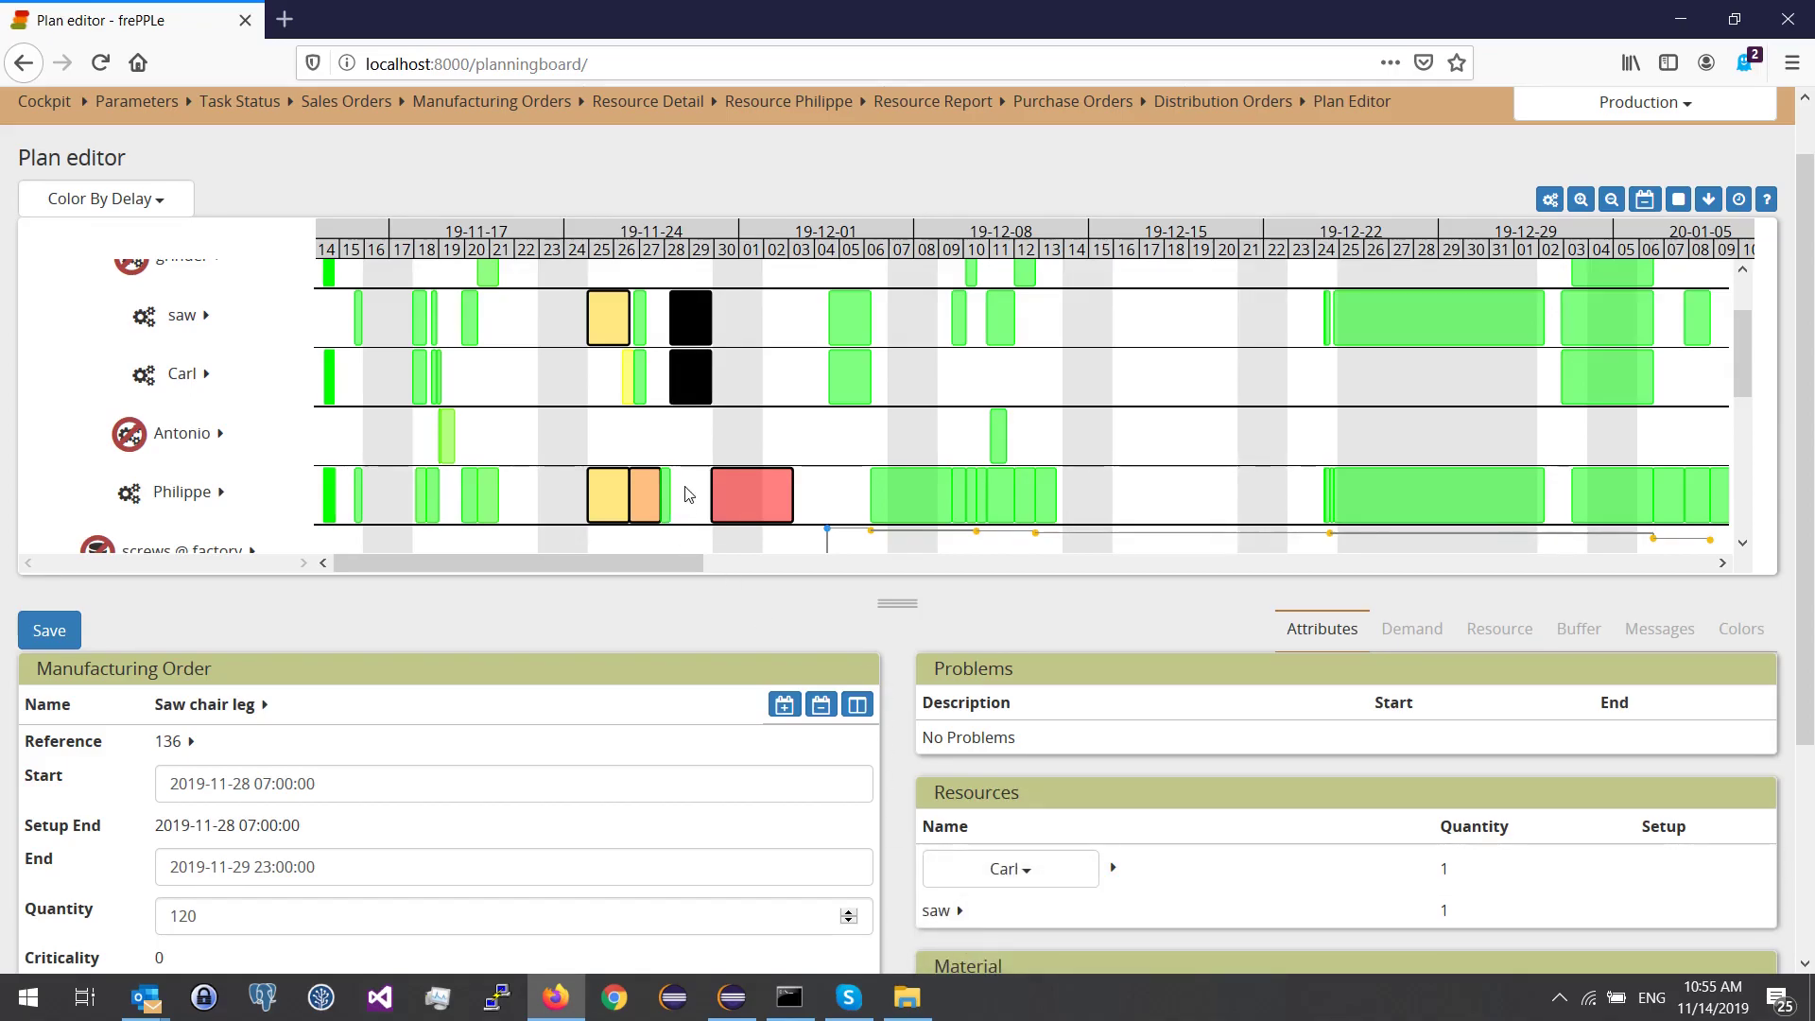
pyautogui.moveTo(715, 404)
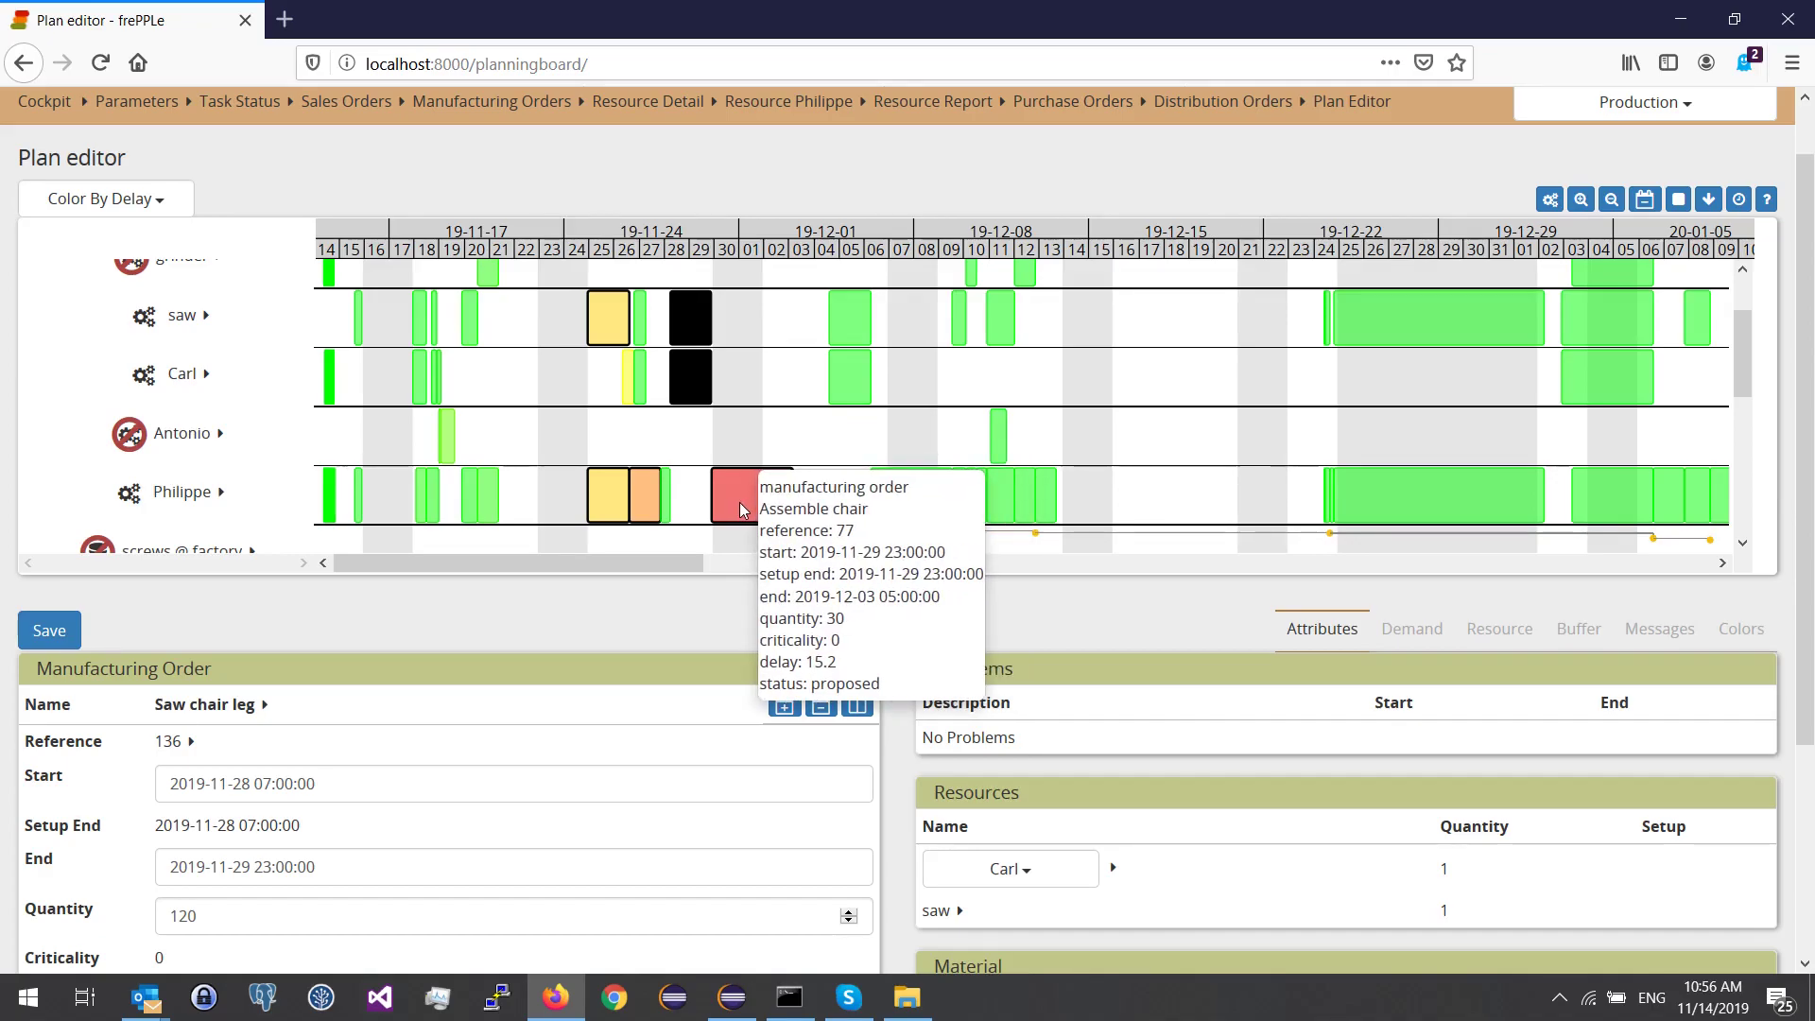
pyautogui.moveTo(332, 526)
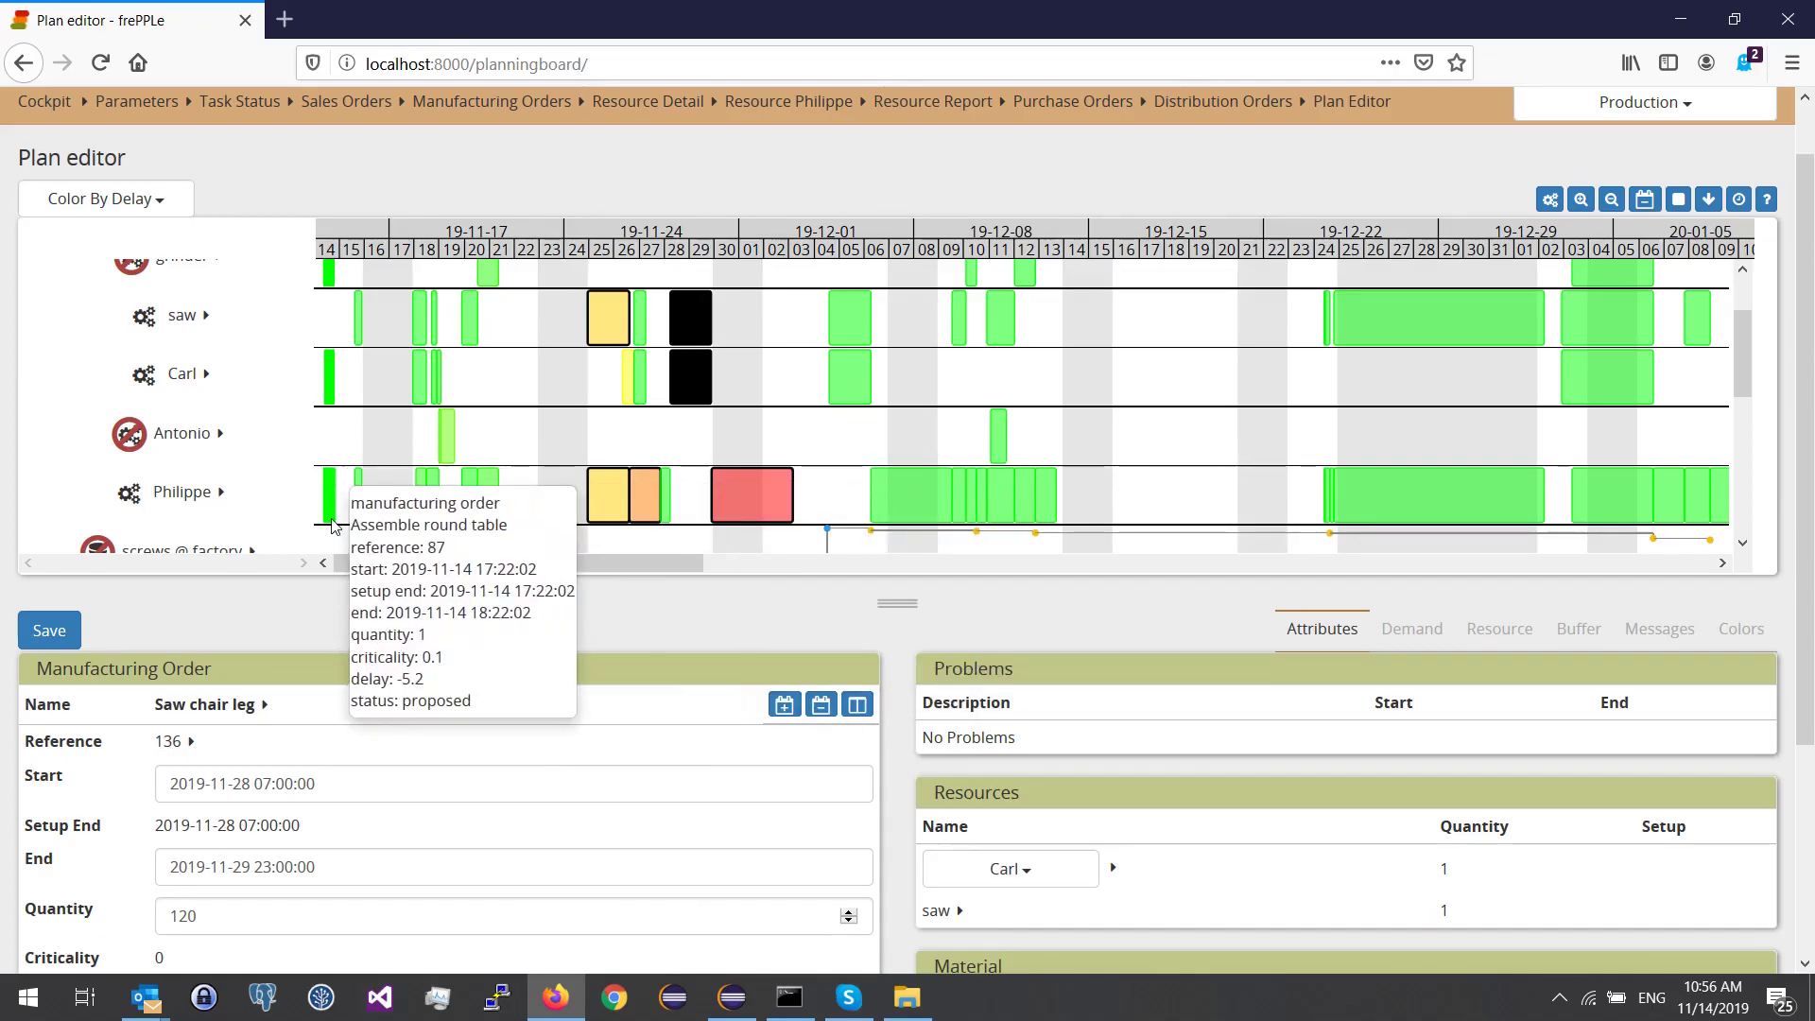
pyautogui.click(739, 492)
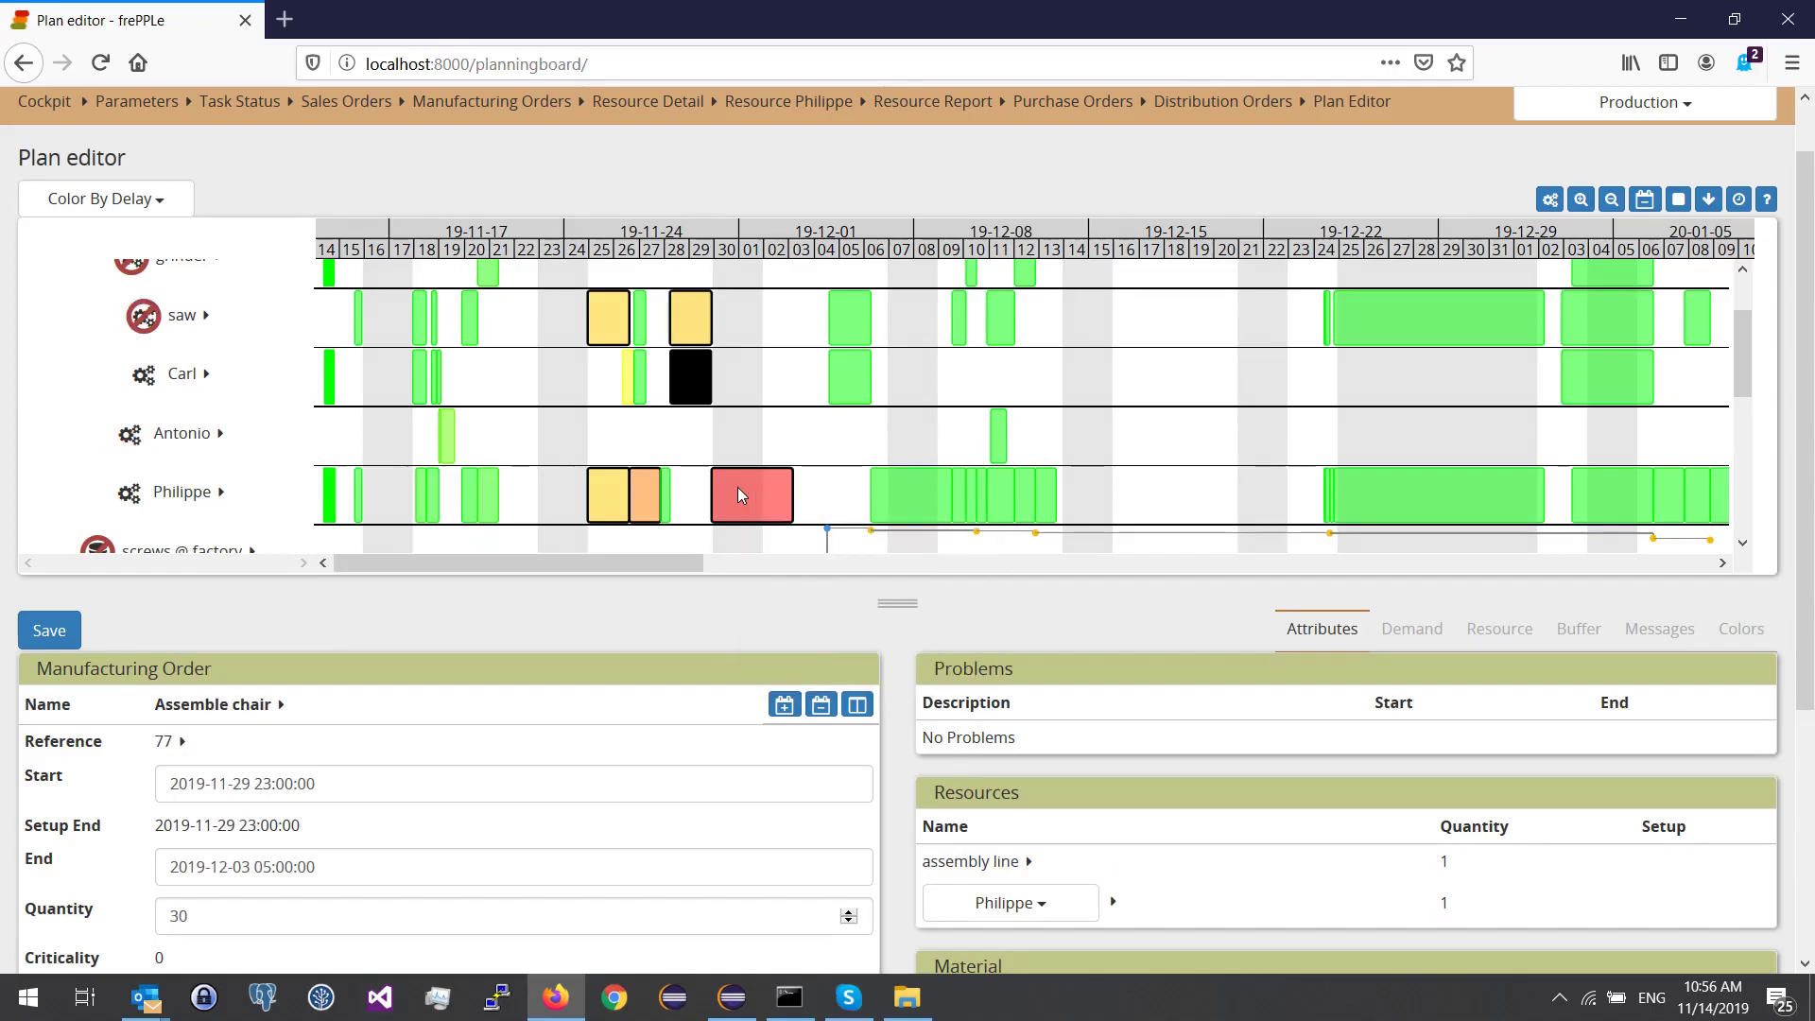
pyautogui.moveTo(738, 490); pyautogui.dragTo(677, 492)
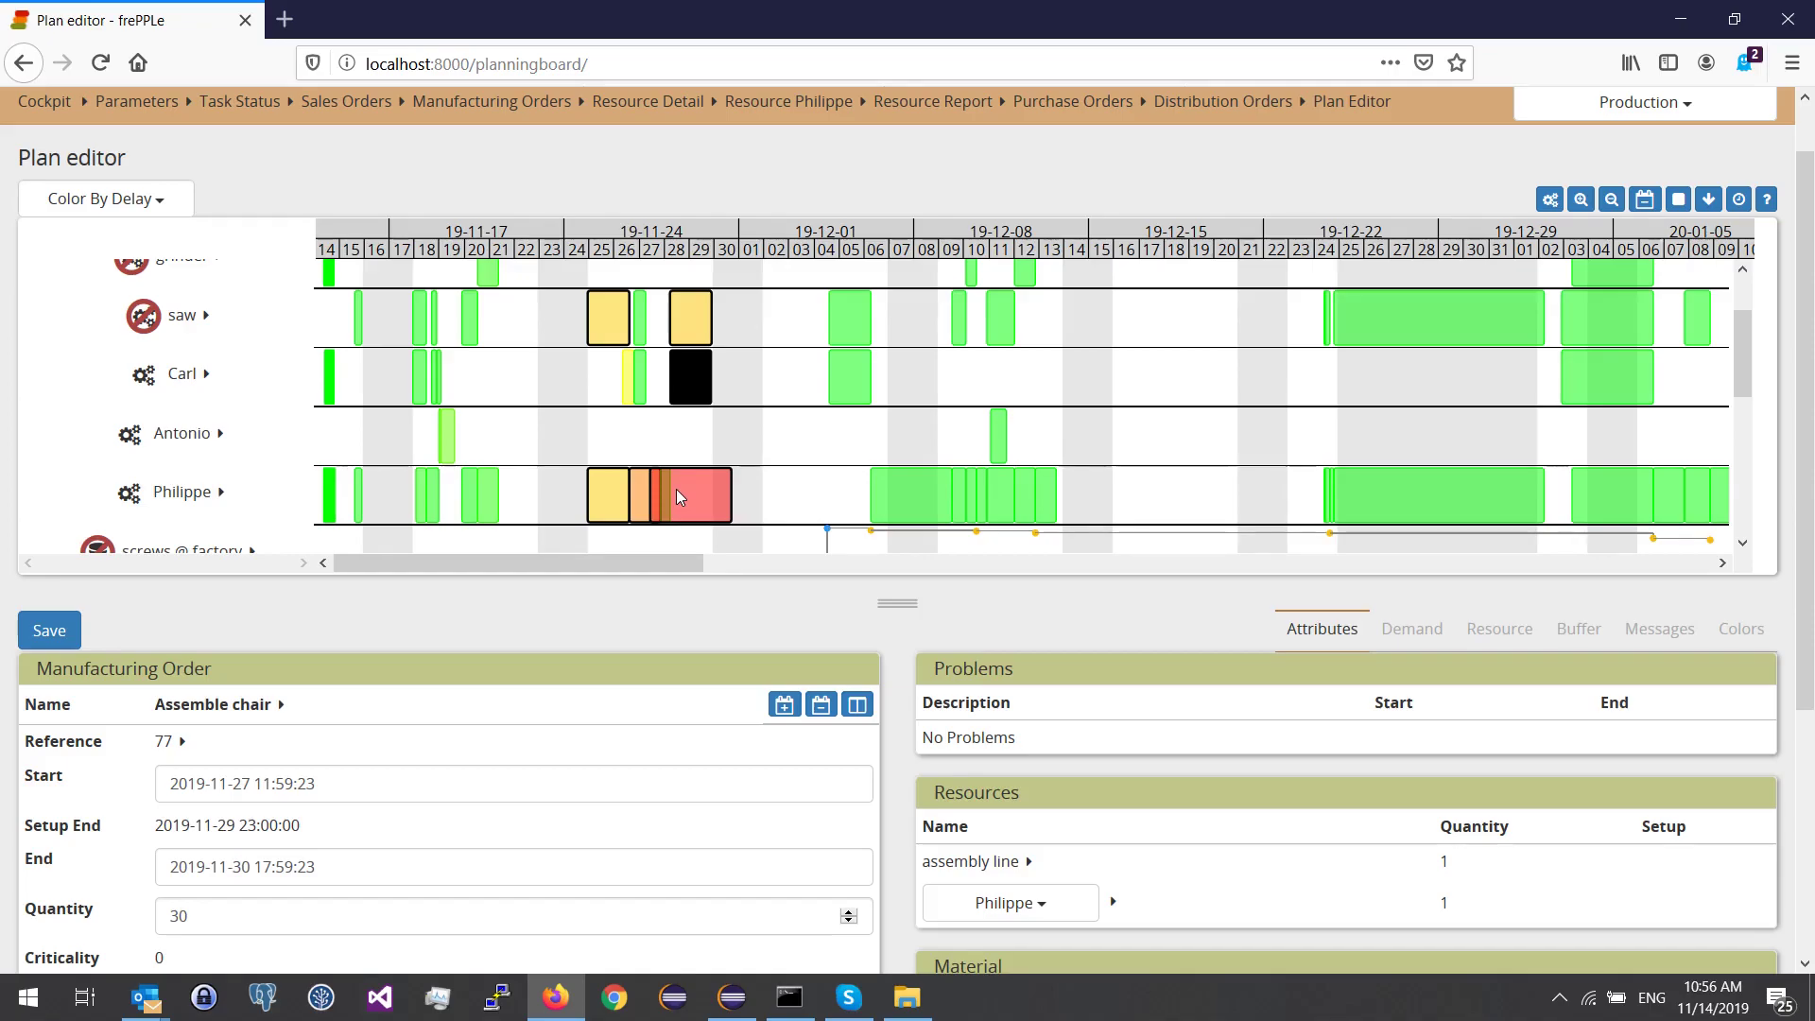
pyautogui.moveTo(675, 490); pyautogui.dragTo(675, 491)
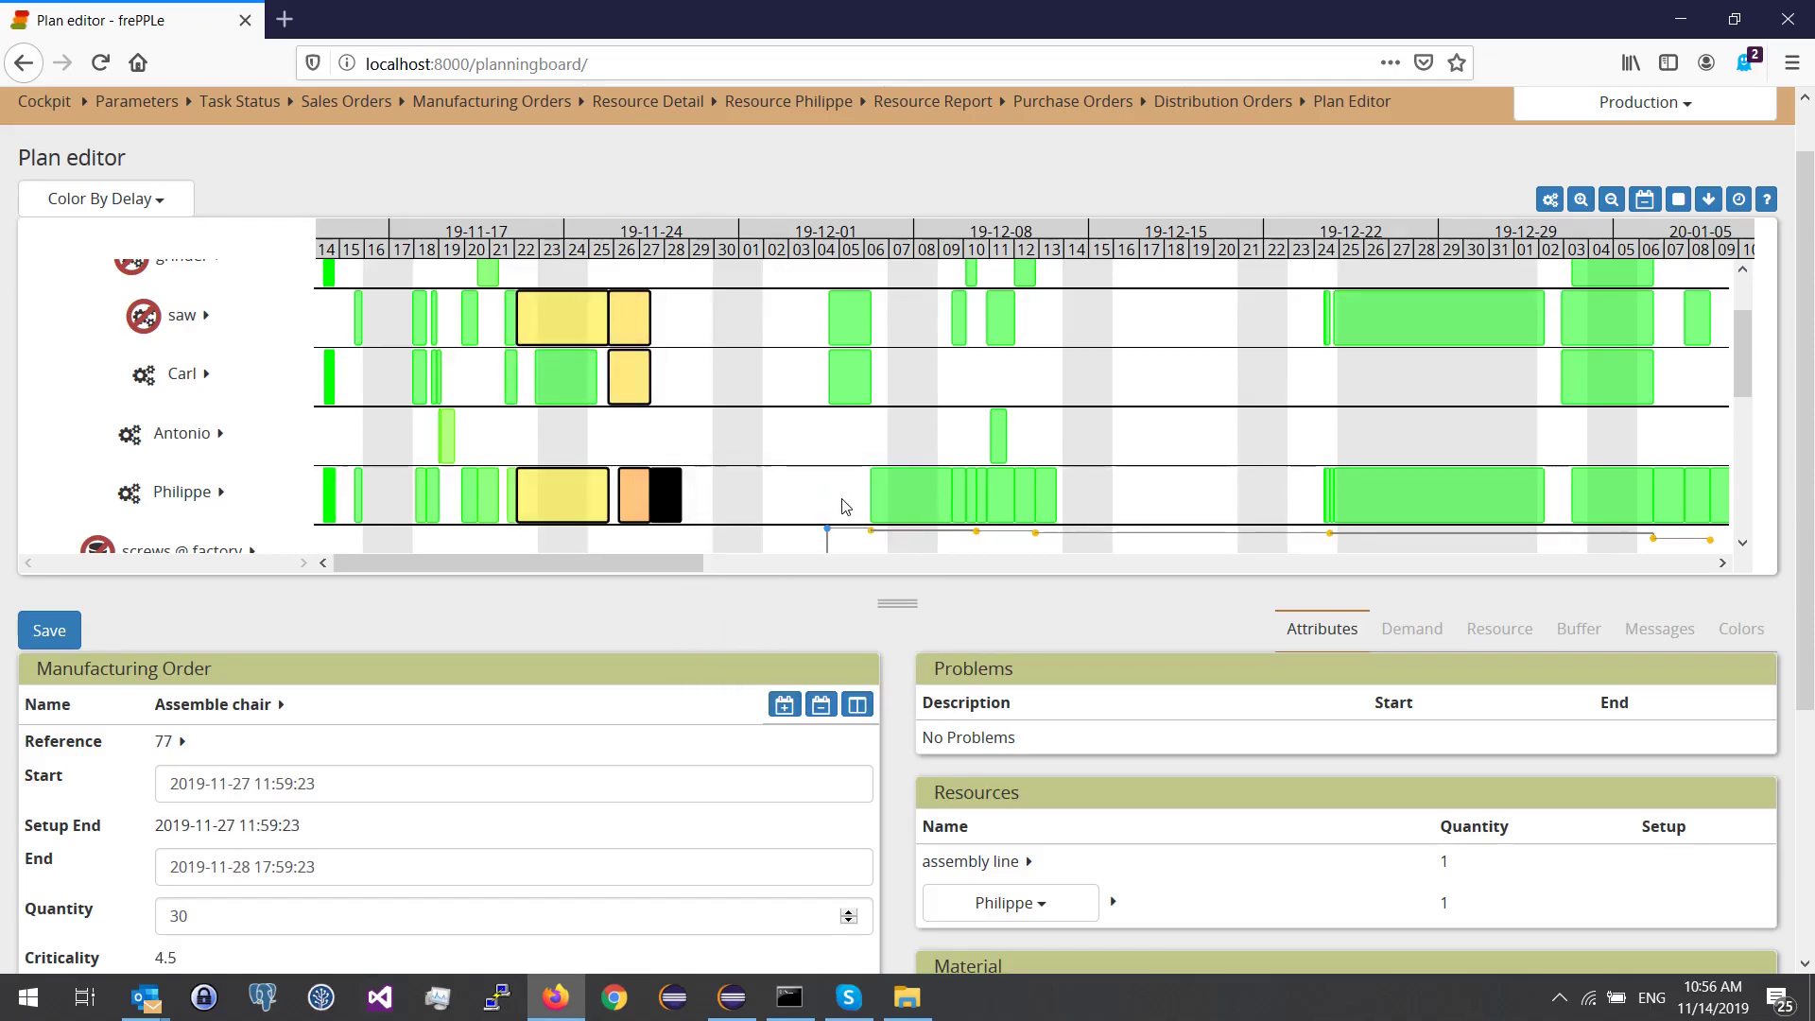
# Postpone the Assemble chair order in stages to 2019-11-28, 2019-12-02 and 2019-12-04, and finally onto the next Assemble chair order starting 2019-12-06
pyautogui.moveTo(639, 509)
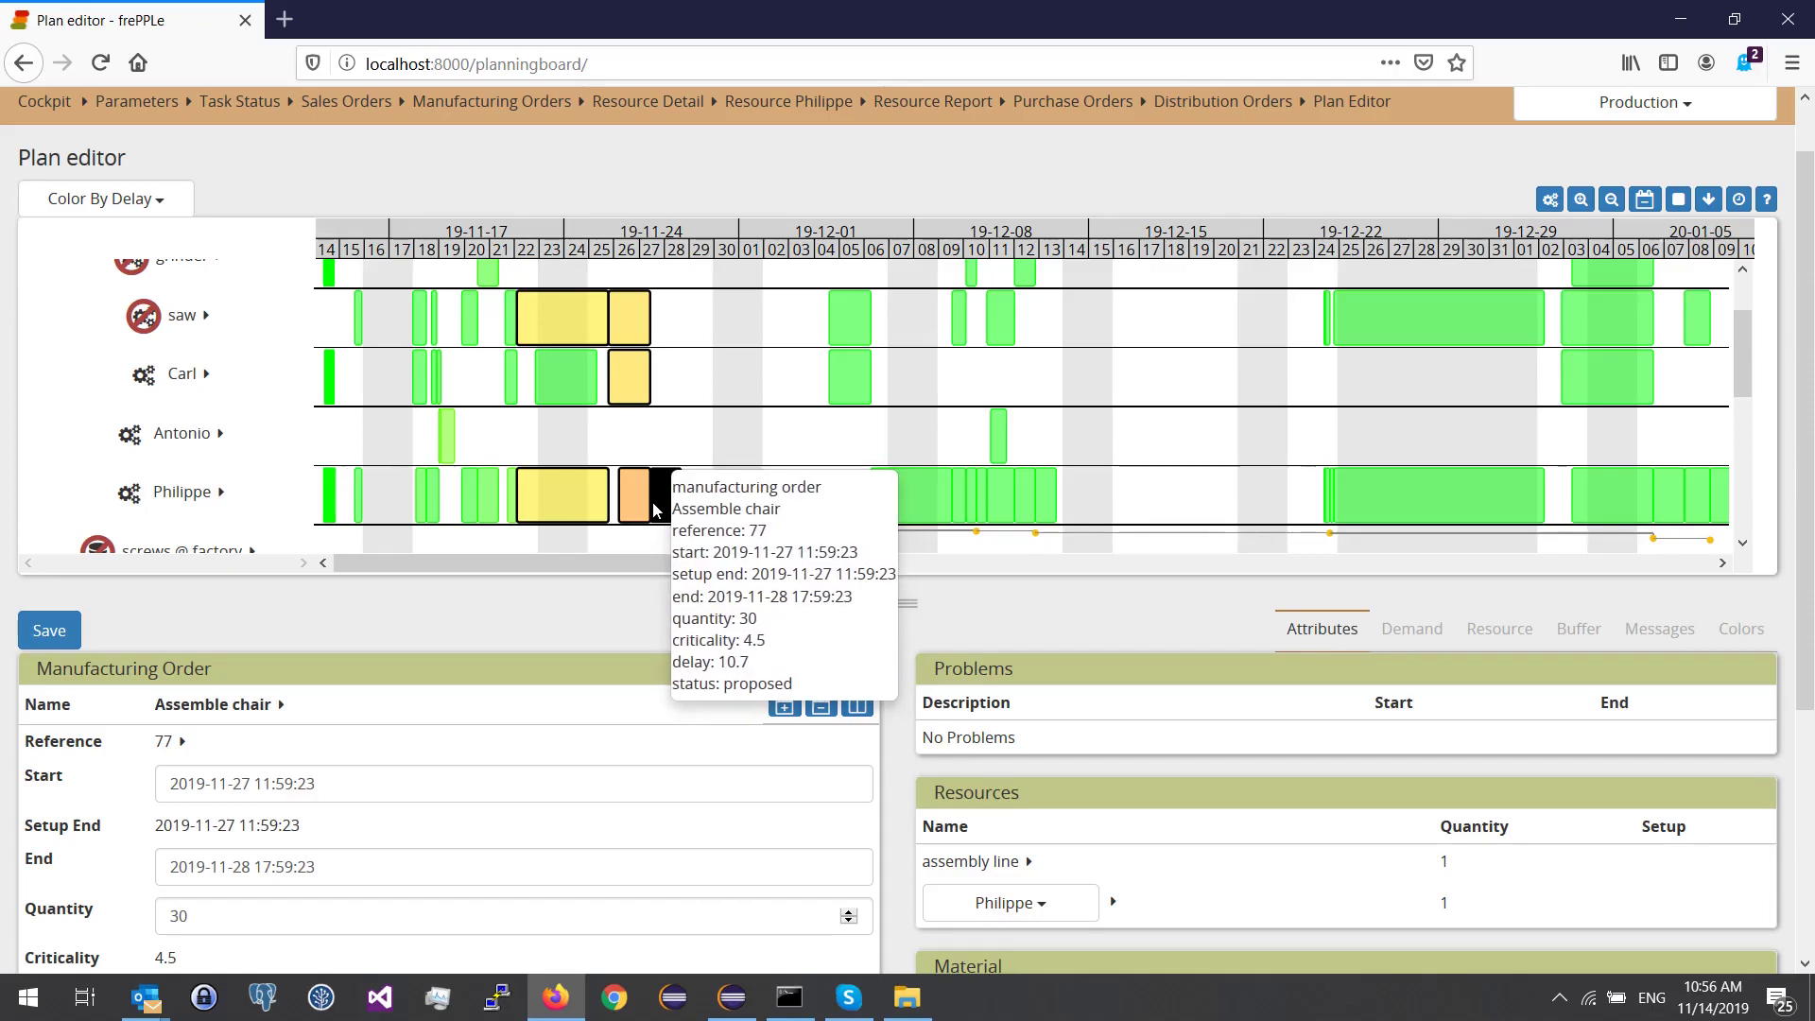
pyautogui.moveTo(581, 503)
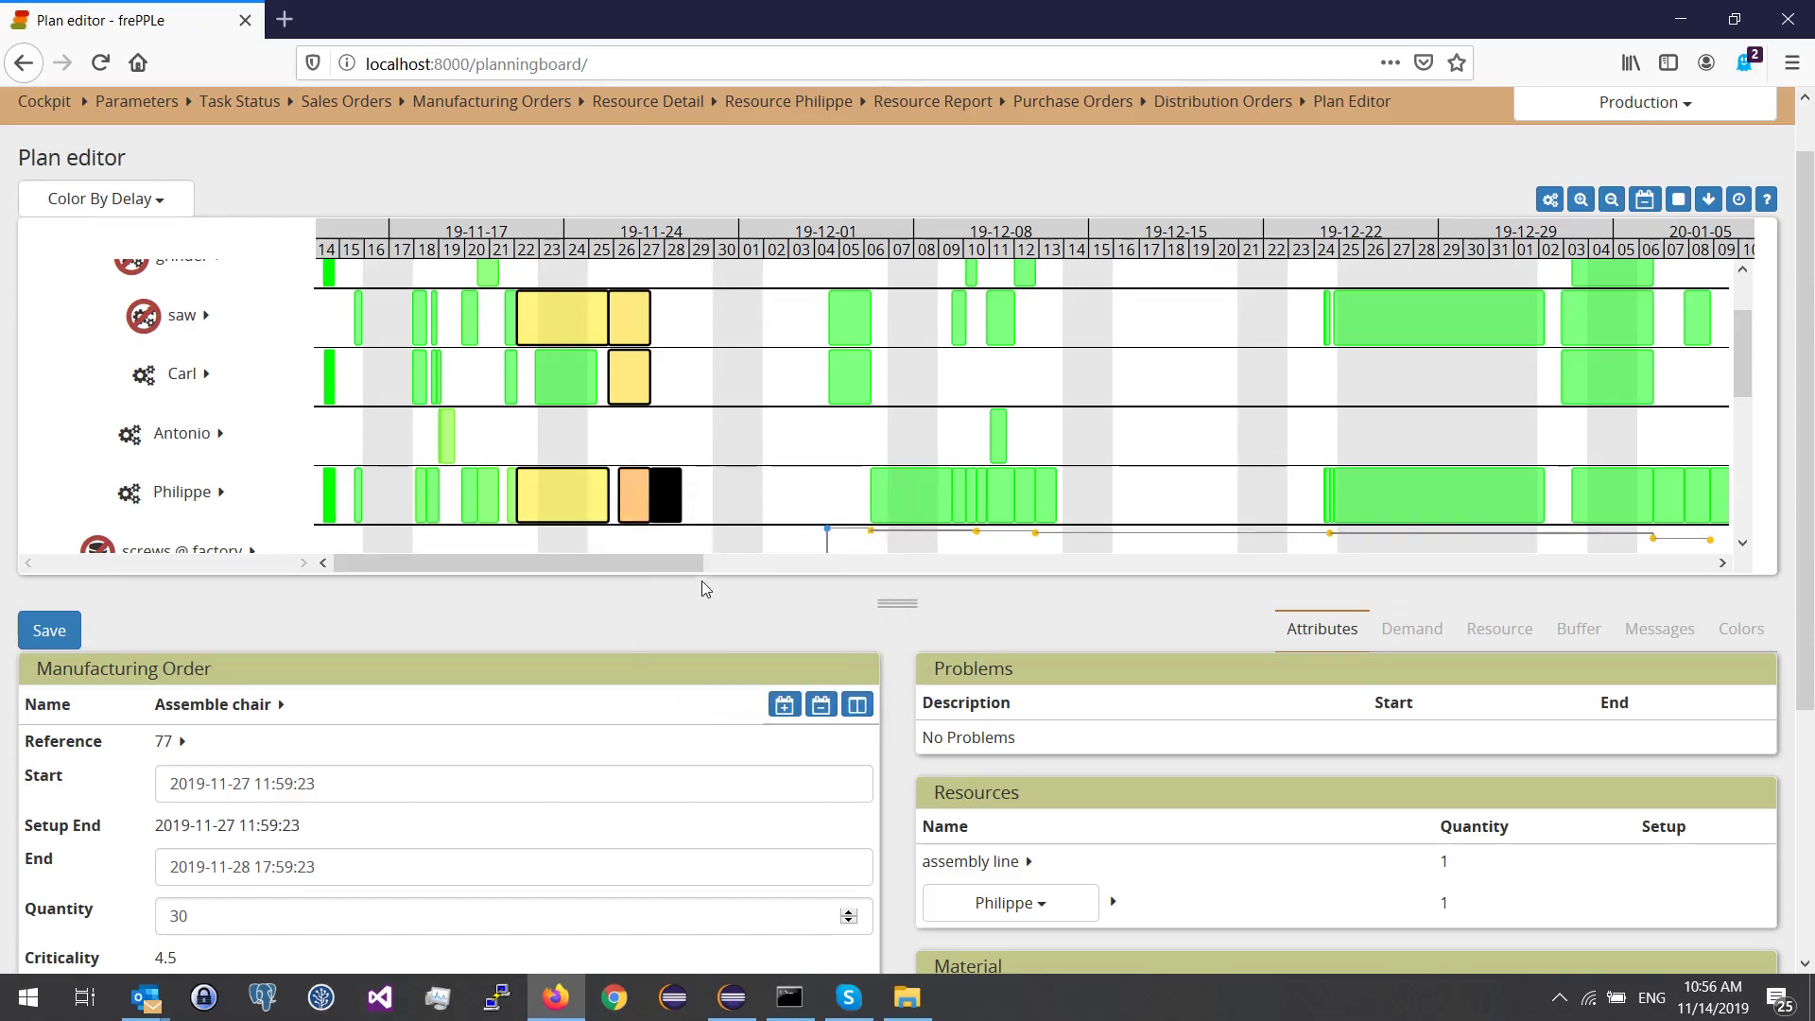
pyautogui.moveTo(670, 499); pyautogui.dragTo(694, 501)
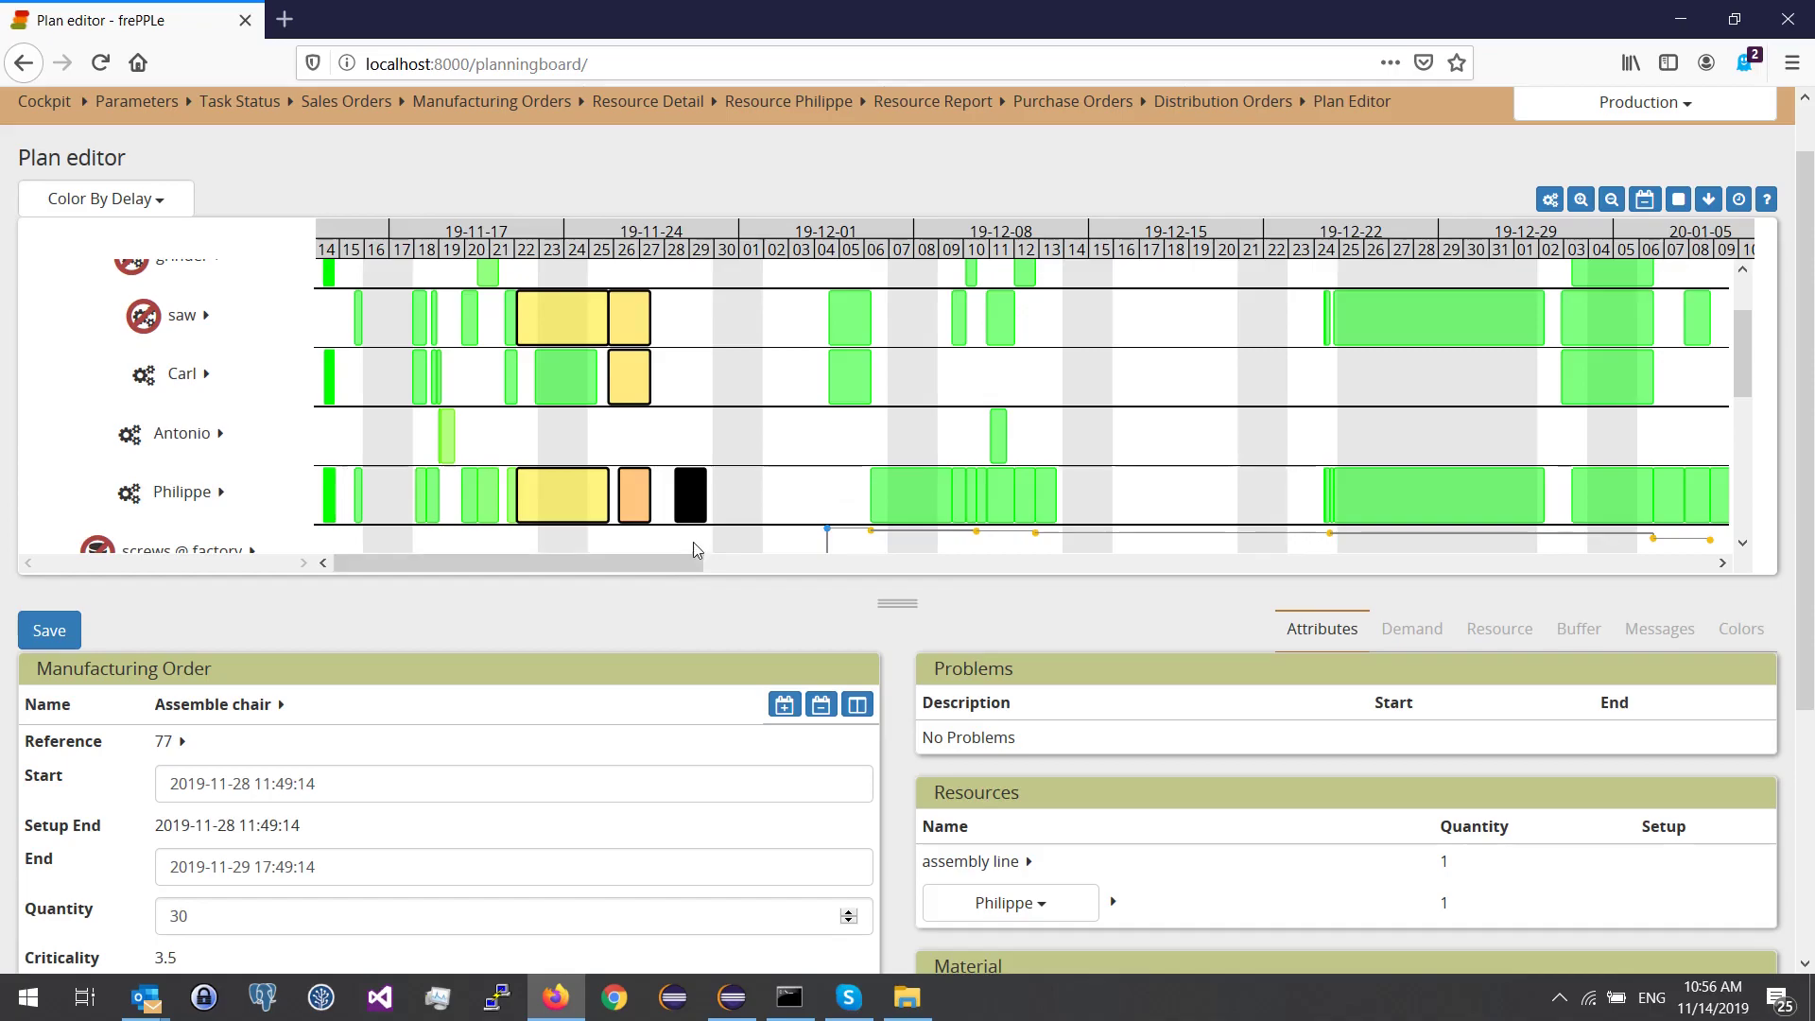
pyautogui.moveTo(694, 515); pyautogui.dragTo(785, 510)
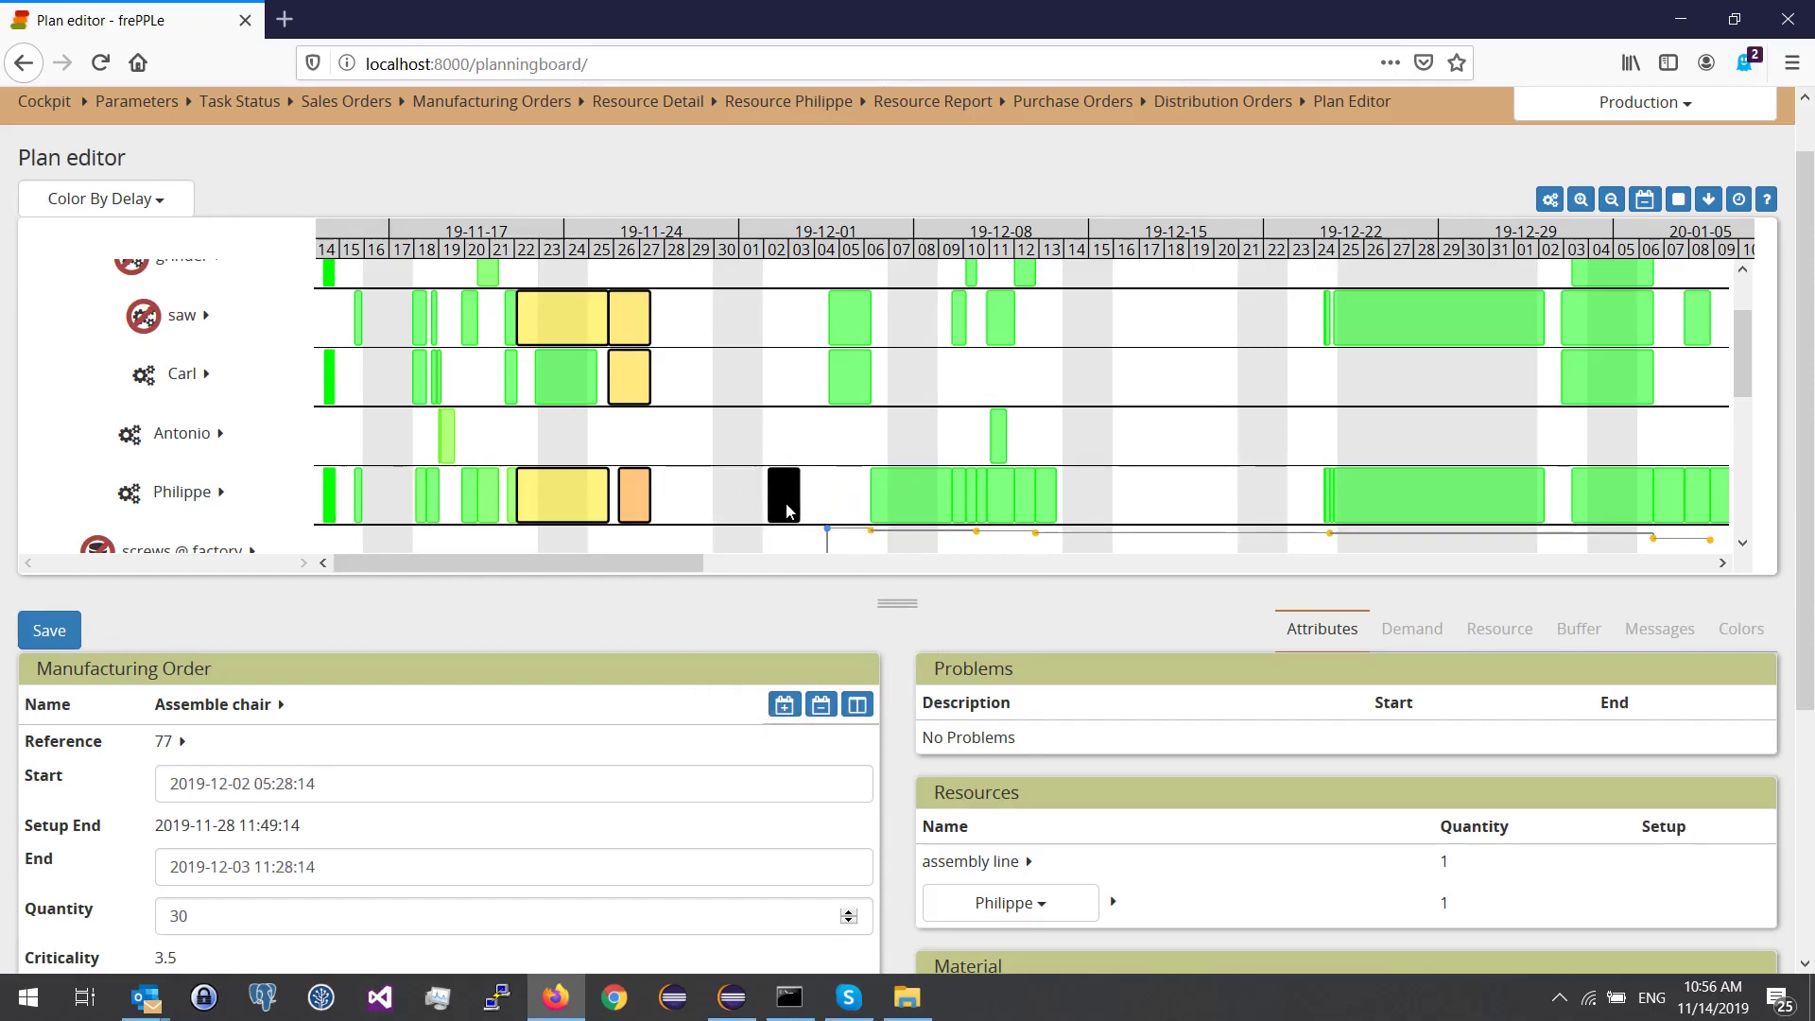
pyautogui.moveTo(786, 511); pyautogui.dragTo(851, 498)
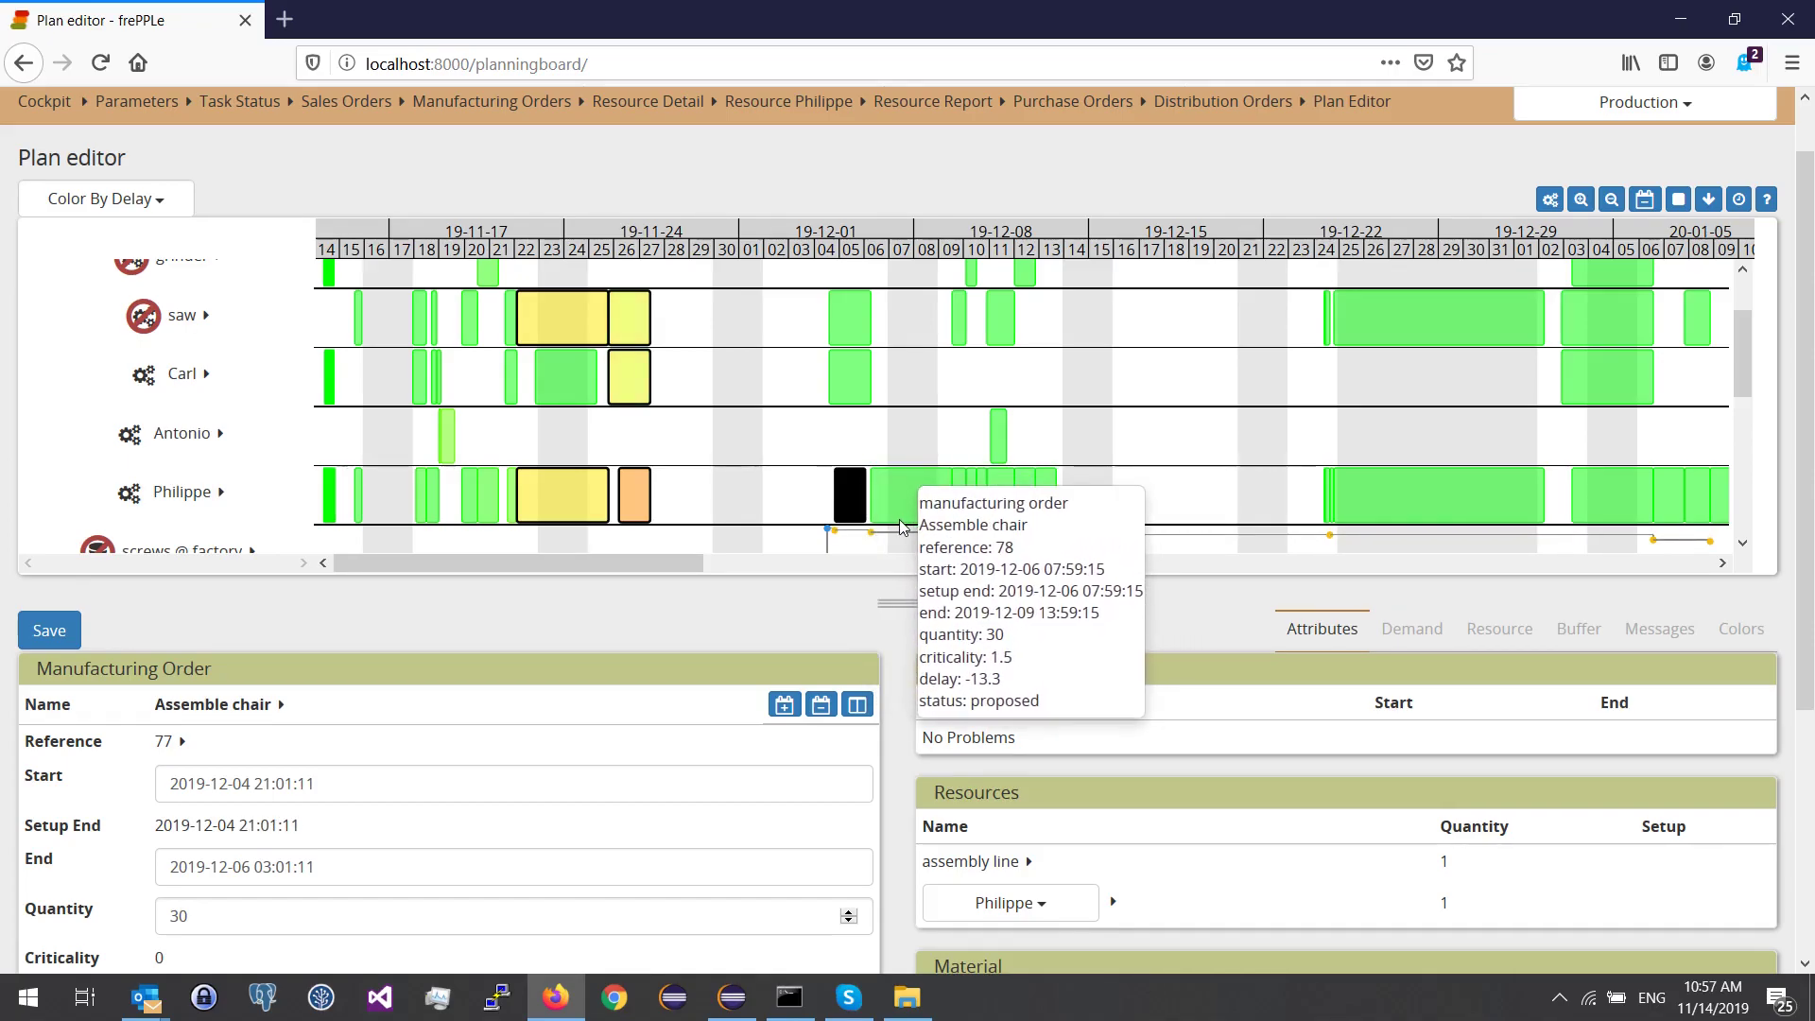
pyautogui.moveTo(851, 501); pyautogui.dragTo(901, 507)
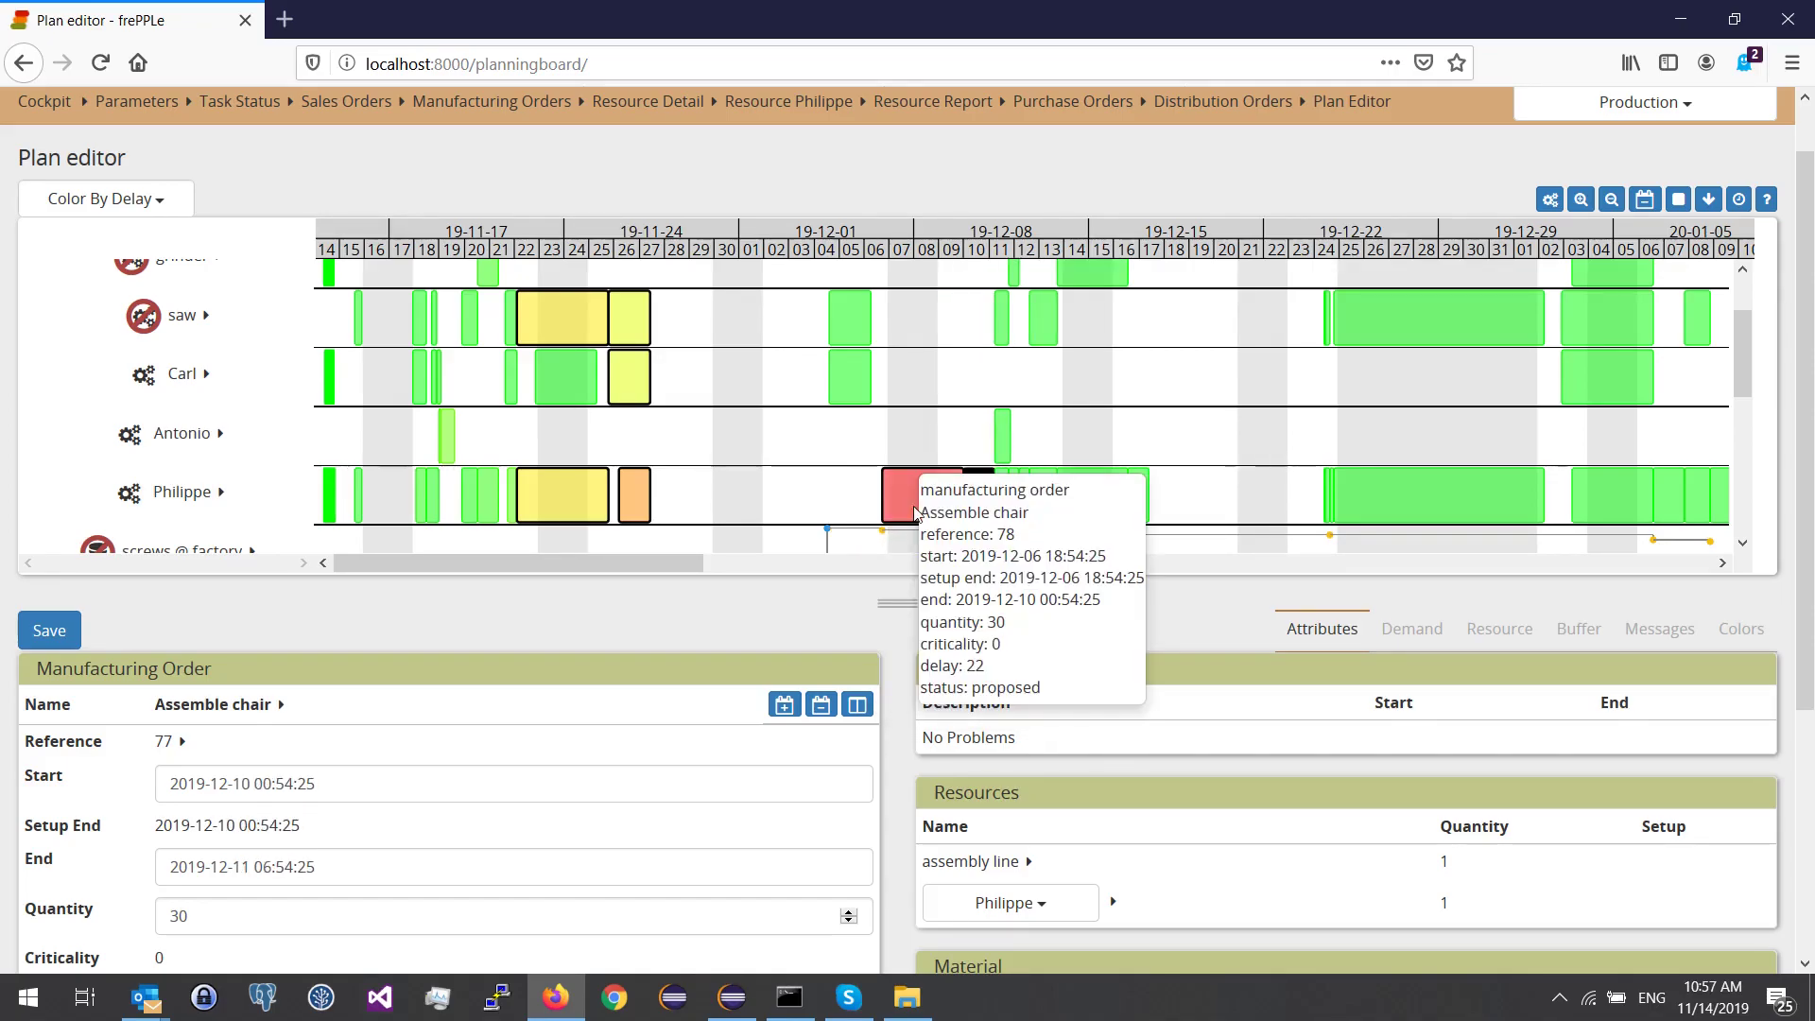